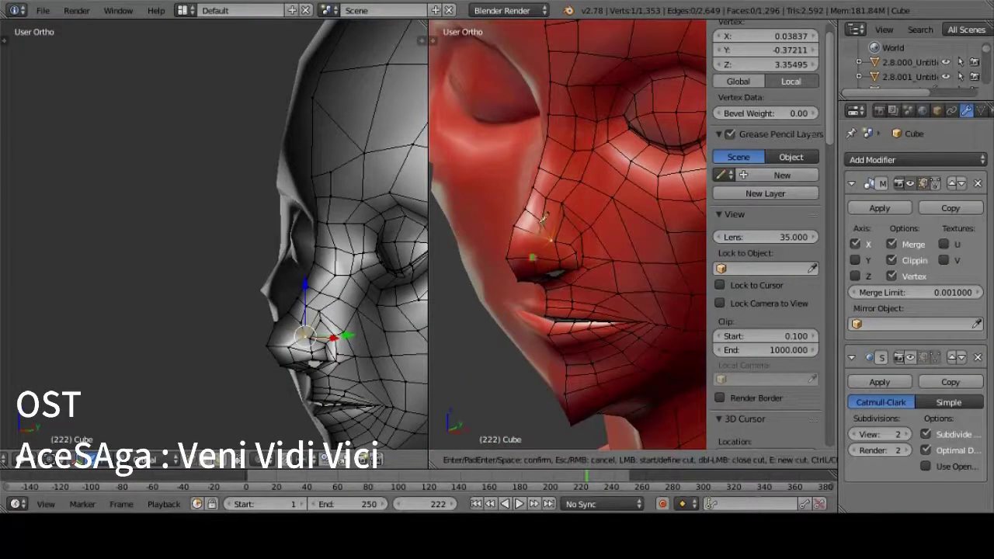
Dissolve the extra edges and vertices around the nose tip
key(x)
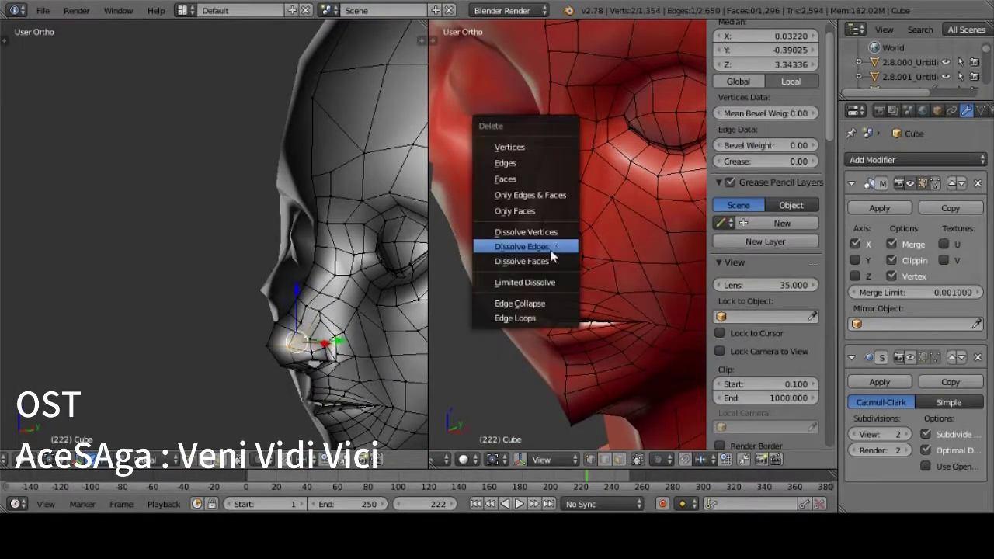
click(550, 244)
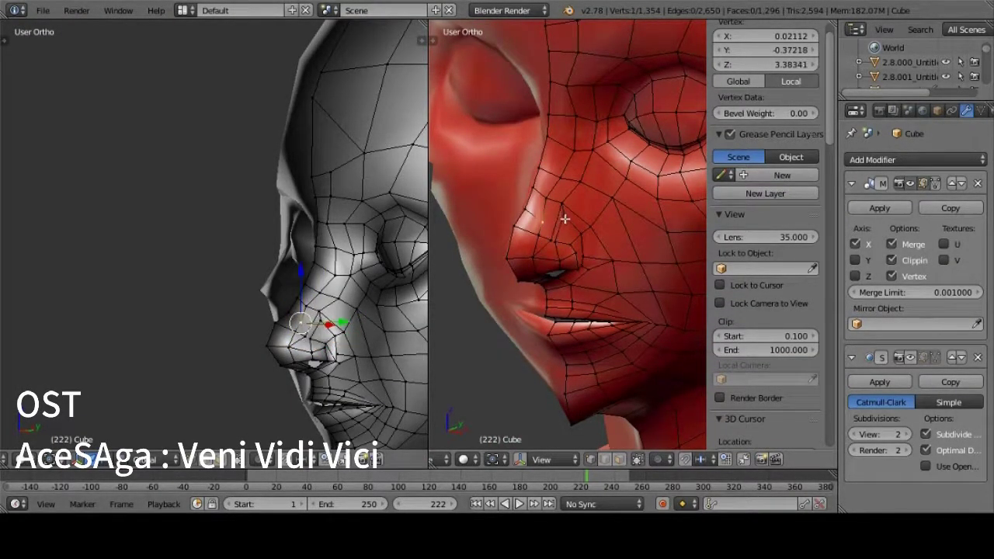
scroll(564, 219, up, 2)
key(x)
click(554, 291)
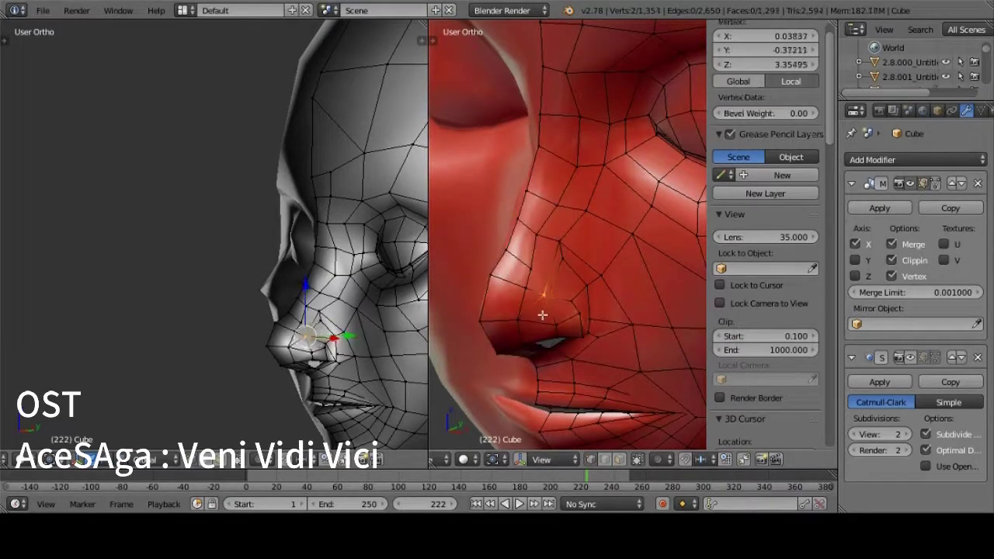
click(559, 264)
key(x)
click(559, 265)
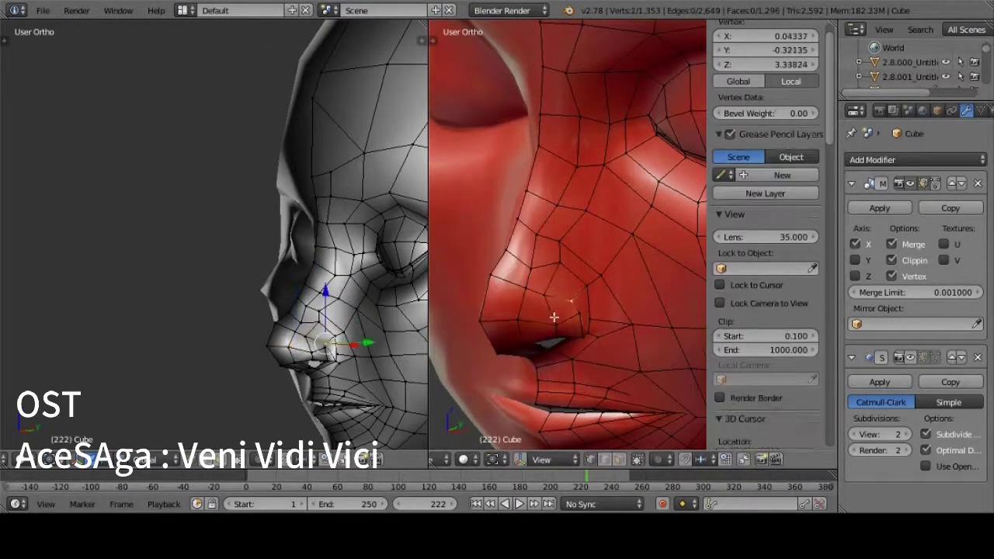
scroll(553, 317, down, 3)
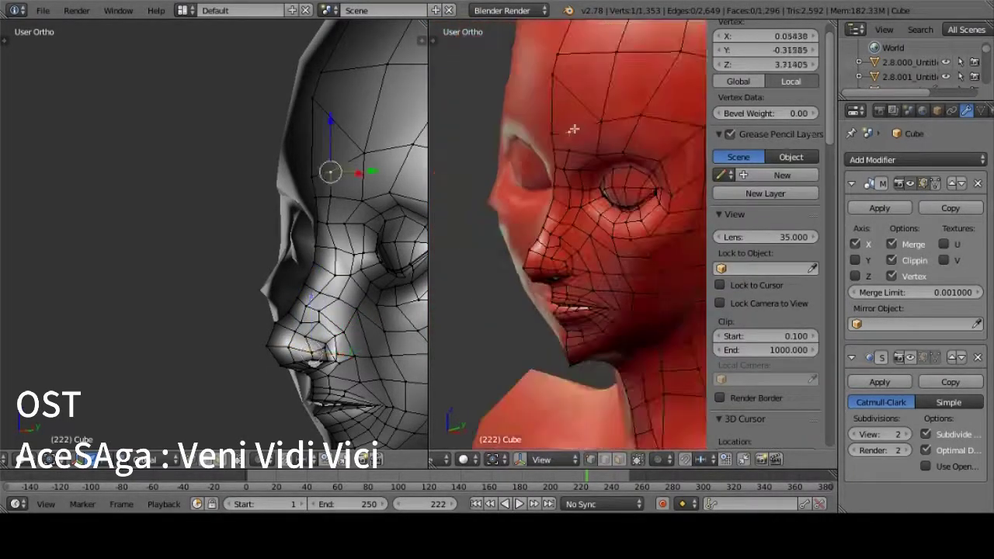
Add a new edge loop across the forehead
middle_drag(553, 272, 590, 233)
click(567, 124)
scroll(578, 163, up, 3)
Move a nose vertex to follow the side-profile reference
middle_drag(577, 163, 501, 163)
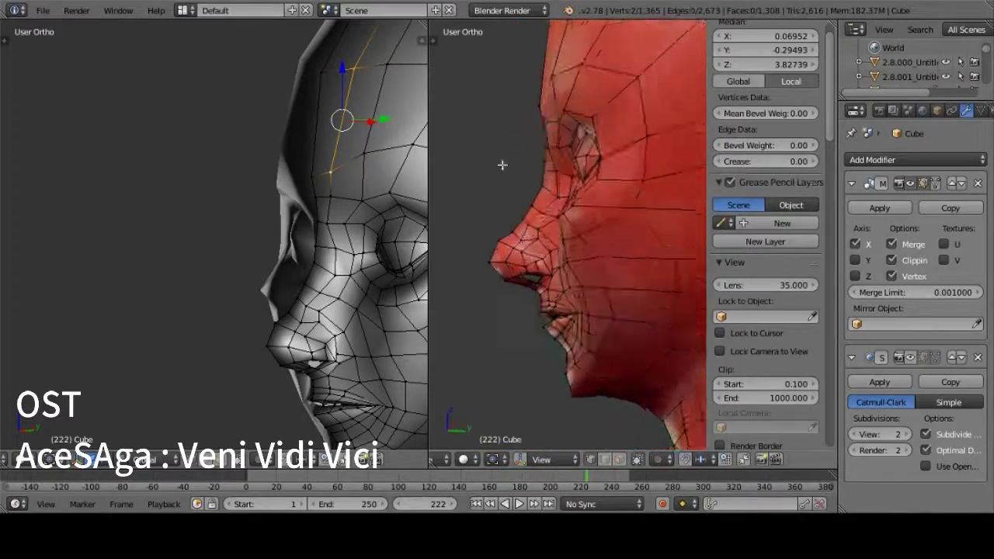
scroll(502, 162, up, 2)
right_click(528, 264)
key(g)
click(532, 271)
middle_drag(532, 270, 564, 312)
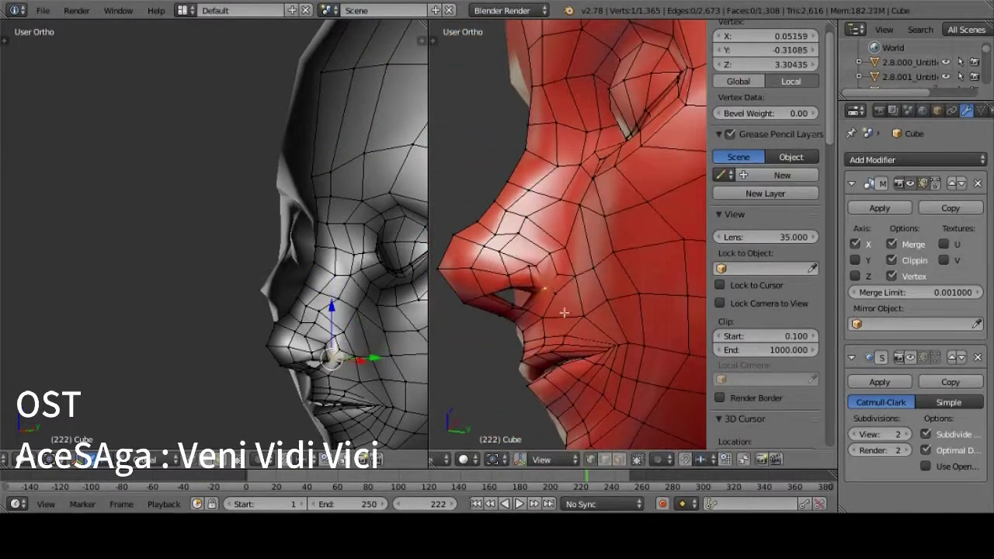
Dissolve the remaining extra vertices from the face mesh
key(KP_3)
key(x)
click(533, 361)
mouse_move(532, 362)
middle_down()
mouse_move(622, 335)
mouse_move(517, 288)
mouse_move(613, 155)
mouse_move(698, 256)
middle_up()
In side view, select the nose-tip and under-chin vertices and check them against the reference
key(KP_3)
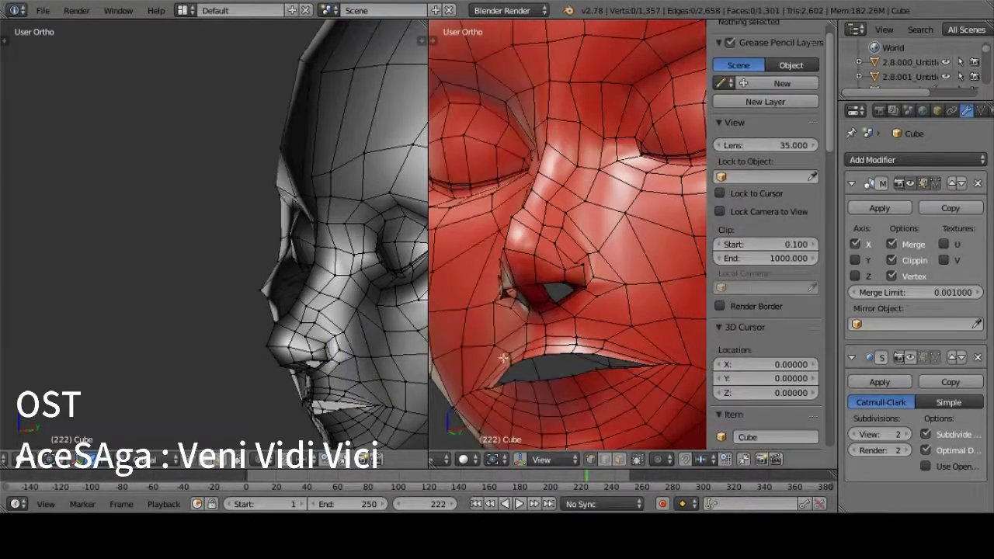
right_click(517, 288)
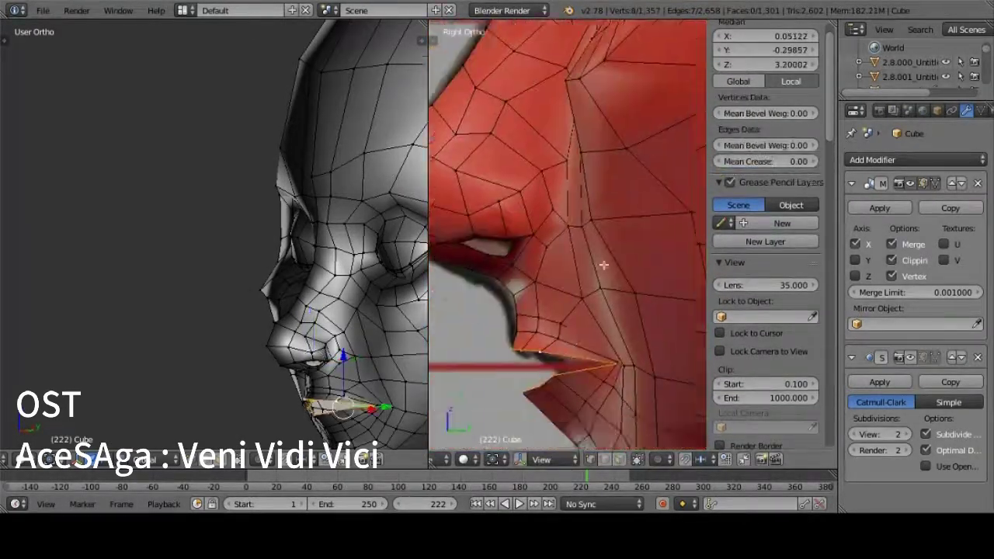
key(KP_3)
key(a)
right_click(746, 301)
mouse_move(746, 301)
middle_down()
mouse_move(676, 151)
mouse_move(603, 158)
middle_up()
key(KP_3)
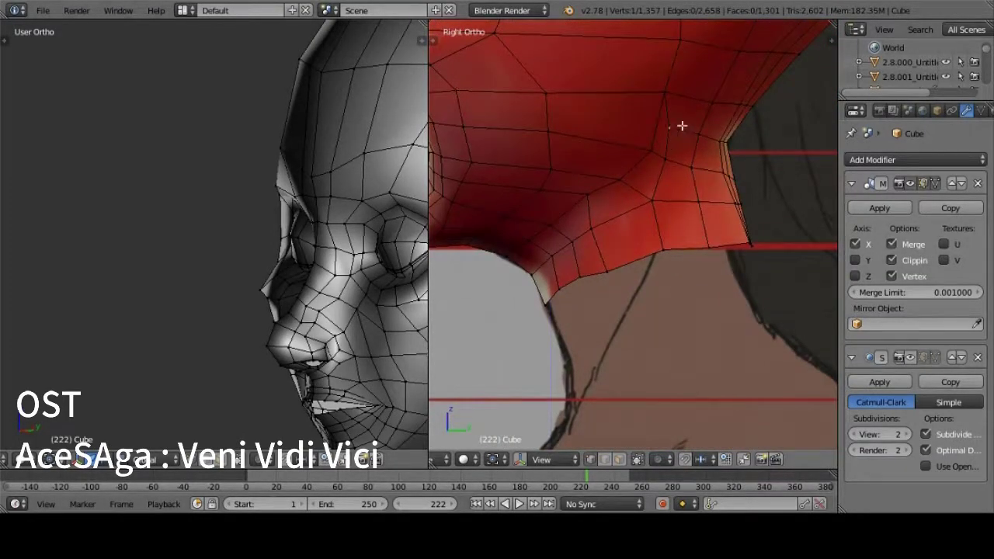
Loop cut a new edge loop running down the side of the head
scroll(660, 147, down, 3)
key(ctrl+r)
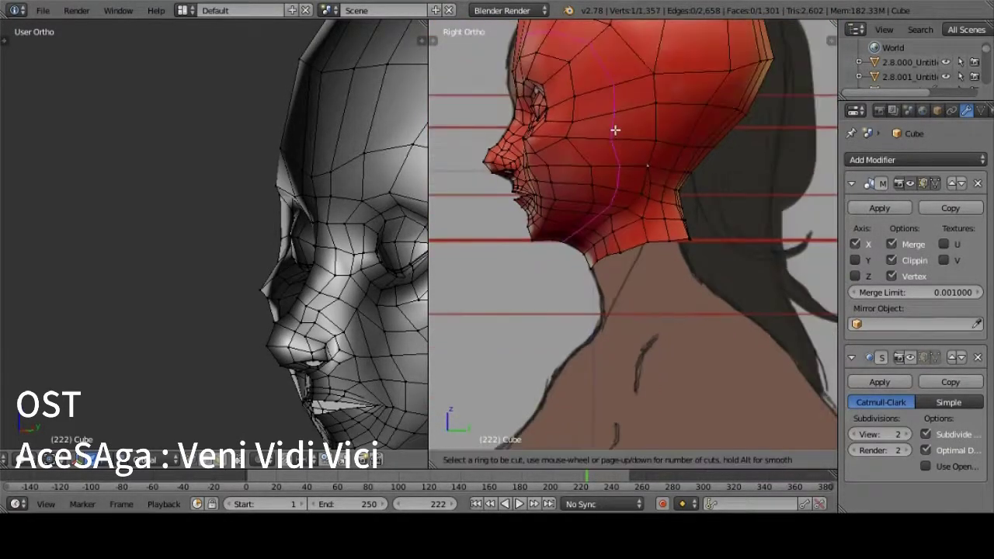
click(616, 129)
middle_drag(617, 129, 621, 148)
key(KP_1)
Reposition the eye-corner vertex to match the reference
scroll(632, 155, up, 2)
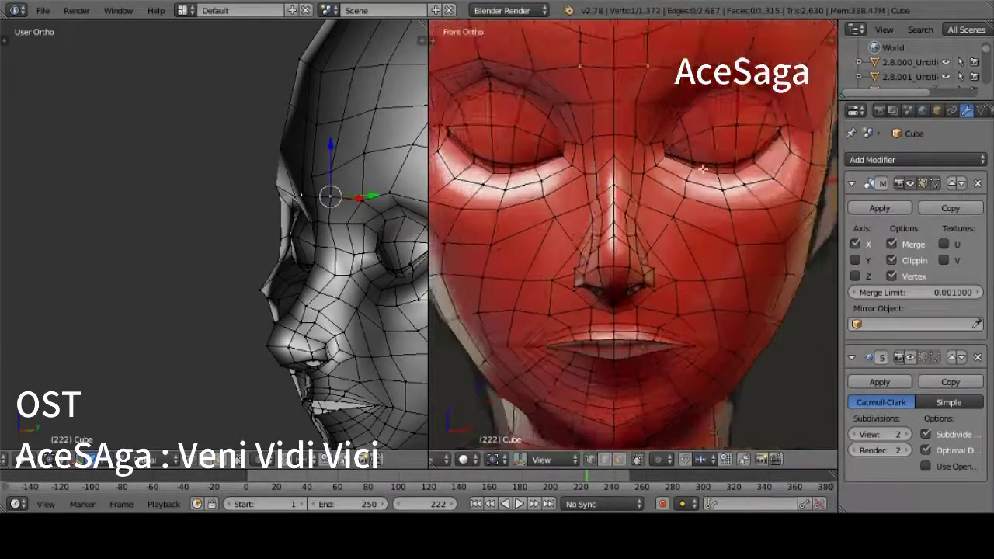
scroll(632, 155, up, 3)
alt+right_click(570, 85)
scroll(761, 137, down, 2)
key(KP_3)
scroll(651, 219, down, 3)
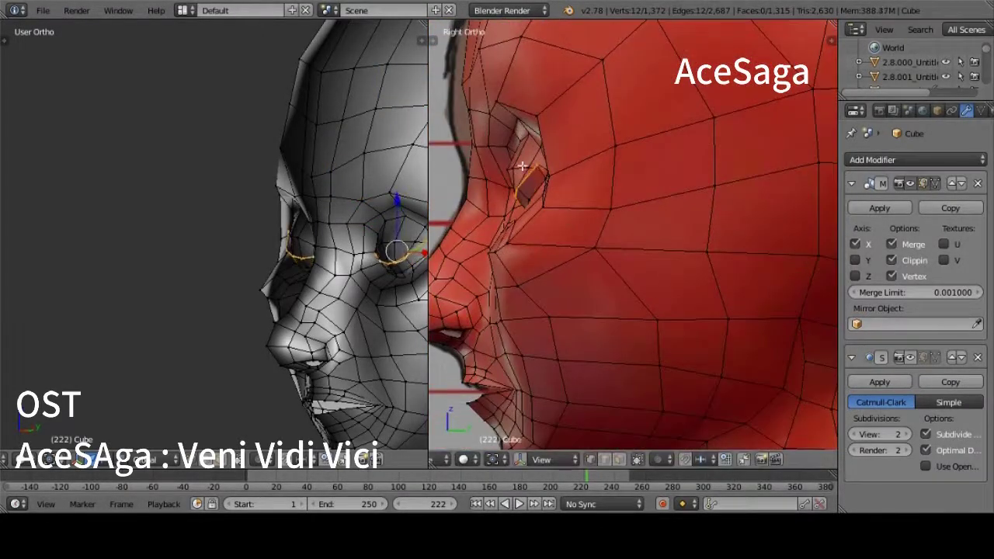
scroll(581, 156, up, 3)
middle_drag(581, 155, 599, 150)
right_click(623, 249)
right_click(609, 258)
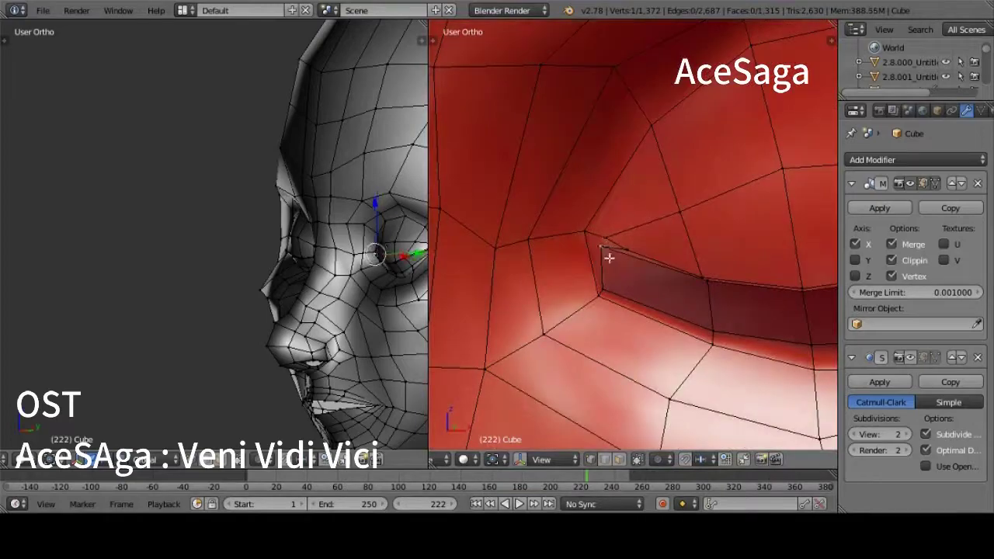
middle_drag(604, 284, 792, 171)
click(750, 210)
Move the brow and upper-nose vertex to match the side reference profile
scroll(750, 210, down, 3)
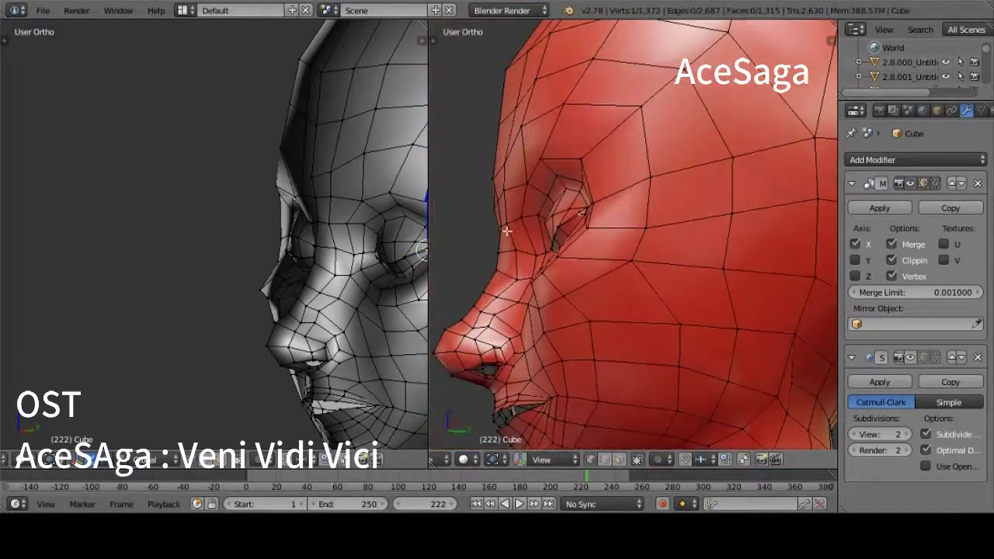
key(KP_3)
scroll(576, 295, down, 1)
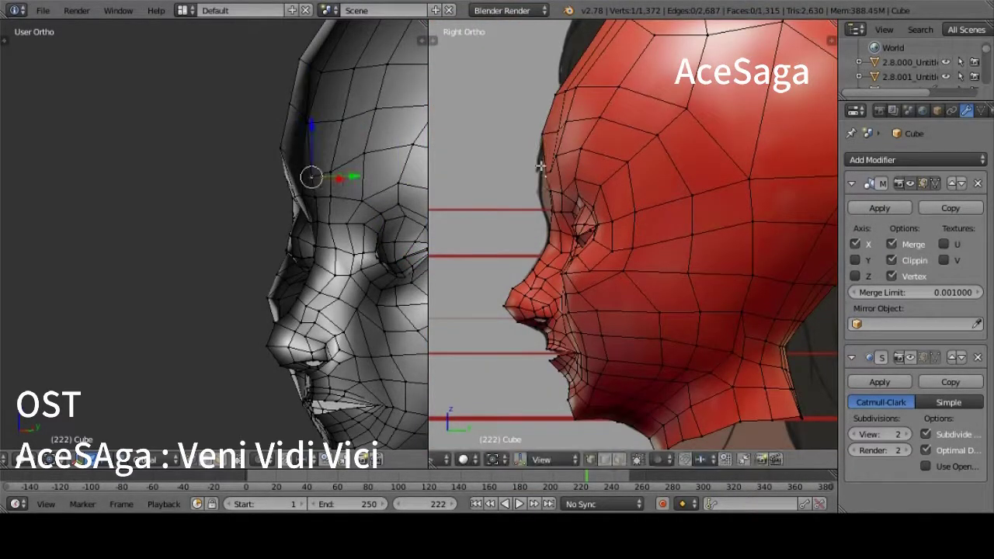
right_click(571, 202)
right_click(556, 131)
scroll(557, 131, down, 2)
scroll(501, 247, up, 4)
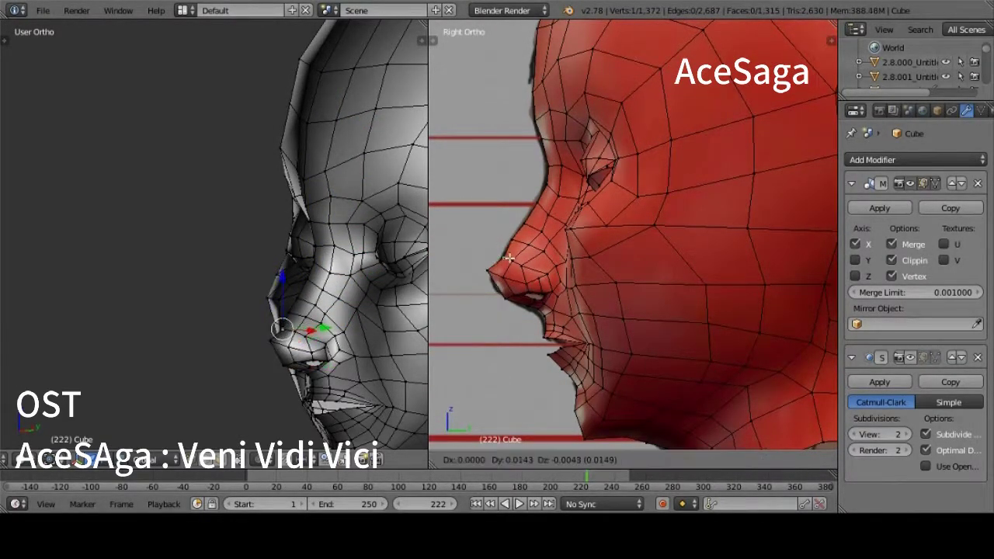
scroll(568, 275, up, 1)
key(g)
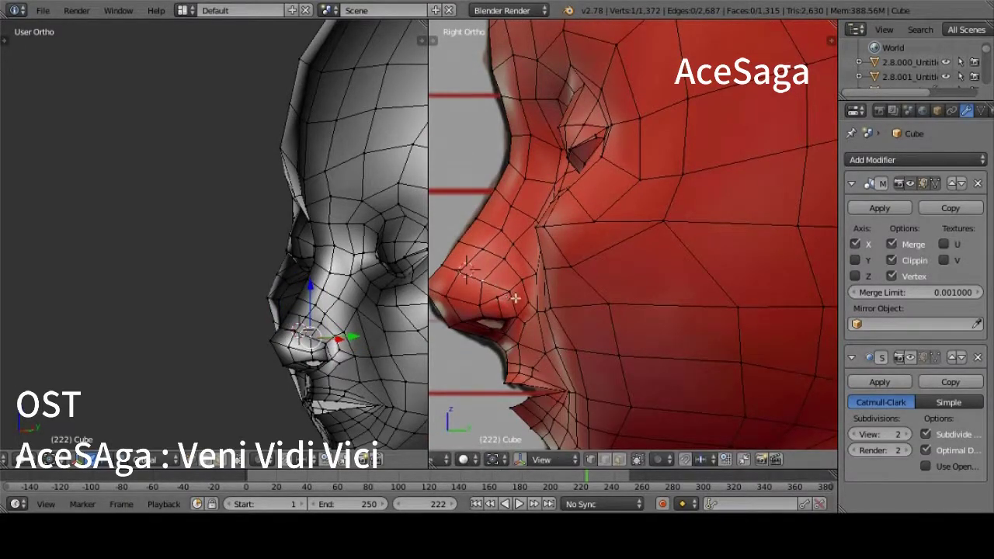
middle_drag(514, 298, 603, 281)
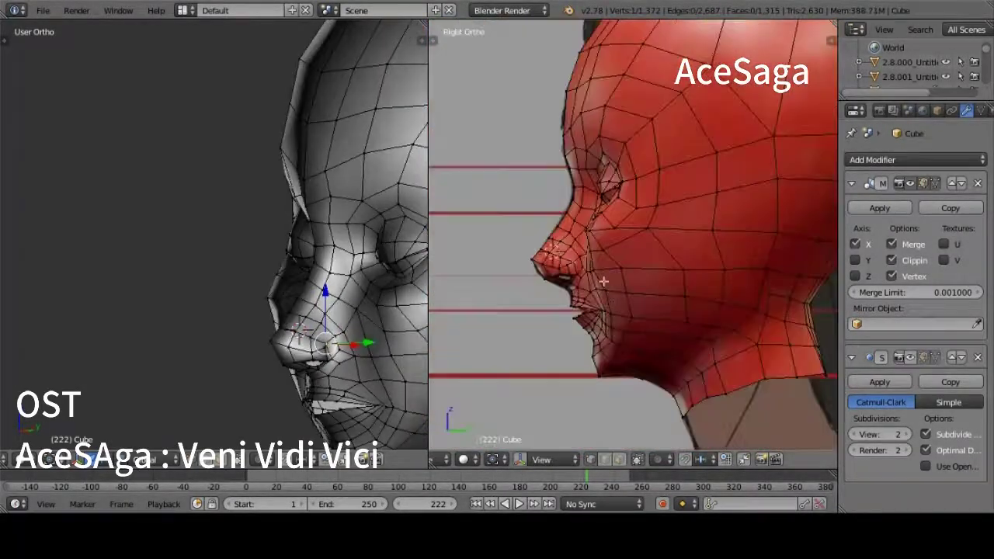
Check the face from the front, then select face vertices in side view
scroll(618, 217, down, 3)
mouse_move(617, 218)
middle_down()
mouse_move(705, 248)
mouse_move(642, 197)
middle_up()
scroll(694, 255, up, 4)
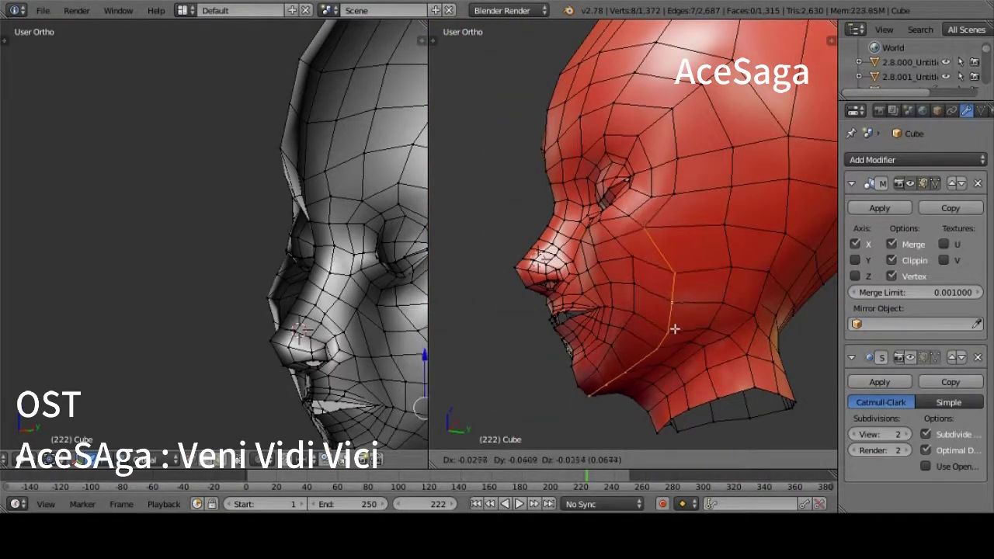
key(KP_3)
right_click(672, 275)
scroll(635, 240, down, 2)
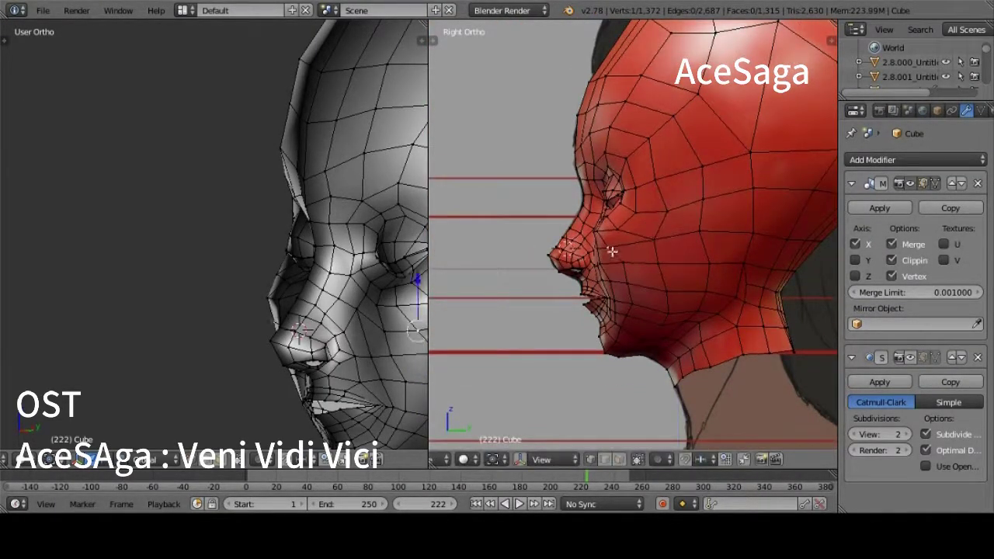
right_click(610, 274)
scroll(610, 274, up, 2)
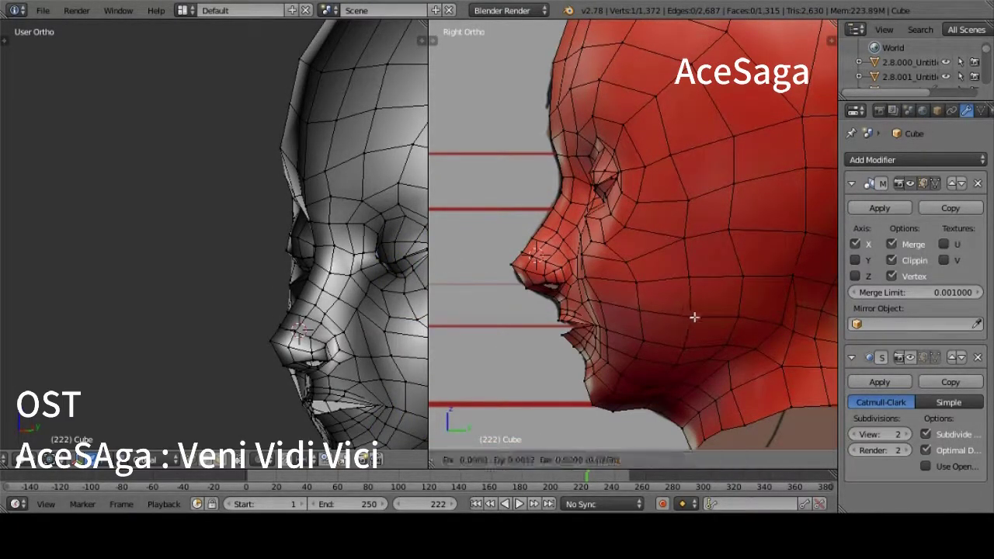
Select a vertex near the eye and preview the smoothed head outside Edit Mode
right_click(625, 138)
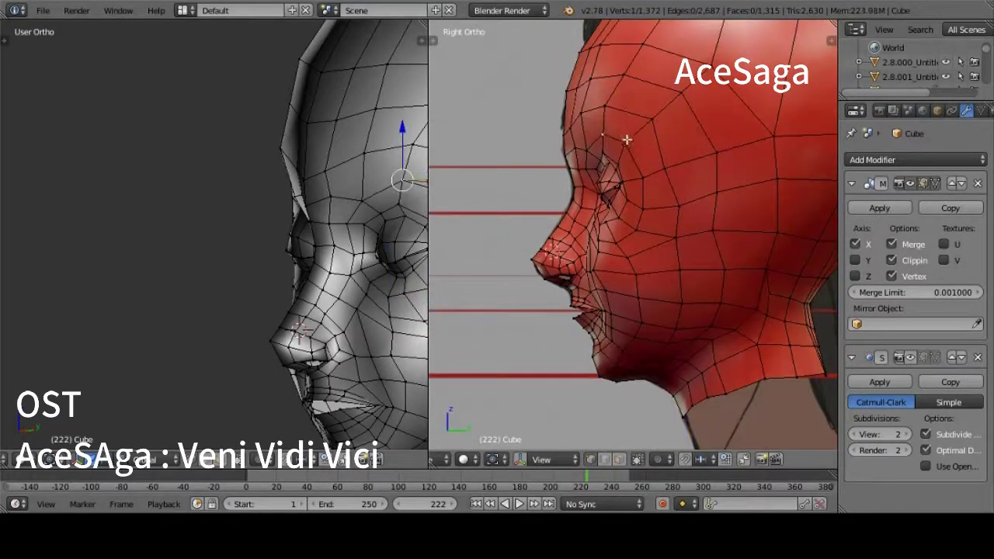
scroll(602, 136, up, 1)
middle_drag(598, 219, 643, 155)
key(Tab)
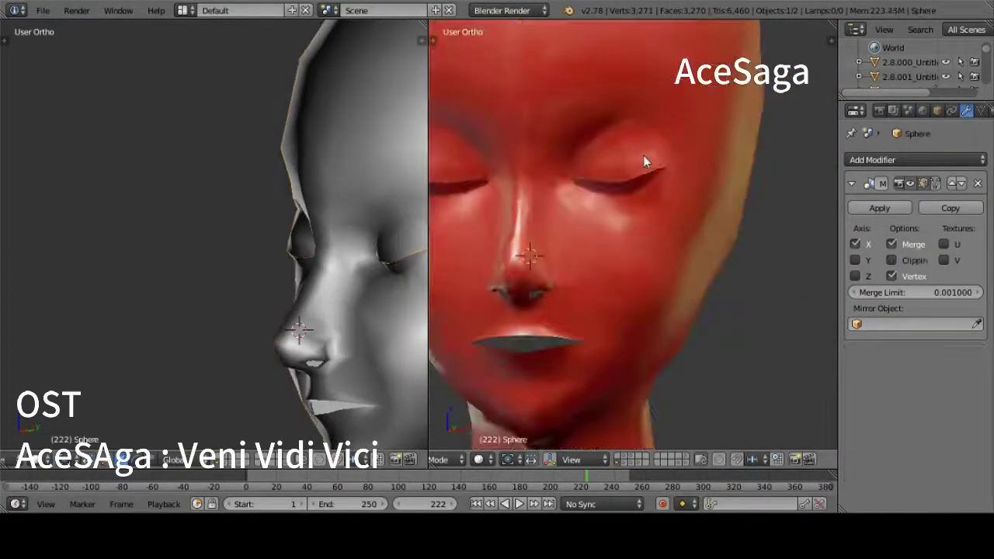
key(Tab)
key(KP_3)
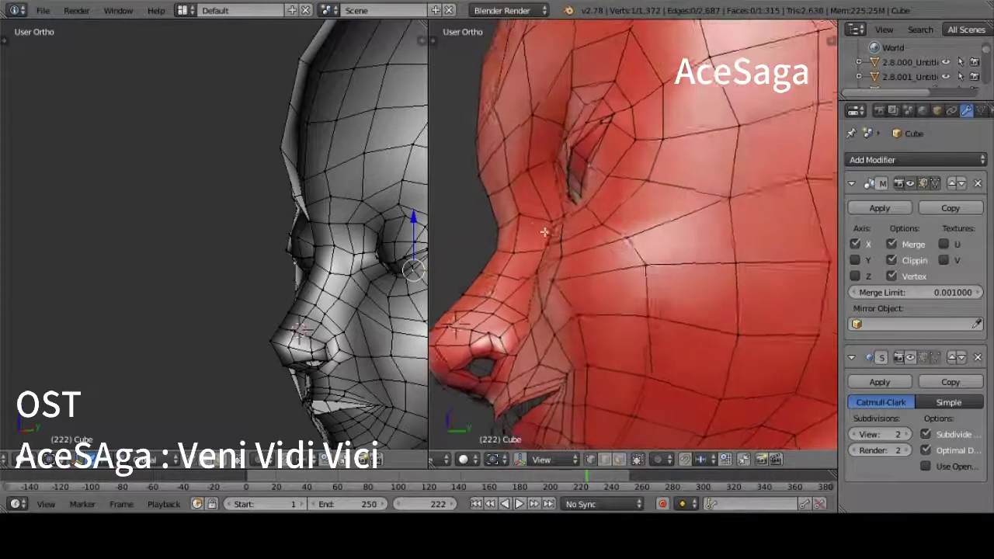
In wireframe side view, select vertices around the eye and chin
scroll(746, 139, up, 3)
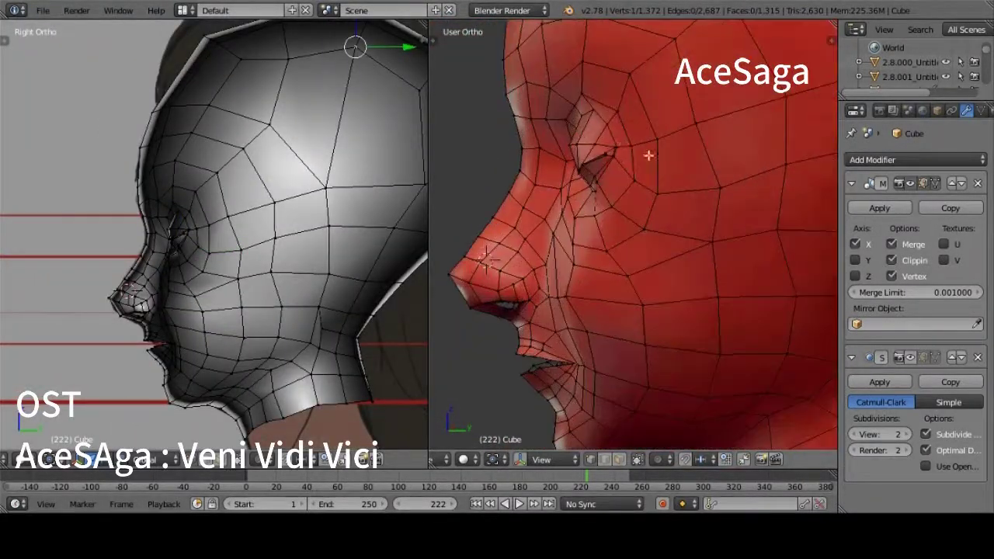
right_click(590, 101)
scroll(681, 210, down, 2)
key(KP_3)
right_click(589, 287)
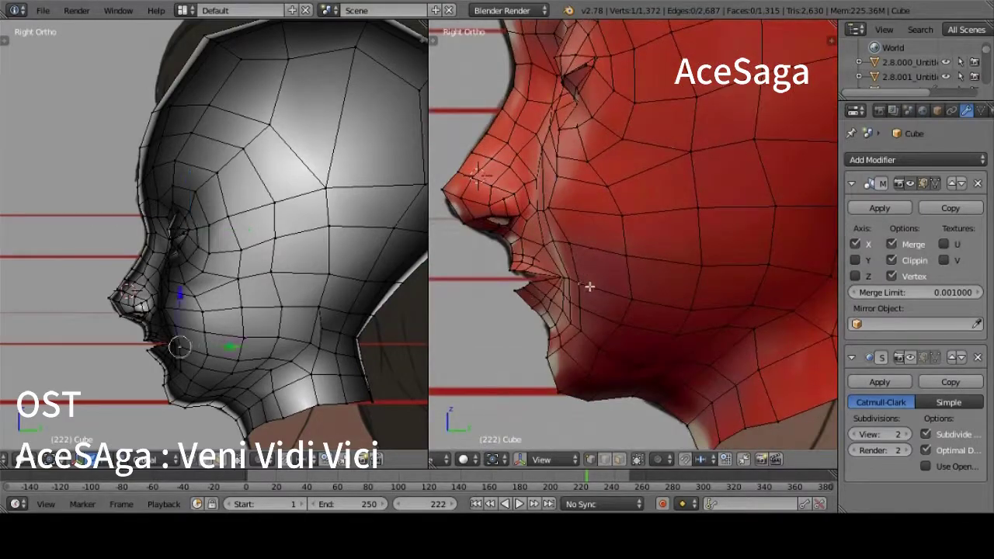
key(z)
scroll(643, 377, down, 2)
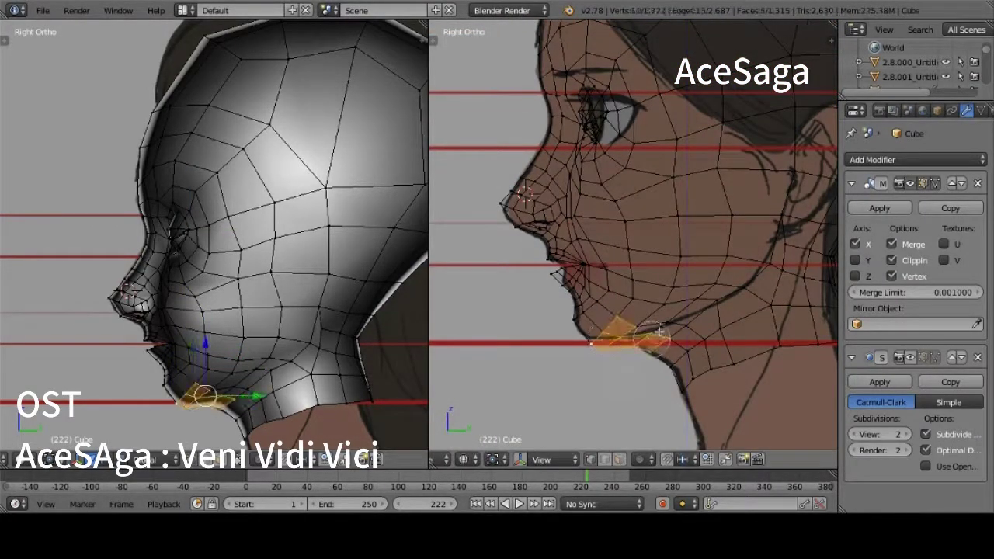
drag(594, 344, 678, 314)
scroll(620, 311, up, 2)
Move the selected lip vertices to line up with the side reference
alt+right_click(548, 347)
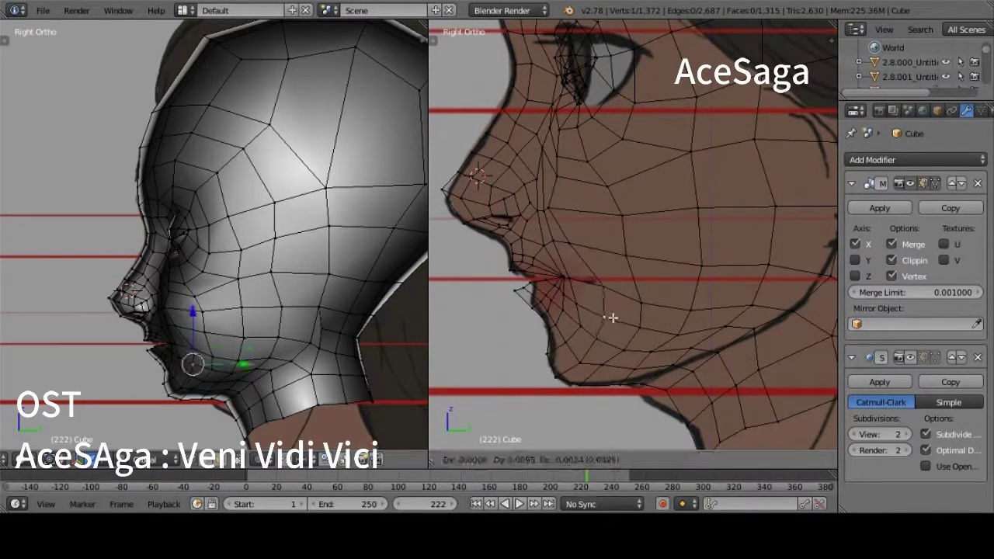
scroll(547, 247, up, 2)
shift+right_click(481, 306)
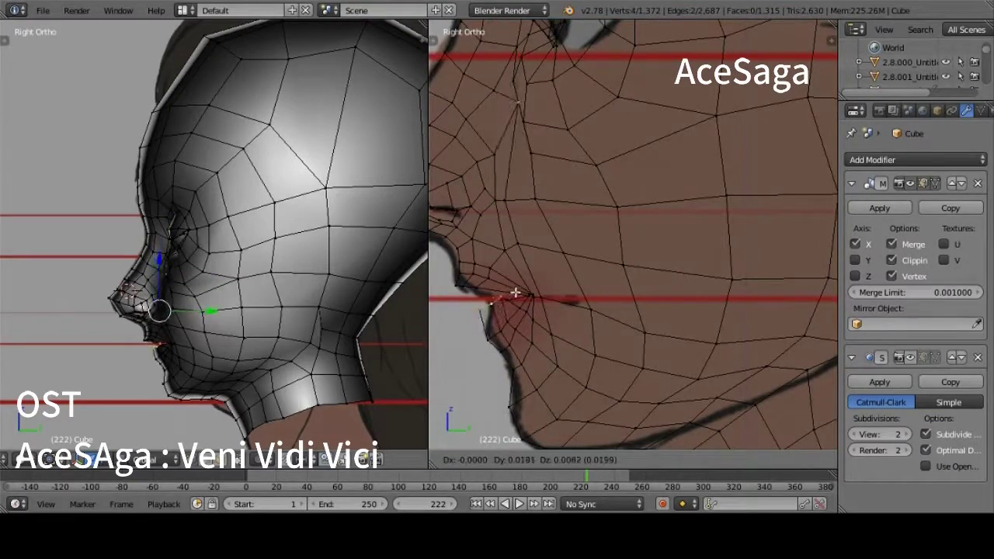
key(z)
scroll(476, 340, down, 1)
key(g)
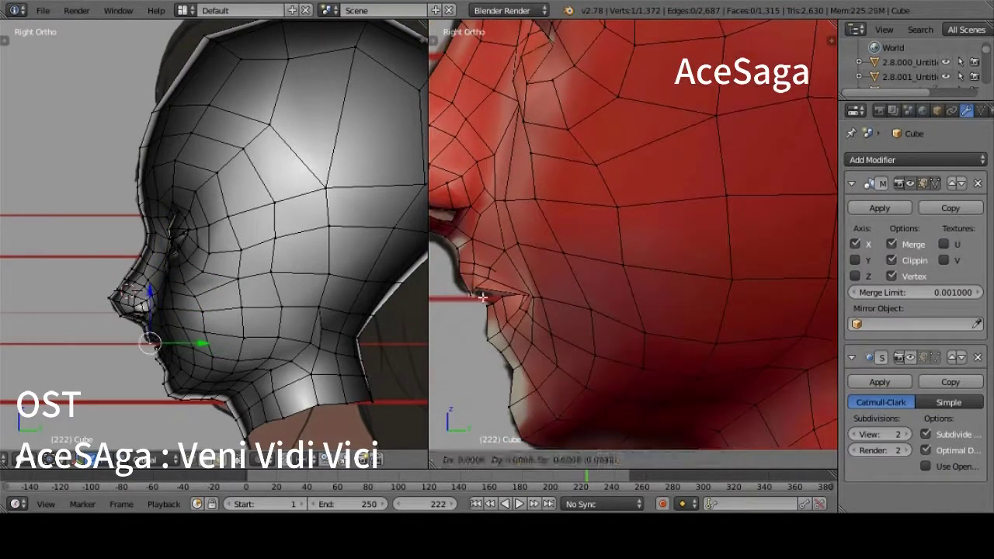
click(503, 267)
Preview the smoothed head at an angle, then return to the side profile in Edit Mode
scroll(504, 267, down, 3)
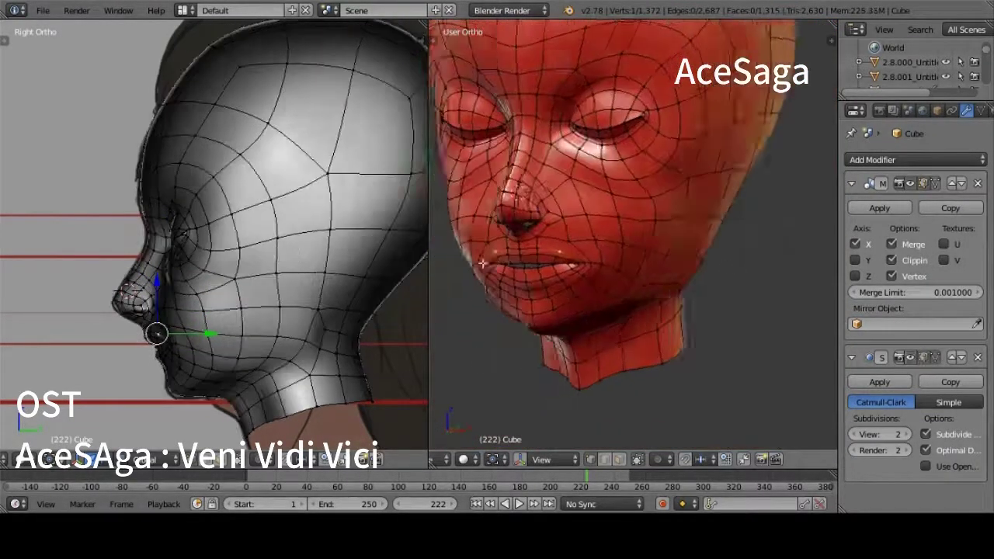
mouse_move(504, 267)
middle_down()
mouse_move(531, 217)
mouse_move(743, 271)
middle_up()
scroll(531, 218, up, 3)
key(Tab)
scroll(658, 288, down, 2)
middle_drag(658, 288, 602, 230)
key(Tab)
key(KP_3)
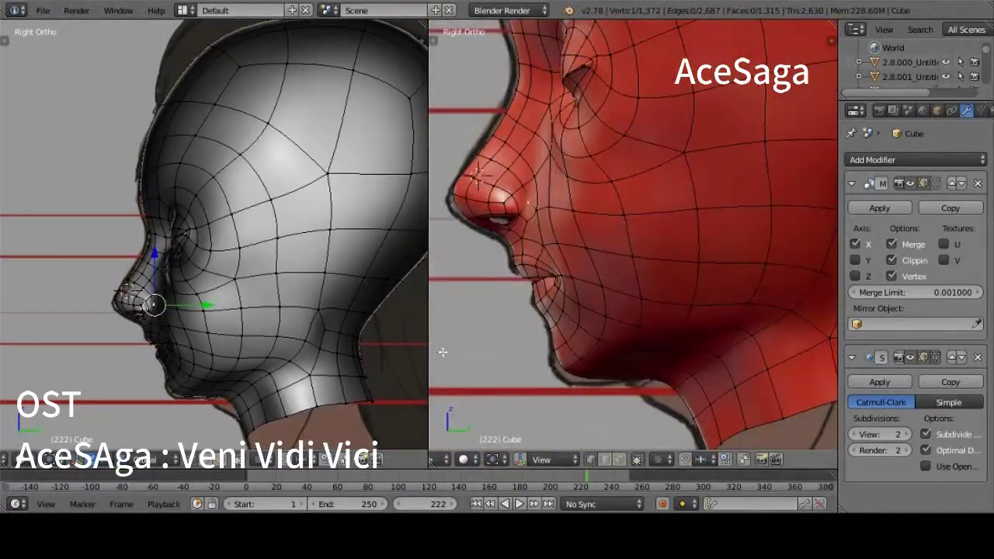
Scale the lip edge loop and recheck it in side view
scroll(539, 260, up, 2)
scroll(539, 261, up, 2)
mouse_move(622, 282)
middle_down()
mouse_move(554, 284)
mouse_move(598, 266)
mouse_move(526, 224)
mouse_move(665, 233)
mouse_move(489, 200)
middle_up()
scroll(606, 264, down, 1)
scroll(526, 223, up, 2)
alt+right_click(527, 224)
click(609, 279)
mouse_move(610, 279)
middle_down()
mouse_move(732, 189)
mouse_move(590, 370)
middle_up()
key(KP_3)
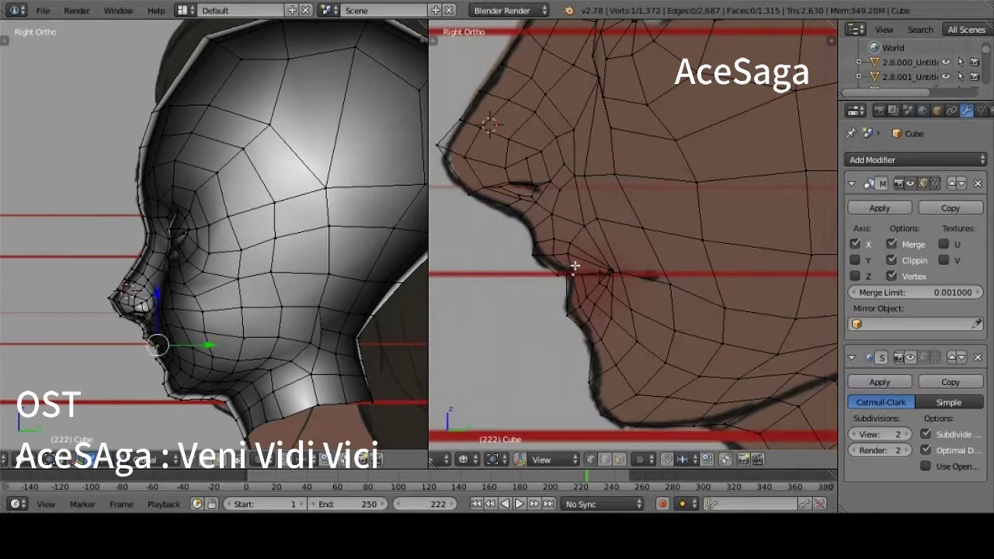
Select the chin and cheek vertices for adjustment
mouse_move(598, 270)
middle_down()
mouse_move(601, 280)
mouse_move(538, 288)
mouse_move(582, 341)
mouse_move(641, 351)
mouse_move(668, 300)
middle_up()
right_click(582, 341)
right_click(668, 300)
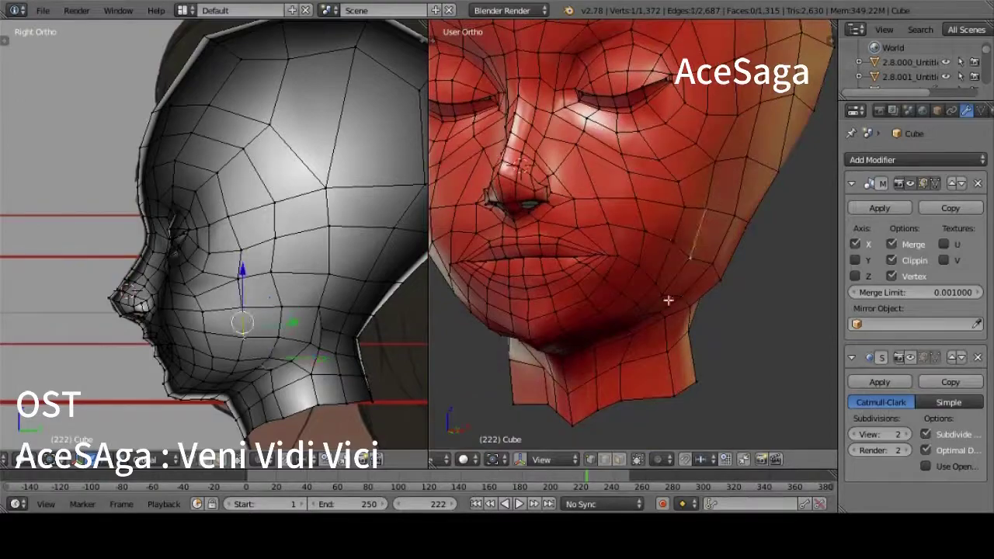
right_click(733, 304)
right_click(710, 329)
mouse_move(710, 328)
middle_down()
mouse_move(594, 351)
mouse_move(562, 336)
mouse_move(626, 180)
middle_up()
Move a nose vertex to follow the reference outline
scroll(594, 350, up, 2)
right_click(625, 180)
scroll(626, 180, up, 2)
right_click(592, 109)
key(g)
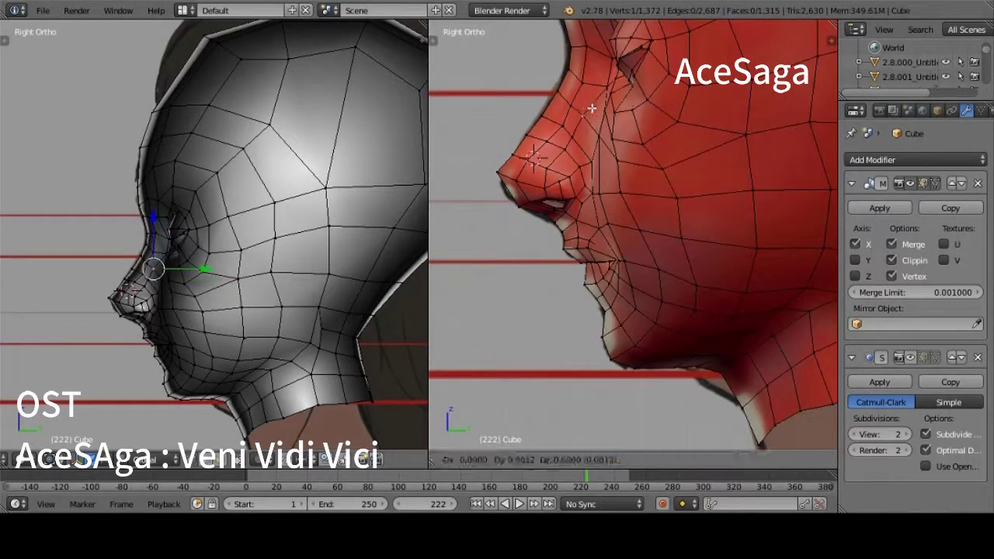
scroll(611, 91, down, 2)
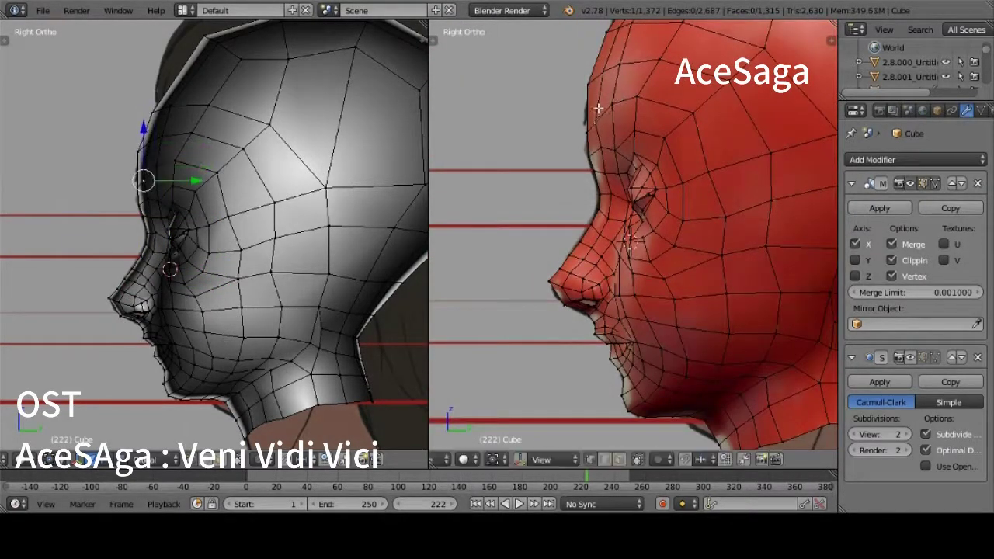
scroll(709, 221, down, 3)
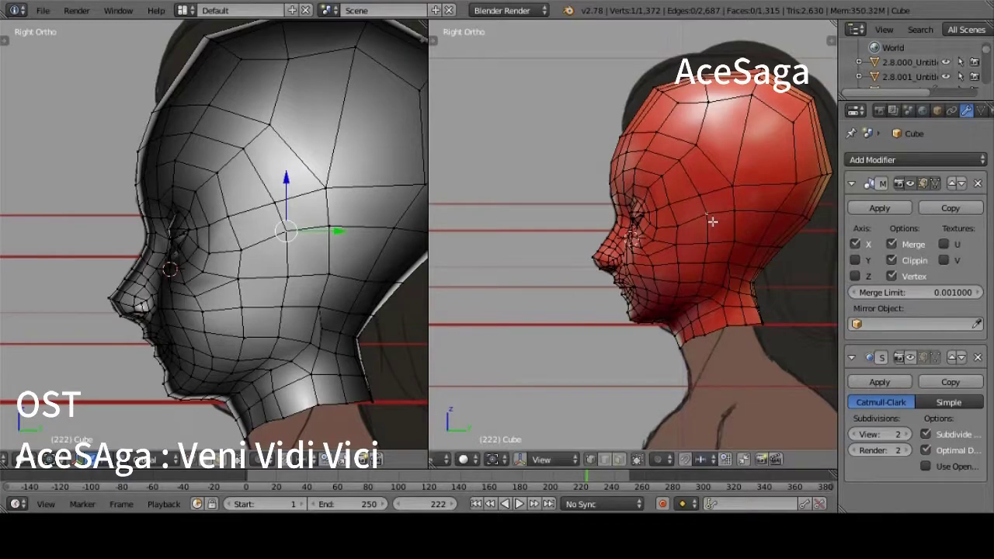
Add a new edge loop across the head with a Ctrl+R loop cut
scroll(712, 222, down, 2)
scroll(723, 205, up, 2)
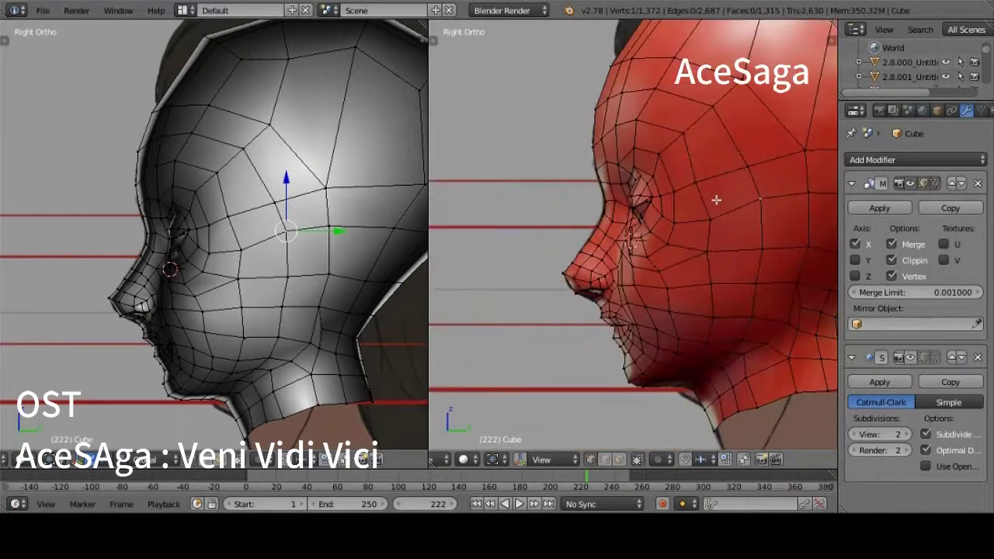
scroll(717, 200, up, 2)
scroll(687, 169, down, 3)
scroll(714, 164, down, 1)
key(ctrl+r)
click(764, 172)
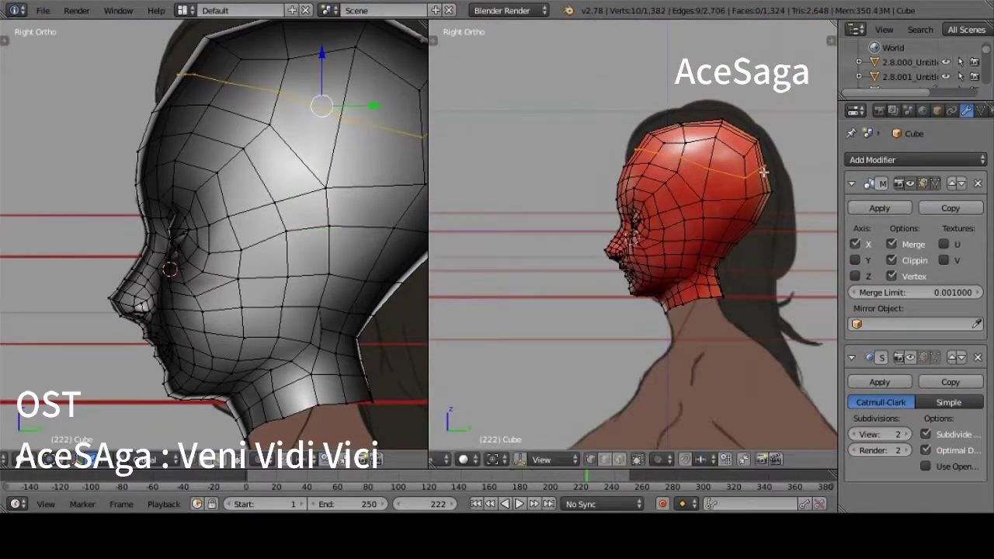
Check the smoothed head from a low view, the right side profile and near the nose
scroll(698, 233, up, 4)
mouse_move(698, 233)
middle_down()
mouse_move(700, 283)
mouse_move(683, 257)
mouse_move(636, 249)
mouse_move(557, 299)
middle_up()
key(Tab)
scroll(556, 299, down, 2)
key(Tab)
key(KP_3)
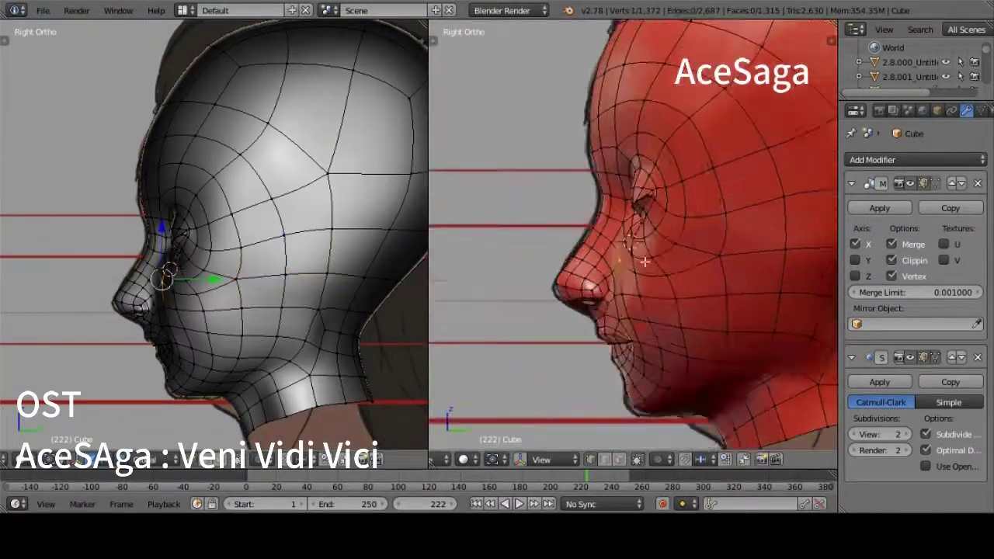
click(645, 280)
key(Tab)
mouse_move(645, 280)
middle_down()
mouse_move(628, 228)
mouse_move(550, 312)
middle_up()
key(Tab)
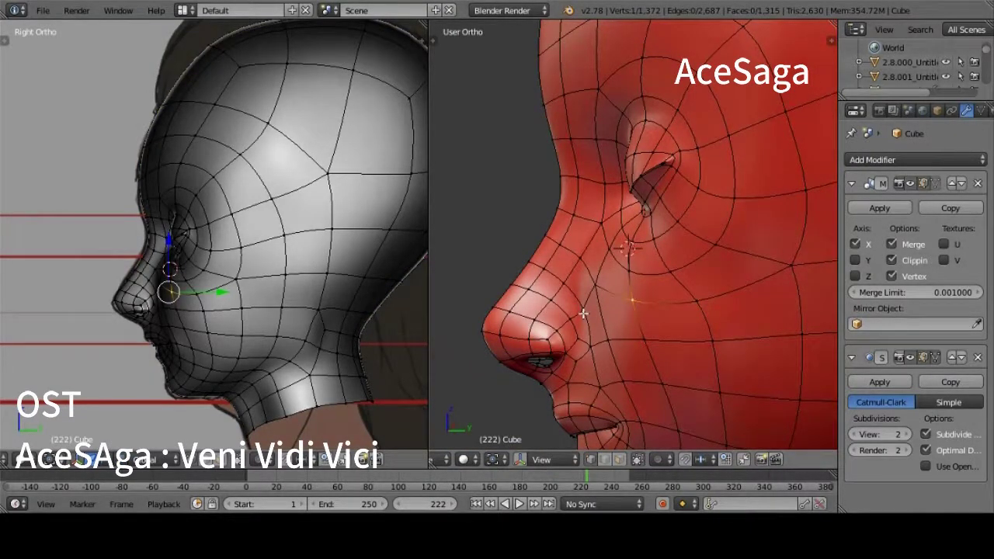
Move a vertex near the eye to match the side reference profile
key(Tab)
scroll(583, 313, down, 5)
middle_drag(787, 171, 528, 173)
key(Tab)
key(KP_3)
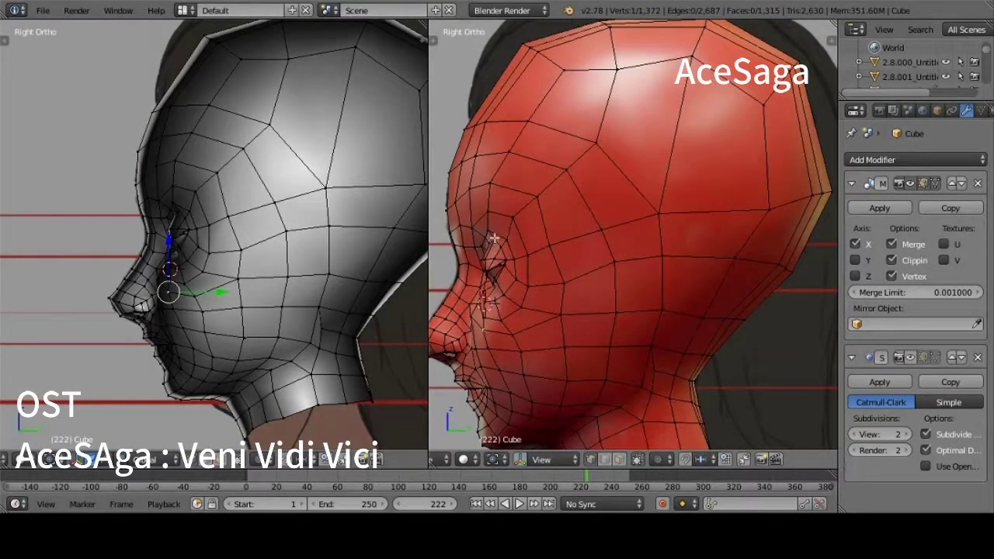
scroll(493, 239, up, 2)
scroll(494, 238, up, 3)
key(g)
click(482, 310)
In see-through wireframe, raise the crown vertices vertically to follow the reference skull outline
scroll(481, 311, down, 1)
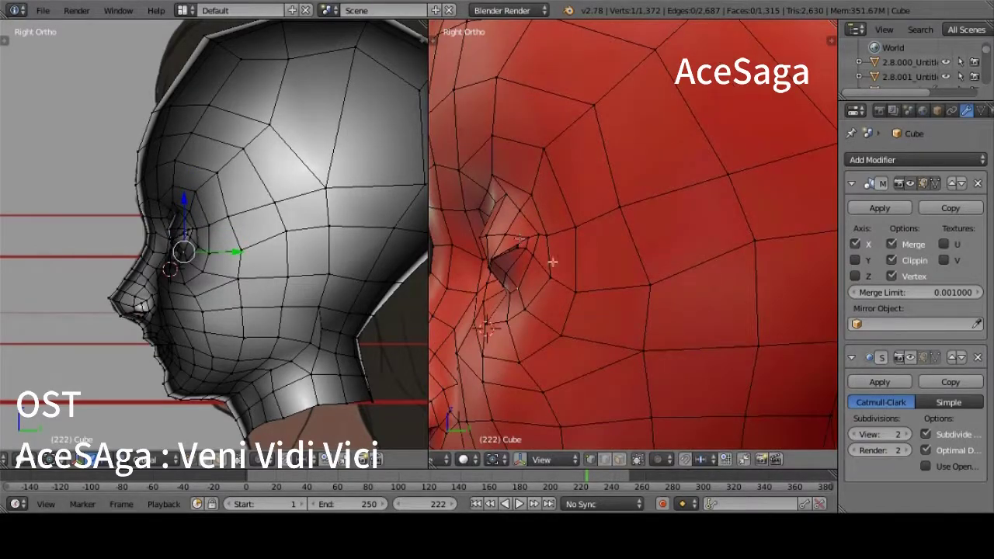
scroll(552, 260, down, 2)
scroll(741, 225, down, 1)
scroll(588, 195, down, 1)
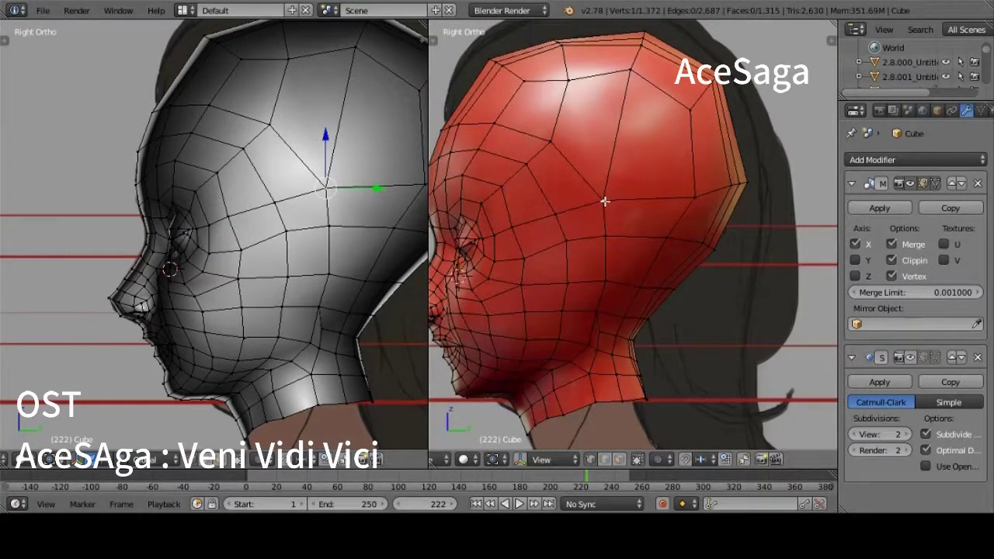
key(x)
key(Escape)
key(z)
key(g)
key(g)
click(628, 194)
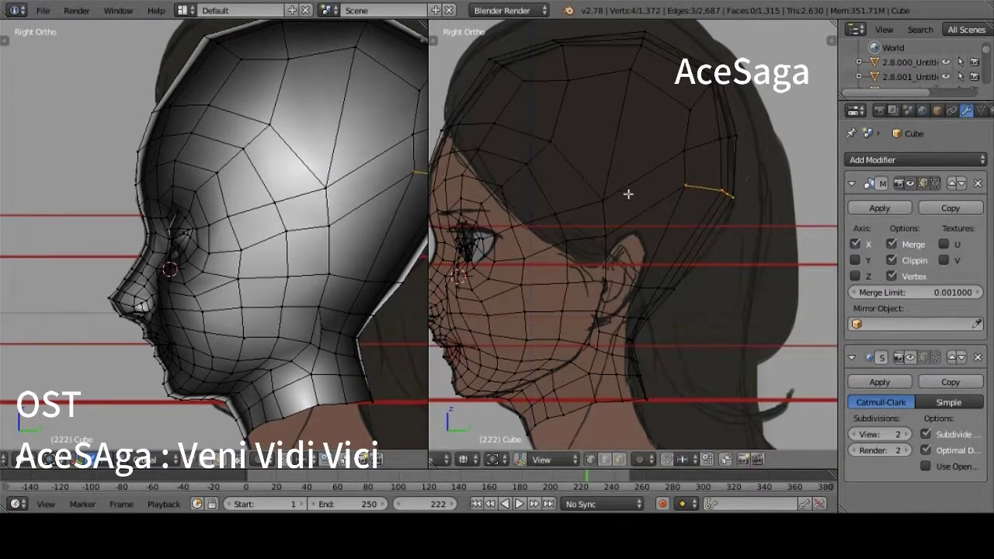
key(z)
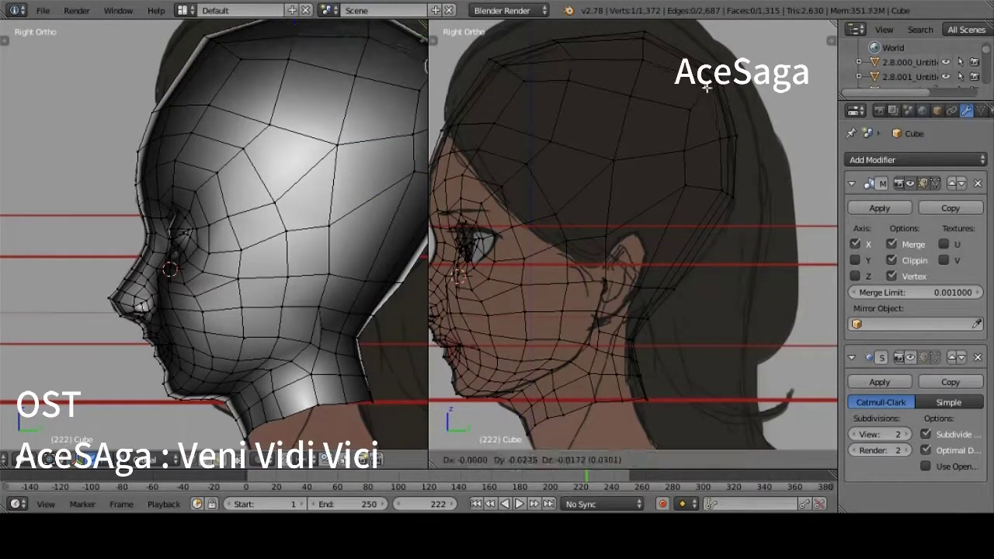
right_click(508, 74)
shift+right_click(491, 55)
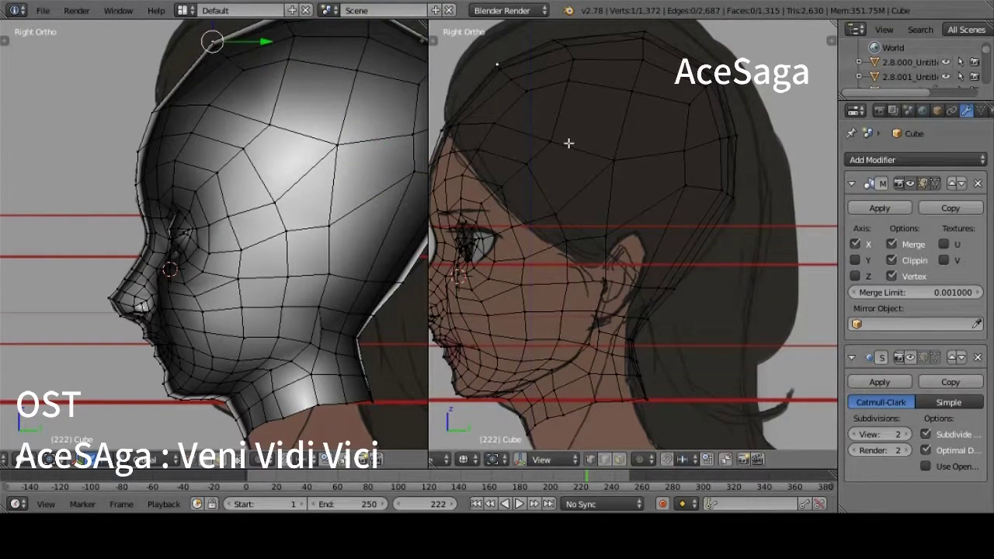
key(KP_1)
Delete the selected vertices at the back of the neck
key(z)
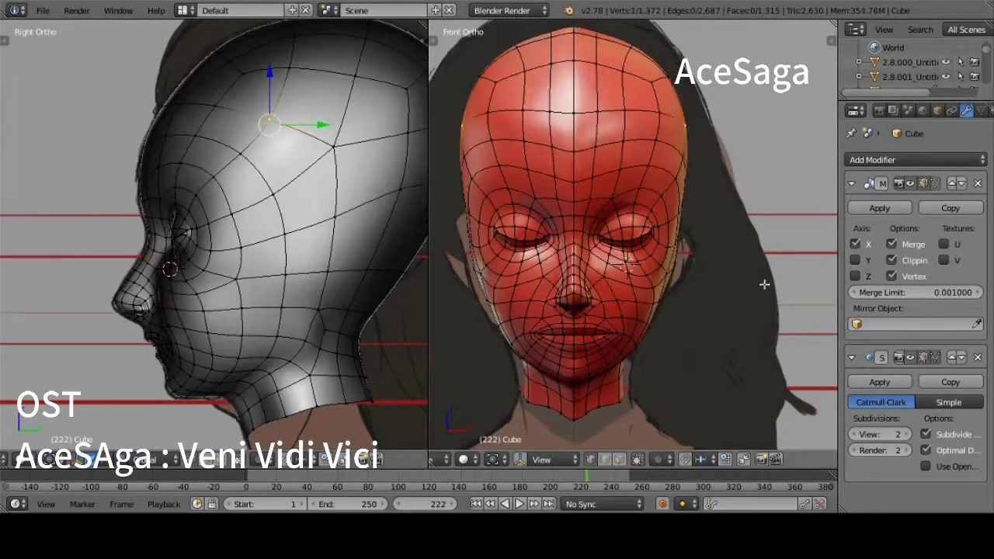
mouse_move(761, 284)
middle_down()
mouse_move(693, 378)
mouse_move(728, 365)
middle_up()
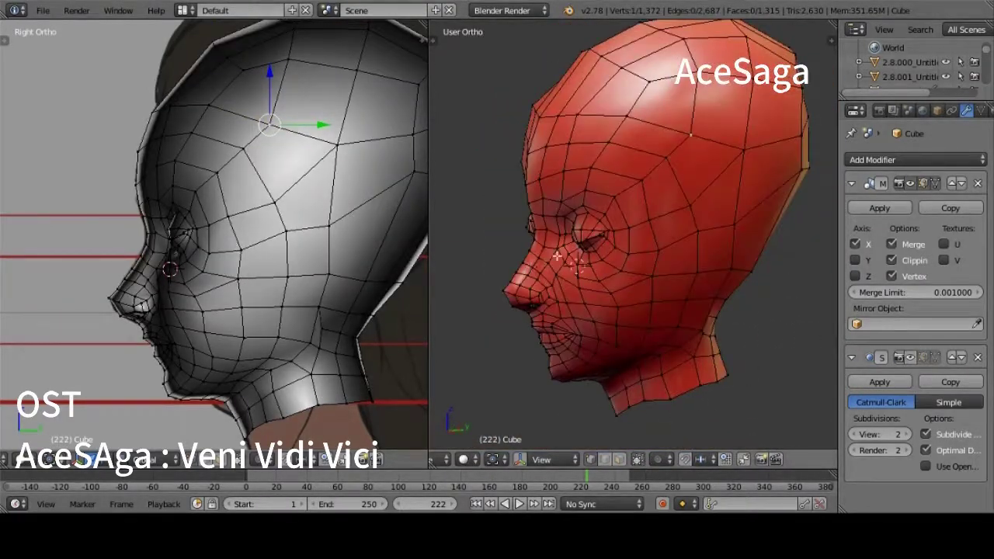
shift+right_click(727, 366)
scroll(722, 272, up, 4)
key(x)
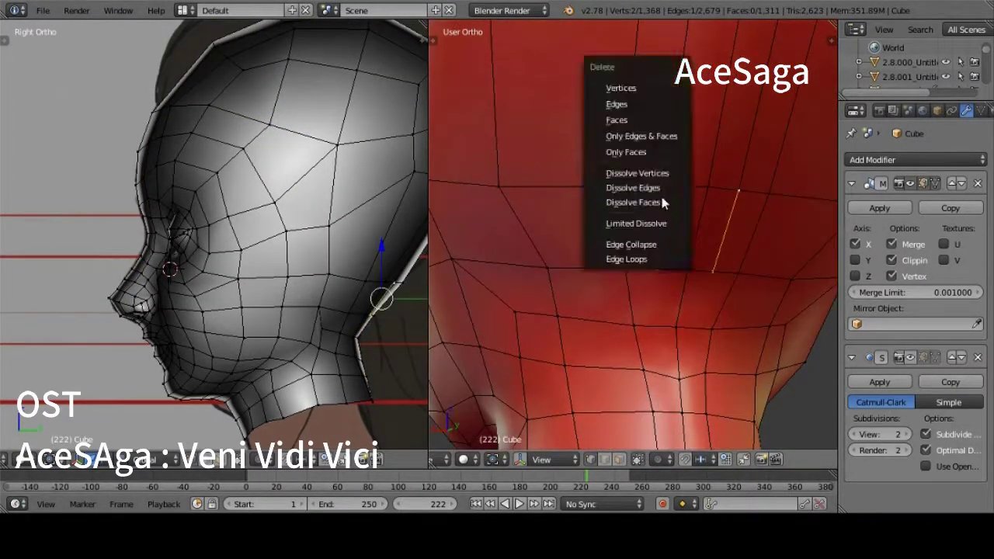
click(660, 193)
Knife-cut a new edge across the neck gap, then pick chin and cheek vertices
key(k)
click(730, 230)
click(738, 189)
key(Return)
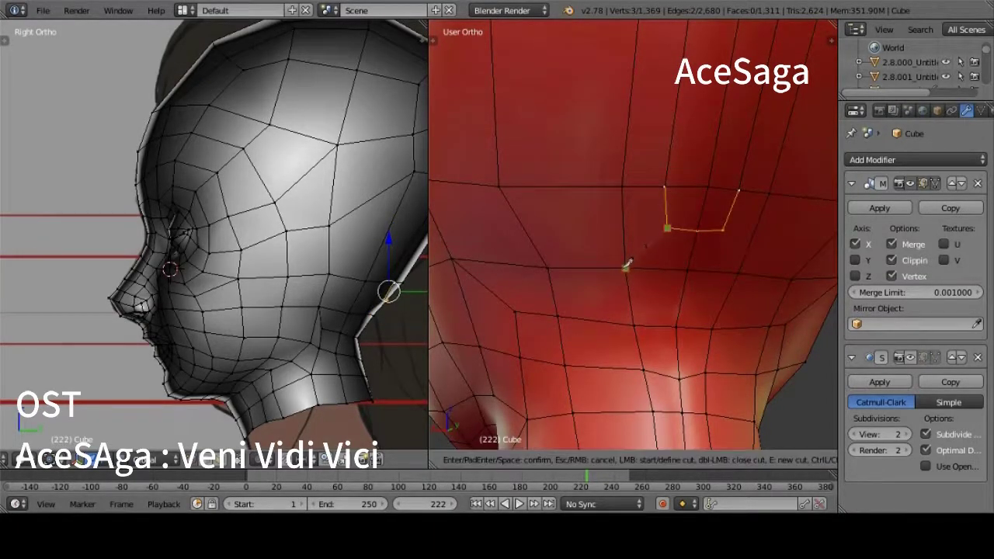
mouse_move(626, 264)
middle_down()
mouse_move(676, 128)
mouse_move(670, 238)
mouse_move(733, 309)
mouse_move(676, 237)
mouse_move(759, 304)
mouse_move(701, 299)
middle_up()
shift+right_click(670, 237)
right_click(676, 238)
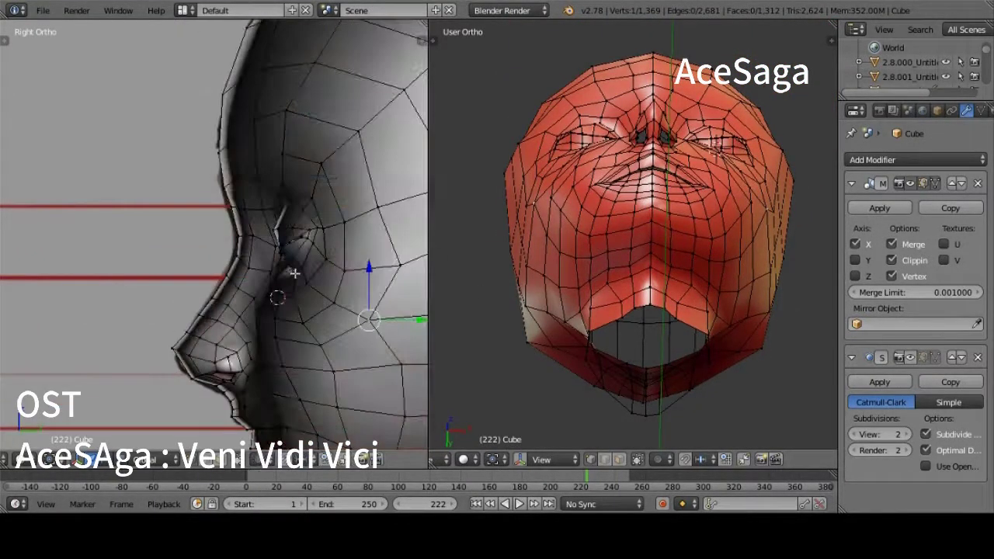
Select a vertex near the eye from the left side-profile view
shift+middle_drag(187, 283, 326, 256)
key(KP_3)
scroll(323, 158, up, 5)
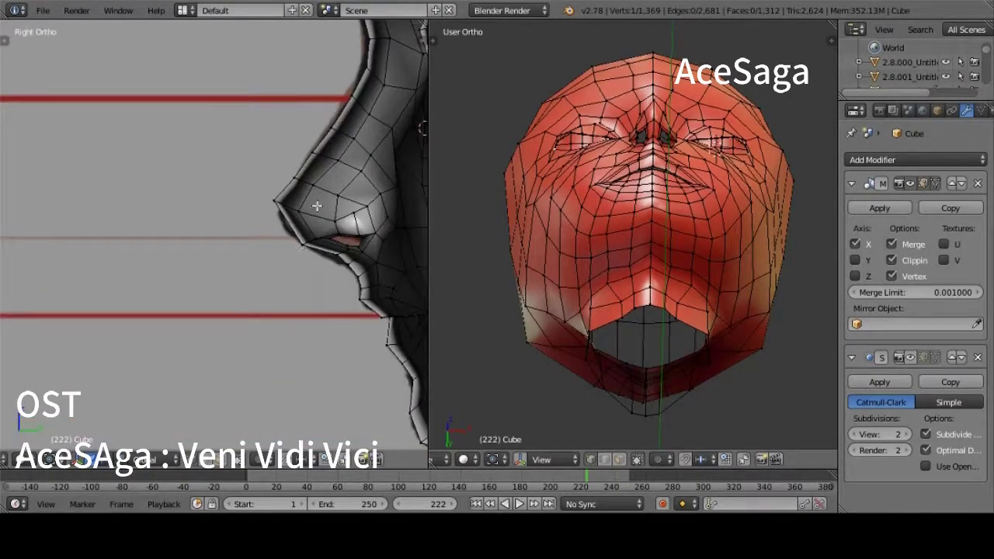
scroll(323, 158, down, 4)
middle_drag(323, 157, 256, 156)
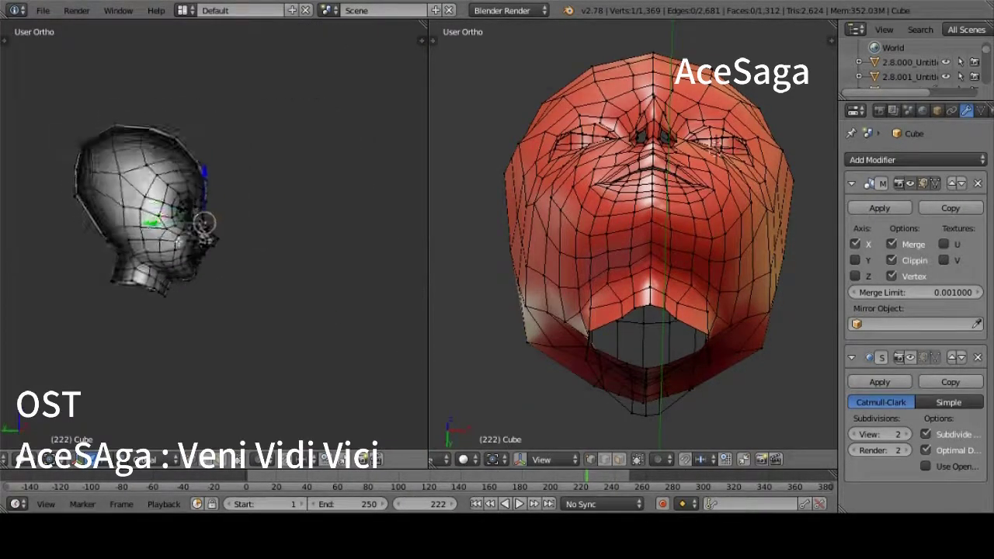
key(KP_3)
scroll(234, 148, down, 1)
right_click(215, 206)
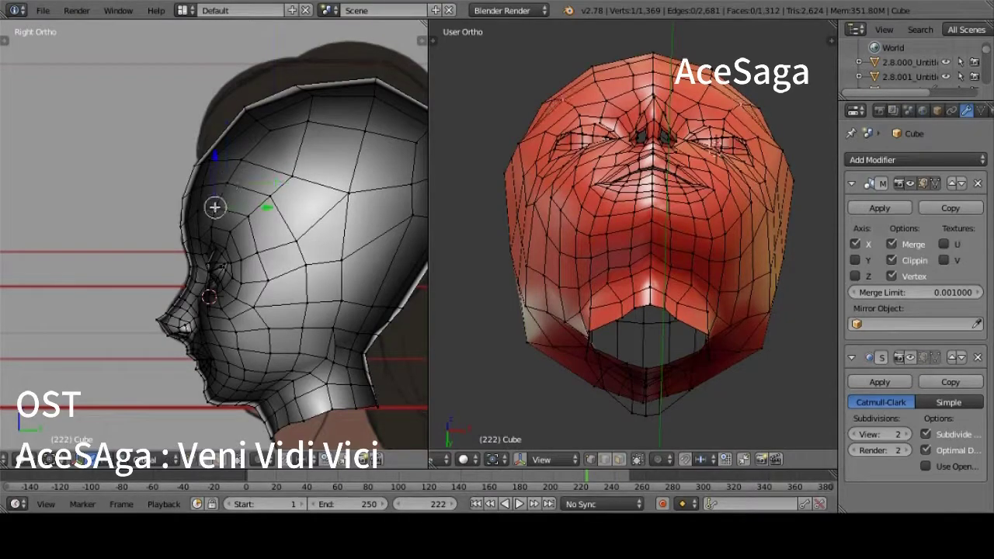
mouse_move(215, 207)
middle_down()
mouse_move(326, 100)
mouse_move(341, 137)
mouse_move(238, 204)
mouse_move(249, 258)
mouse_move(280, 256)
mouse_move(232, 260)
mouse_move(362, 315)
mouse_move(233, 233)
middle_up()
scroll(341, 138, down, 3)
Preview the smoothed head, then inspect the face from front, side and three-quarter views
key(Tab)
scroll(250, 258, up, 3)
key(KP_1)
scroll(175, 196, up, 2)
key(Tab)
scroll(175, 196, down, 3)
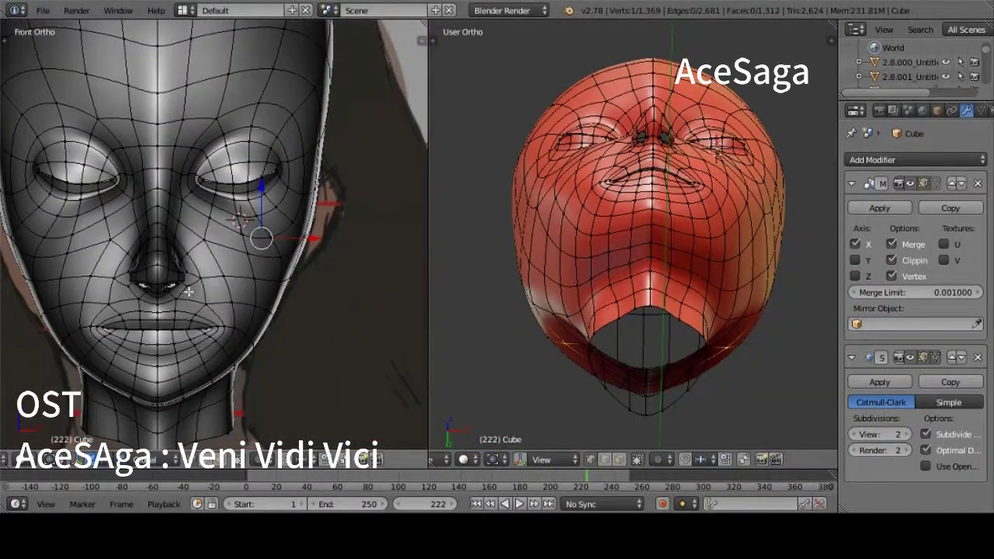
key(KP_3)
middle_drag(590, 233, 641, 175)
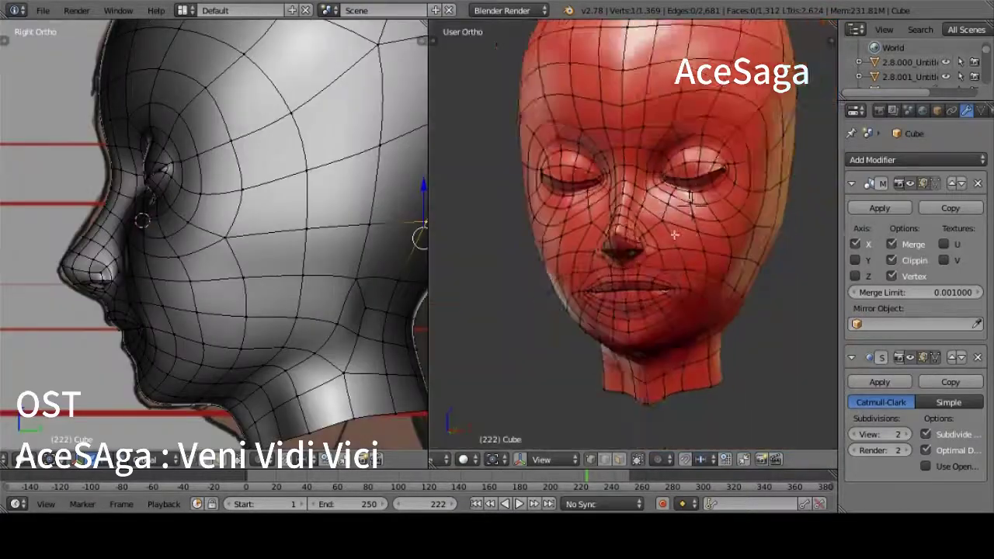
scroll(642, 175, up, 5)
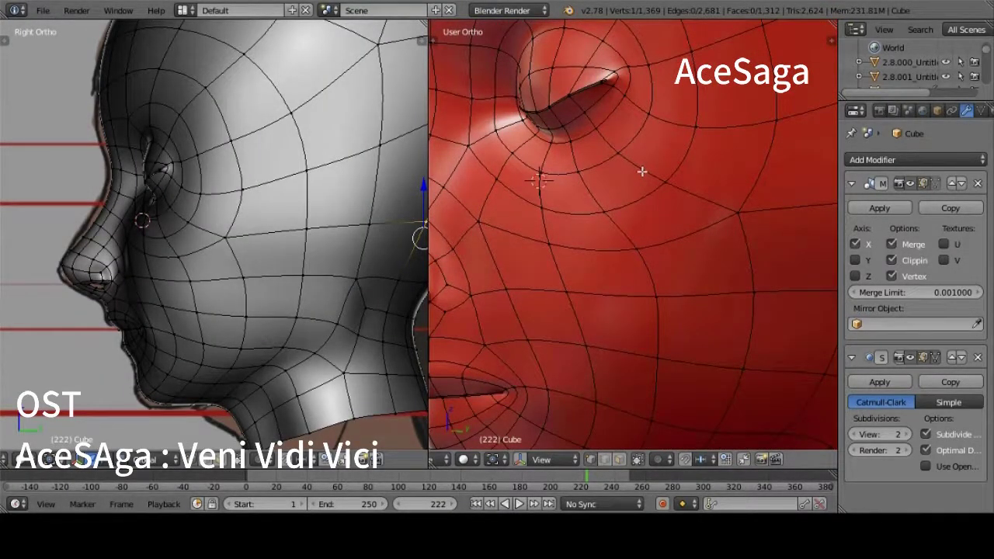
scroll(642, 170, down, 3)
scroll(694, 222, down, 4)
mouse_move(694, 222)
middle_down()
mouse_move(513, 355)
mouse_move(734, 371)
mouse_move(668, 359)
mouse_move(769, 401)
middle_up()
scroll(595, 312, up, 4)
mouse_move(595, 313)
middle_down()
mouse_move(635, 347)
mouse_move(636, 332)
middle_up()
Delete the edge inside the nostril and merge its two vertices into one with Alt+M
alt+right_click(634, 347)
right_click(636, 333)
scroll(637, 332, up, 2)
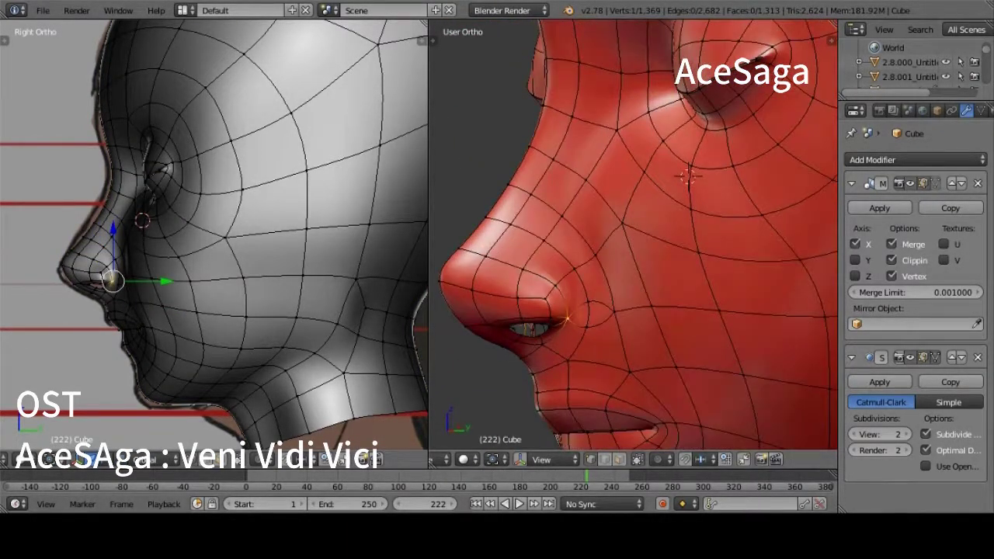
scroll(567, 315, up, 2)
shift+right_click(562, 326)
key(x)
click(545, 349)
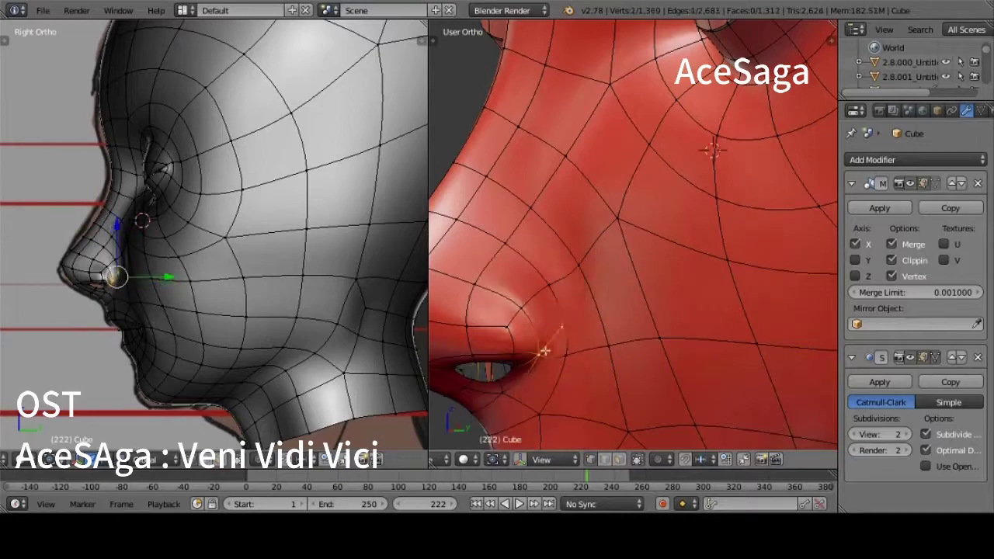
key(alt+m)
scroll(544, 351, down, 2)
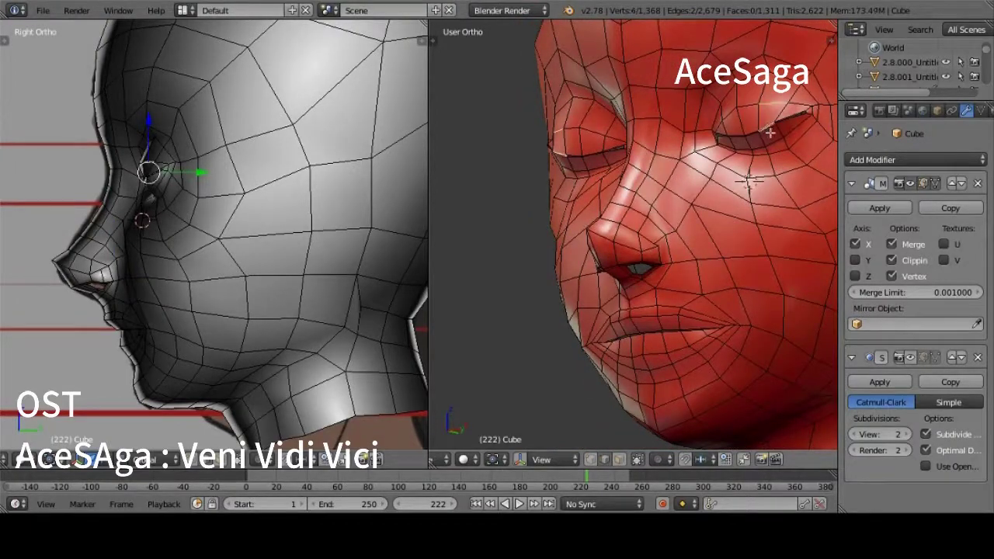
Select the edge loop running down the cheek and dissolve it
key(ctrl+KP_Add)
scroll(749, 181, down, 4)
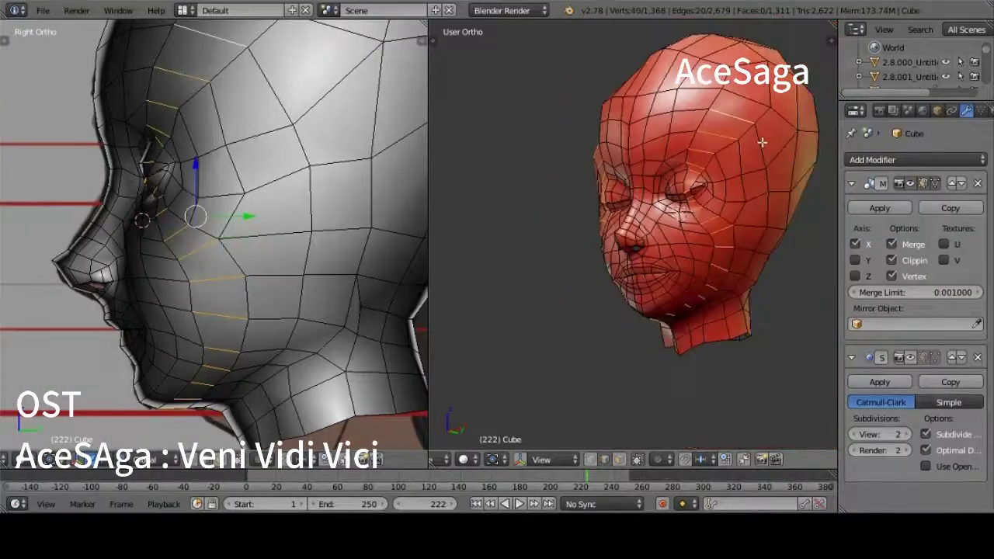
key(ctrl+z)
scroll(762, 142, up, 5)
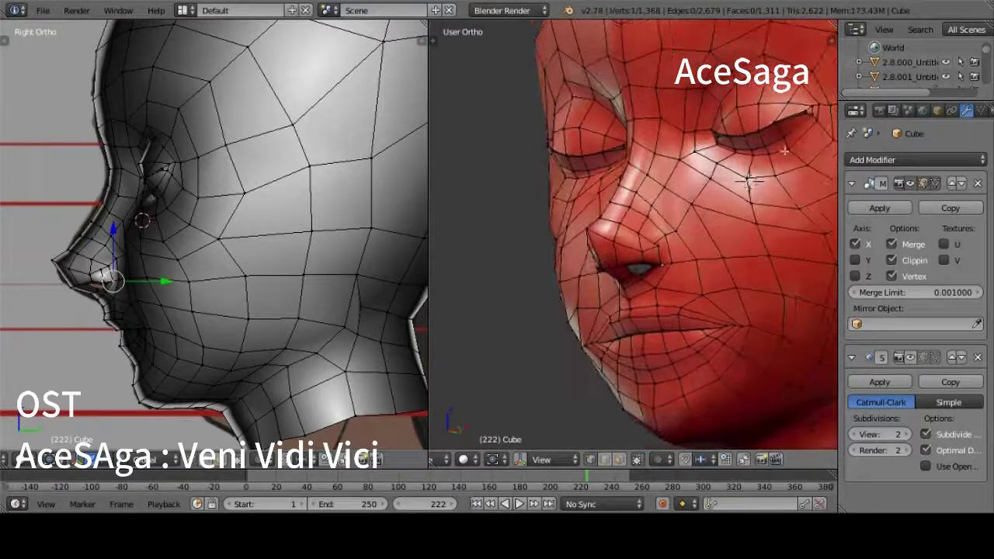
key(ctrl+shift+KP_Add)
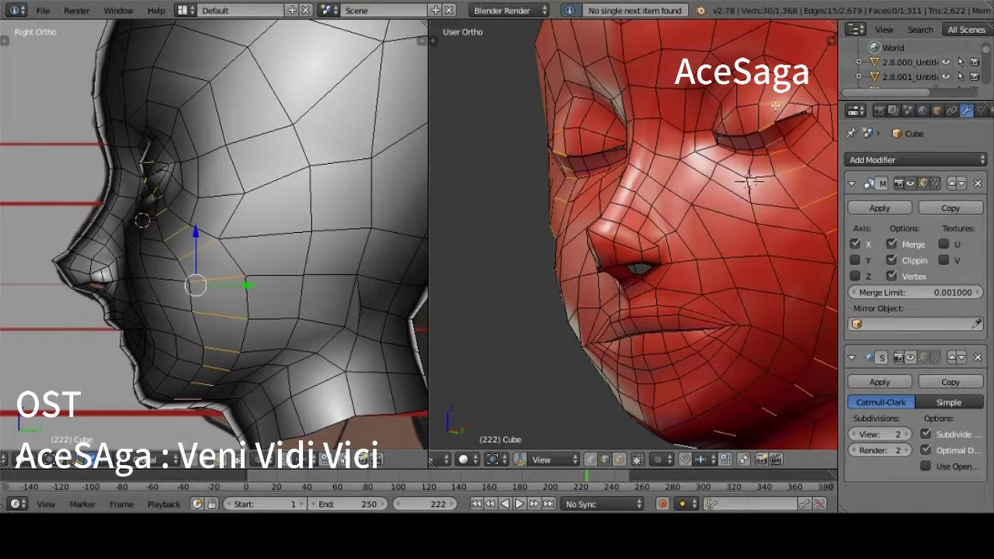
scroll(749, 180, down, 4)
key(ctrl+x)
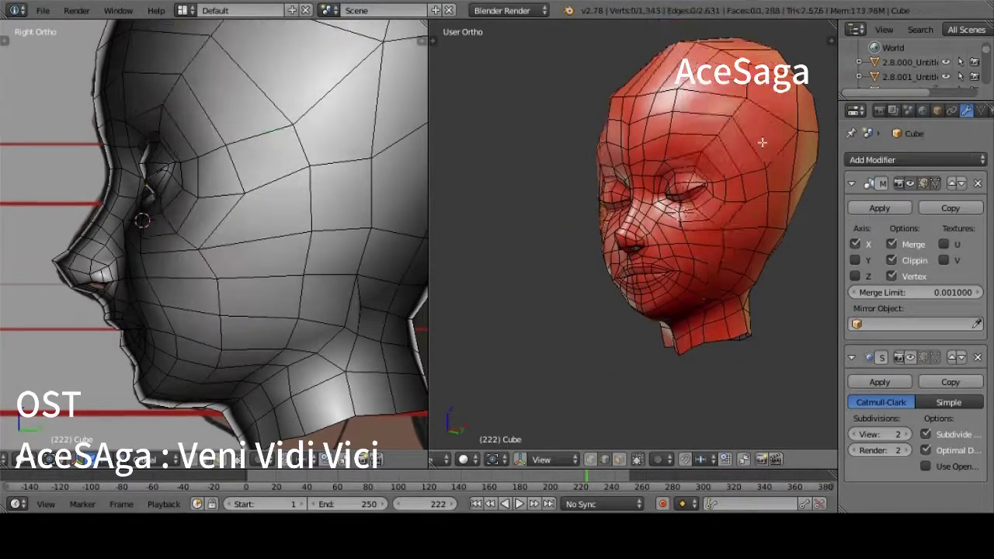
scroll(734, 258, up, 2)
In right profile, select the eye-to-forehead face strip, then narrow it to one face
middle_drag(733, 257, 652, 204)
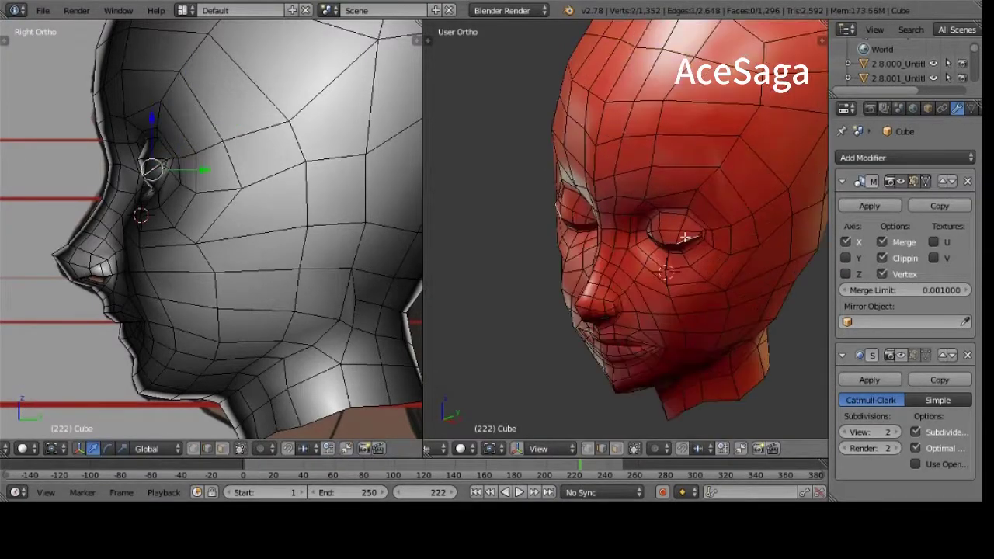
key(KP_3)
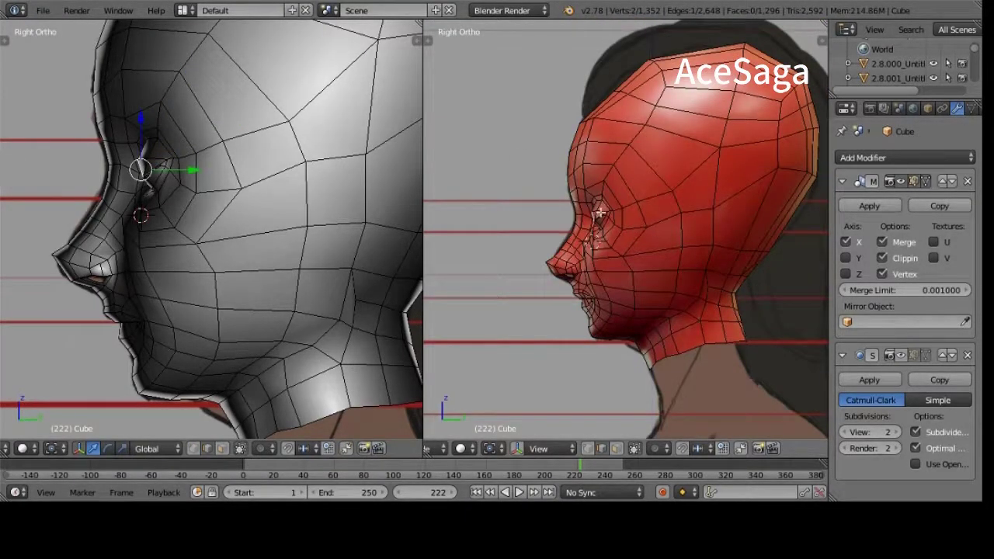
key(ctrl+shift+KP_Add)
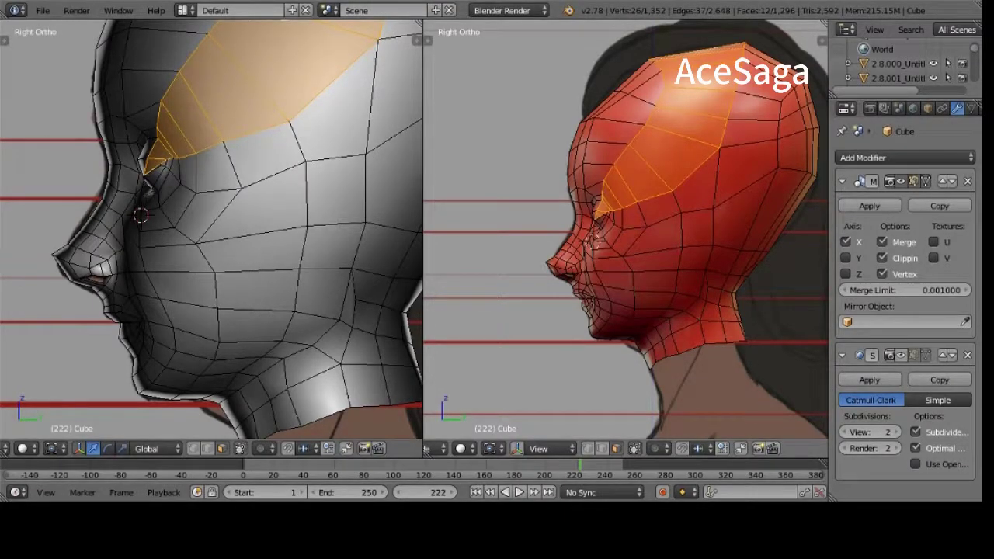
middle_drag(652, 233, 669, 317)
right_click(664, 264)
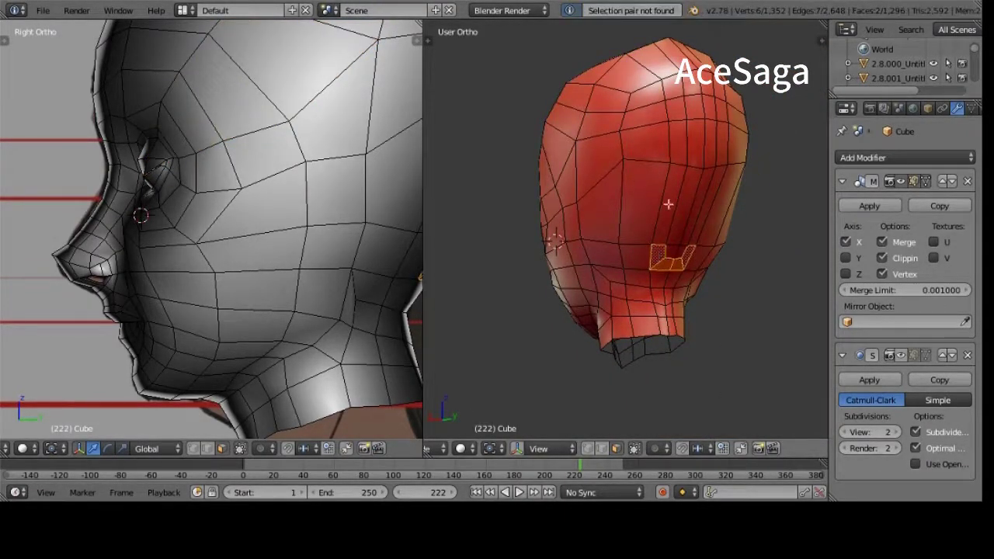
Select the face strip along the nose bridge, then clear the selection in right profile
middle_drag(666, 213, 600, 292)
scroll(601, 289, up, 3)
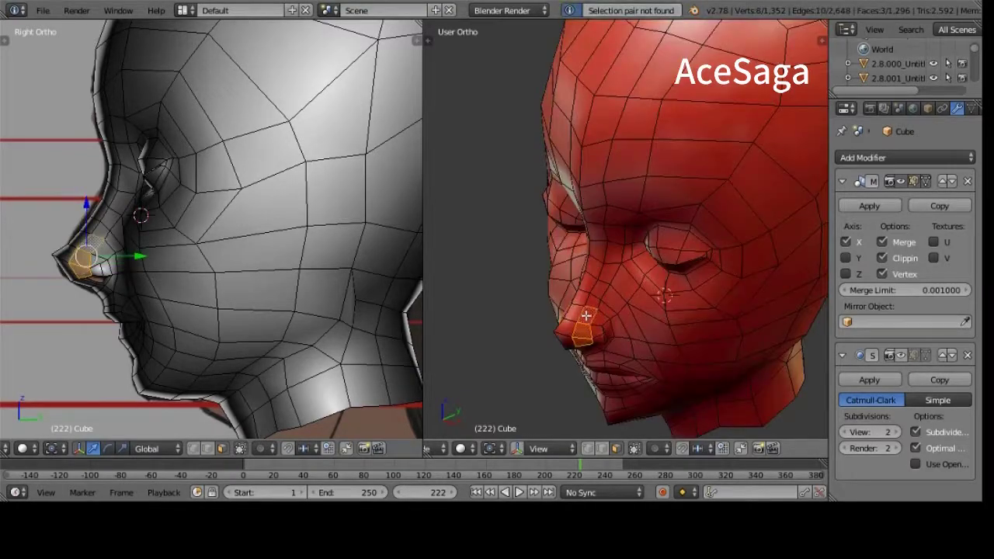
scroll(597, 285, up, 1)
ctrl+right_click(591, 281)
scroll(686, 337, down, 5)
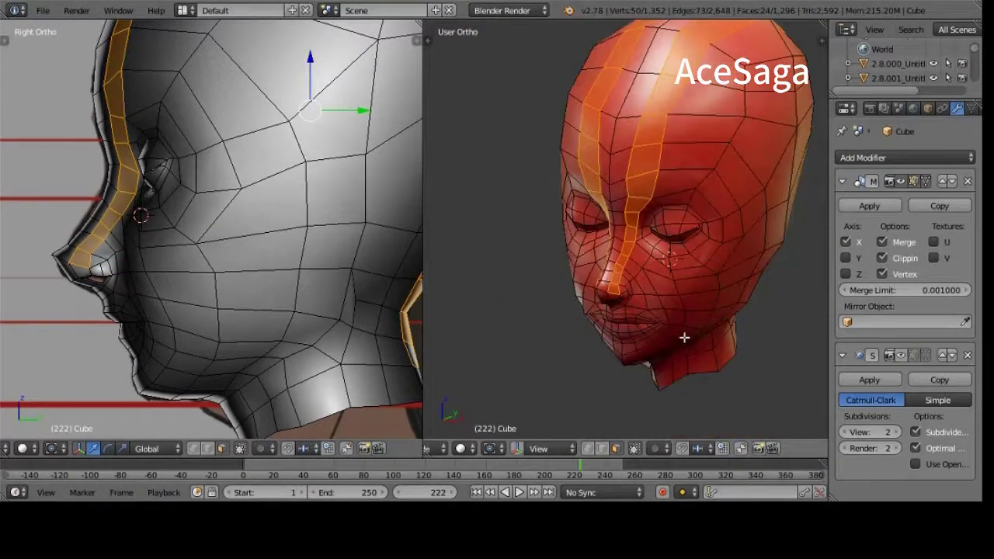
key(a)
middle_drag(686, 337, 685, 337)
key(KP_3)
scroll(661, 290, up, 2)
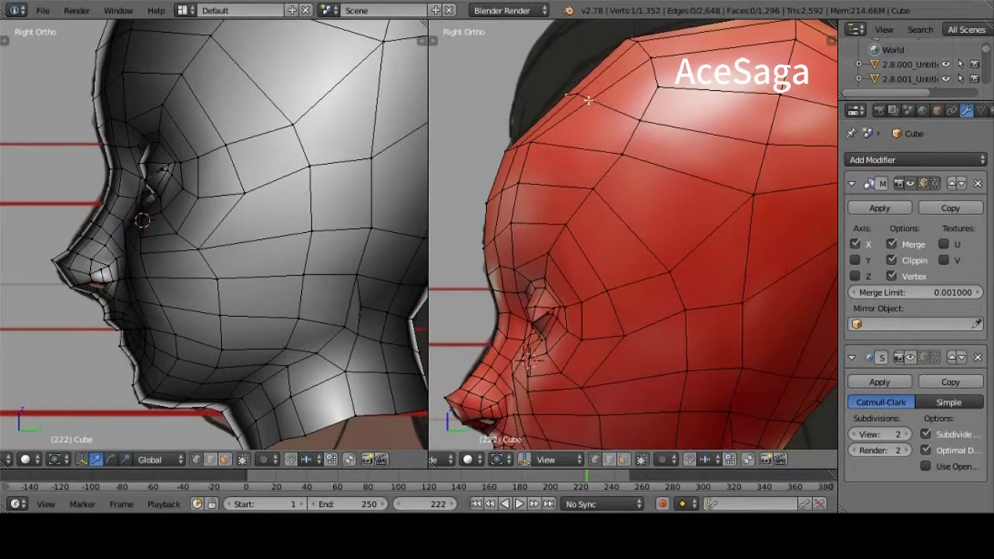
scroll(660, 290, down, 1)
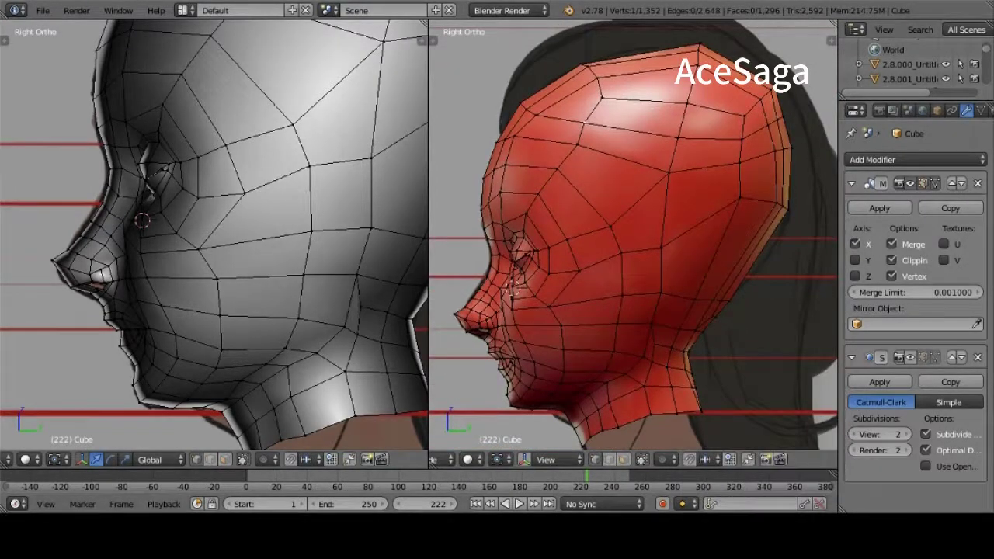
key(ctrl+Tab)
Select the back-of-head edge chain and lower it onto the side reference outline
click(527, 442)
alt+right_click(552, 396)
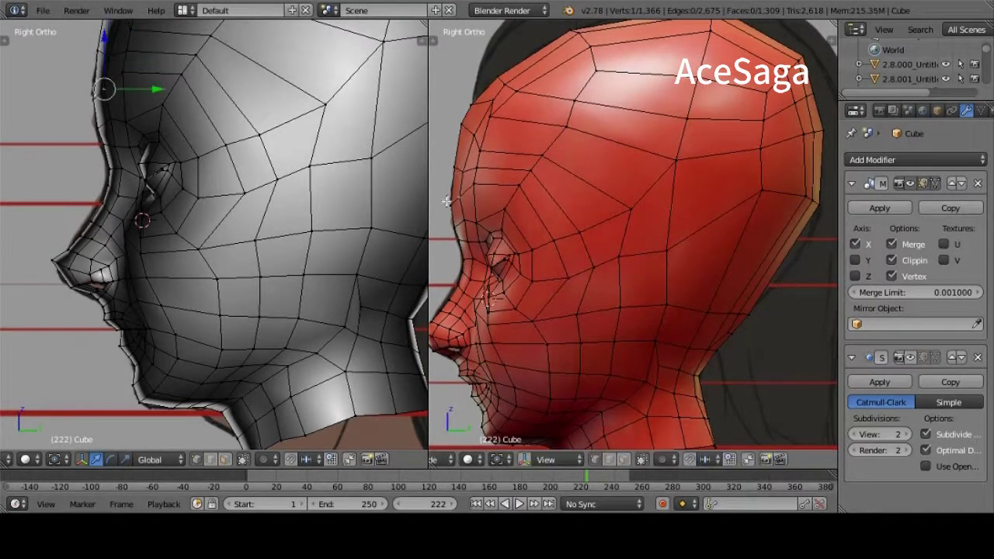
scroll(446, 201, down, 3)
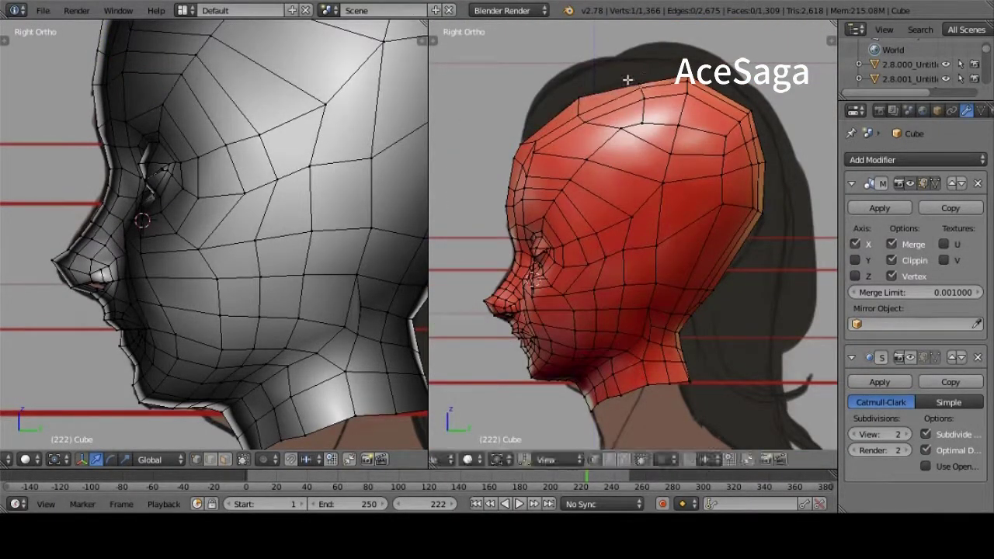
right_click(569, 180)
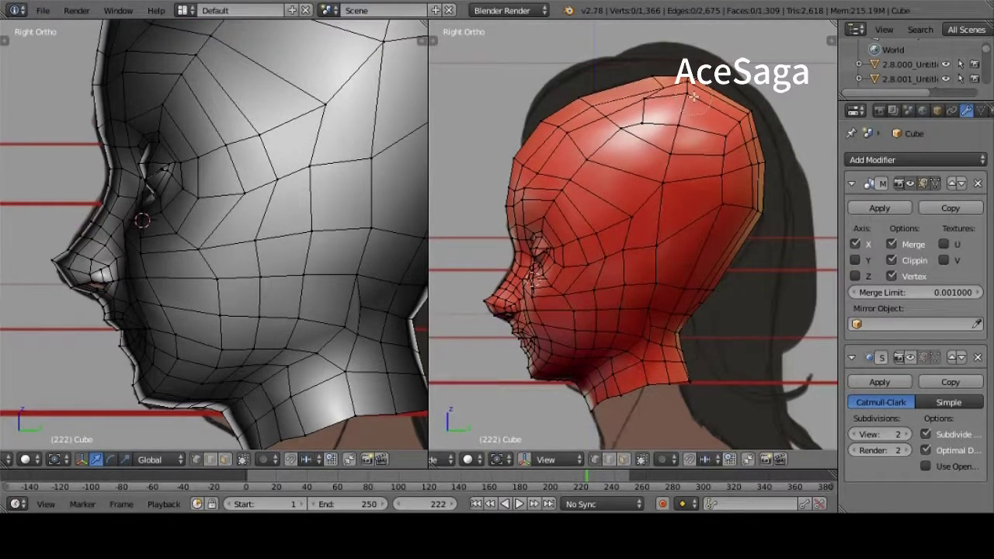
alt+right_click(749, 155)
key(g)
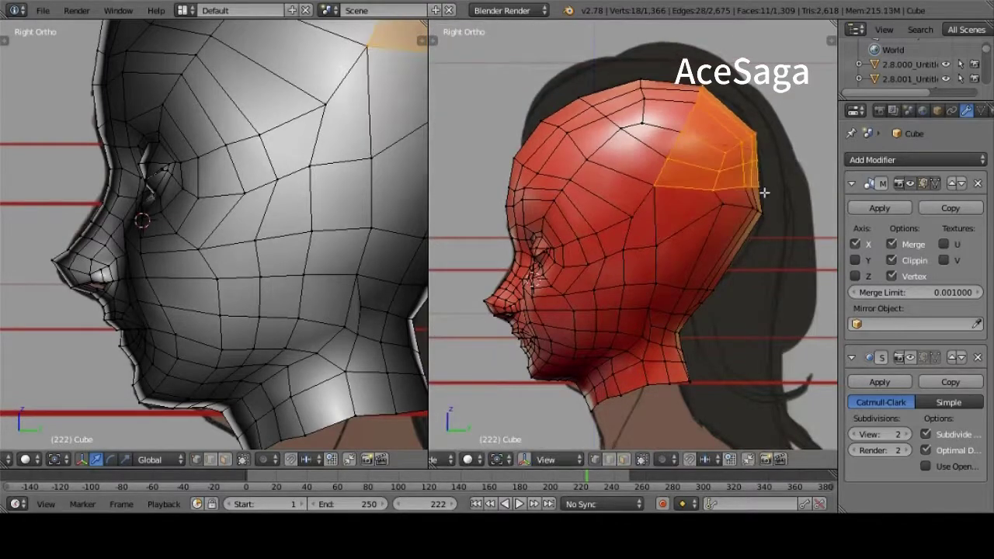
click(754, 275)
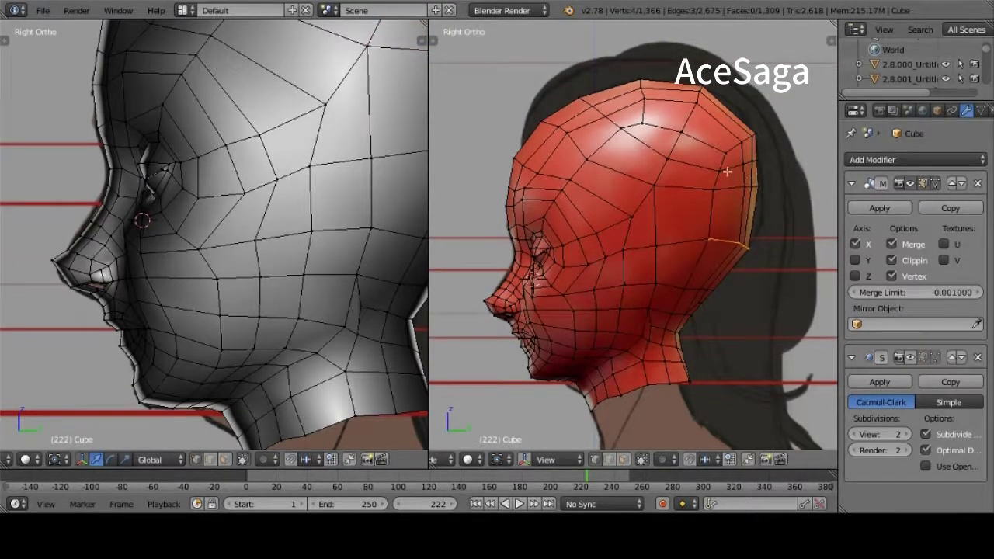
Move the top-of-head vertex down to the brow, then add a second brow vertex
key(g)
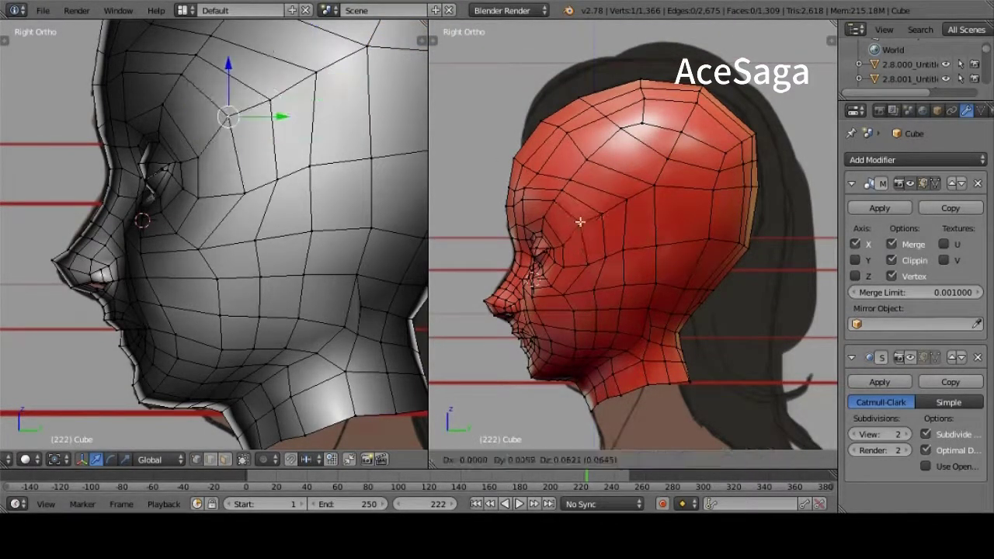
click(567, 236)
scroll(515, 233, up, 3)
key(g)
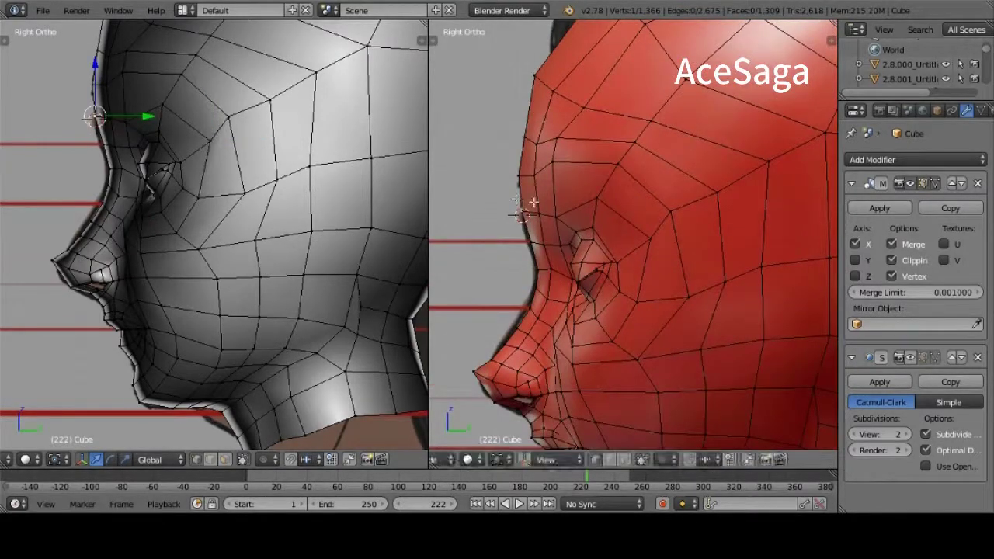
click(563, 203)
scroll(574, 192, down, 1)
shift+right_click(562, 193)
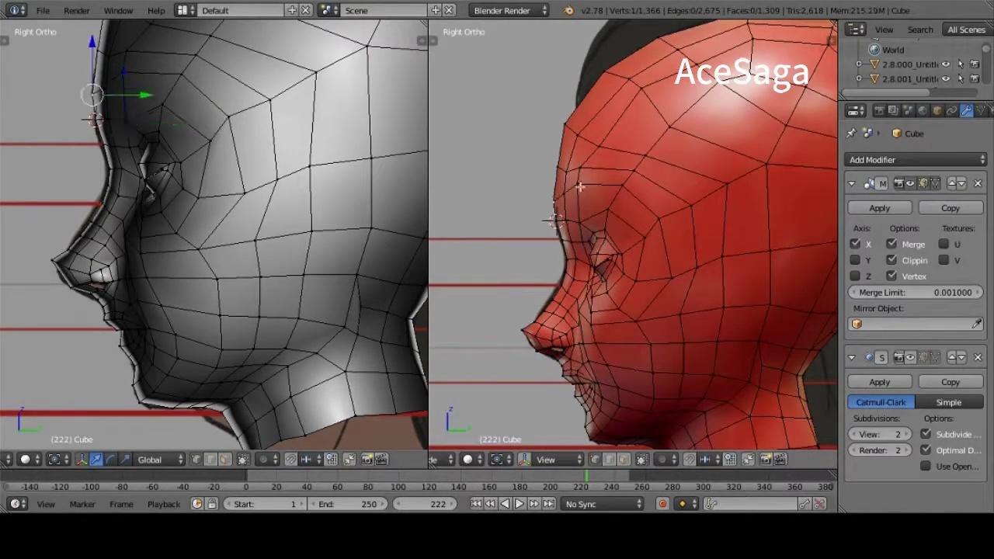
scroll(574, 194, down, 2)
Merge the extra crown vertices and pull two top-of-head vertices onto the reference outline
key(alt+m)
click(598, 175)
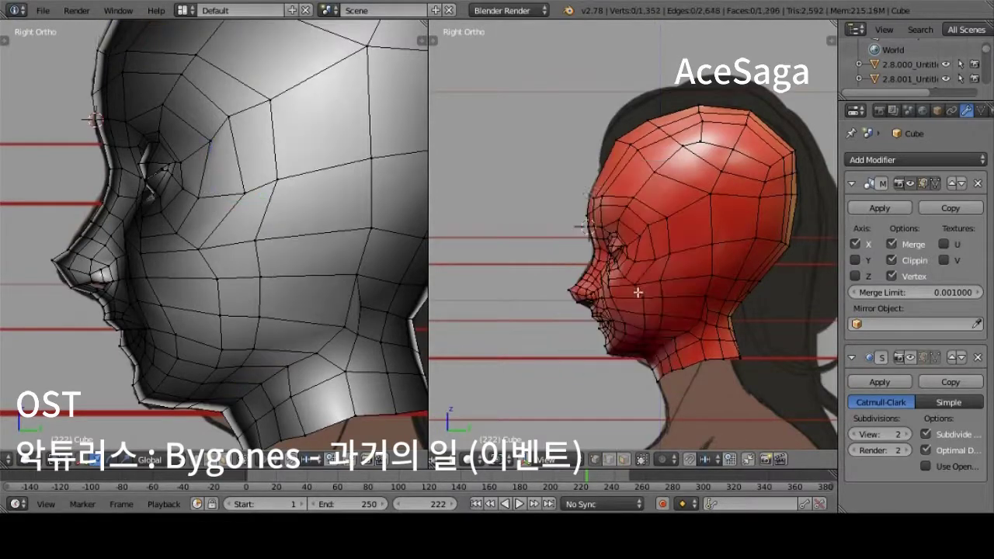
key(g)
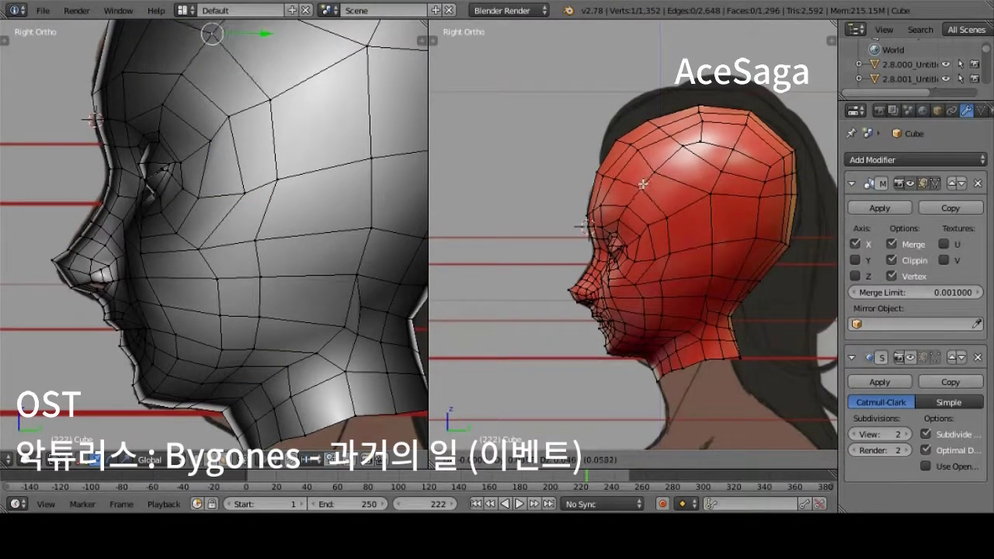
click(642, 184)
key(g)
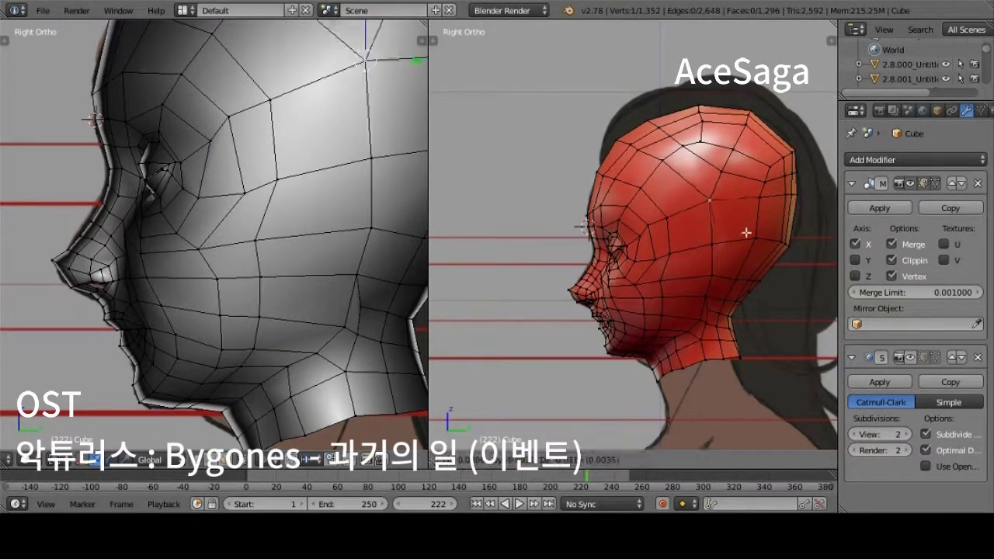
click(640, 150)
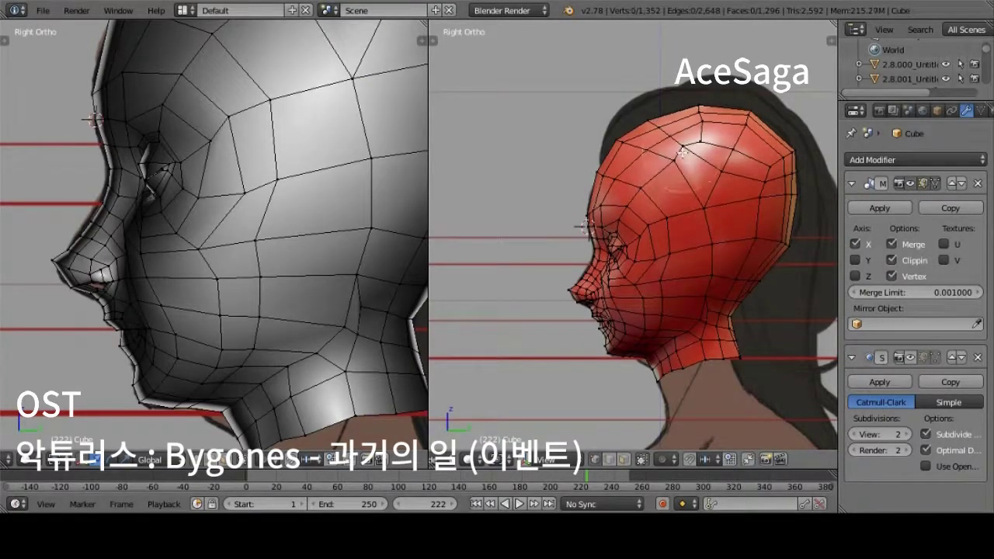
Move the back-of-head vertices out to the silhouette and brush-select three nearby vertices
right_click(760, 224)
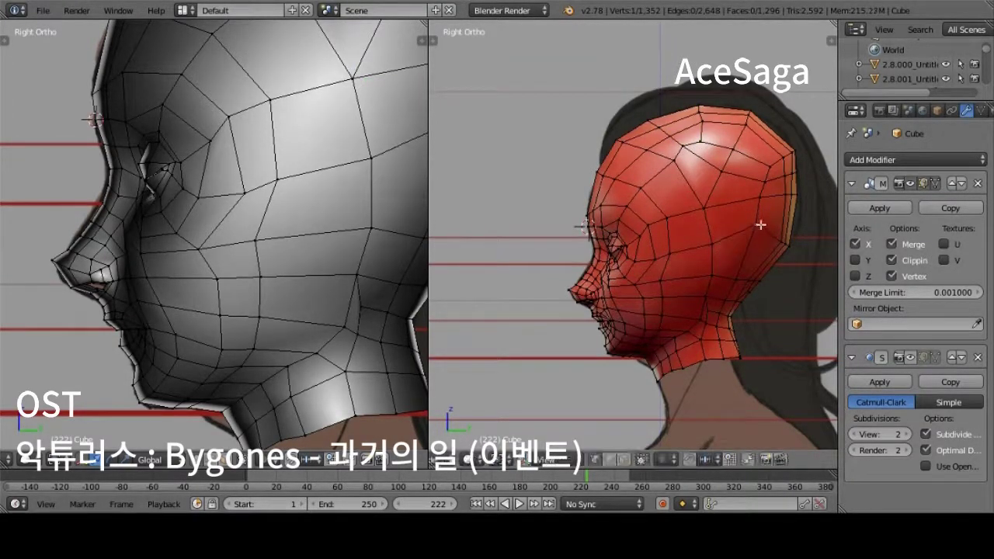
key(g)
click(804, 227)
right_click(756, 215)
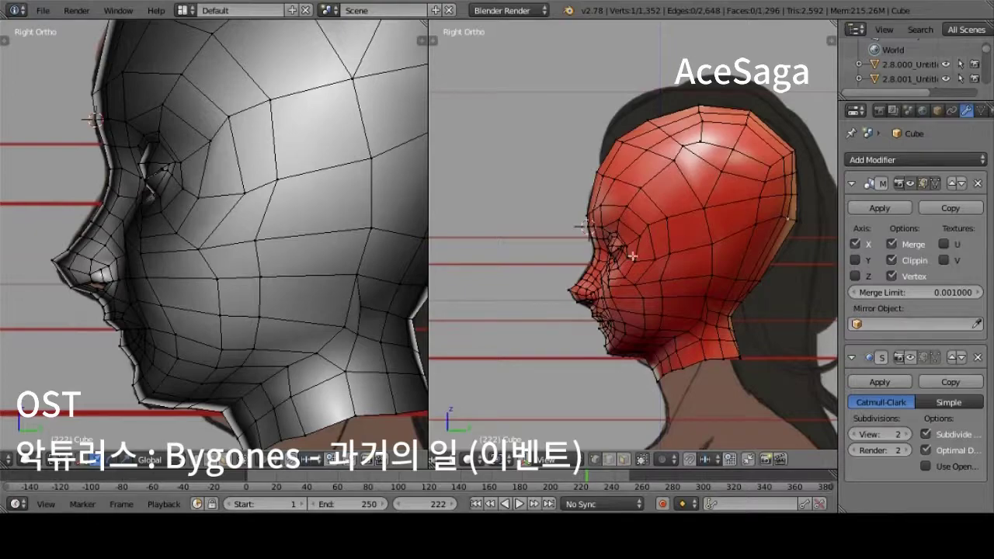
key(c)
click(764, 280)
key(x)
mouse_move(763, 280)
middle_down()
mouse_move(714, 337)
mouse_move(656, 263)
middle_up()
key(Escape)
Knife-cut a new edge through the top faces and return to the Right Ortho view
key(k)
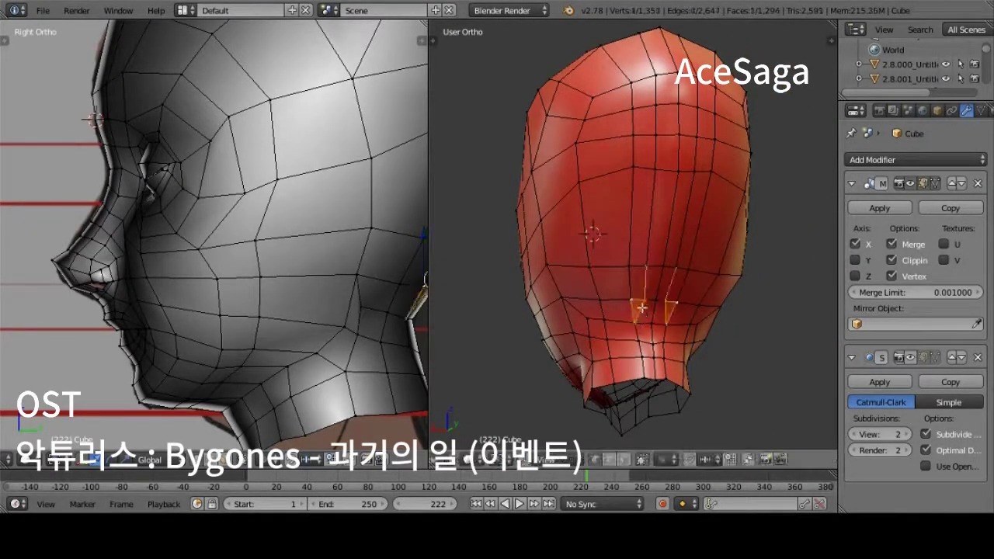
key(Return)
key(KP_3)
scroll(587, 281, up, 1)
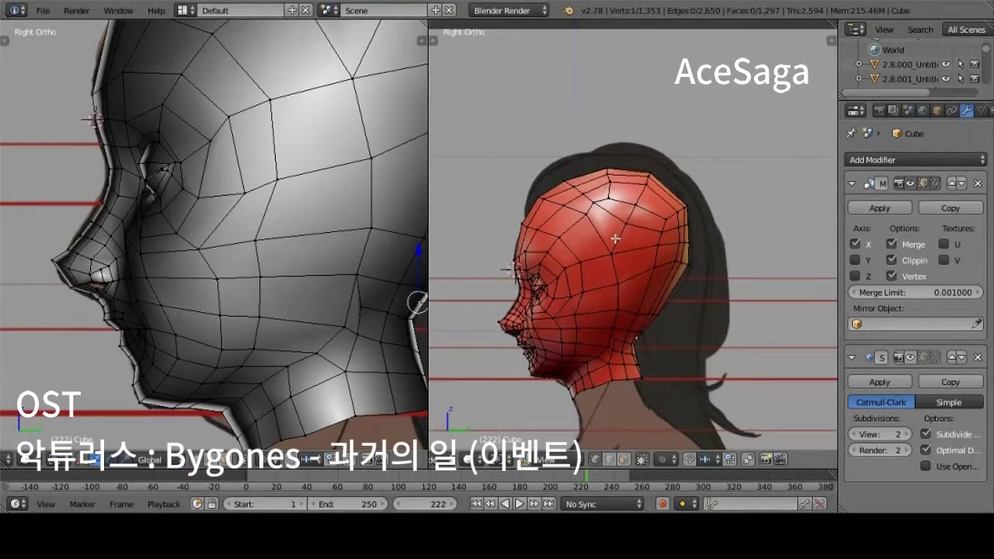
scroll(587, 281, up, 1)
Dissolve the back-of-head edge loop and the selected crown edges
alt+right_click(609, 169)
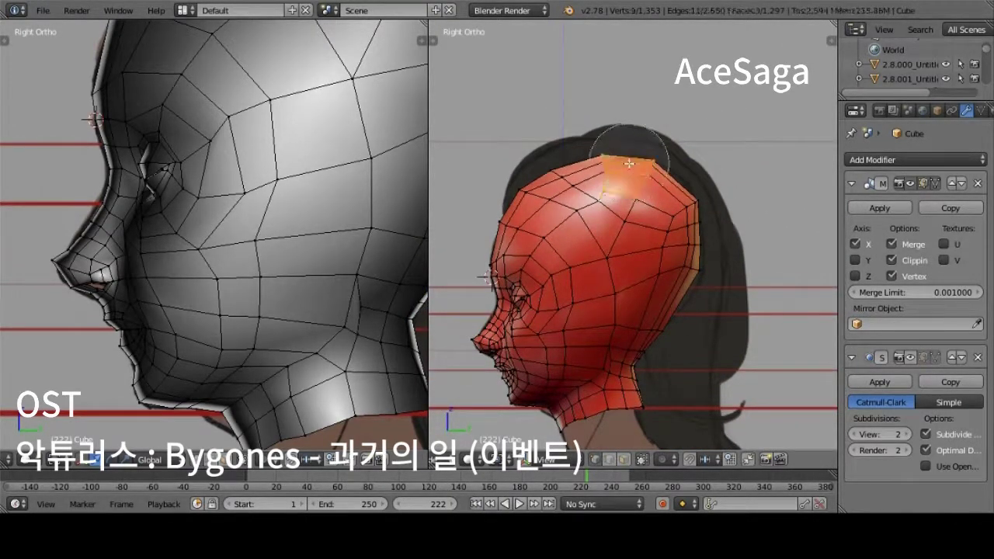
alt+right_click(688, 250)
key(x)
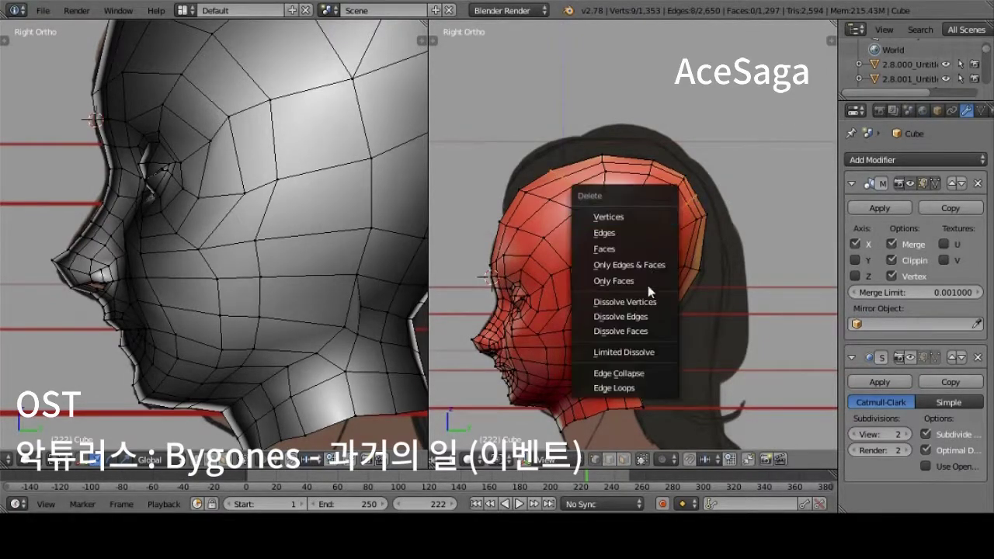
click(629, 301)
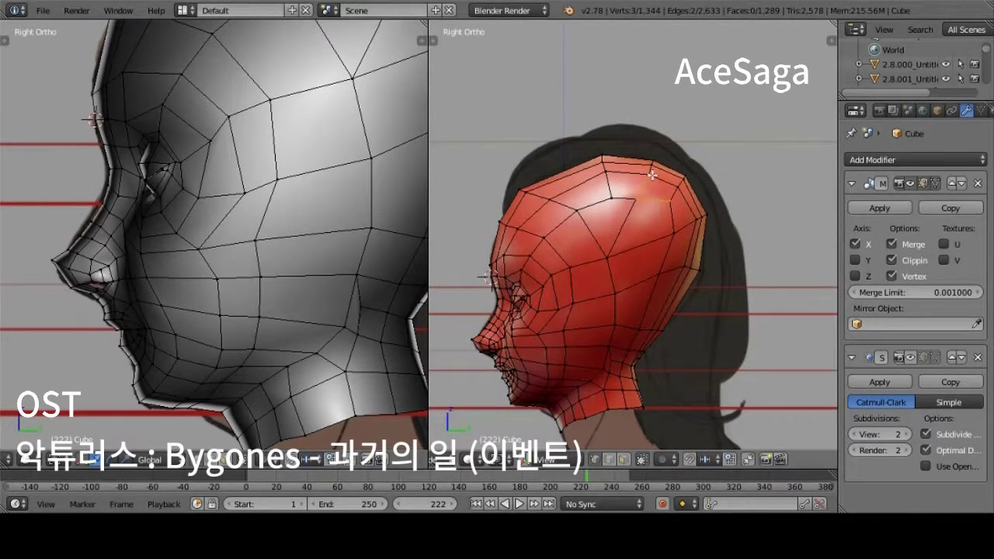
key(x)
click(639, 190)
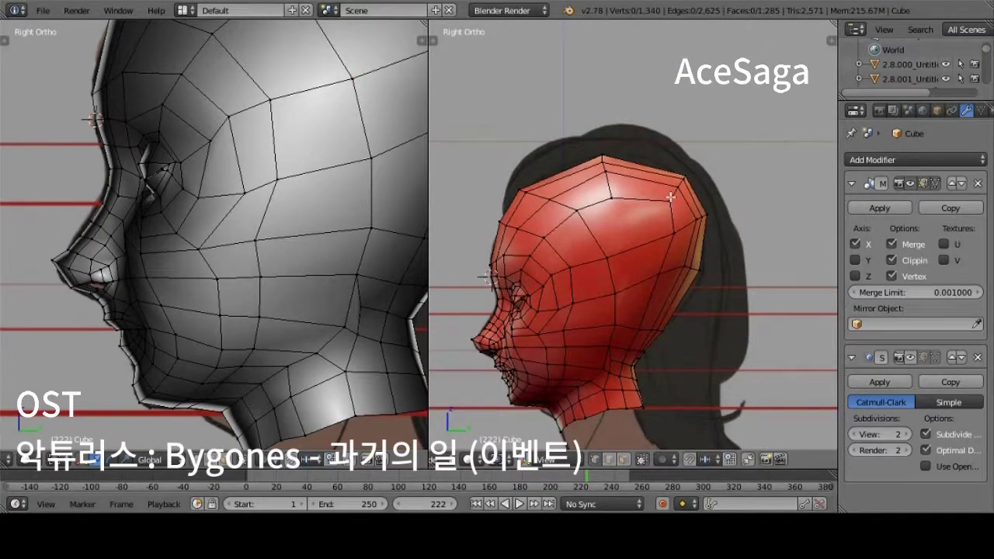
In edge select mode, merge the top-of-head edge loop at the 3D cursor
alt+right_click(675, 190)
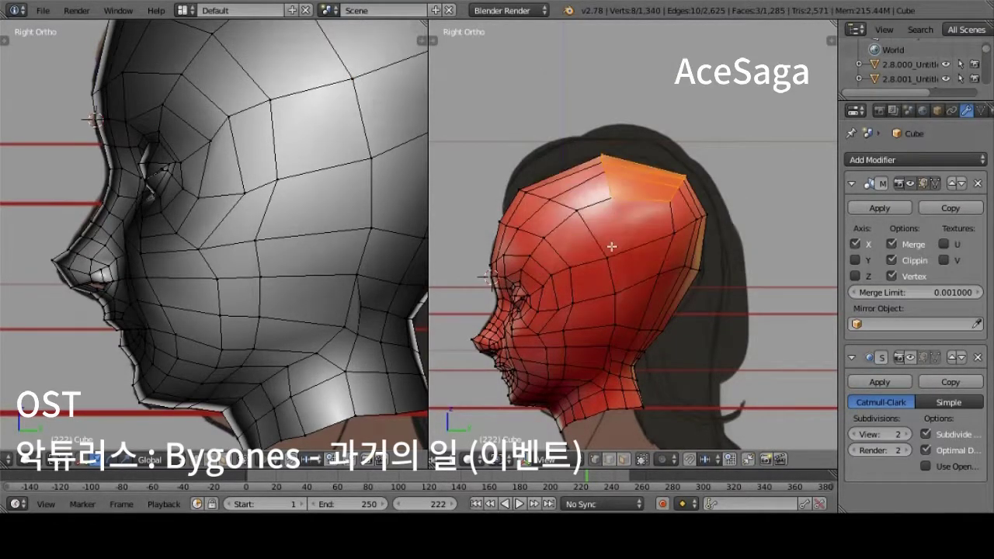
key(ctrl+Tab)
click(643, 210)
mouse_move(644, 210)
middle_down()
mouse_move(660, 202)
mouse_move(644, 206)
middle_up()
key(KP_3)
alt+right_click(671, 198)
key(alt+m)
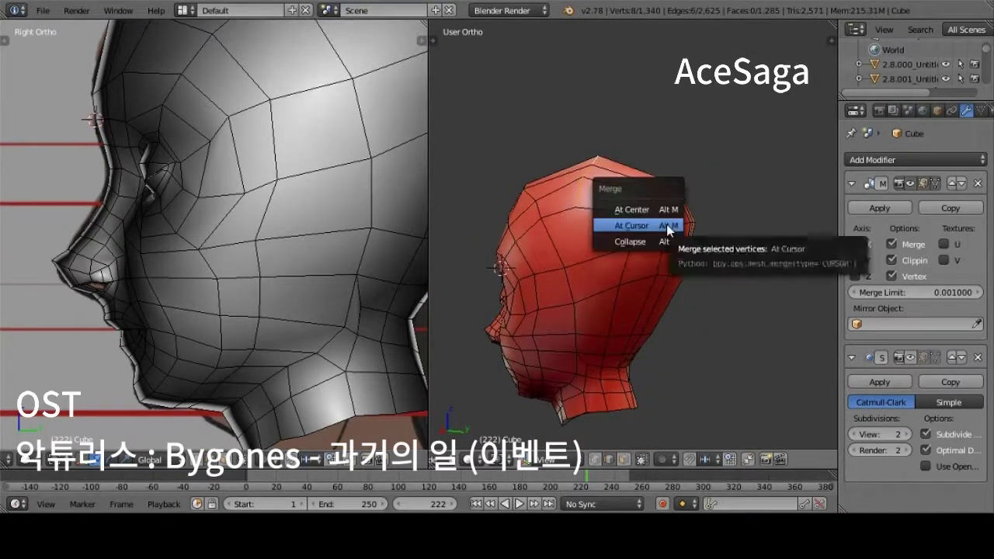
click(636, 220)
key(KP_3)
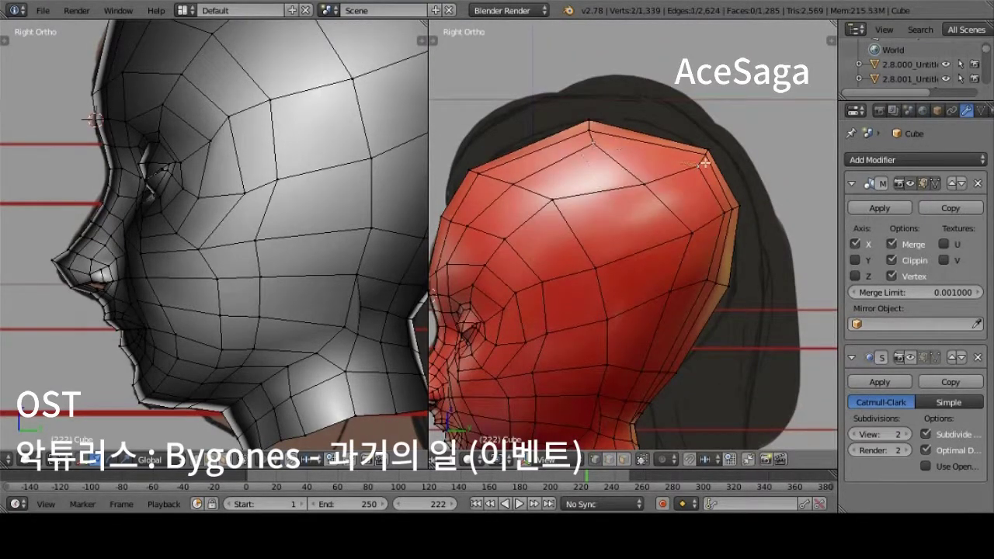
Place the crown and back-of-head vertices onto the side reference outline
shift+right_click(702, 157)
key(ctrl+z)
shift+middle_drag(590, 202, 624, 172)
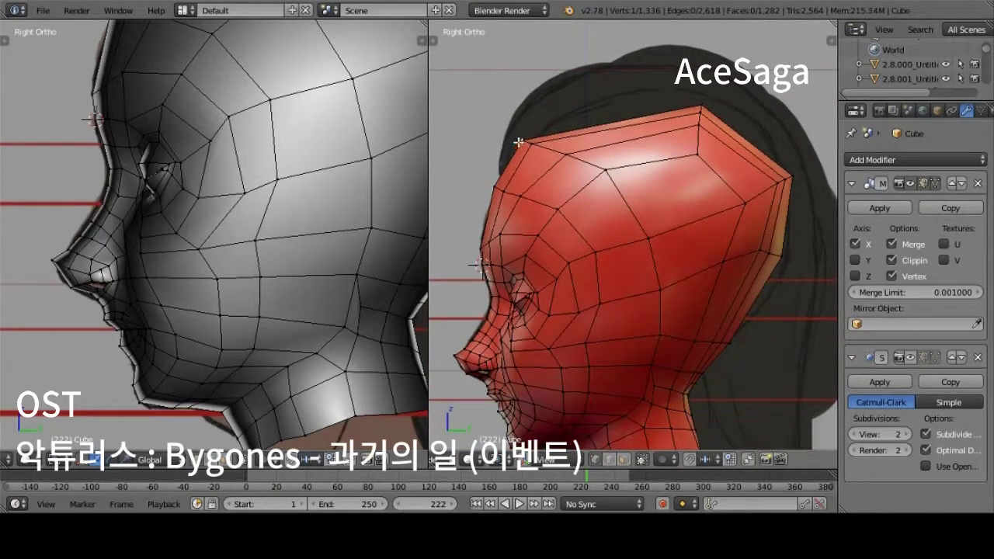
key(g)
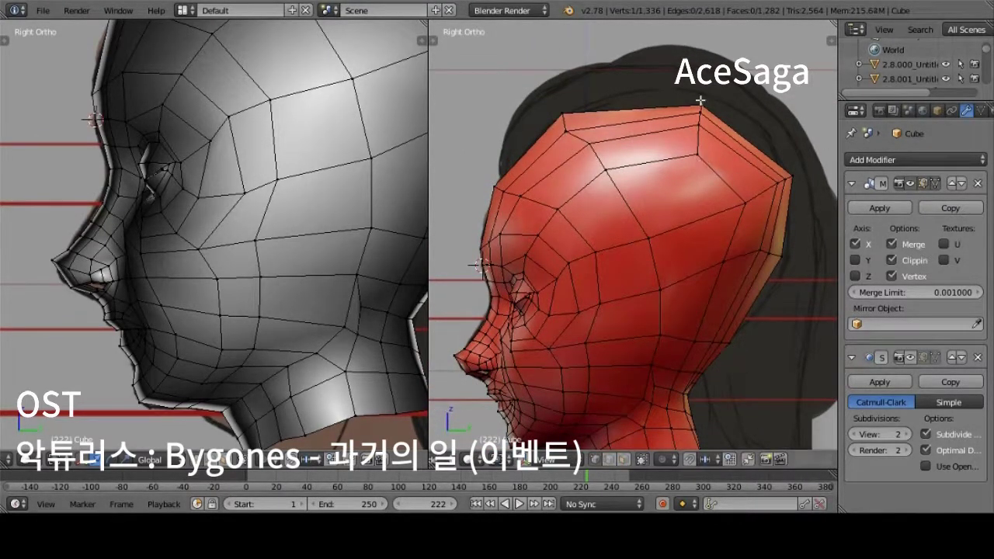
click(690, 96)
right_click(776, 144)
key(g)
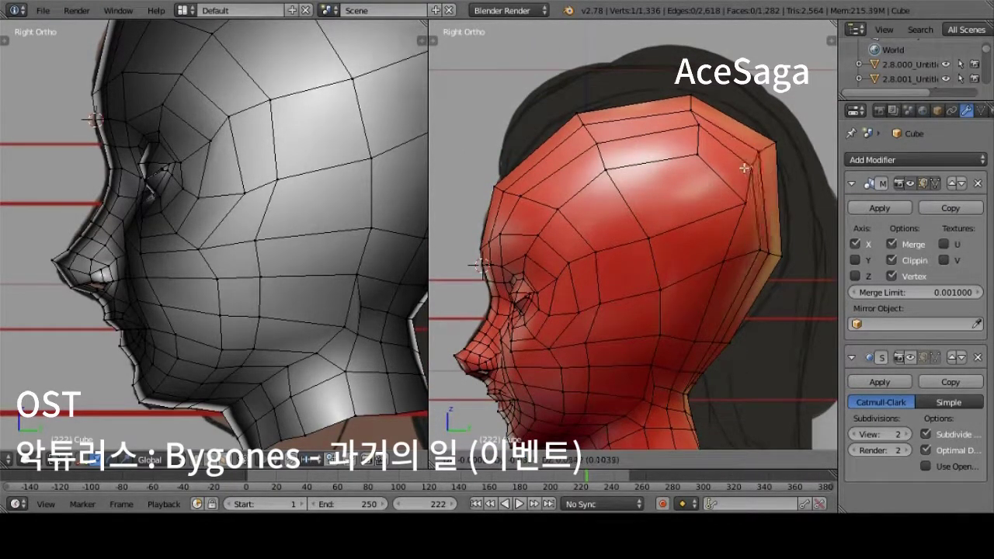
click(728, 271)
right_click(656, 288)
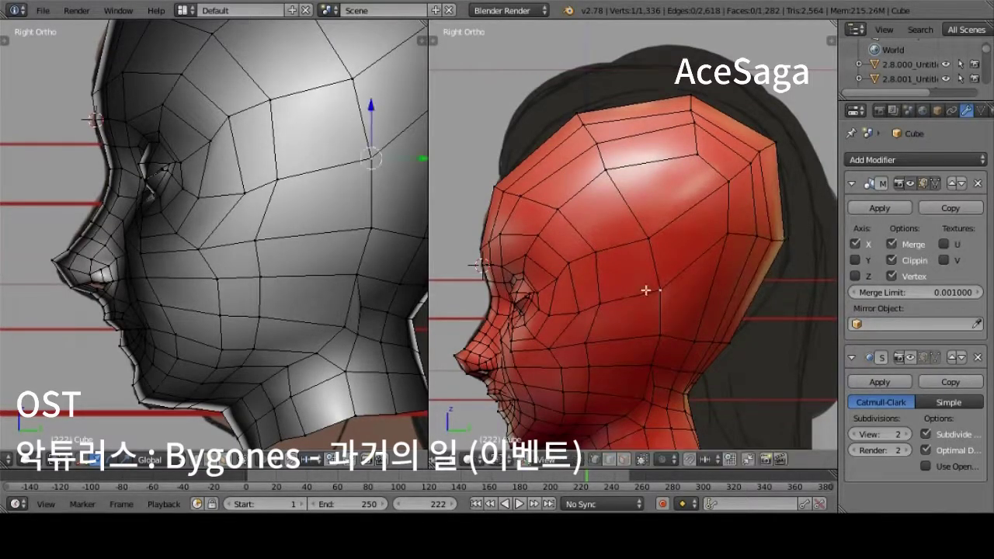
Extrude new vertices and edges down the back of the neck from a neck vertex
scroll(650, 291, down, 2)
scroll(654, 361, up, 1)
right_click(642, 373)
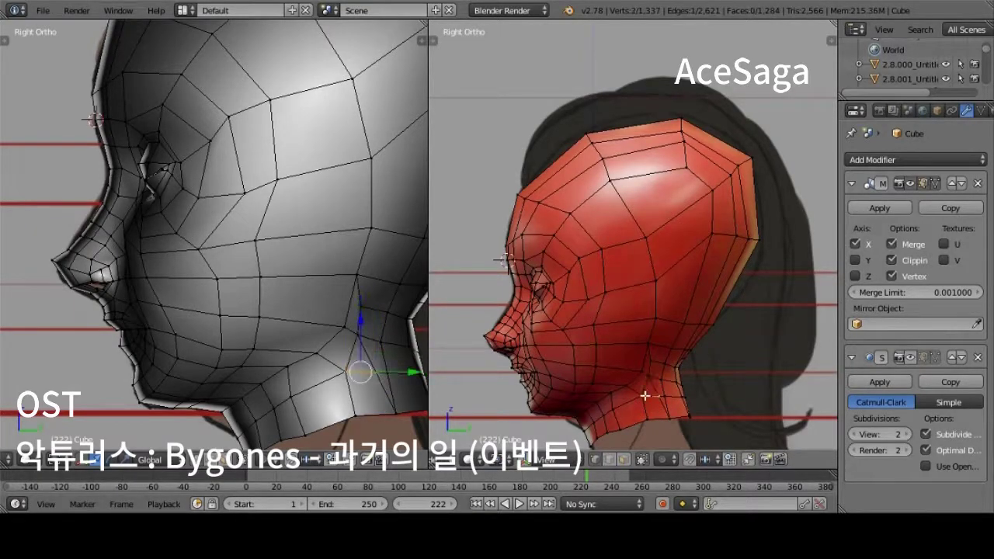
ctrl+click(665, 396)
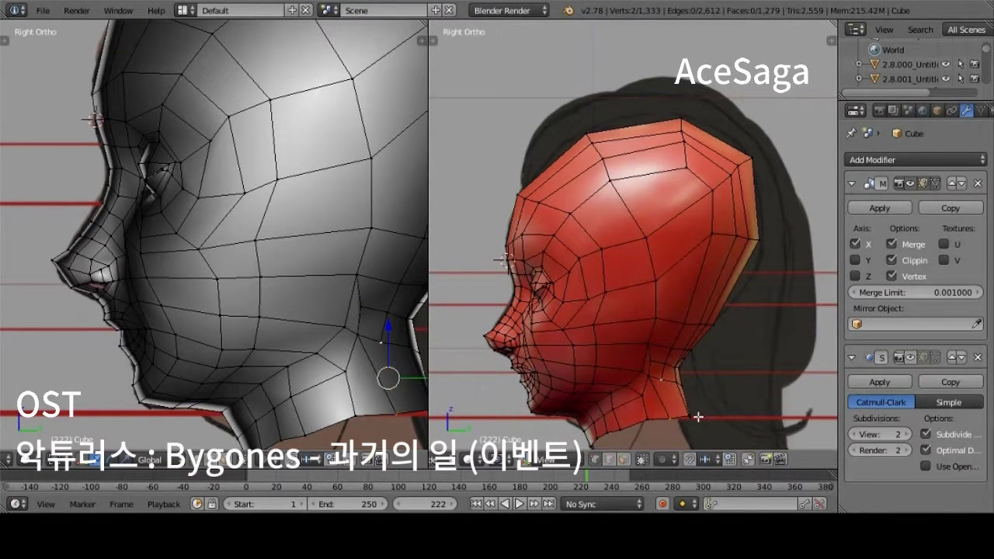
middle_drag(694, 413, 620, 413)
key(KP_3)
ctrl+click(698, 394)
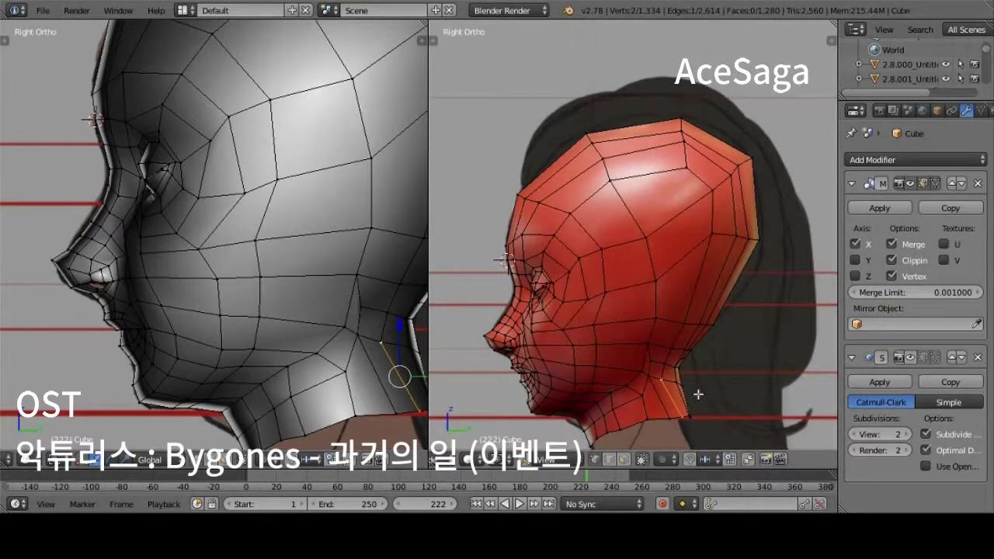
Select a chain of face, eye, forehead and crown vertices, checking front and three-quarter views
right_click(572, 295)
right_click(583, 288)
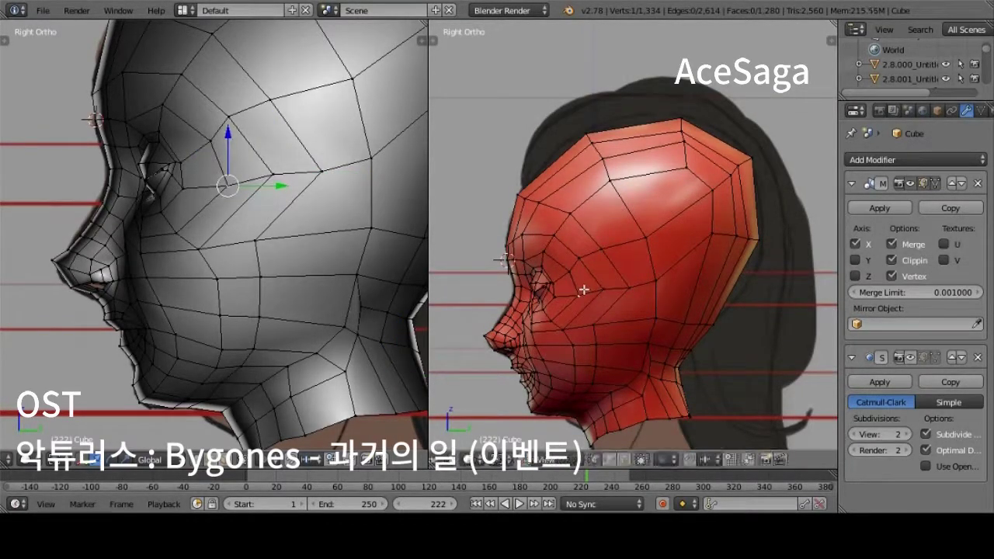
scroll(583, 288, up, 2)
right_click(578, 237)
right_click(595, 222)
right_click(516, 147)
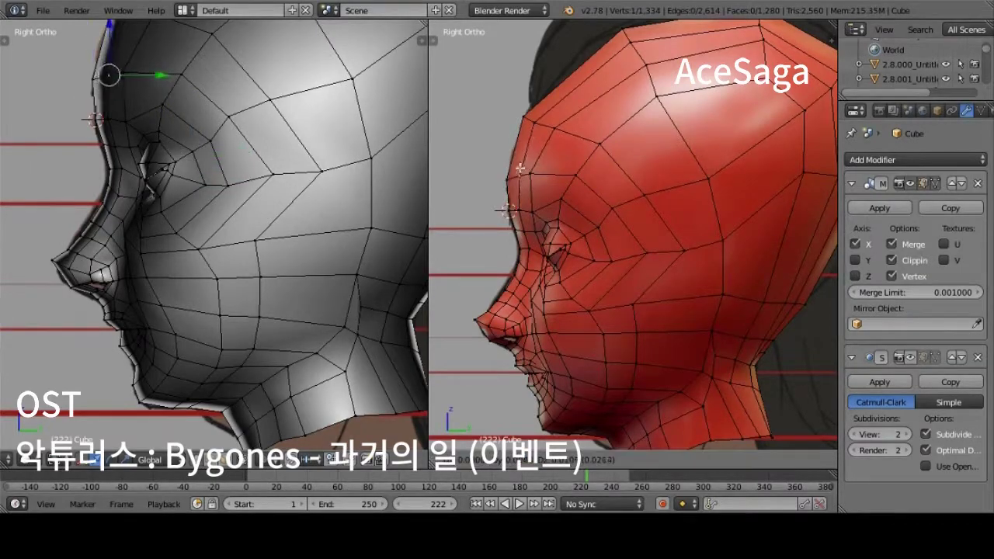
key(KP_1)
scroll(621, 194, down, 2)
shift+right_click(677, 98)
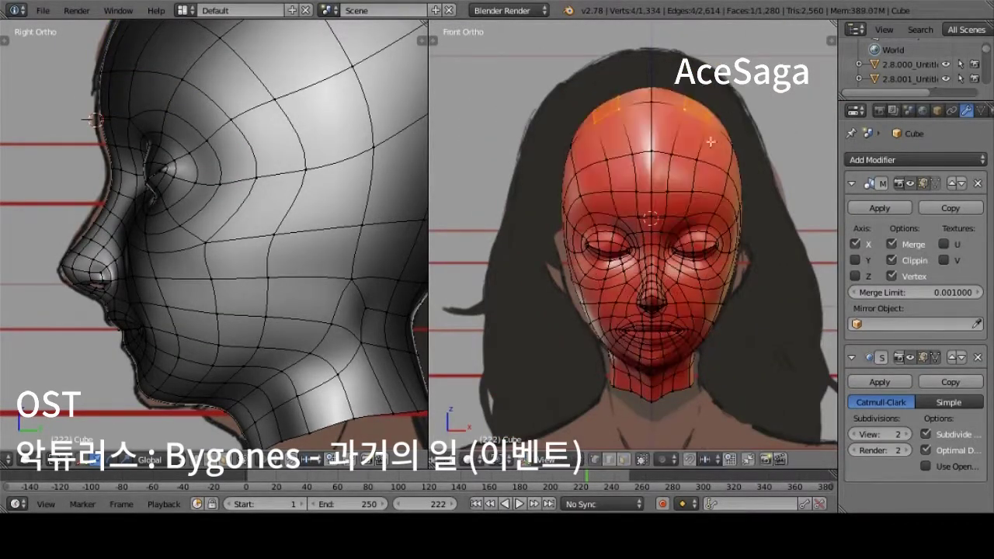
mouse_move(677, 98)
middle_down()
mouse_move(601, 190)
mouse_move(636, 350)
mouse_move(605, 130)
mouse_move(594, 222)
middle_up()
key(KP_3)
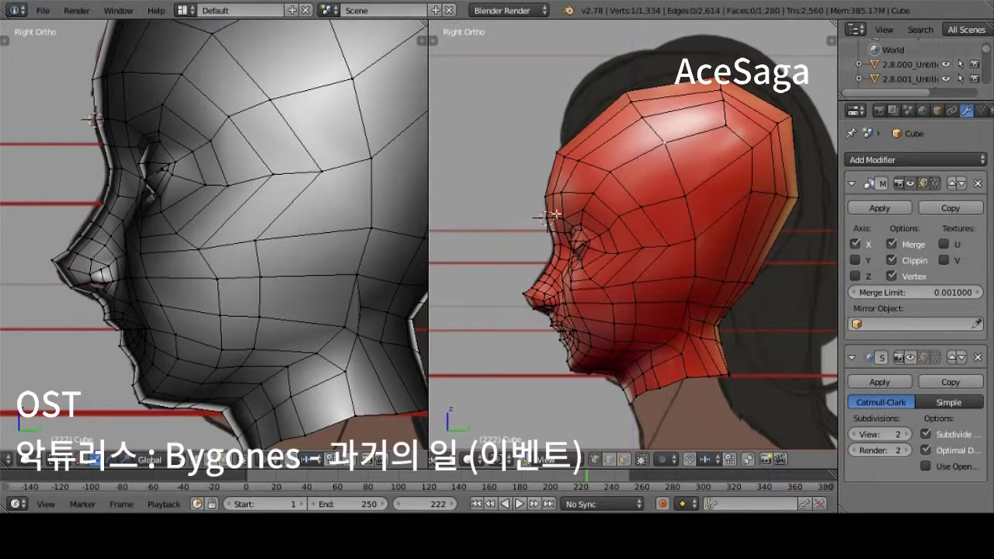
Show the mesh solid again and select vertices across the top and lower back of the head
middle_drag(596, 289, 656, 304)
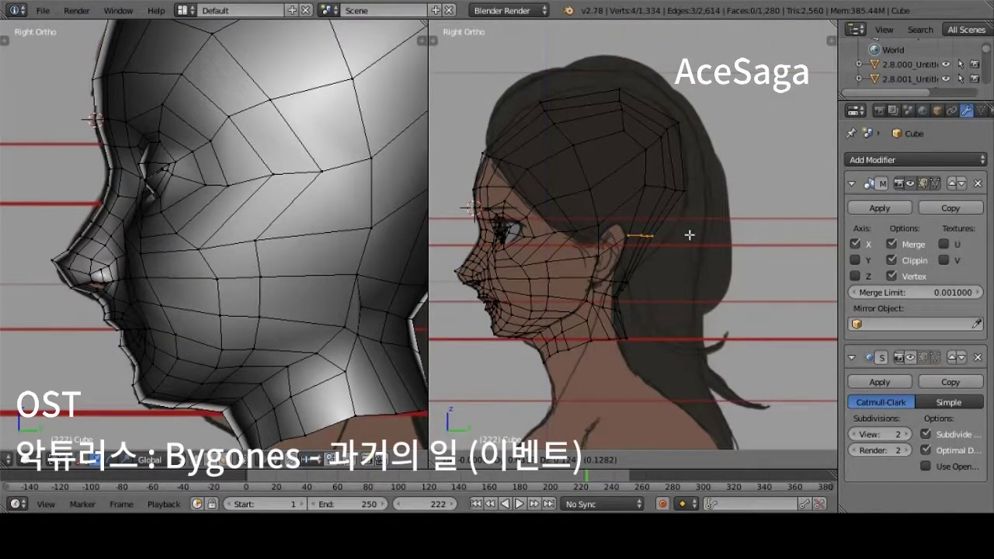
key(z)
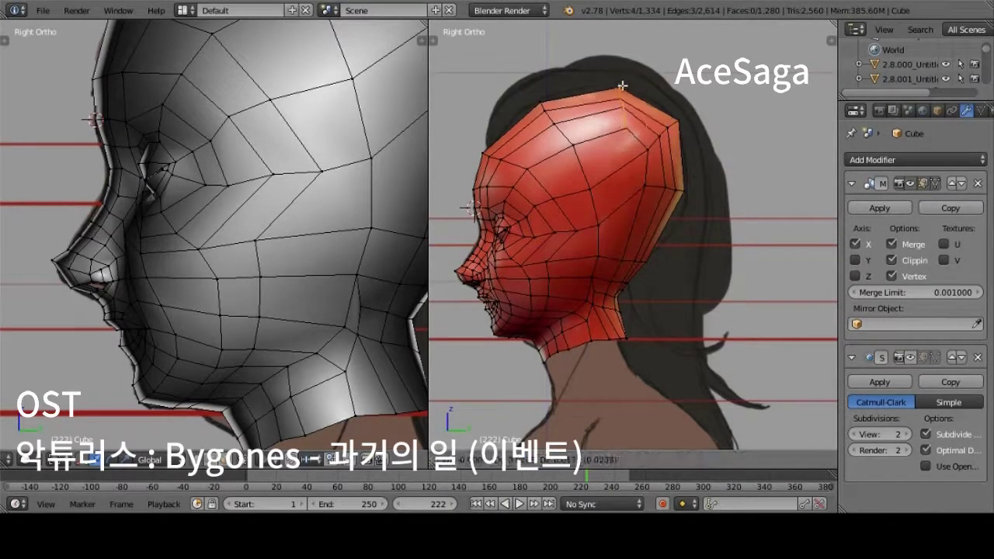
click(622, 85)
right_click(650, 125)
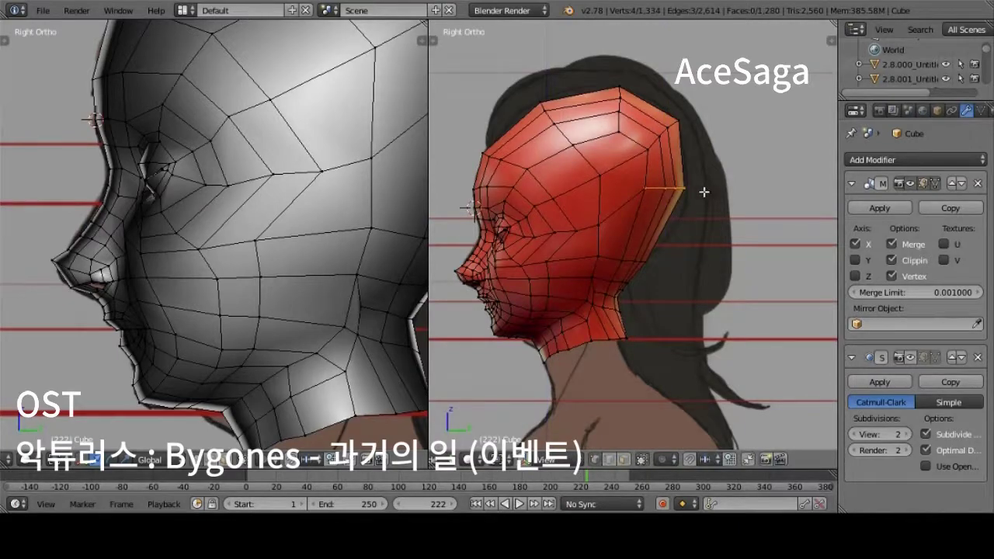
right_click(659, 210)
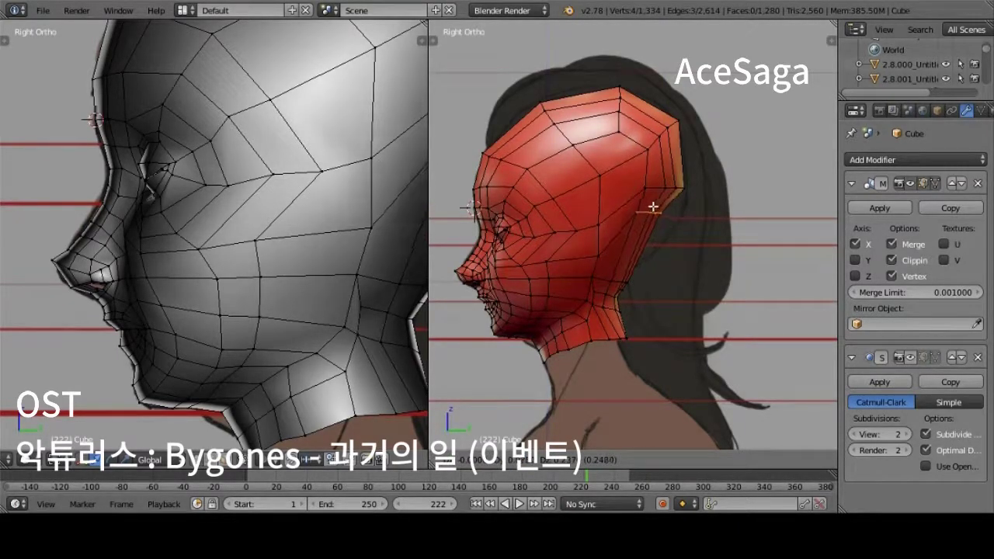
right_click(548, 230)
right_click(626, 286)
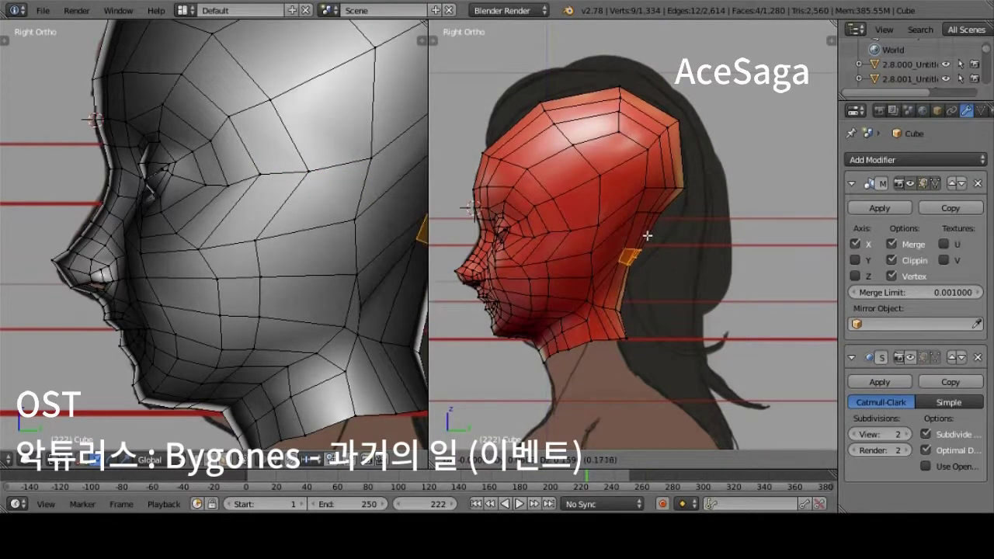
right_click(604, 302)
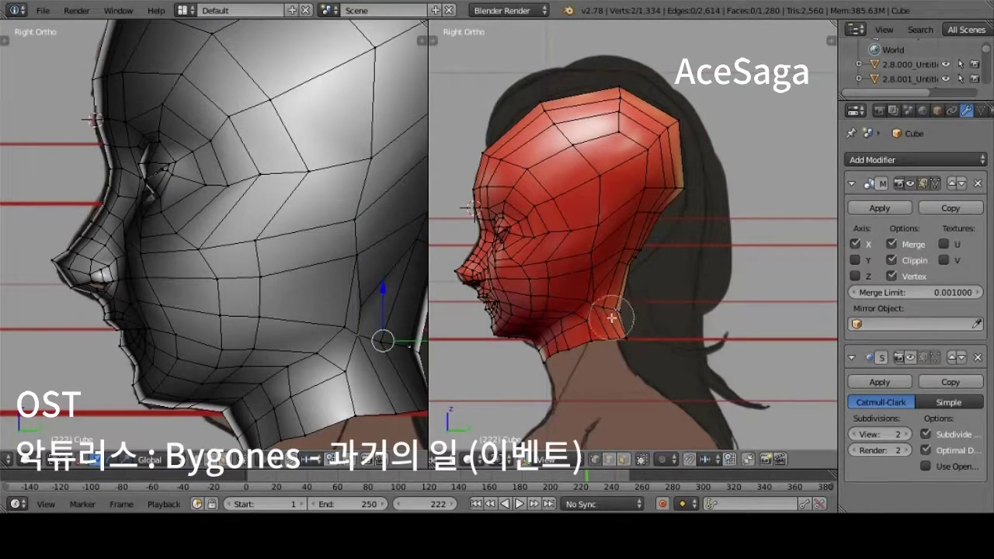
Undo then restore the lower-back vertex edits, and knife-cut a new edge toward the neck
key(ctrl+z)
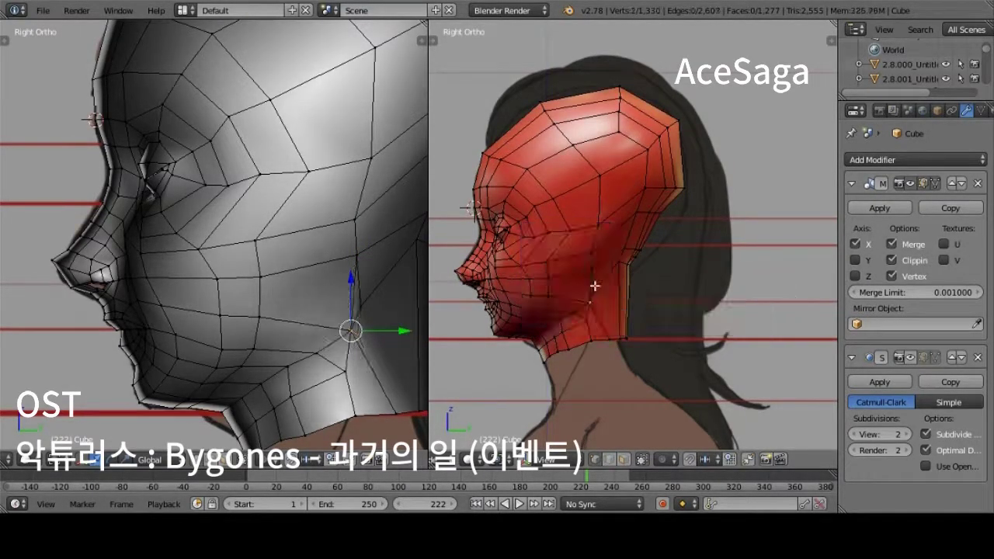
key(ctrl+z)
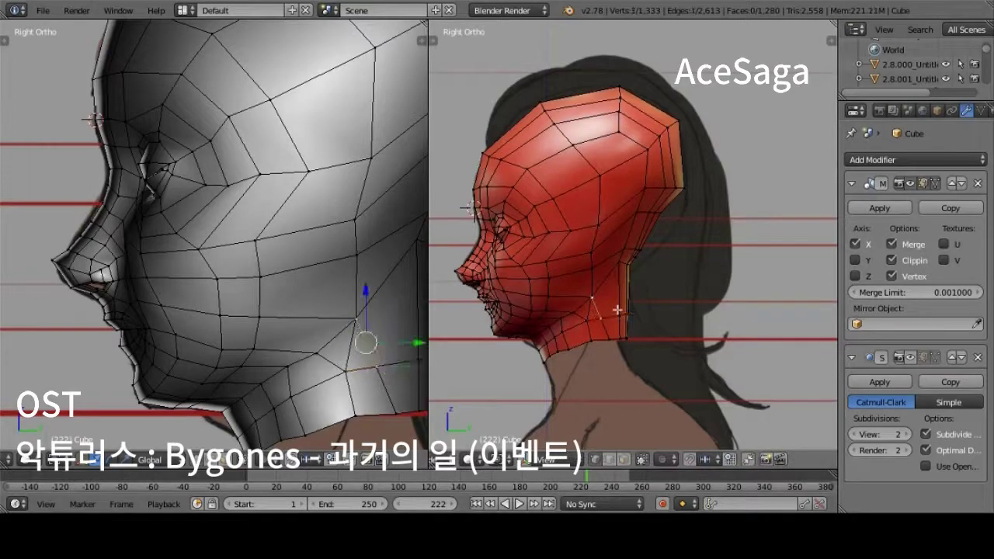
key(ctrl+shift+z)
key(ctrl+shift+z)
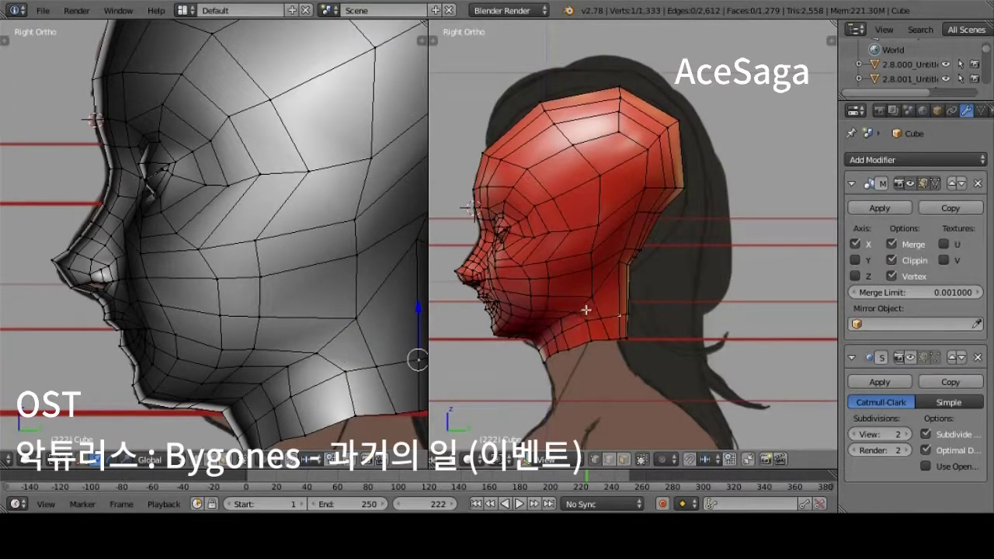
click(598, 296)
click(630, 293)
key(Return)
middle_drag(590, 350, 553, 364)
Lower a lower-back-of-head vertex to match the neck in the side reference
key(KP_3)
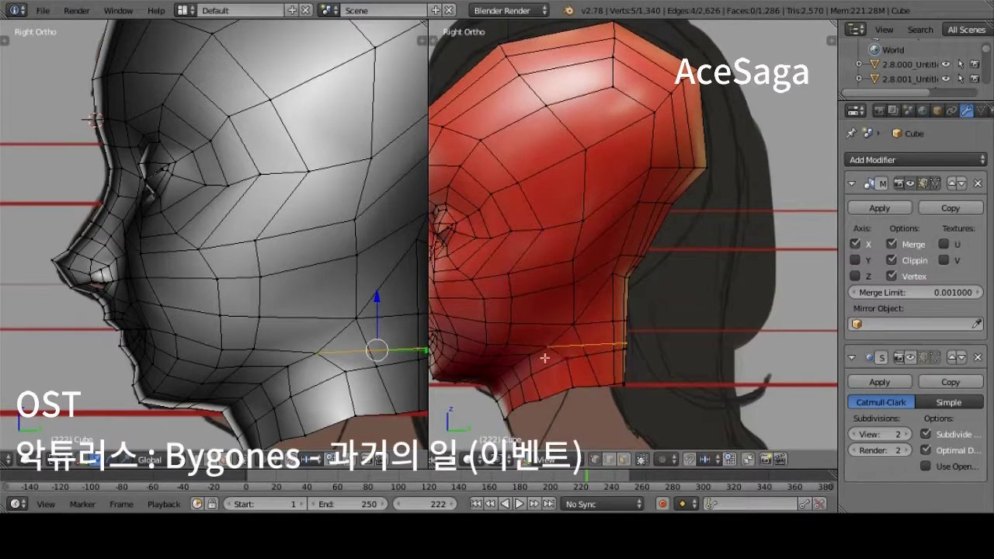
right_click(613, 284)
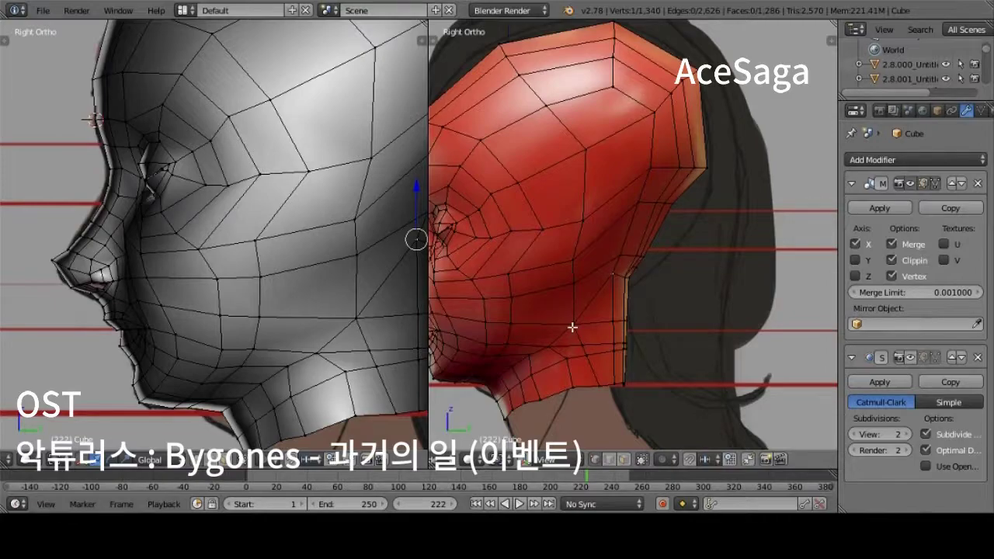
right_click(591, 344)
scroll(610, 304, down, 2)
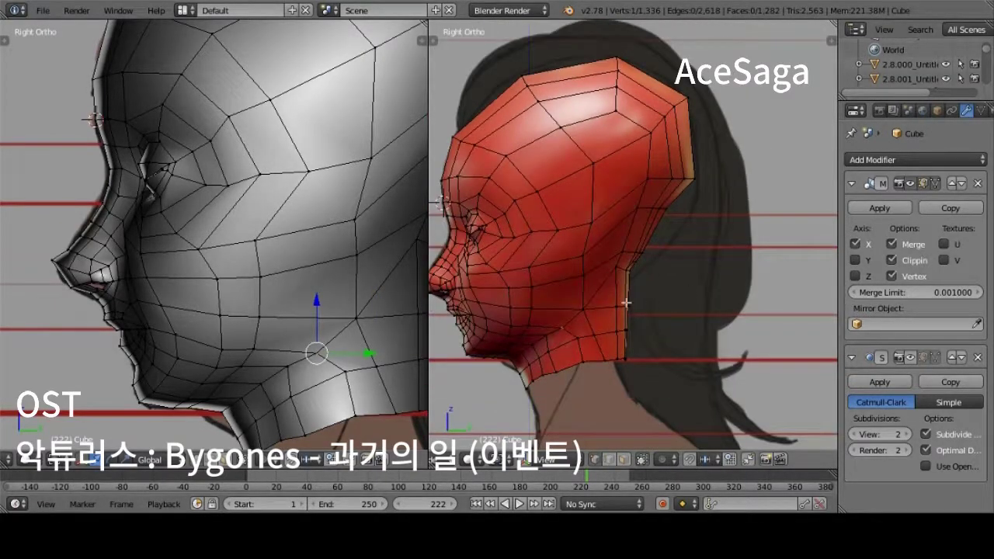
key(g)
click(607, 313)
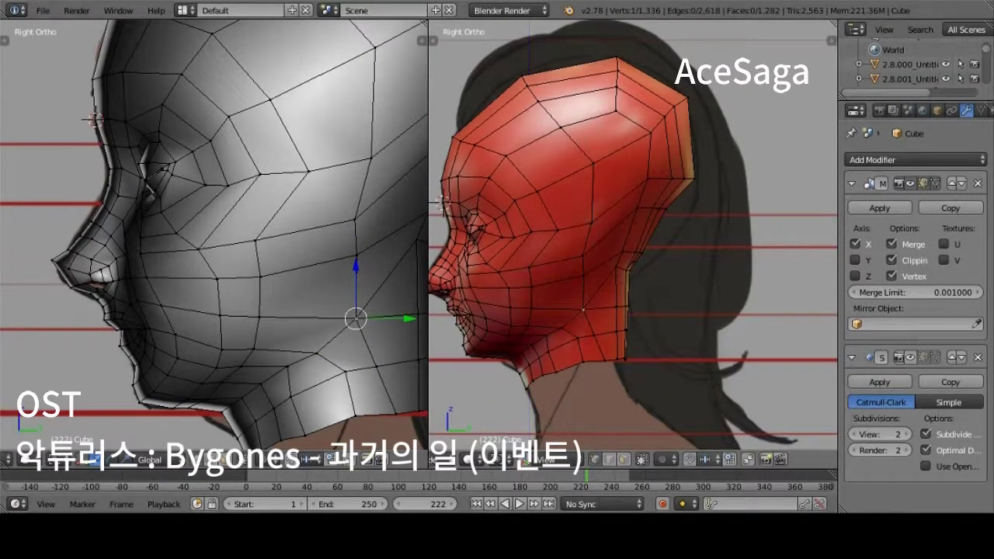
shift+middle_drag(502, 283, 585, 285)
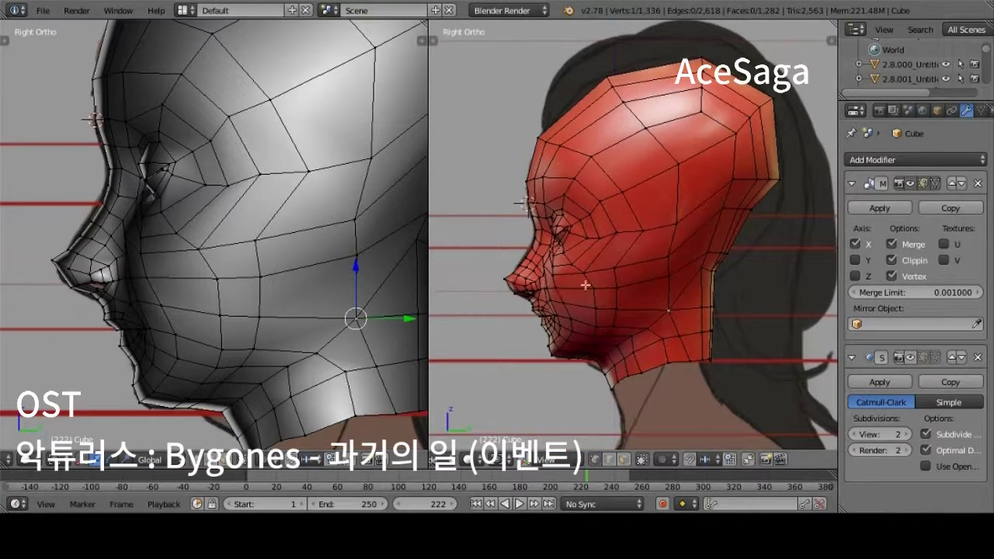
Try a knife cut from a higher back-of-head vertex, then undo it
right_click(674, 294)
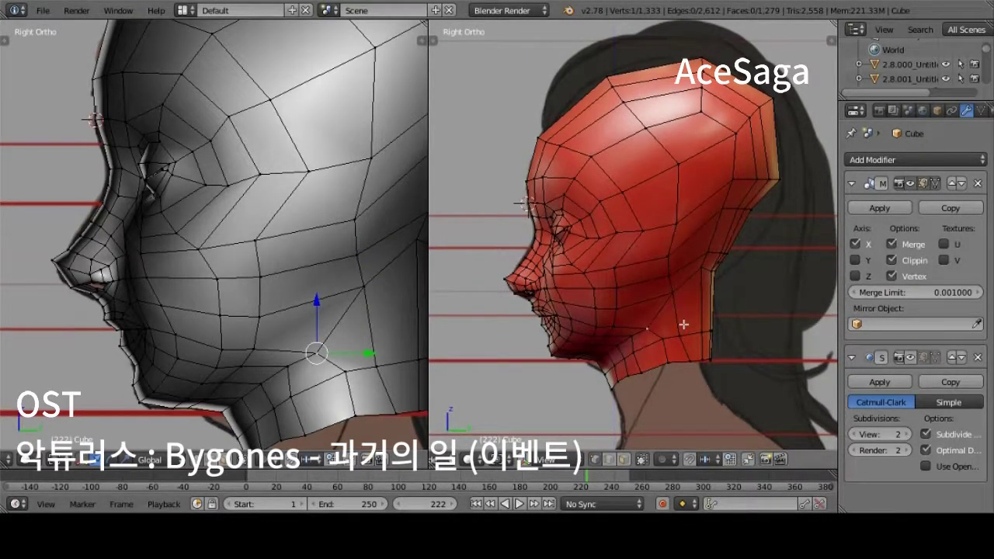
key(k)
drag(648, 329, 710, 319)
key(Return)
middle_drag(710, 319, 730, 346)
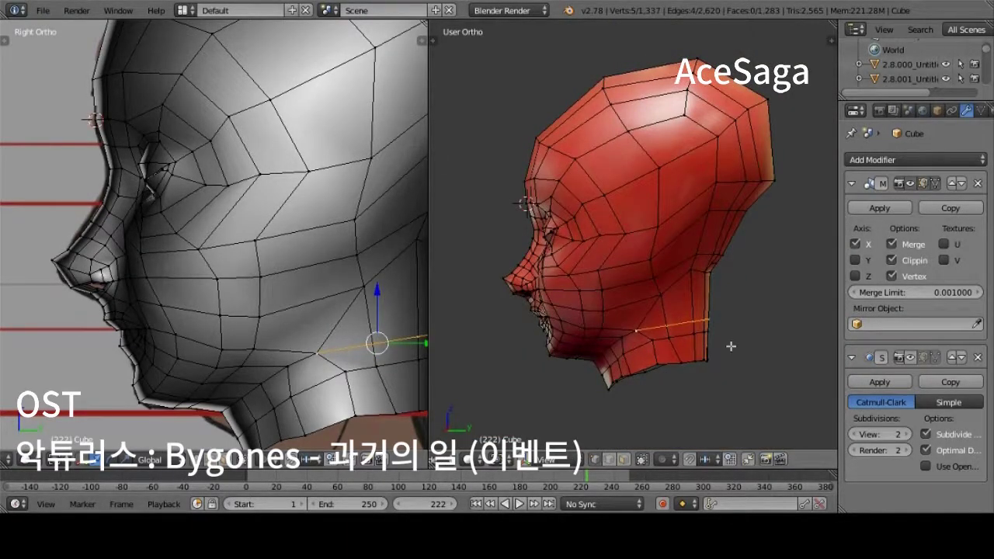
key(ctrl+z)
key(KP_3)
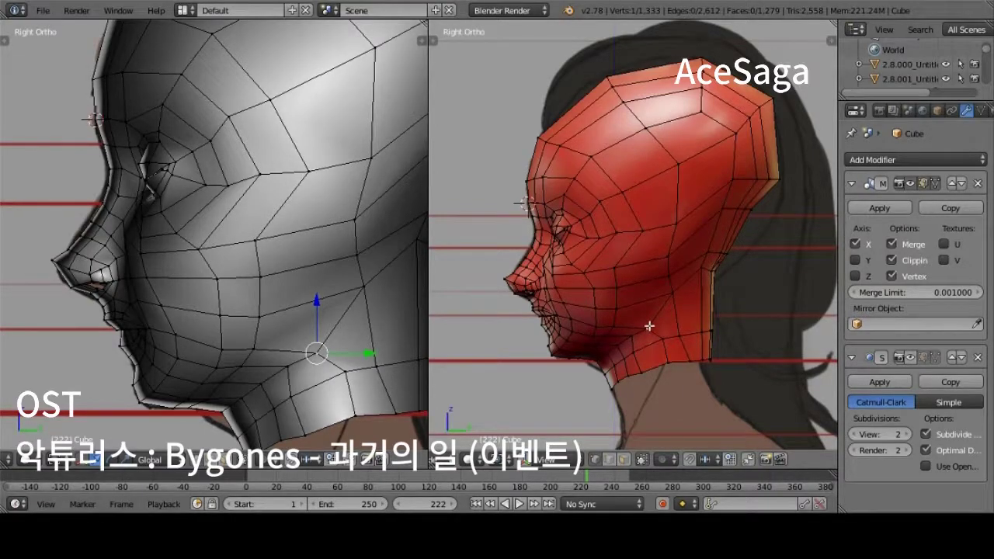
Cancel a trial jaw loop cut and select the bottom ring of neck faces
key(ctrl+r)
right_click(661, 261)
alt+right_click(718, 366)
alt+shift+right_click(680, 367)
scroll(674, 308, up, 1)
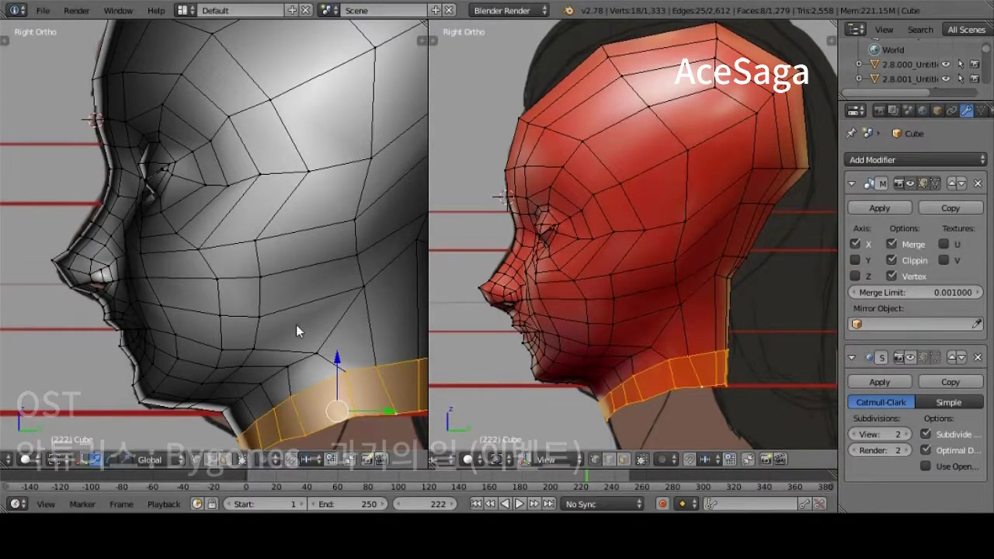
key(KP_1)
Move the eye-corner vertex into line with the front reference
scroll(772, 210, up, 1)
right_click(751, 181)
scroll(671, 230, up, 1)
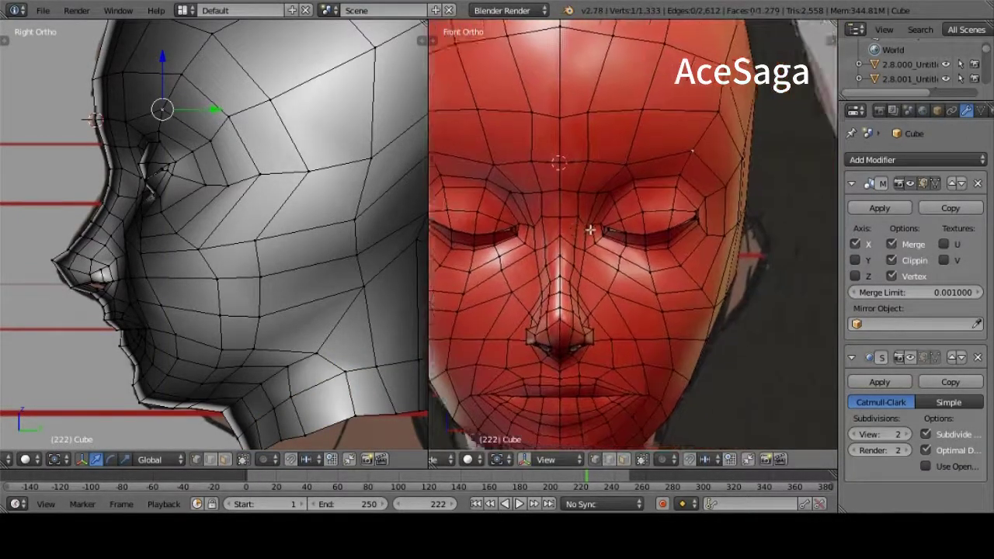
alt+right_click(583, 222)
scroll(540, 216, up, 2)
scroll(541, 216, up, 2)
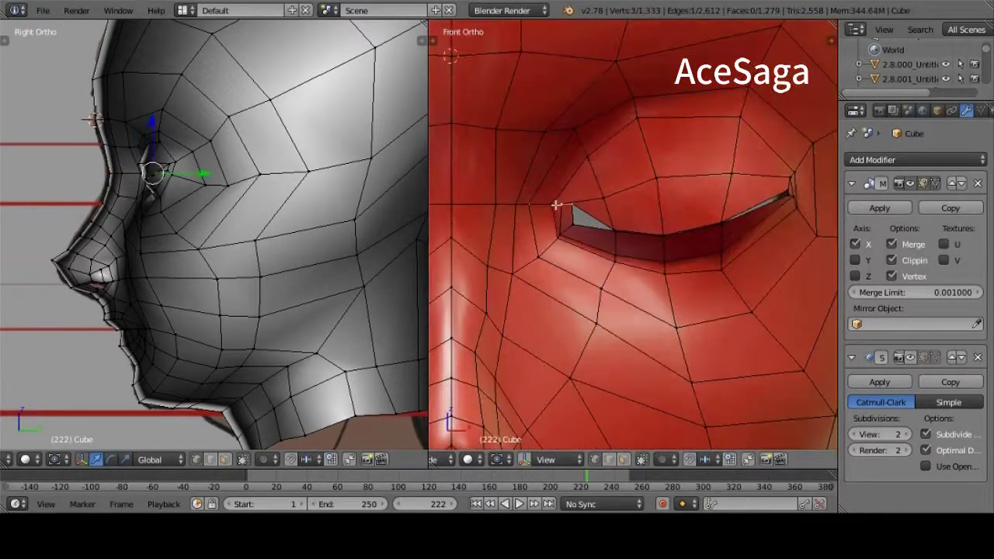
right_click(555, 214)
key(g)
click(531, 212)
Reposition the chin and neck vertices under the jaw, checking from an angle and front view
scroll(541, 208, down, 1)
scroll(541, 208, down, 5)
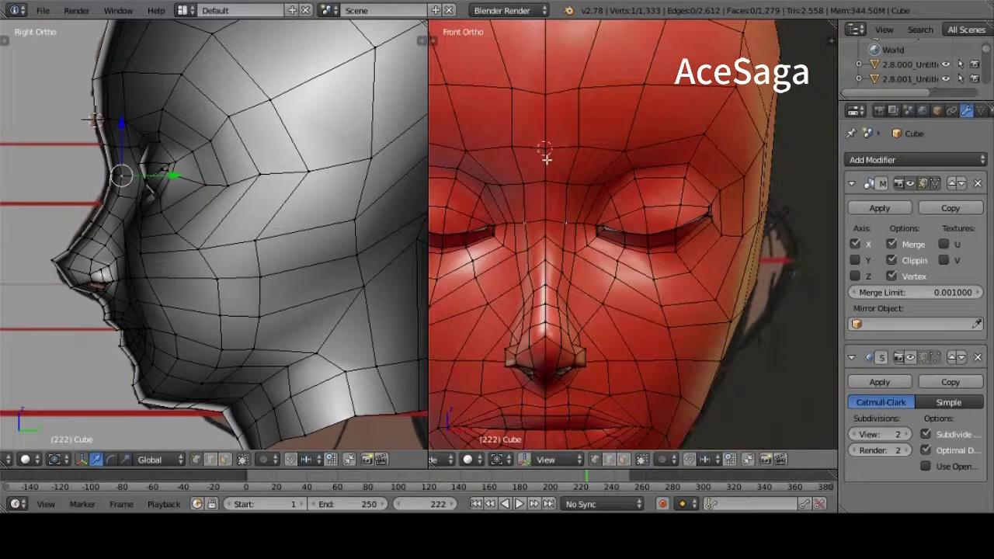
scroll(582, 140, down, 2)
right_click(658, 103)
scroll(650, 166, up, 3)
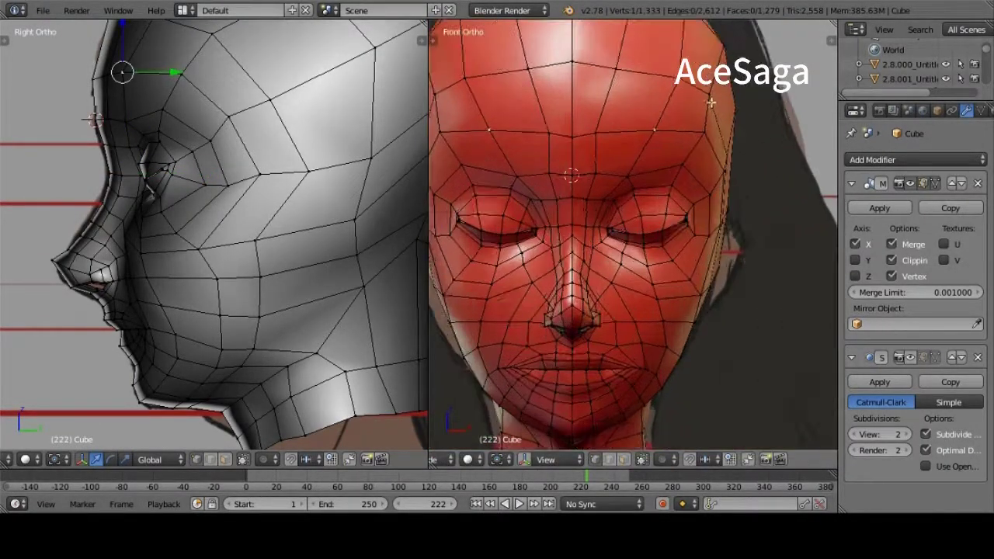
scroll(682, 176, down, 2)
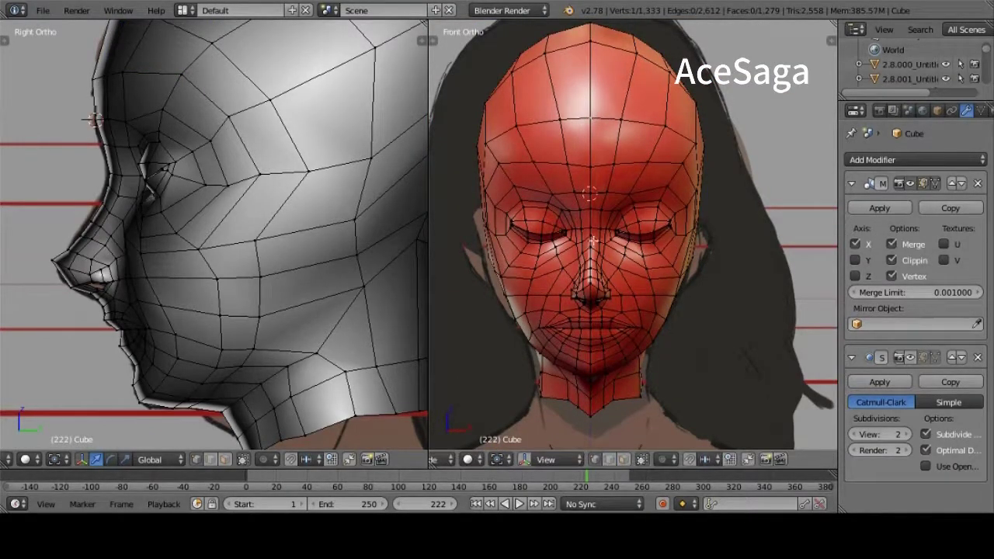
scroll(592, 241, up, 2)
right_click(612, 266)
right_click(588, 237)
middle_drag(587, 237, 573, 202)
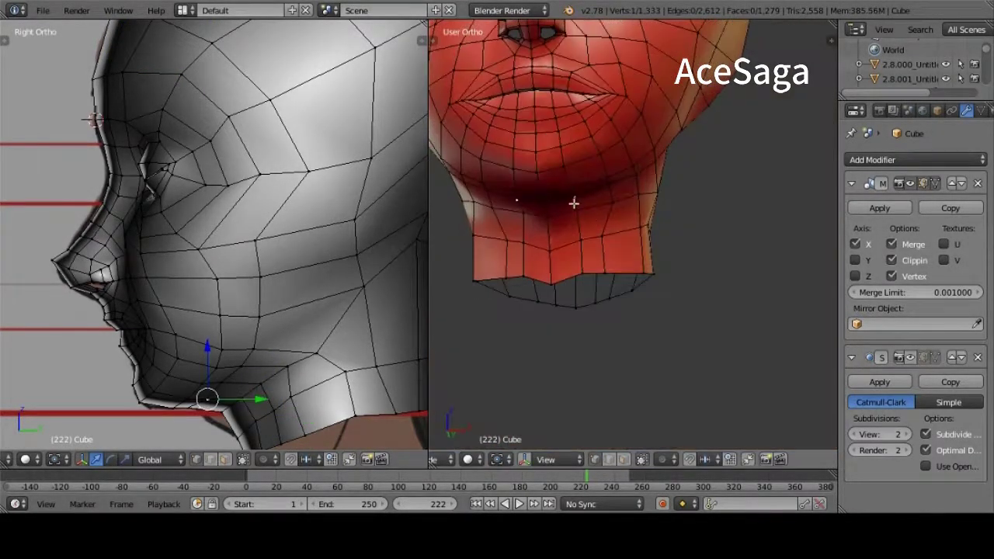
key(KP_1)
key(g)
Shift a vertex on the nose to match the reference
scroll(559, 233, down, 2)
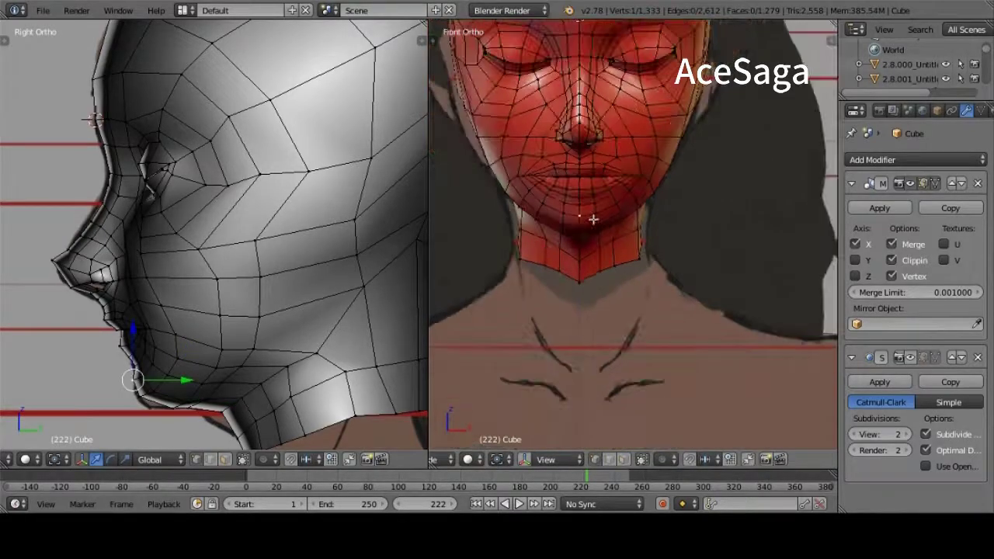
scroll(595, 217, up, 1)
scroll(581, 104, up, 2)
shift+scroll(581, 104, up, 3)
right_click(617, 156)
key(g)
click(617, 156)
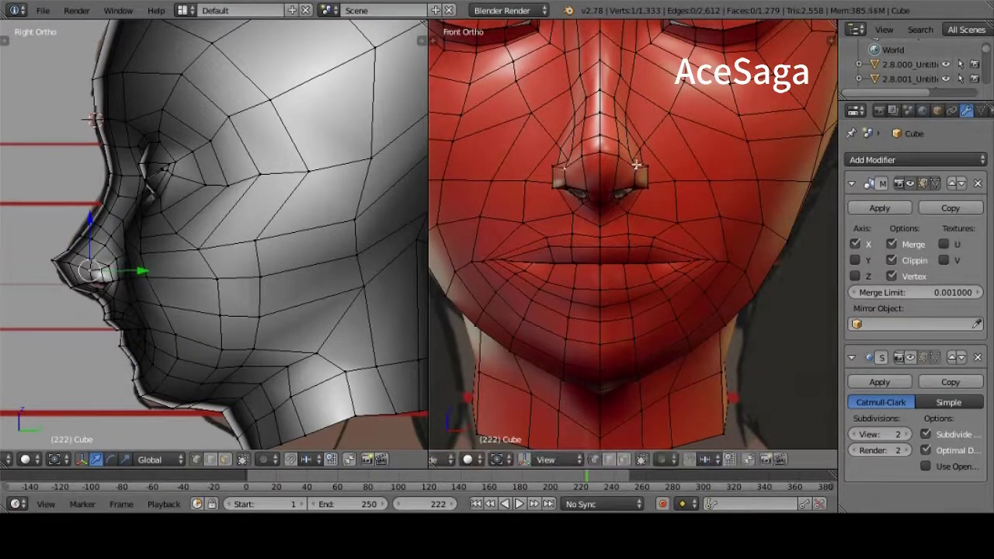
Adjust the nostril wings, nose bridge and the vertex beside the nose
right_click(560, 183)
shift+right_click(639, 178)
scroll(621, 243, down, 1)
shift+scroll(621, 243, up, 2)
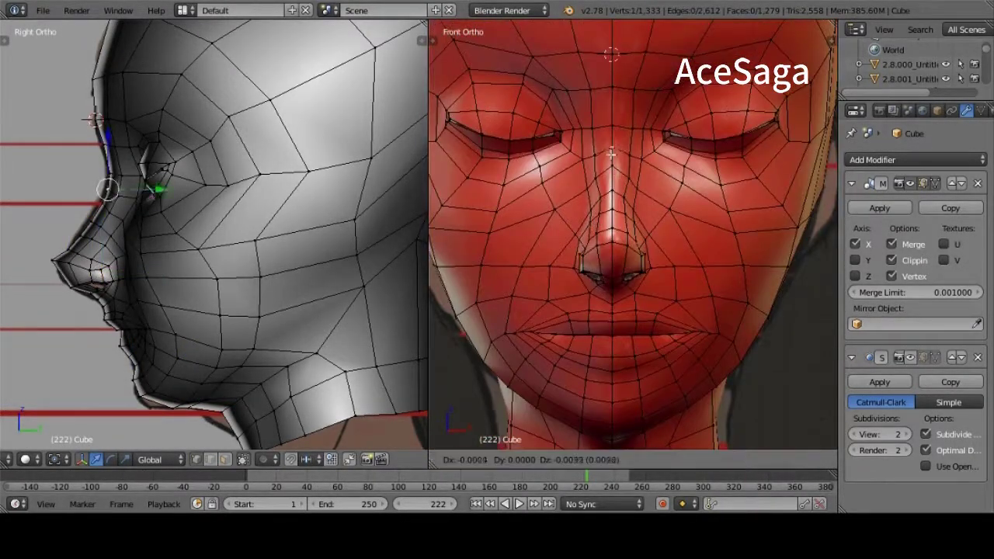
right_click(611, 165)
key(g)
key(g)
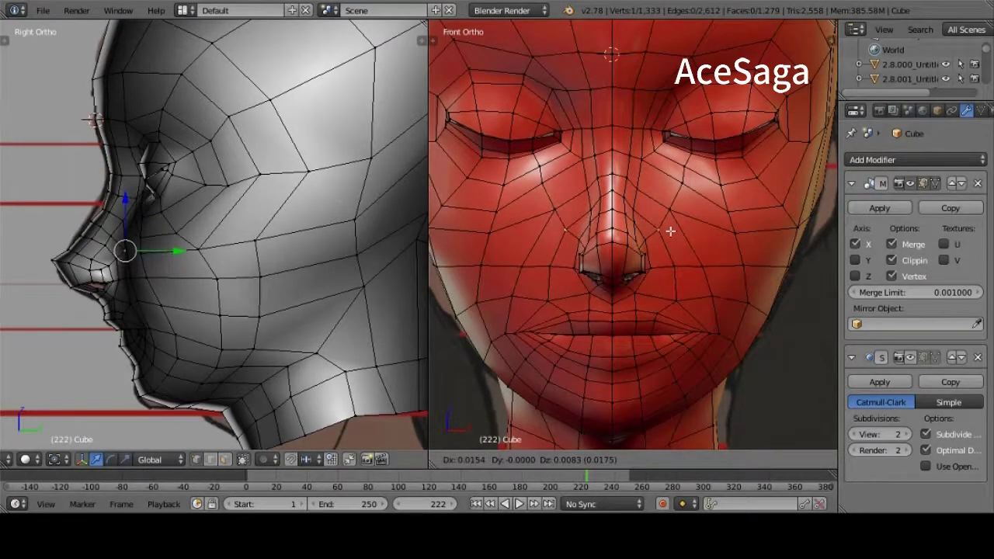
right_click(642, 160)
key(g)
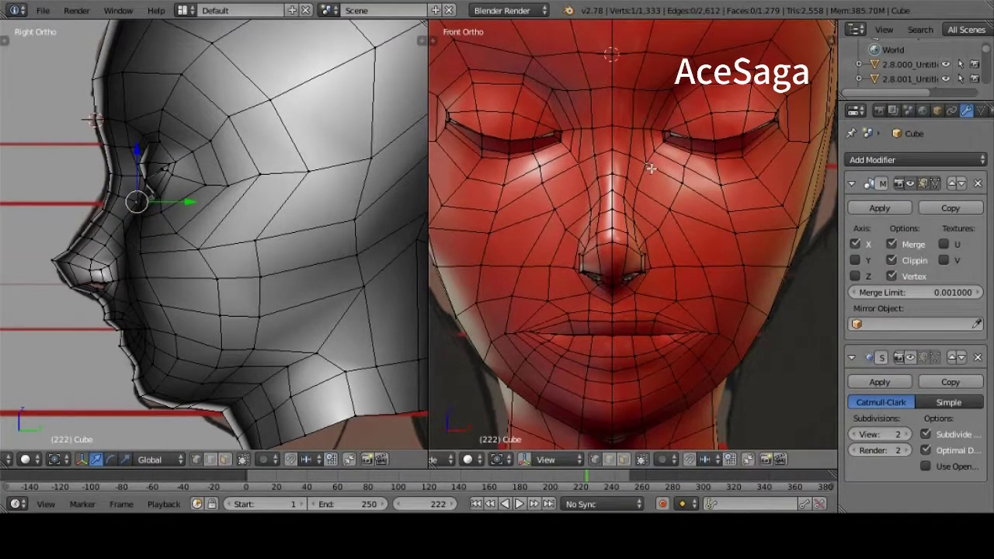
key(g)
click(670, 222)
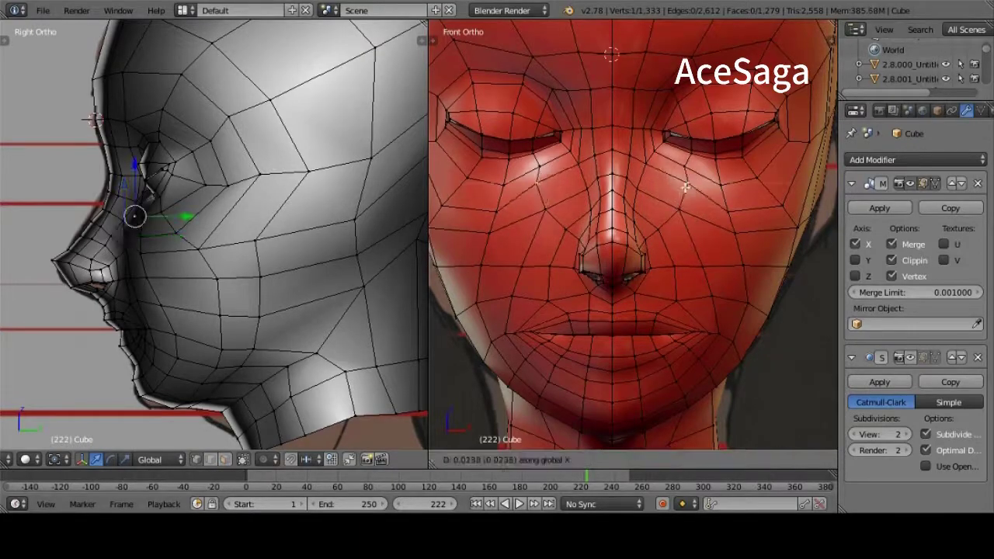
Move a vertex near the mouth, then pick lip and chin vertices for adjustment
right_click(702, 268)
right_click(719, 298)
key(g)
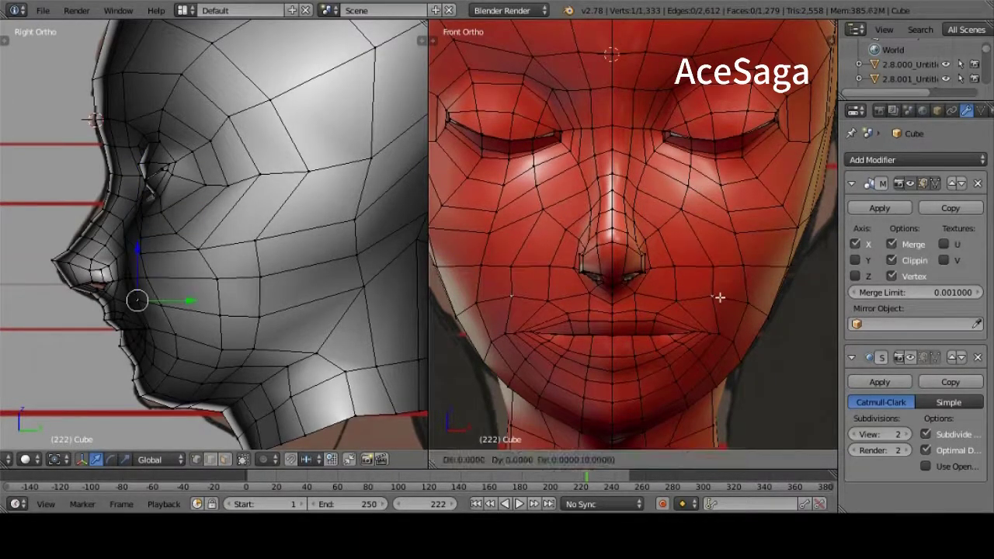
scroll(695, 329, up, 1)
right_click(657, 340)
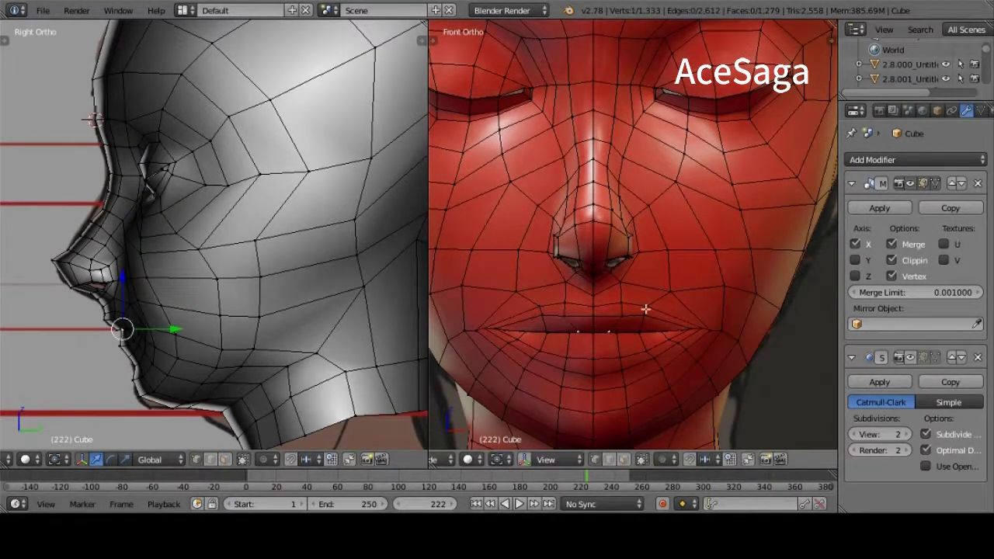
scroll(645, 326, down, 3)
scroll(645, 342, up, 1)
scroll(643, 373, down, 1)
right_click(664, 358)
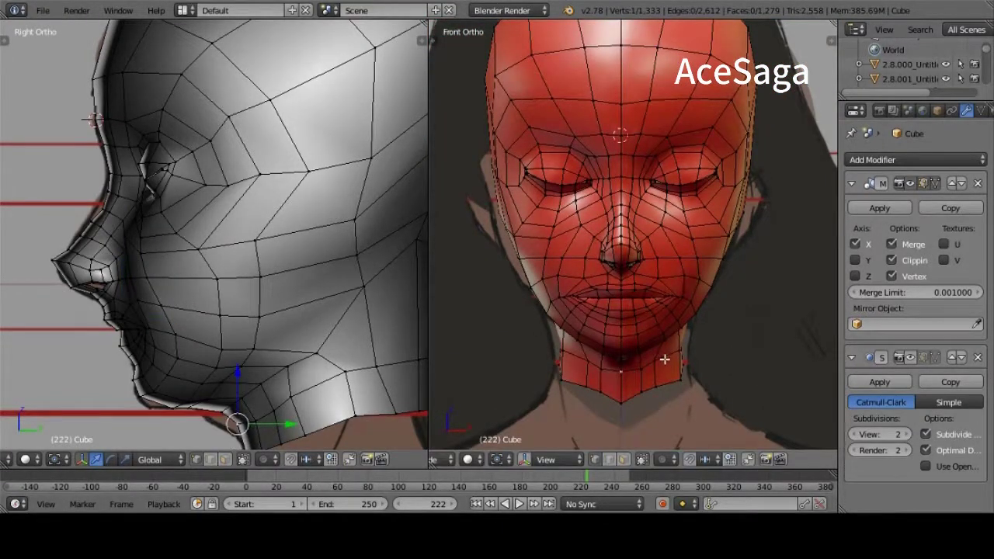
shift+right_click(667, 393)
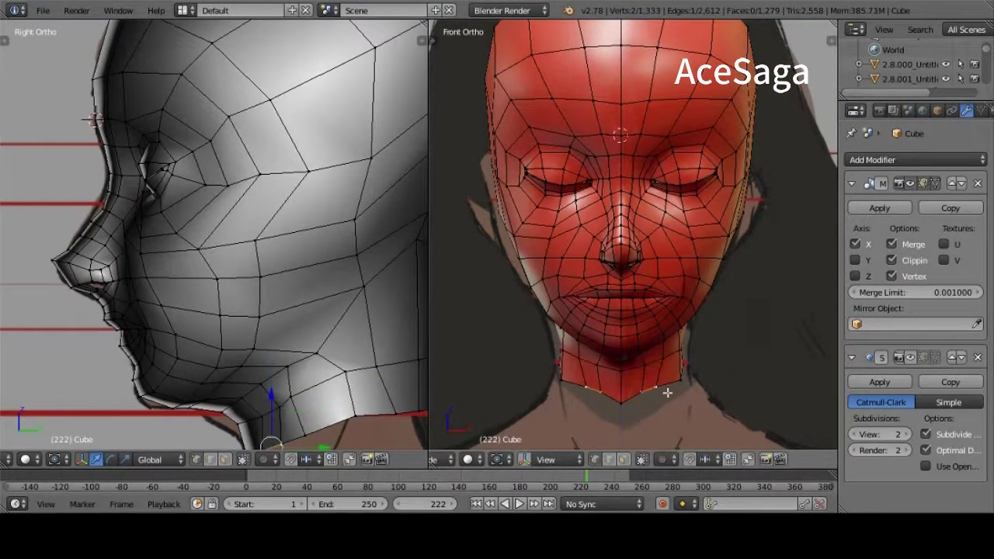
right_click(598, 363)
Move the chin vertex, then add and confirm a new edge loop across the head
key(g)
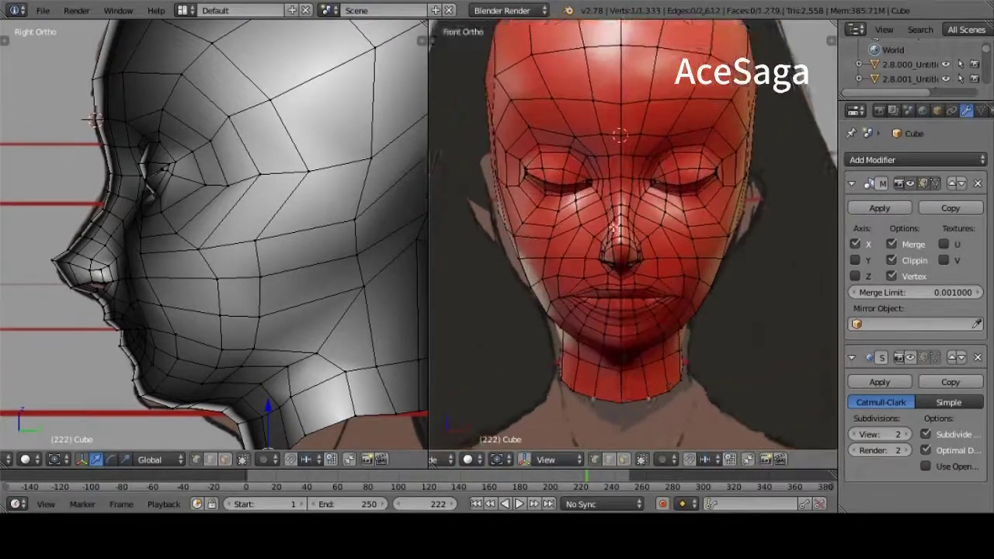
ctrl+scroll(604, 262, up, 3)
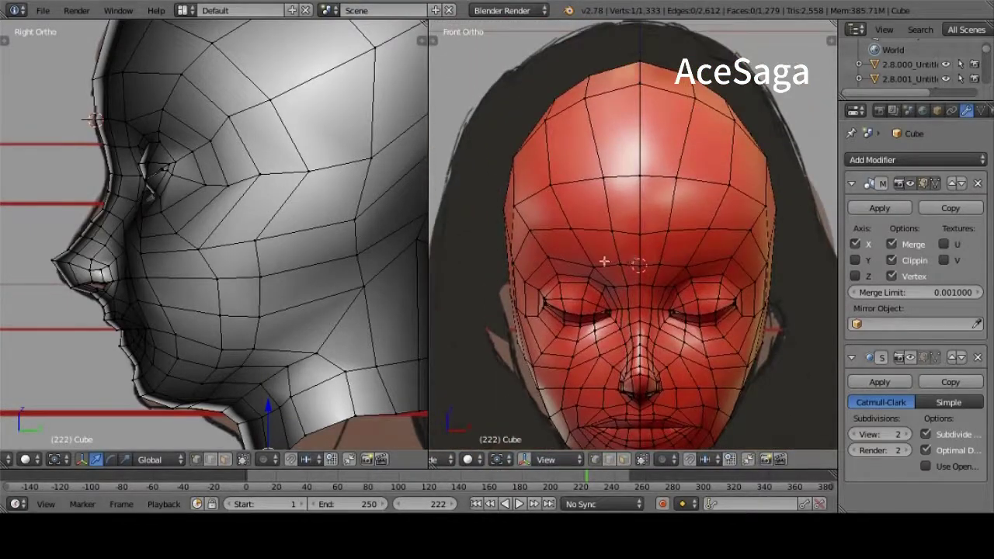
click(652, 150)
click(743, 157)
Confirm the moved vertex and select a nose vertex, viewing it from the right side
scroll(637, 264, down, 2)
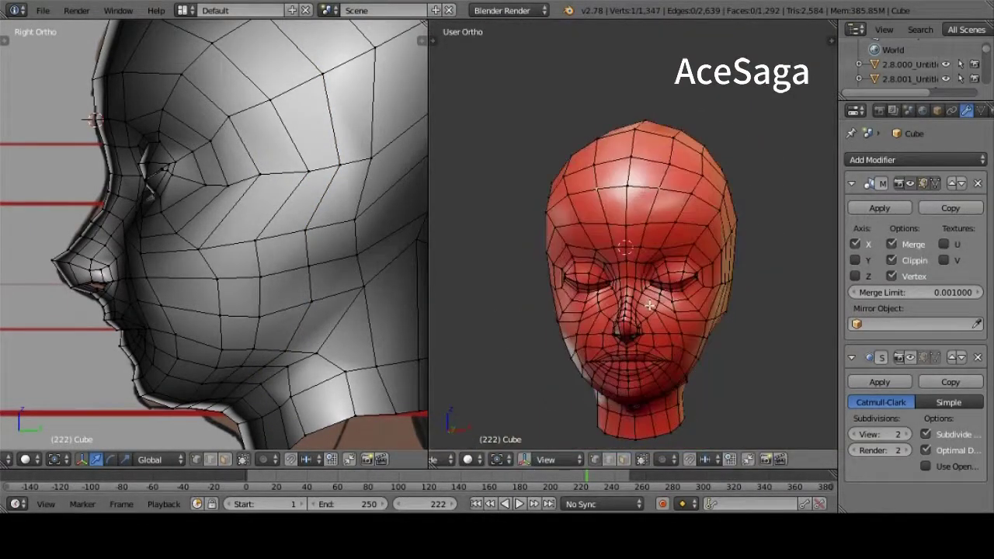
scroll(559, 301, up, 5)
scroll(559, 300, down, 1)
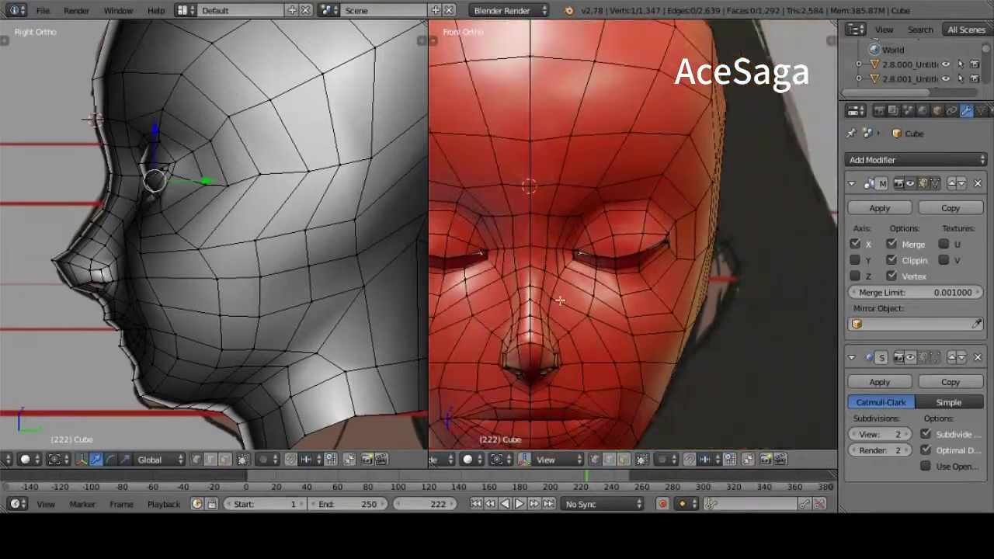
click(600, 380)
right_click(543, 381)
key(KP_3)
Lower the vertex at the centre of the lips onto the front reference
middle_drag(585, 333, 785, 293)
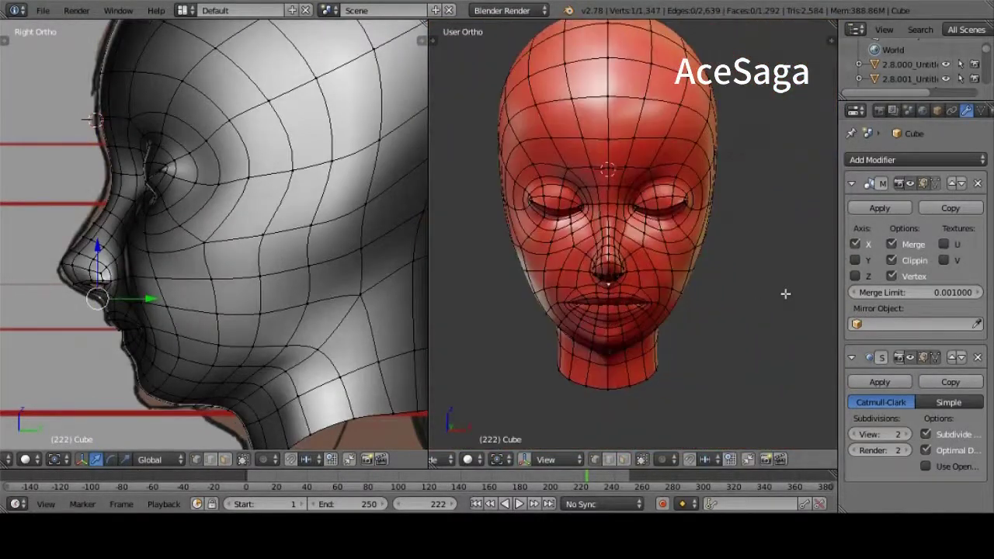
key(KP_1)
scroll(596, 314, up, 1)
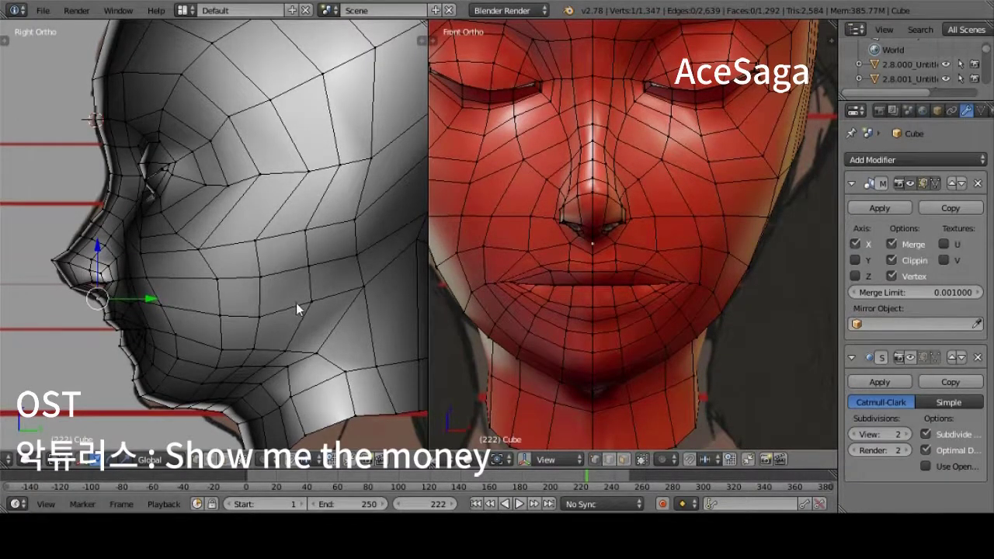
scroll(613, 288, up, 1)
scroll(619, 308, up, 2)
right_click(619, 307)
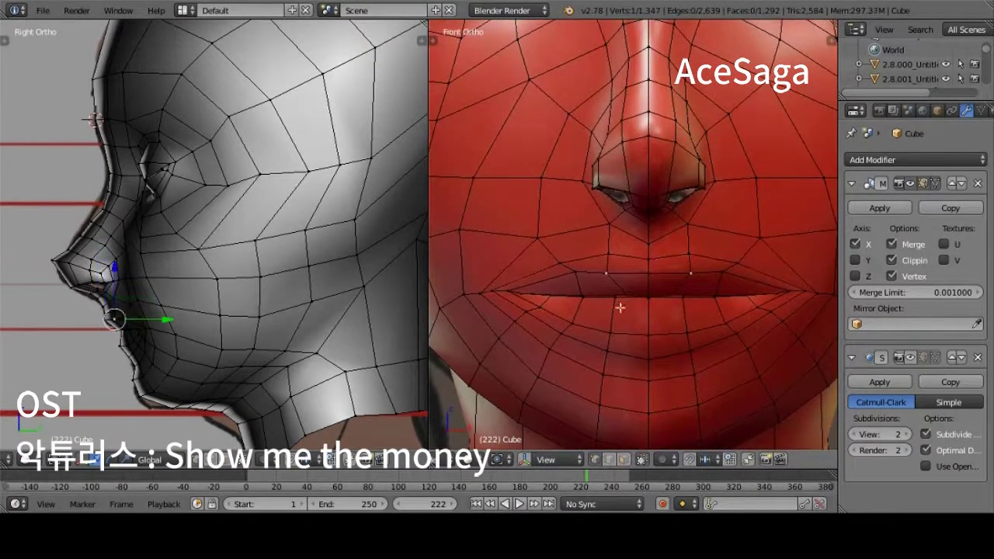
key(g)
Move the mirrored upper-lip vertices into place
key(g)
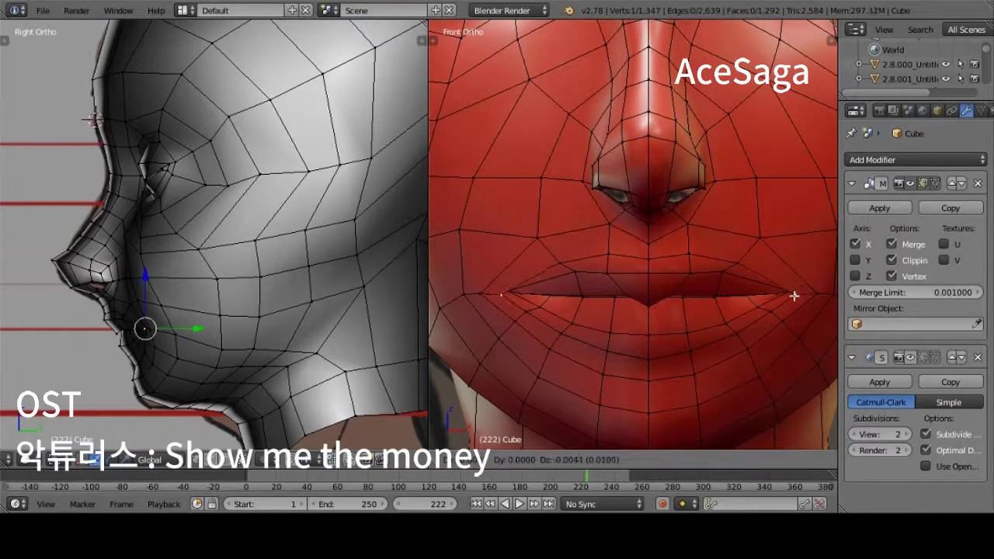
click(756, 290)
middle_drag(756, 290, 590, 195)
key(KP_1)
right_click(730, 265)
key(g)
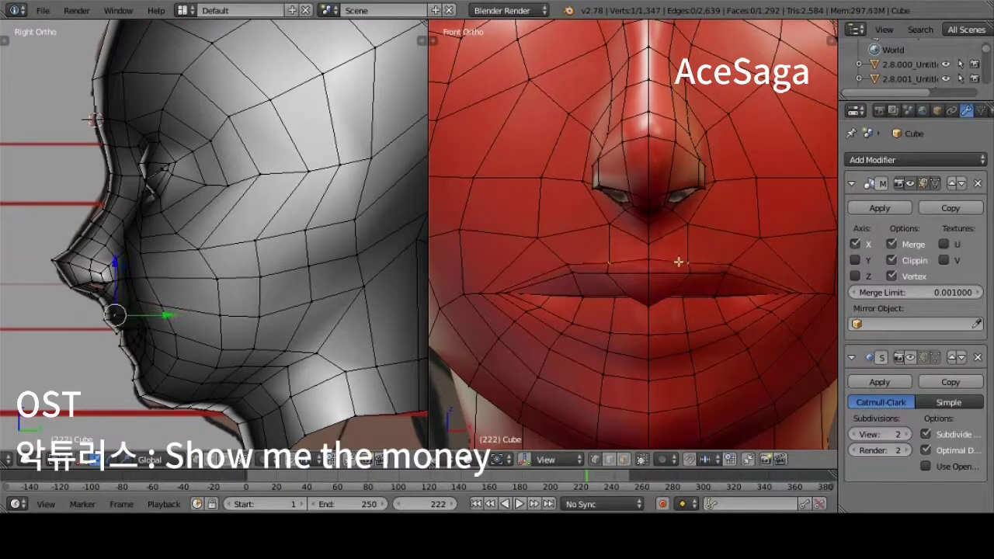
click(690, 275)
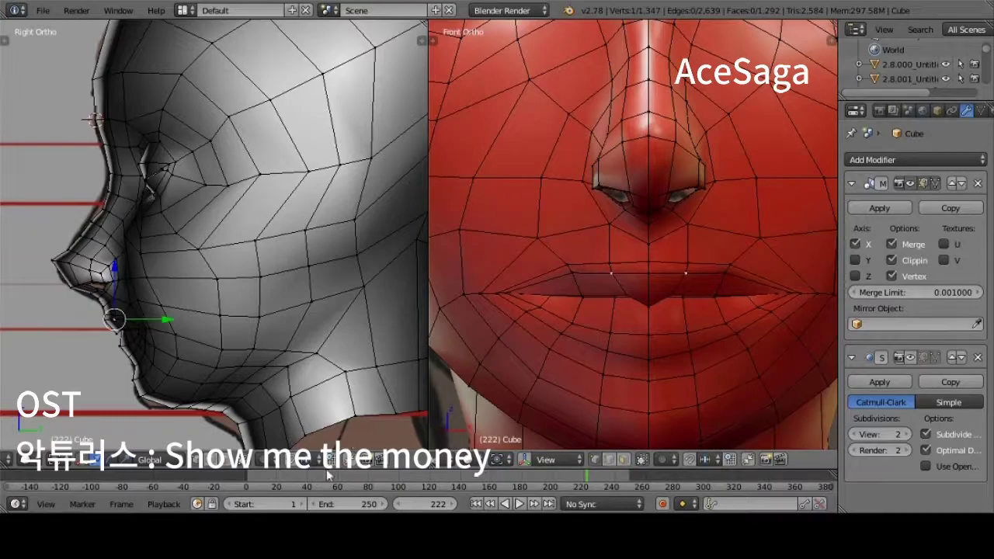
Select the vertices at the sides of the chin, undoing a wrong pick
shift+middle_drag(694, 371, 694, 278)
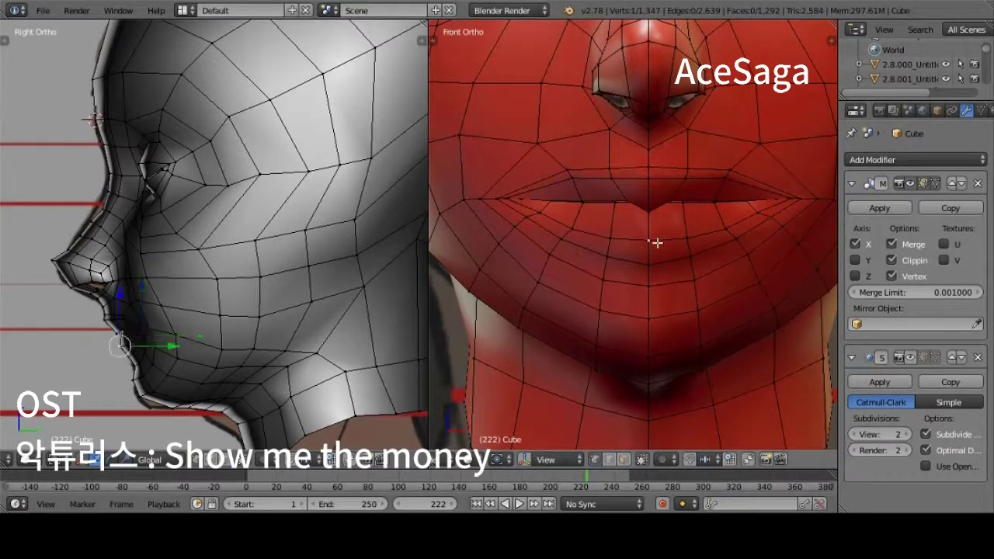
scroll(656, 243, down, 3)
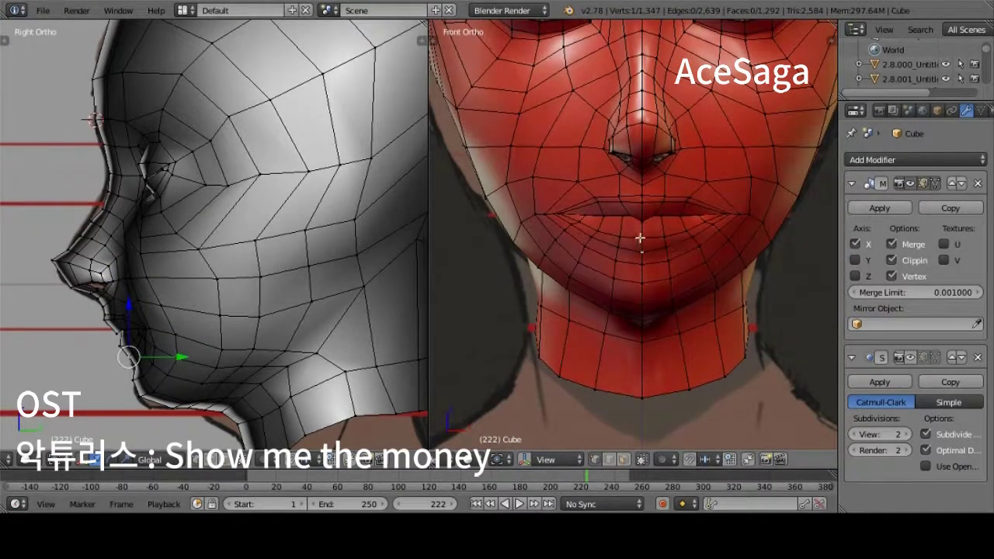
scroll(639, 238, up, 3)
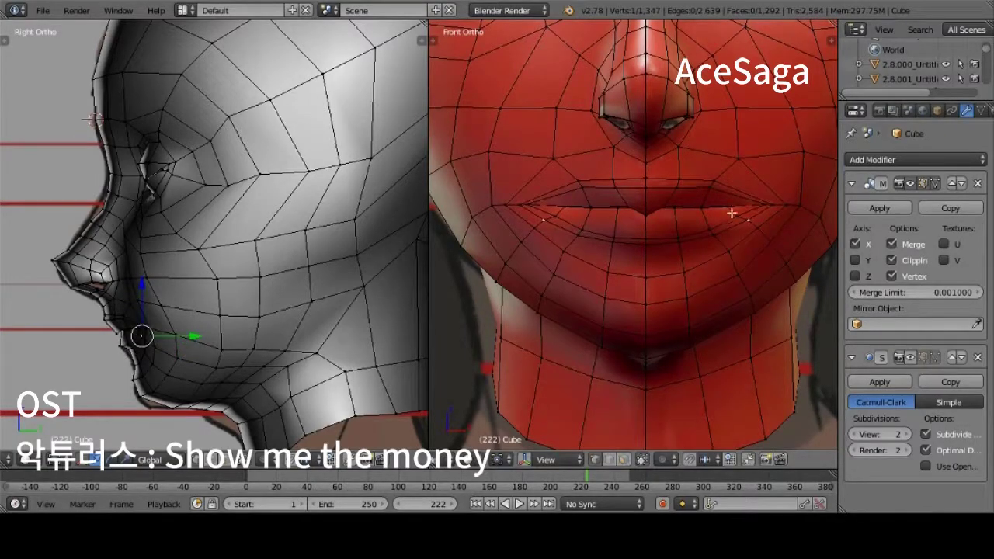
right_click(710, 274)
right_click(701, 313)
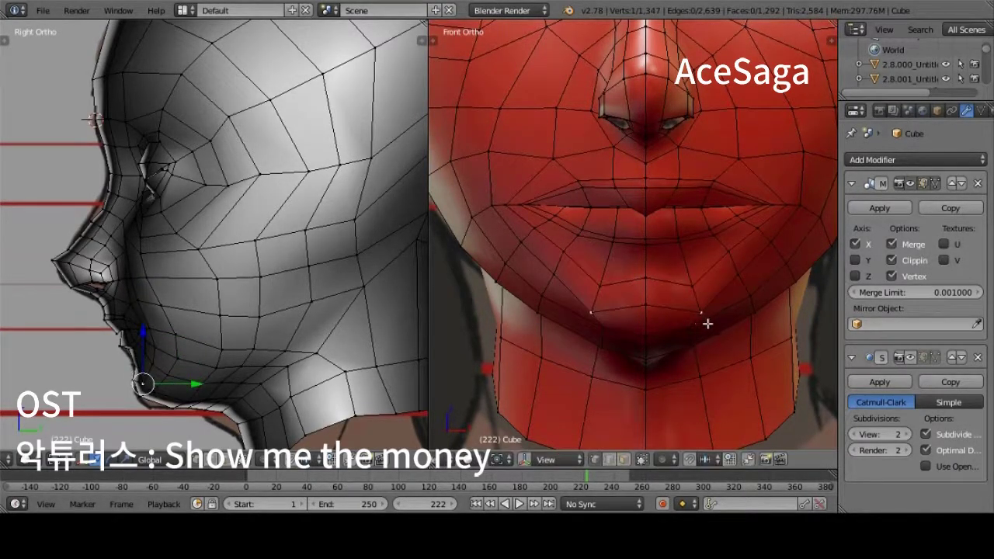
key(ctrl+z)
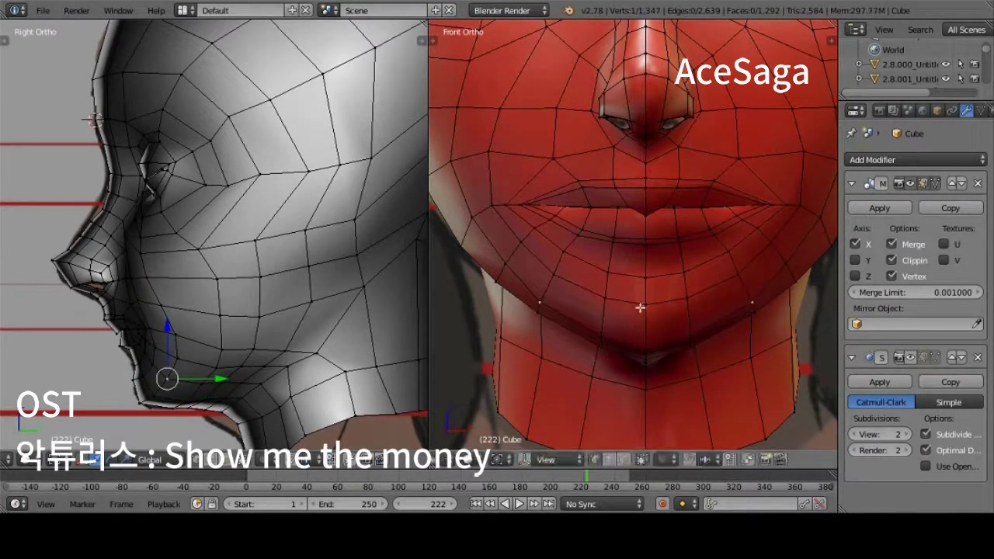
right_click(687, 312)
Move a lower-face vertex and pick a vertex near the lips, orbiting to check
scroll(644, 277, up, 2)
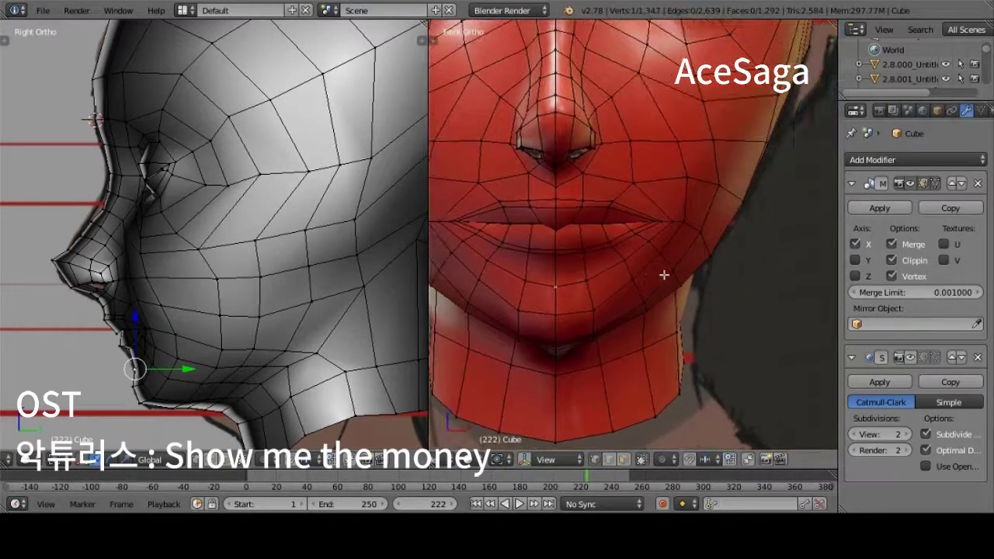
right_click(683, 233)
key(g)
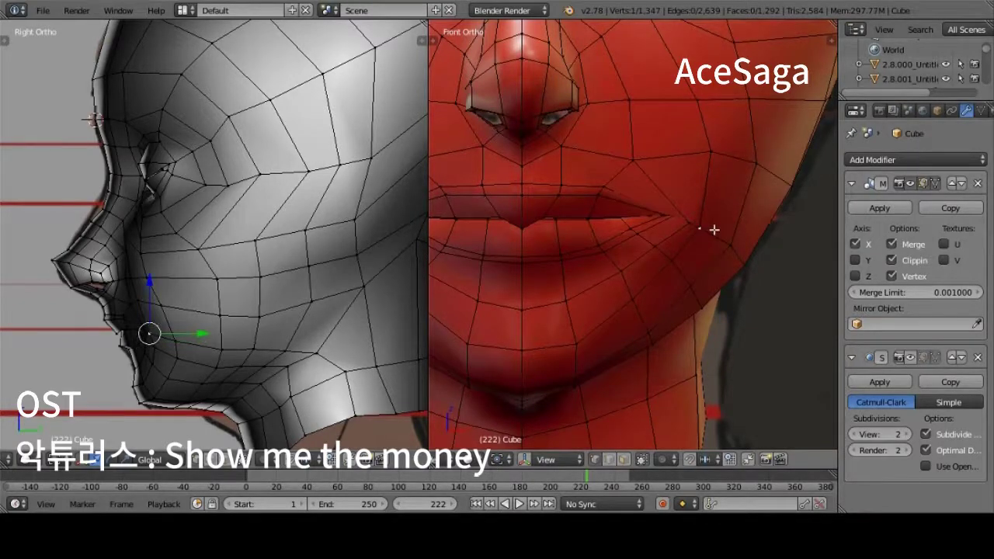
scroll(713, 230, down, 2)
right_click(570, 267)
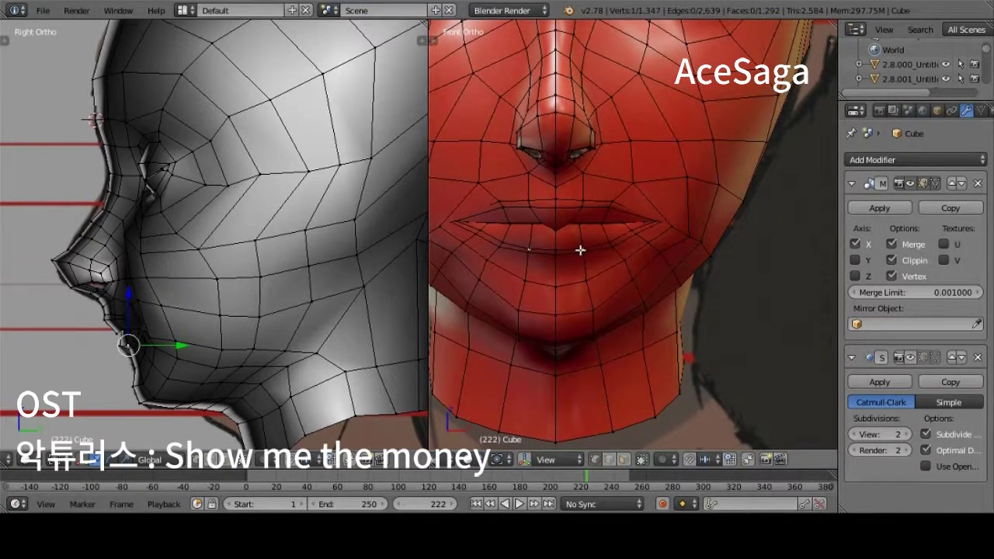
mouse_move(580, 250)
middle_down()
mouse_move(542, 270)
mouse_move(574, 201)
middle_up()
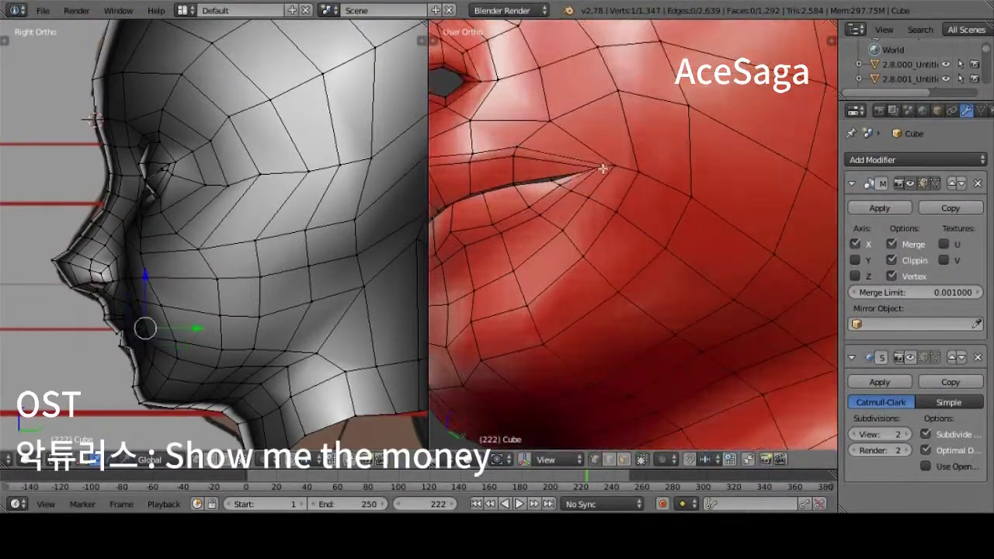
In the right side view, move the lip-corner vertex forward to the profile outline
scroll(588, 166, up, 2)
right_click(604, 164)
scroll(582, 200, down, 3)
key(KP_3)
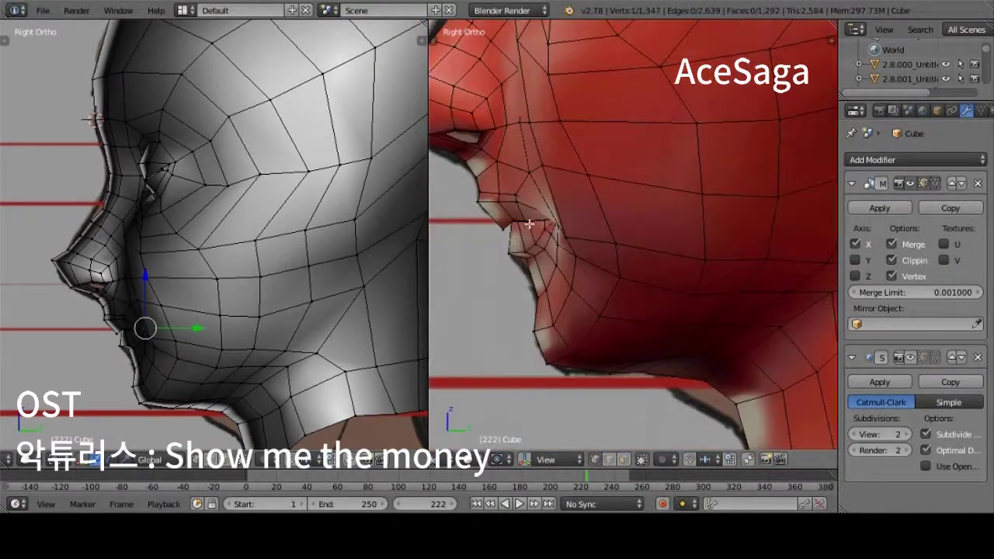
alt+right_click(528, 226)
scroll(666, 221, up, 2)
right_click(686, 216)
key(g)
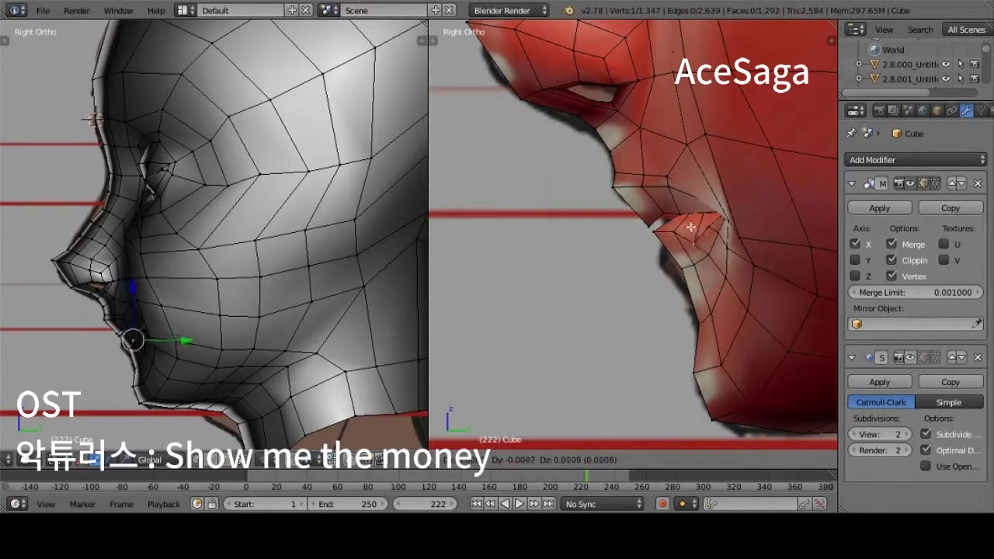
key(g)
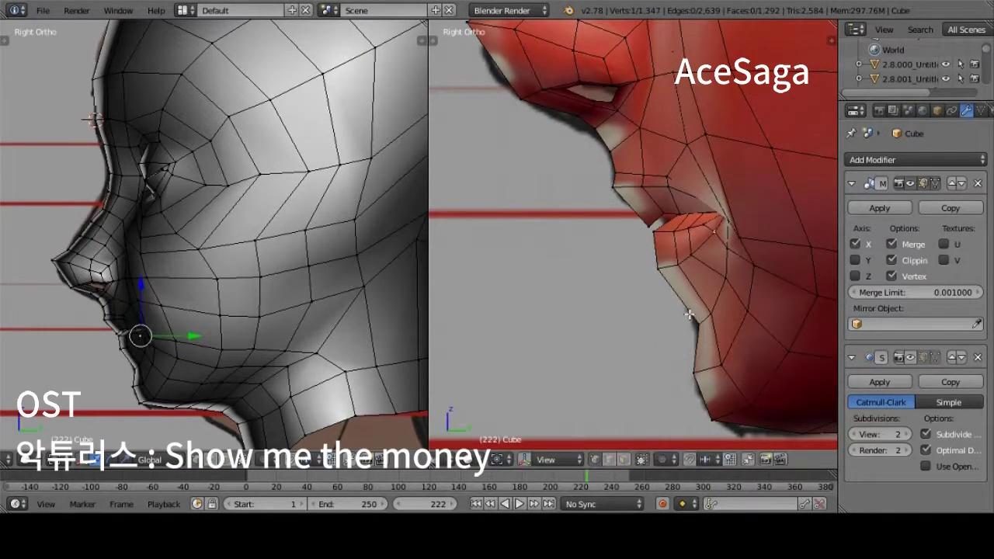
Raise a chin vertex to meet the front reference outline
right_click(689, 313)
alt+middle_drag(688, 313, 420, 314)
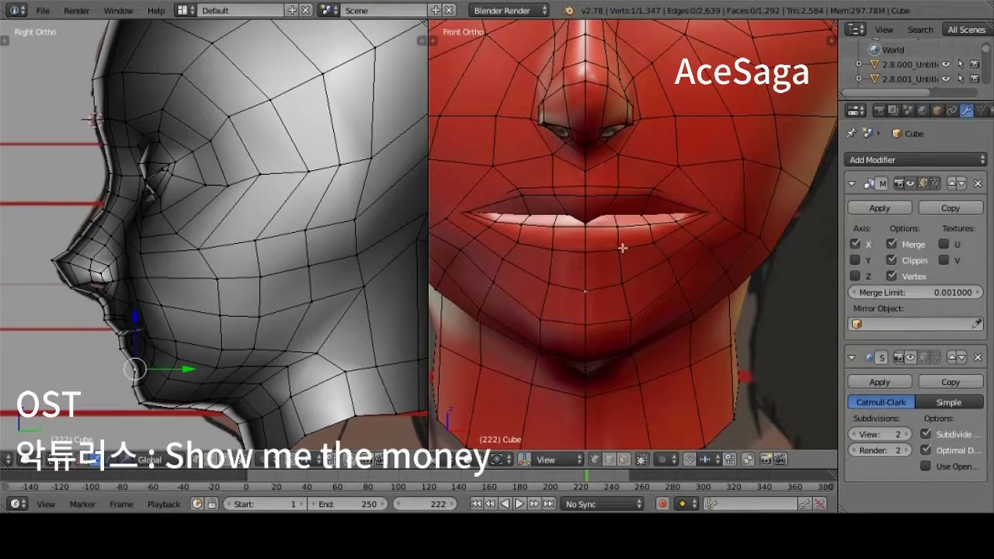
key(g)
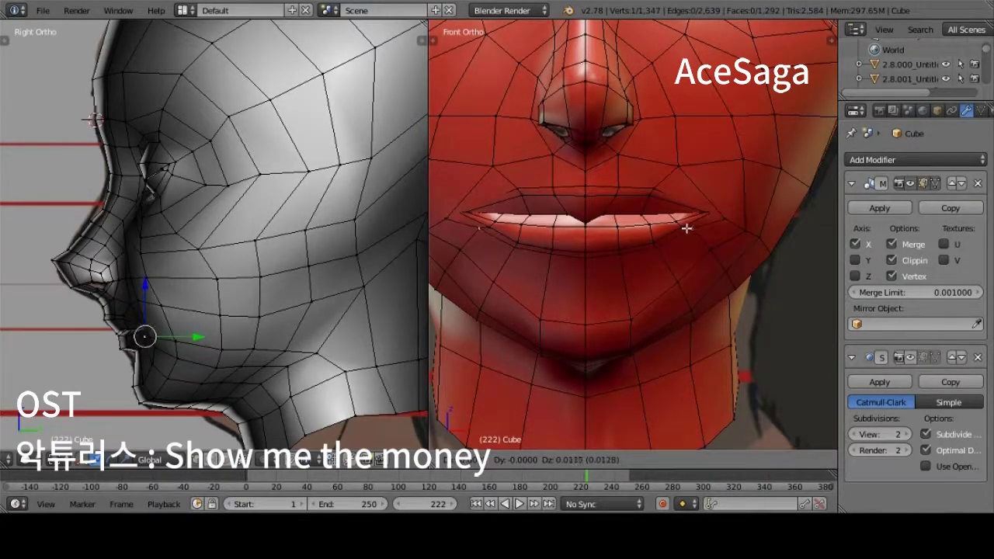
scroll(720, 208, down, 2)
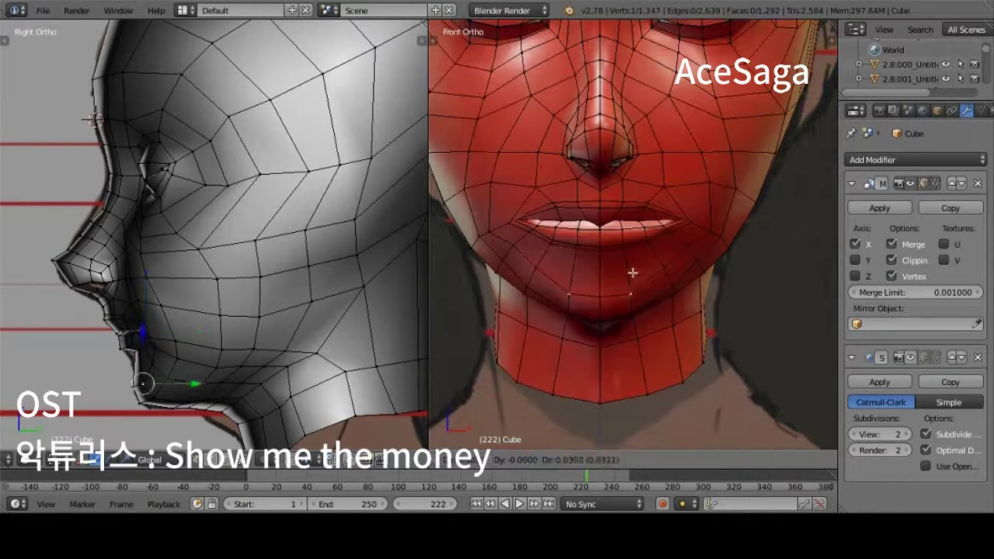
click(702, 262)
key(KP_3)
Reposition the lip-corner vertices in the front view
right_click(681, 287)
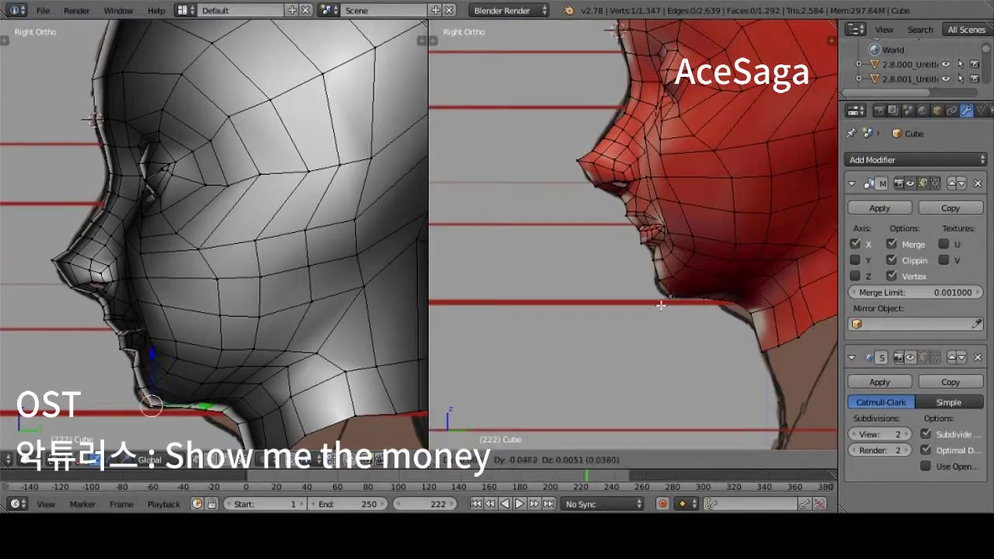
right_click(724, 225)
key(KP_1)
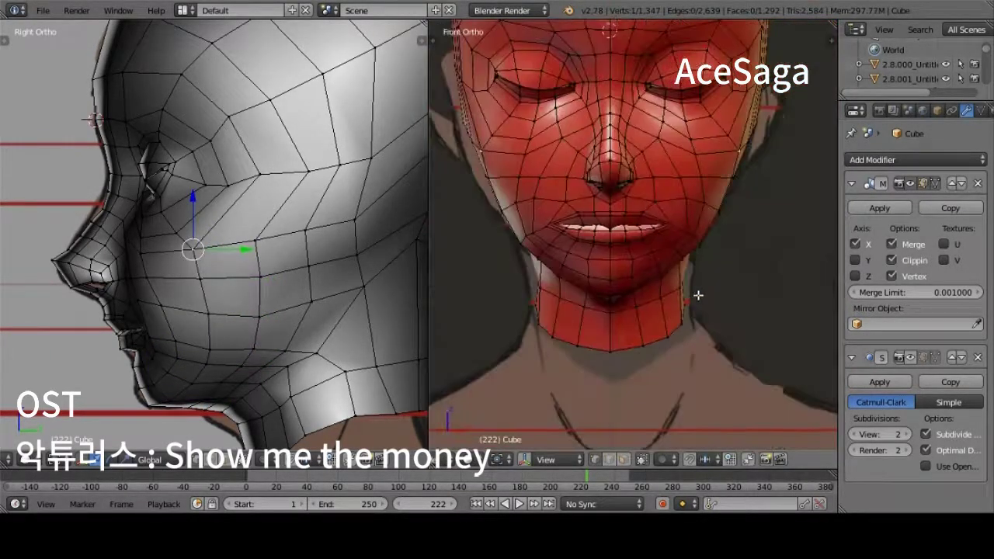
scroll(696, 292, up, 2)
shift+right_click(676, 224)
key(g)
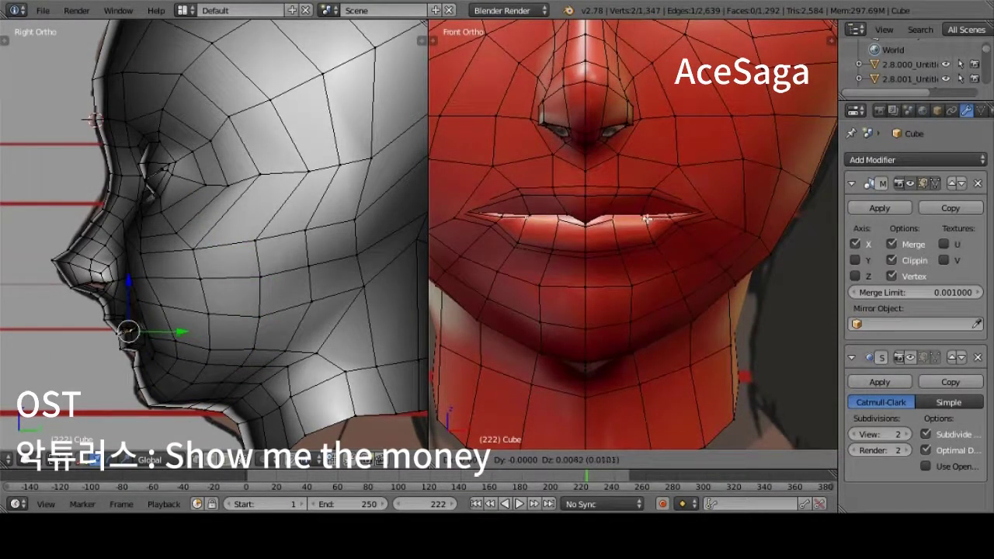
scroll(764, 236, down, 3)
Lower the vertex at the base of the nose
middle_drag(764, 236, 550, 233)
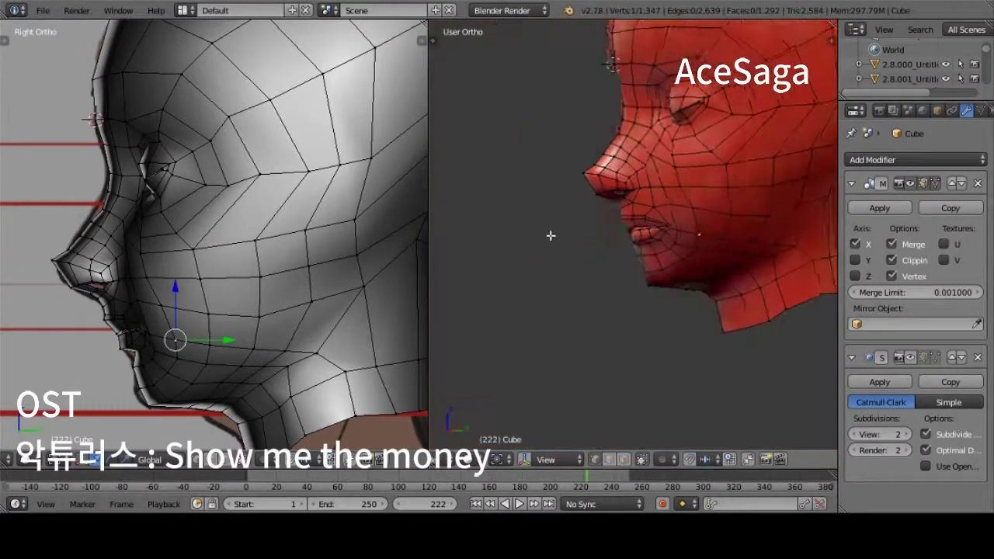
key(KP_1)
scroll(649, 228, up, 4)
right_click(606, 177)
key(g)
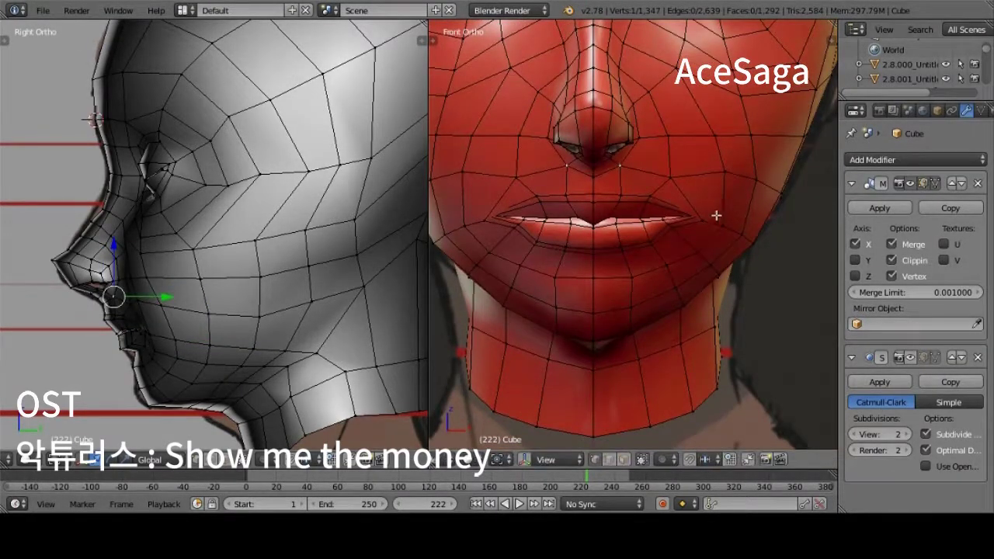
click(734, 220)
scroll(733, 221, down, 3)
middle_drag(734, 221, 614, 244)
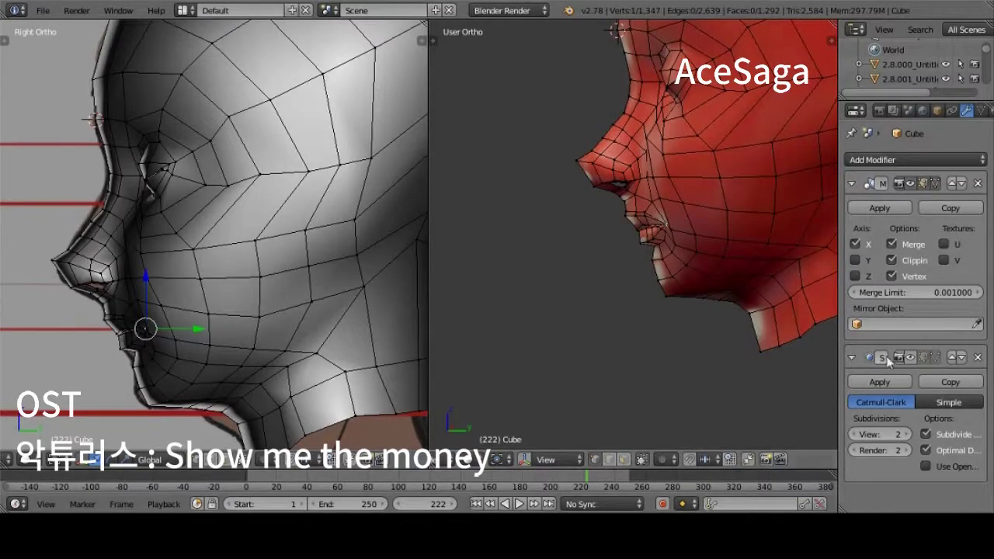
Preview the smoothed Subsurf on-cage result from the side, then switch it back off
click(922, 357)
key(KP_3)
scroll(714, 257, up, 3)
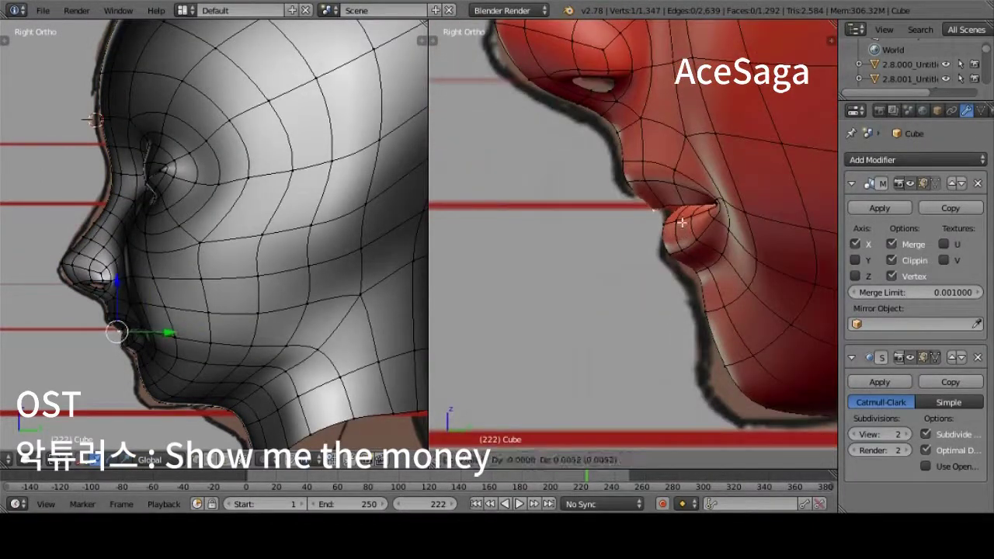
click(918, 358)
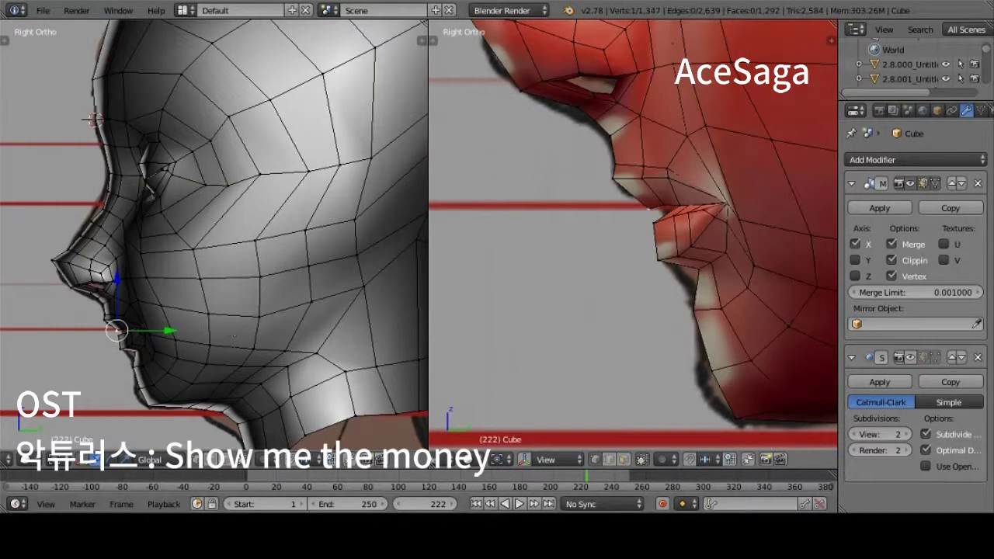
Inspect the nose-bridge, cheek and eye-loop vertices from front and side views
right_click(614, 117)
scroll(702, 118, down, 3)
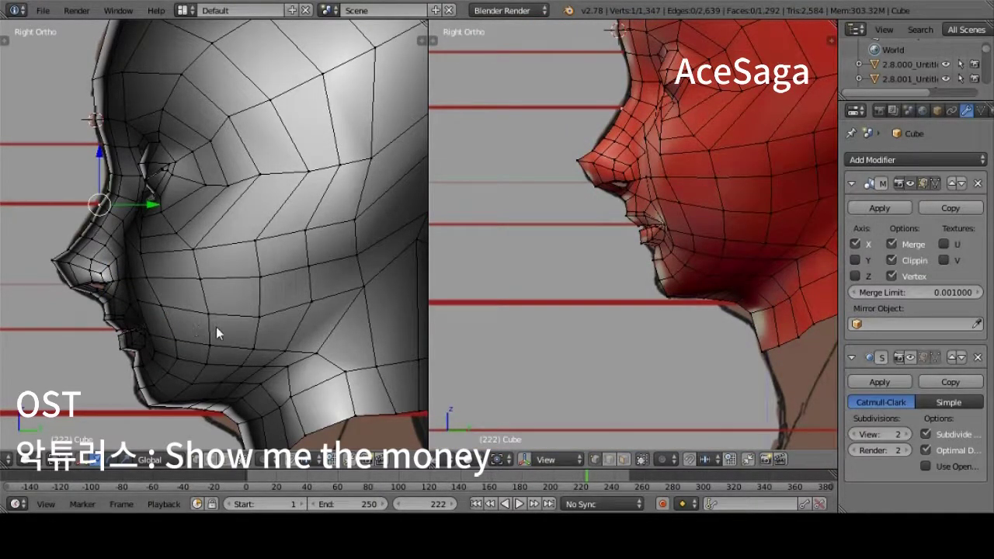
scroll(736, 250, down, 2)
right_click(747, 129)
right_click(726, 169)
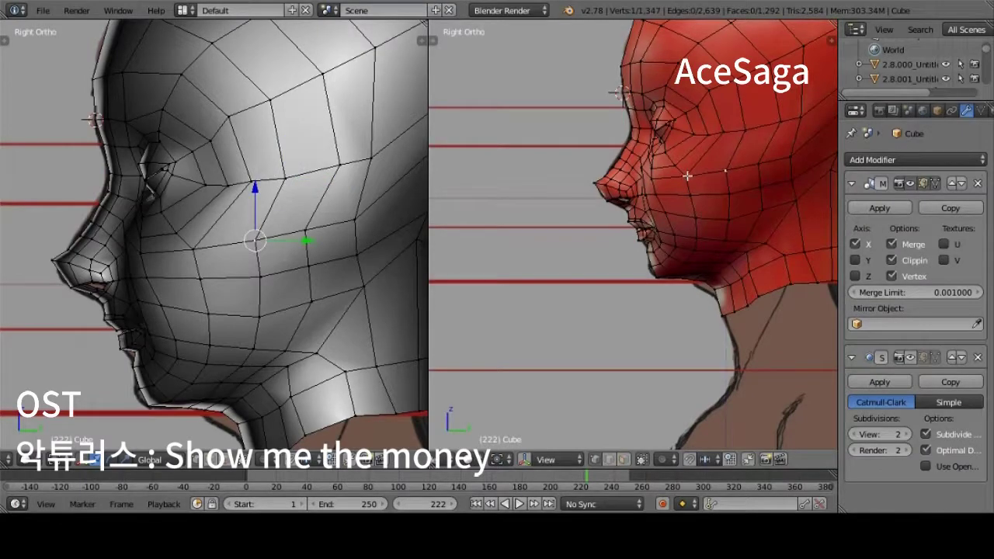
key(KP_1)
alt+right_click(723, 96)
key(KP_3)
scroll(723, 96, up, 2)
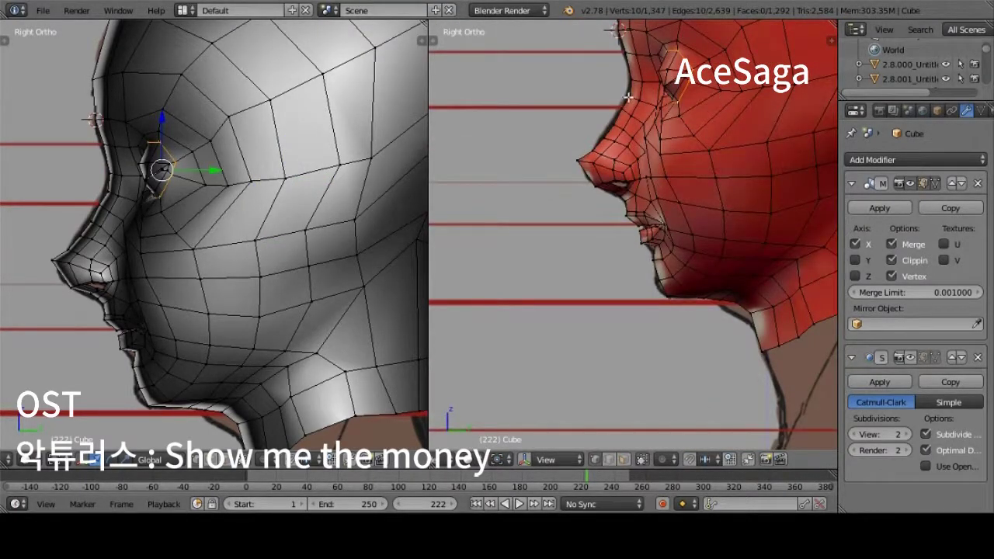
scroll(627, 97, down, 3)
scroll(627, 97, up, 3)
Check the chin, cheek and eye-corner vertices against the side reference
right_click(658, 260)
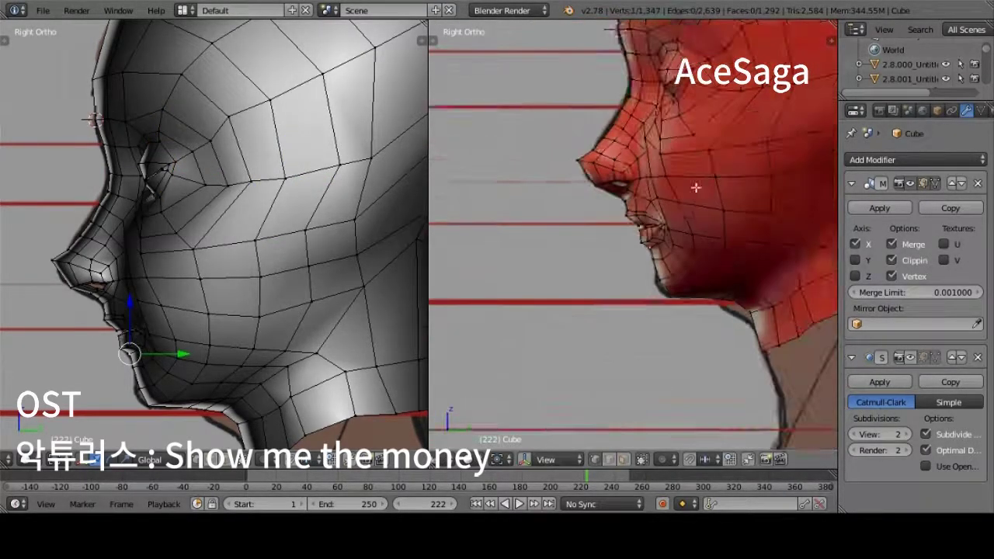
scroll(698, 180, up, 1)
right_click(701, 173)
right_click(763, 204)
right_click(722, 163)
scroll(683, 136, down, 1)
right_click(683, 136)
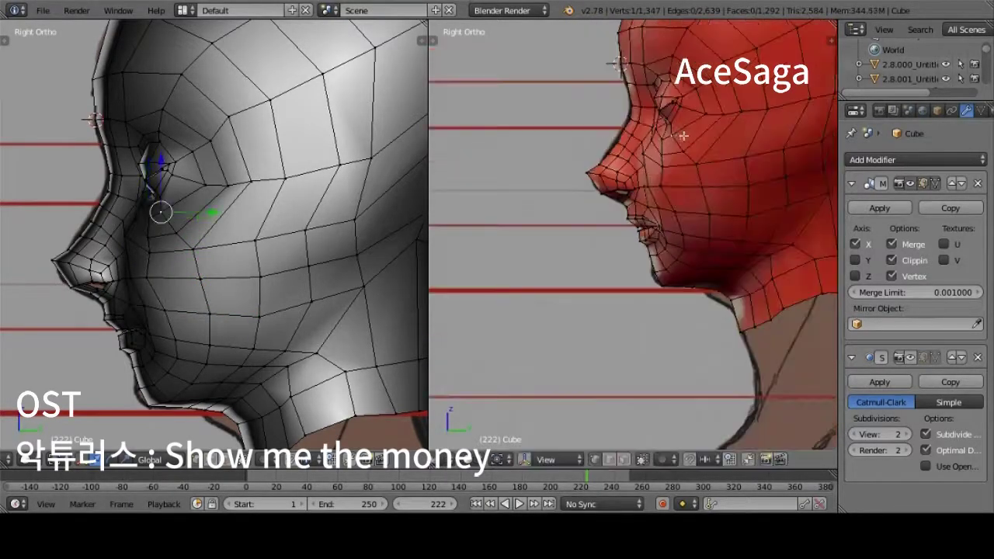
right_click(694, 149)
right_click(689, 130)
scroll(752, 110, down, 2)
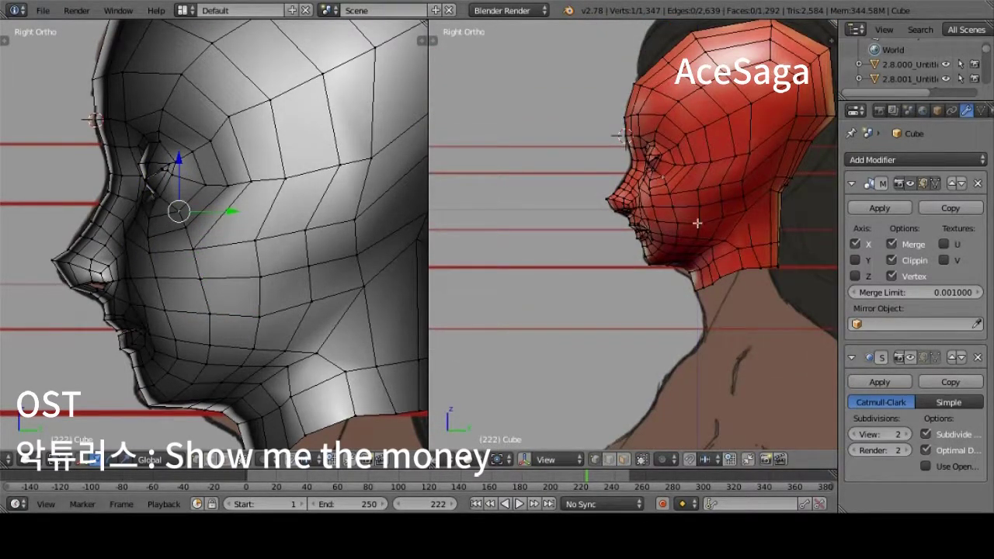
Add a new edge loop across the neck
key(ctrl+r)
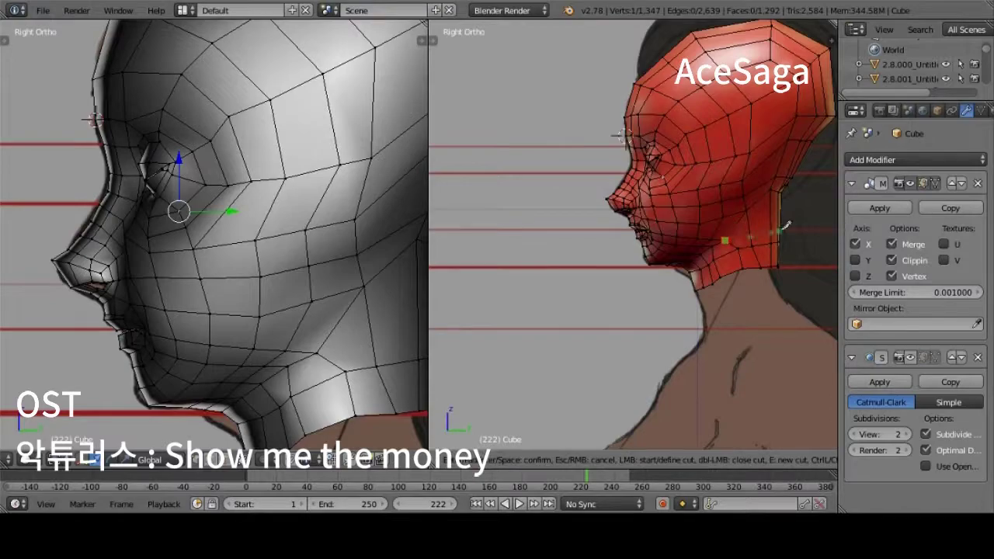
click(780, 229)
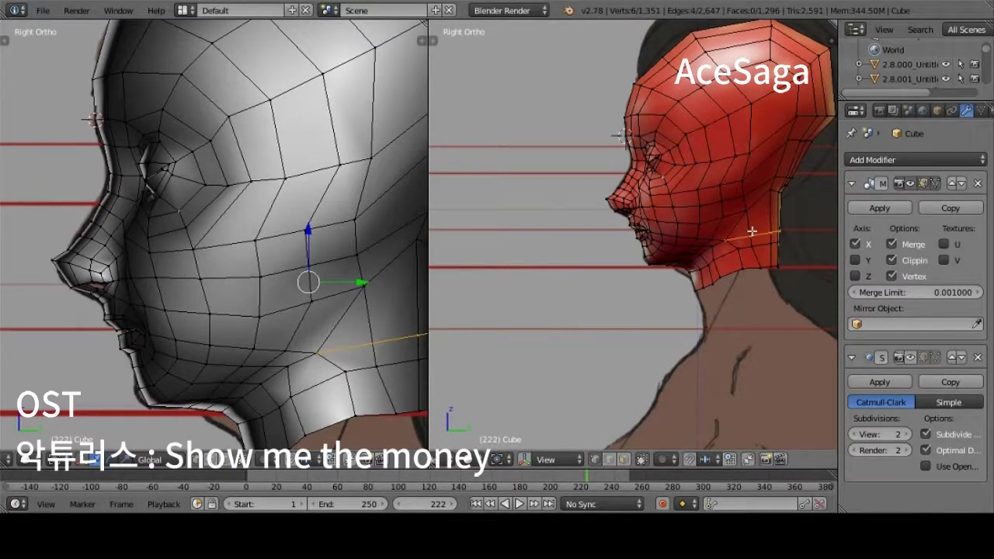
scroll(656, 231, up, 4)
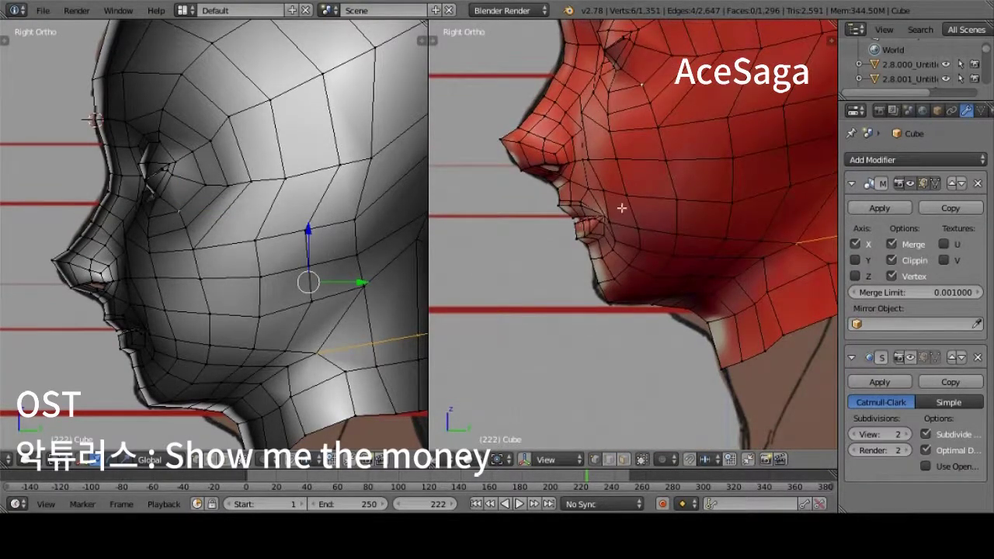
mouse_move(771, 218)
middle_down()
mouse_move(703, 225)
mouse_move(728, 216)
middle_up()
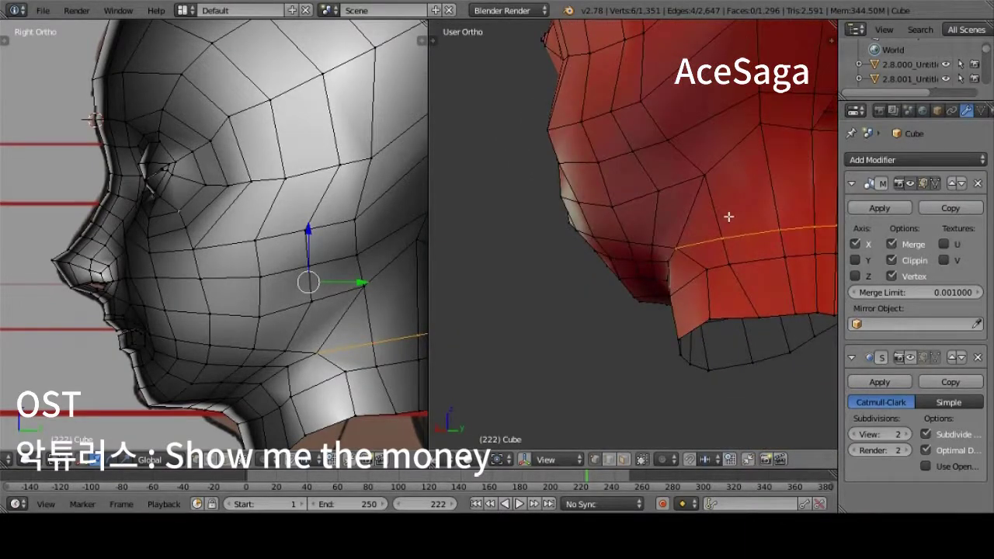
Reposition a jaw vertex while viewing from under the jaw, cancelling the delete menu
right_click(719, 238)
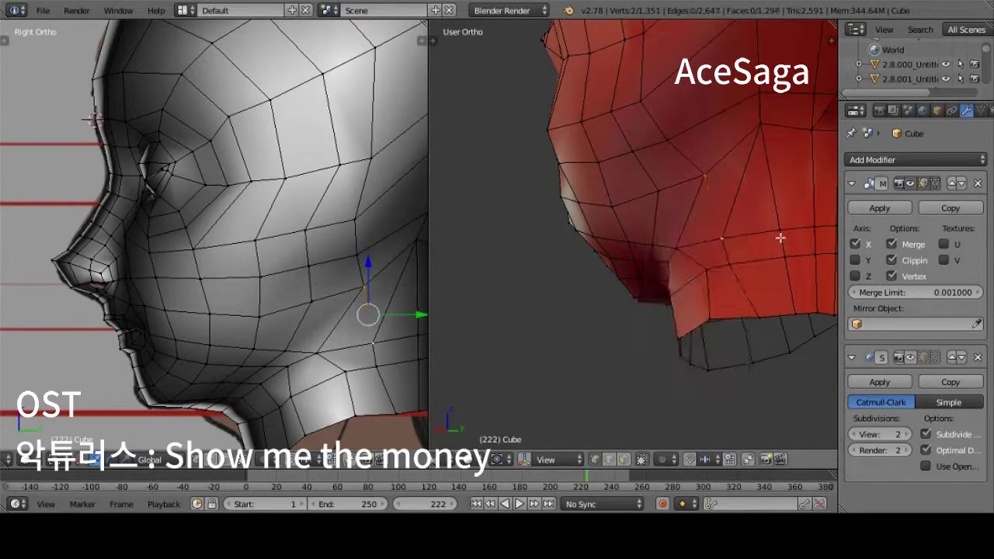
middle_drag(778, 235, 741, 227)
key(g)
click(719, 169)
key(x)
key(Escape)
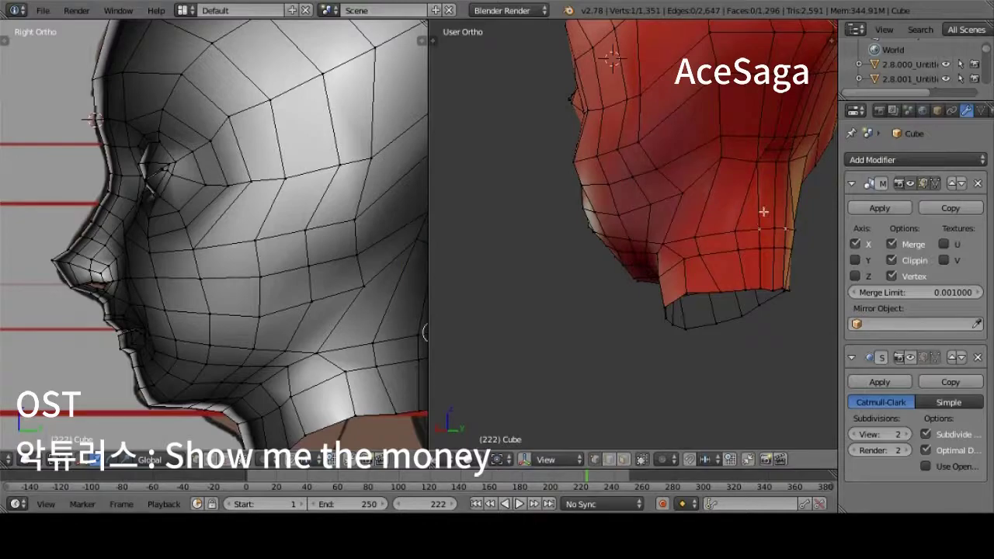
Knife-cut an extra edge down the cheek
right_click(778, 160)
key(k)
click(777, 159)
click(773, 291)
key(Return)
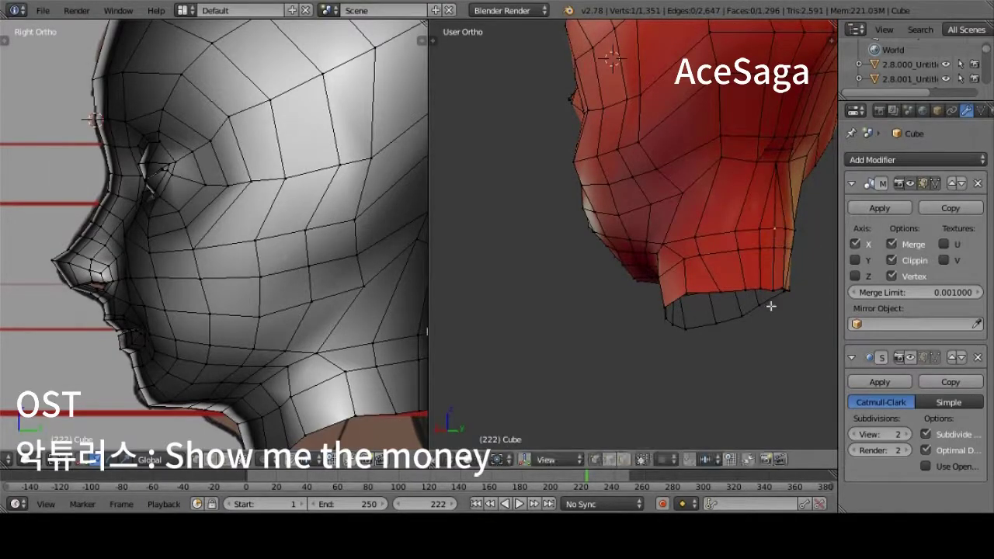
Undo the cheek cut and return the right viewport to Right Ortho
key(ctrl+z)
key(KP_3)
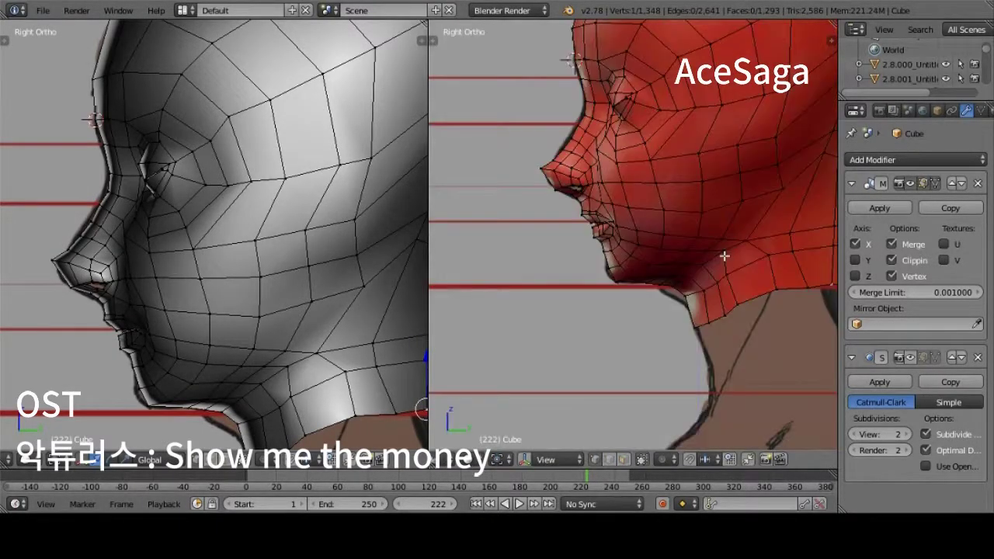
scroll(723, 255, down, 2)
middle_drag(738, 223, 785, 215)
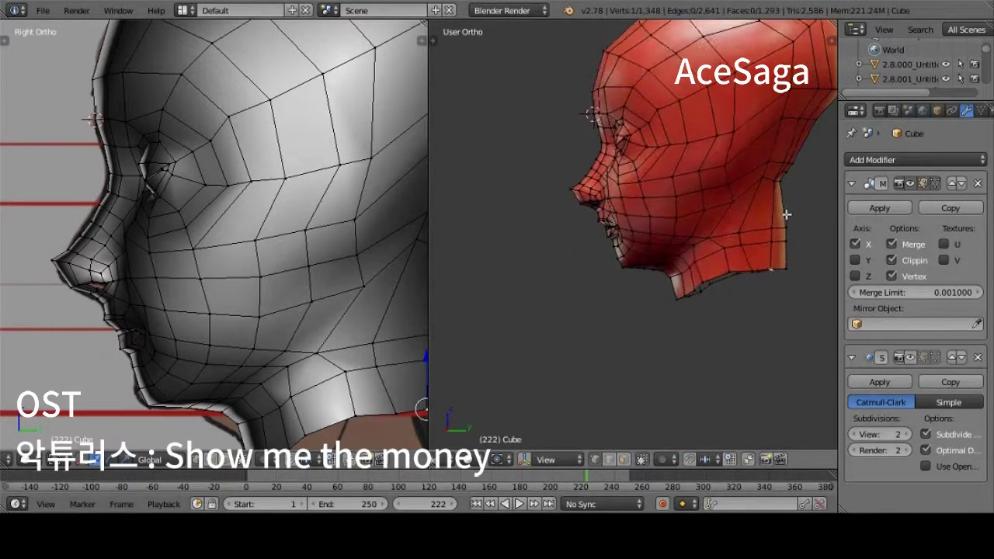
Return to side view and toggle the side reference image's visibility in the properties panel
key(KP_3)
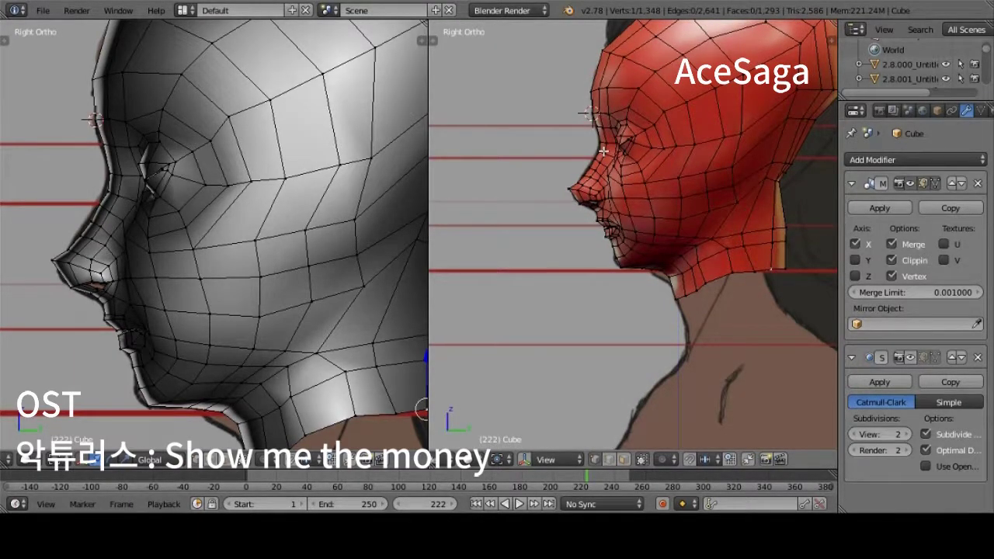
key(n)
scroll(783, 302, down, 3)
click(719, 80)
key(n)
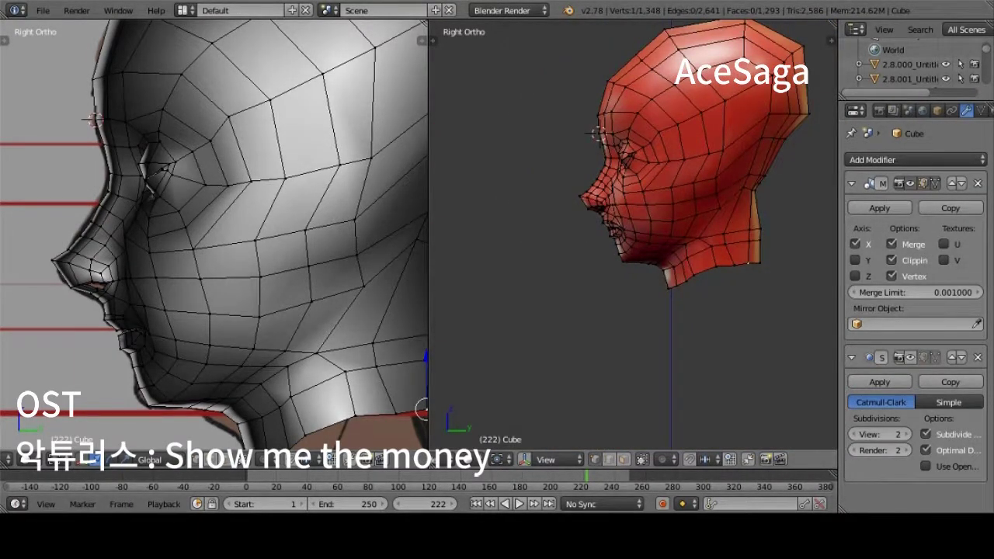
Set the side reference image to size 1.40 with offsets 0.10 and 3.20
key(n)
scroll(627, 333, down, 3)
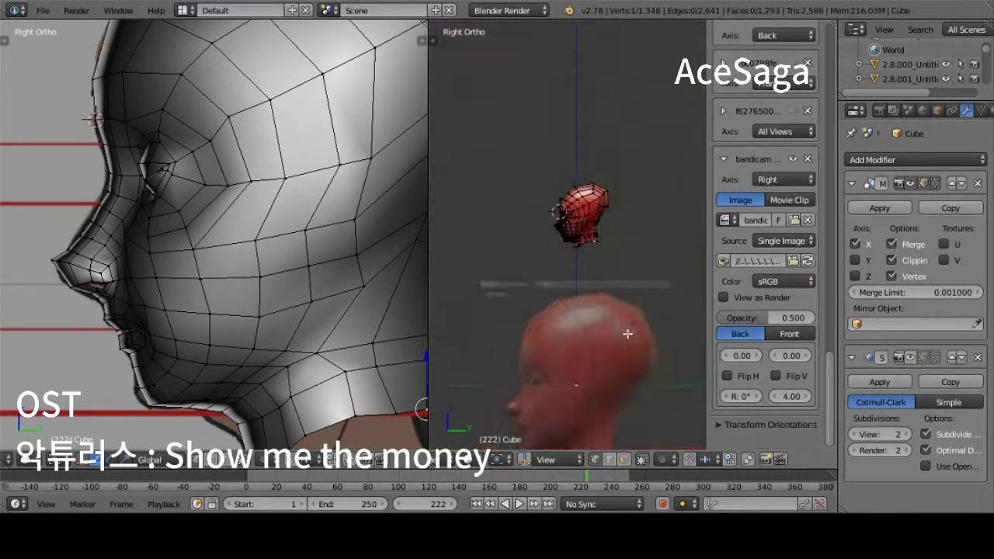
drag(790, 355, 822, 356)
drag(790, 396, 761, 396)
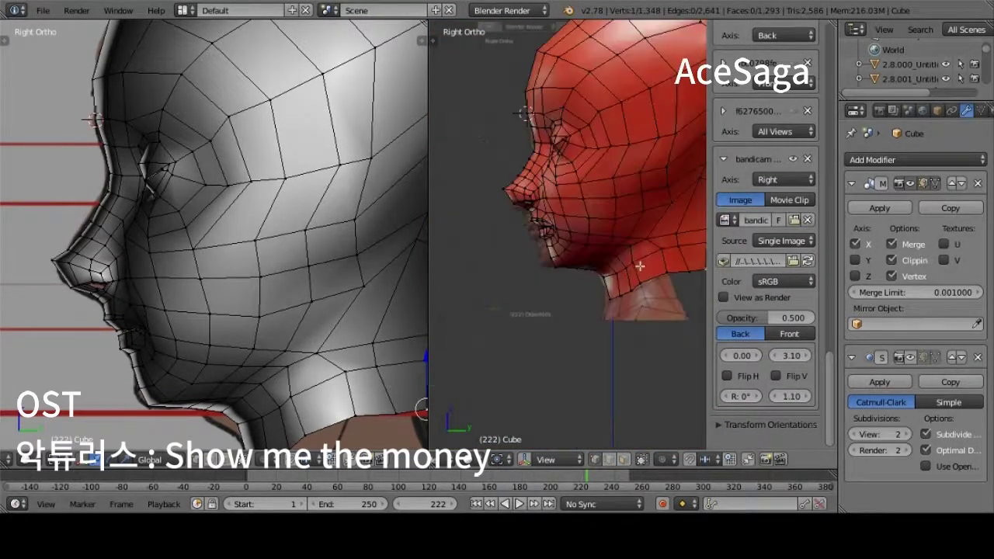
scroll(764, 310, down, 5)
drag(790, 226, 811, 226)
drag(776, 186, 743, 187)
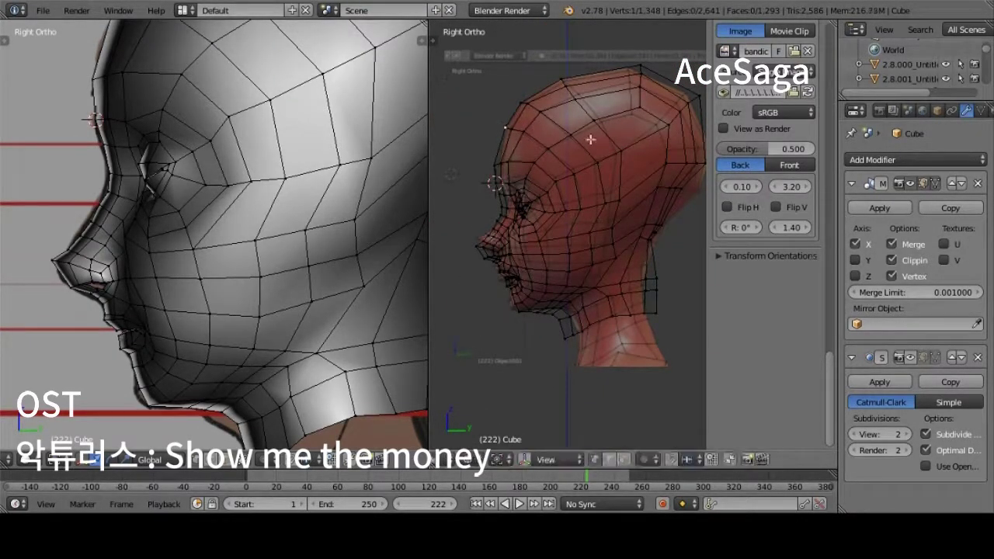
right_click(573, 166)
drag(809, 187, 805, 193)
scroll(800, 190, up, 10)
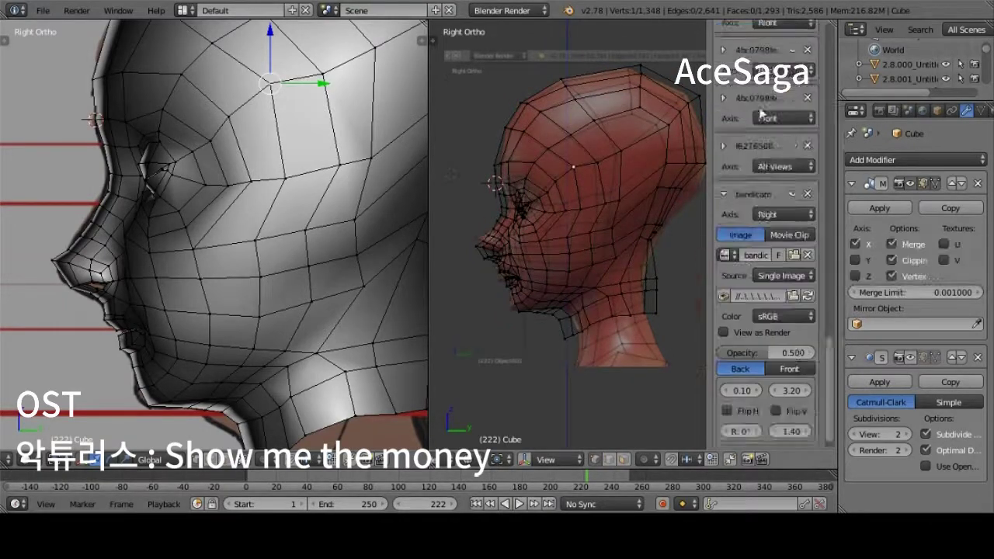
Toggle a background image and grab a neck vertex to move it upward
click(793, 177)
key(g)
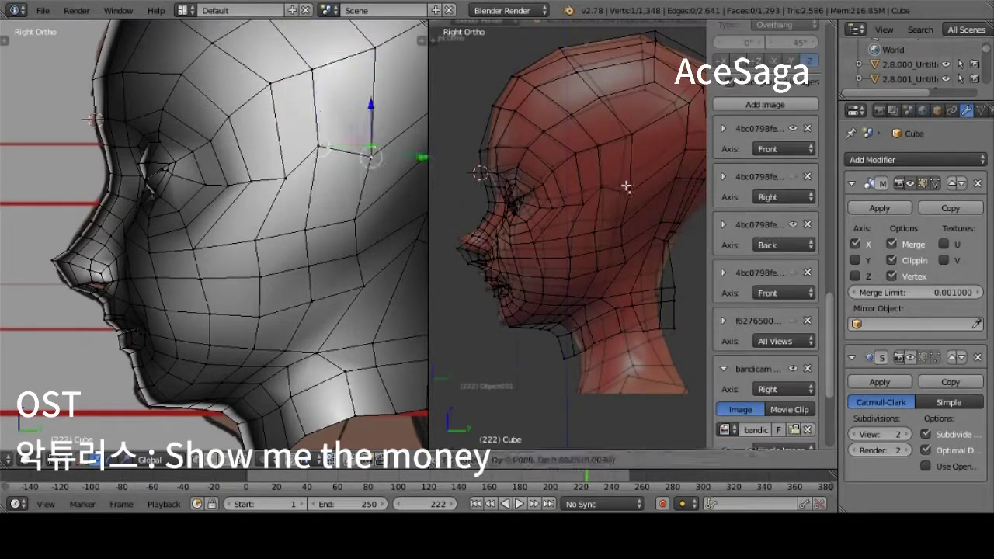
scroll(688, 155, up, 2)
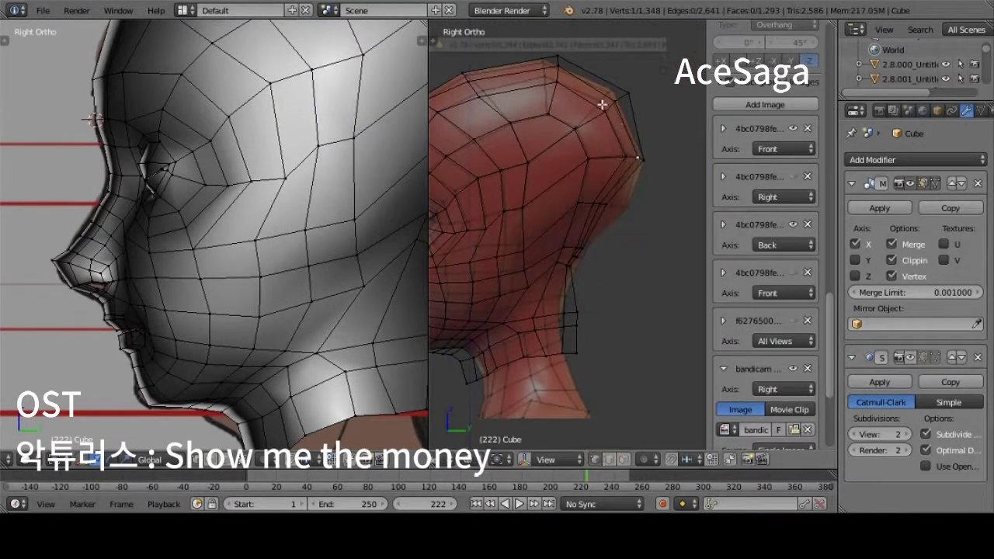
scroll(632, 92, down, 2)
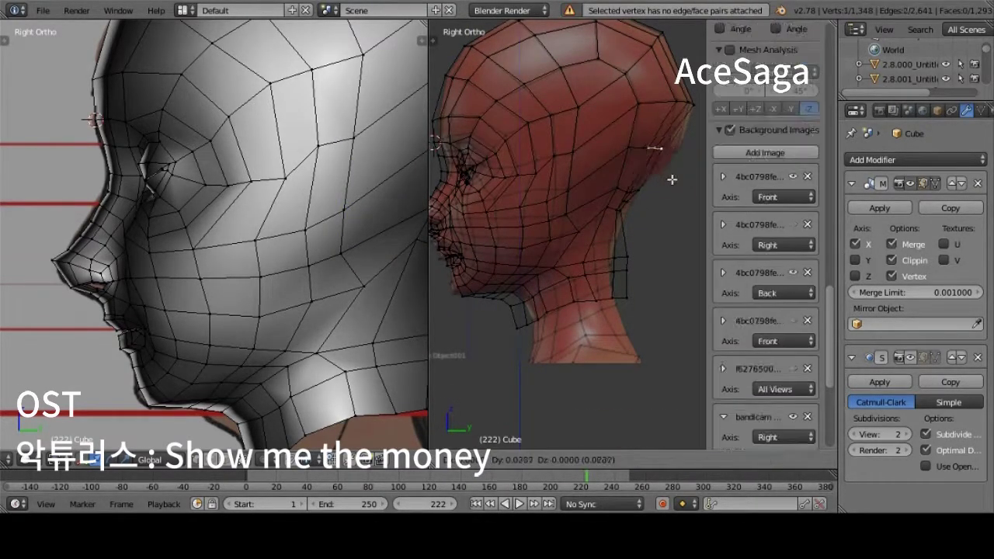
scroll(639, 204, up, 3)
ctrl+scroll(639, 204, down, 2)
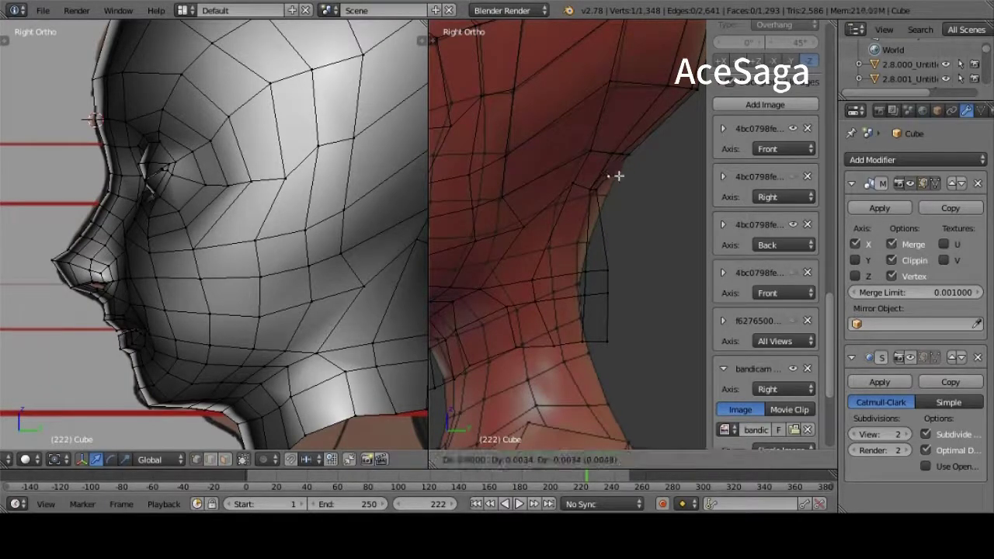
key(g)
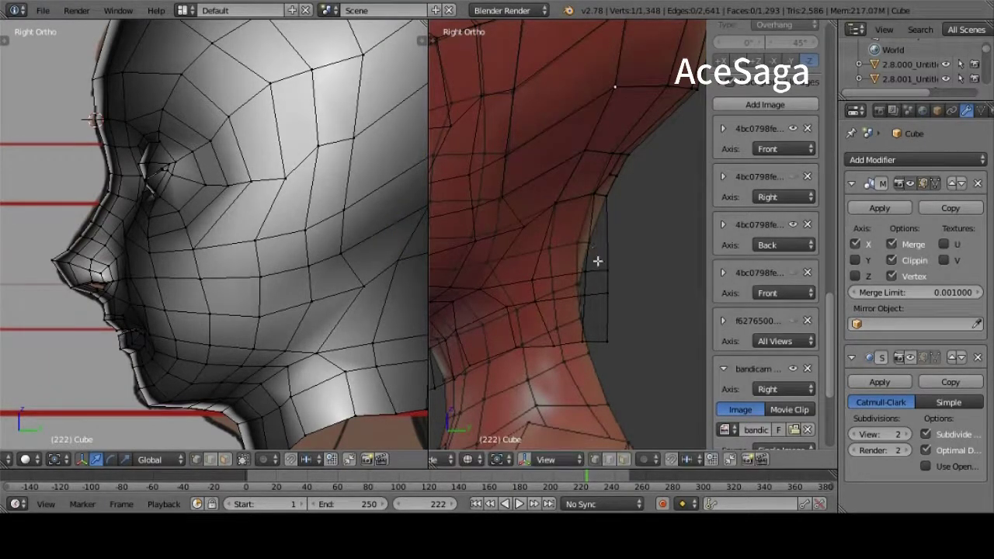
Pick neck, side-of-head and forehead vertices in turn for adjustment
right_click(597, 261)
scroll(497, 171, down, 3)
right_click(510, 204)
scroll(504, 200, up, 3)
right_click(474, 109)
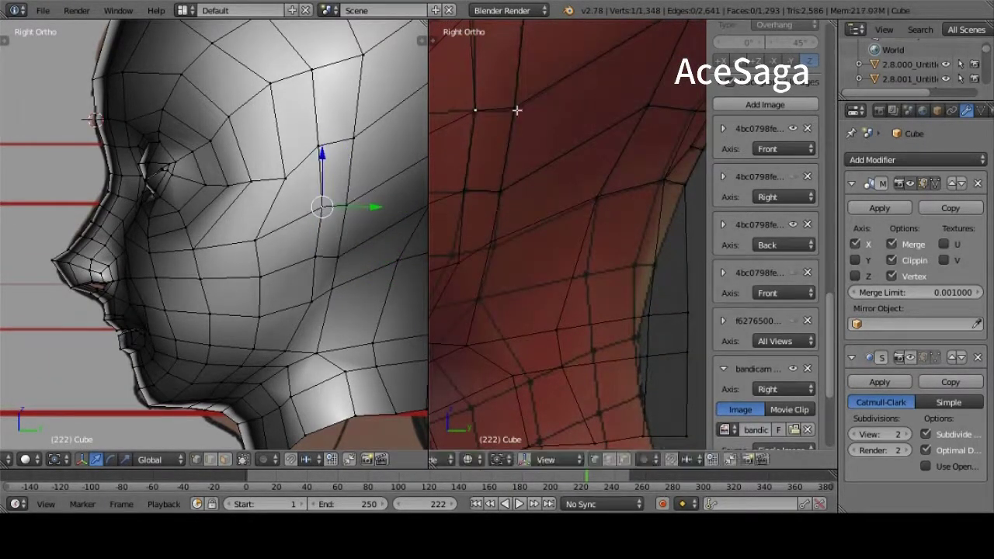
right_click(477, 295)
right_click(599, 251)
right_click(650, 261)
scroll(562, 254, down, 3)
Move the forehead vertex and a vertex beside the eye down onto the cheek
key(g)
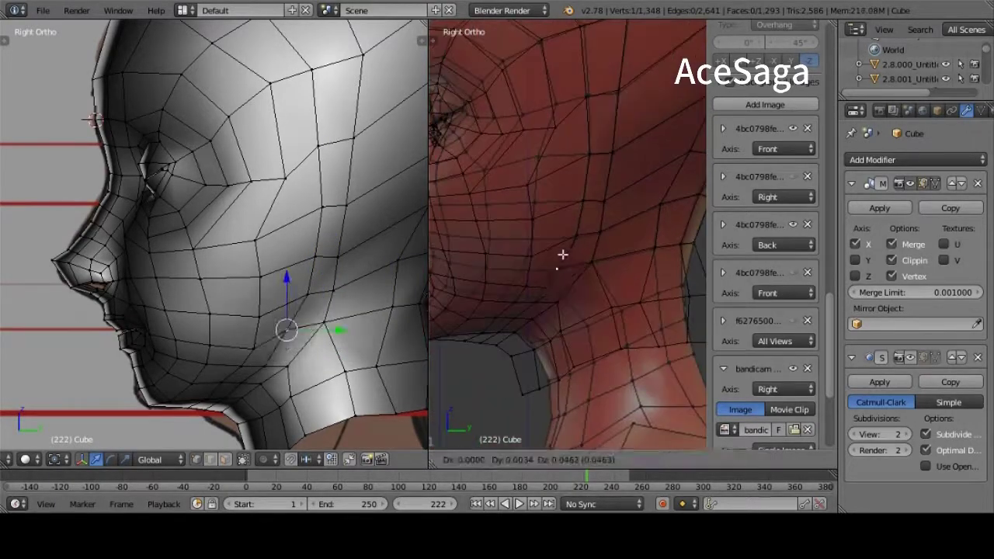
click(474, 160)
scroll(474, 161, down, 3)
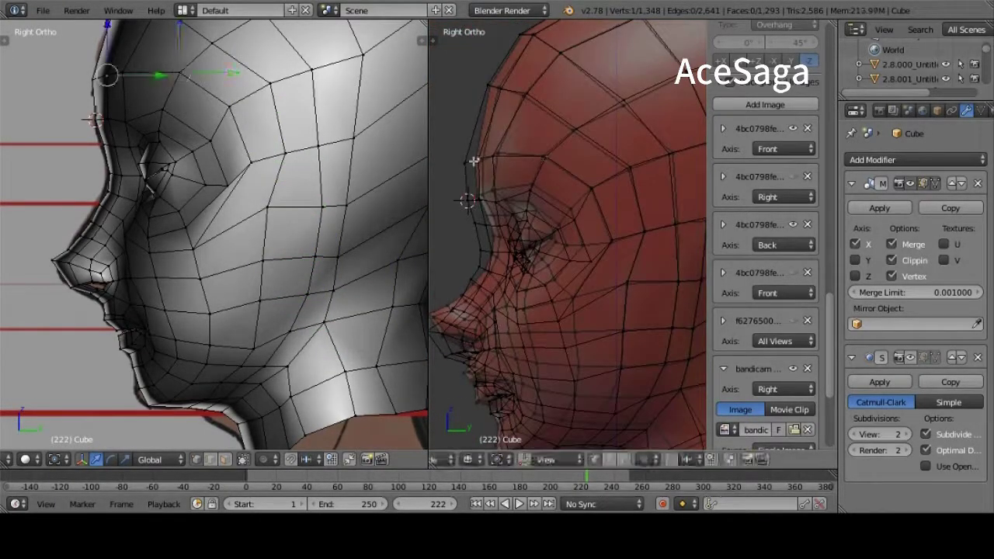
right_click(492, 189)
key(g)
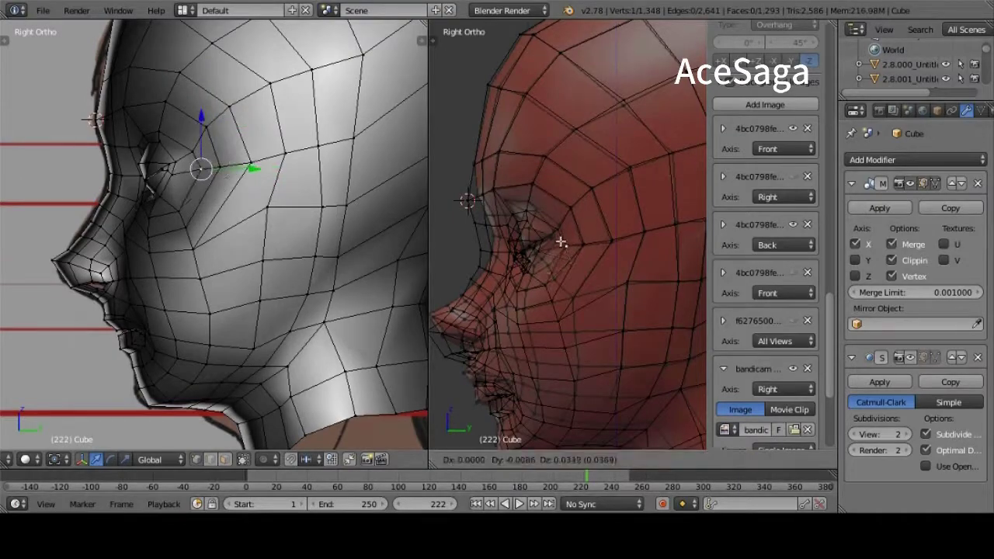
scroll(551, 305, up, 3)
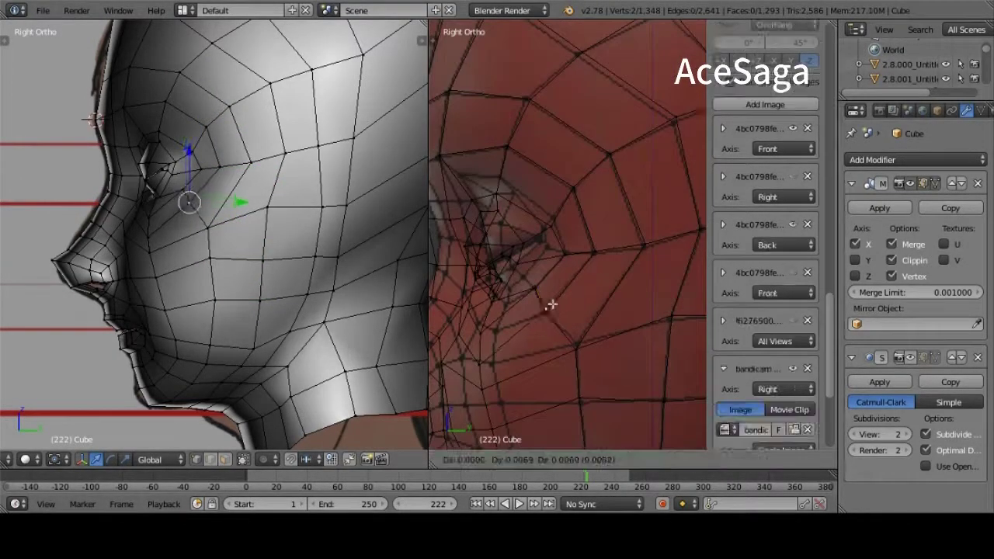
scroll(572, 340, down, 3)
click(643, 358)
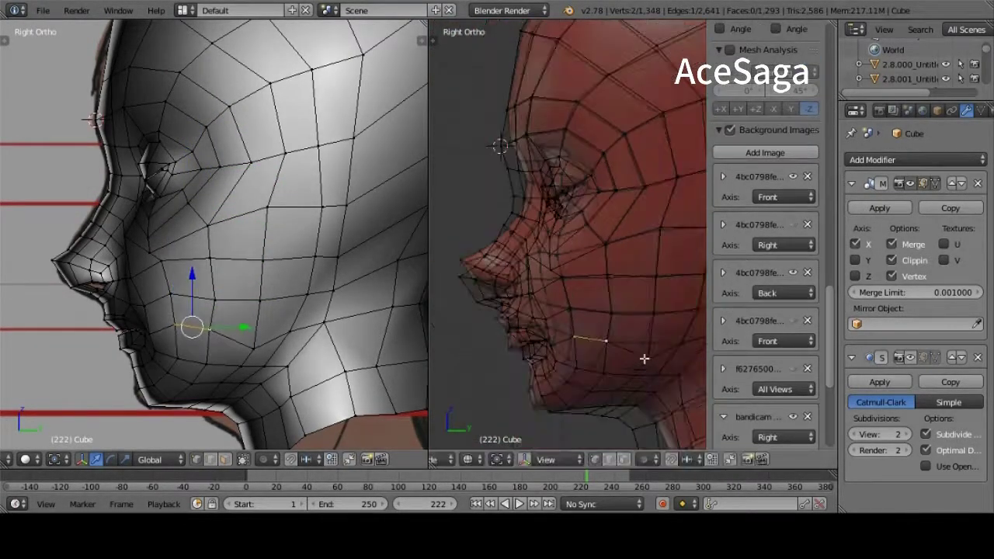
key(g)
click(595, 373)
ctrl+scroll(515, 350, up, 2)
Adjust two vertices beside the eye, one lower toward the cheek, one higher
right_click(559, 168)
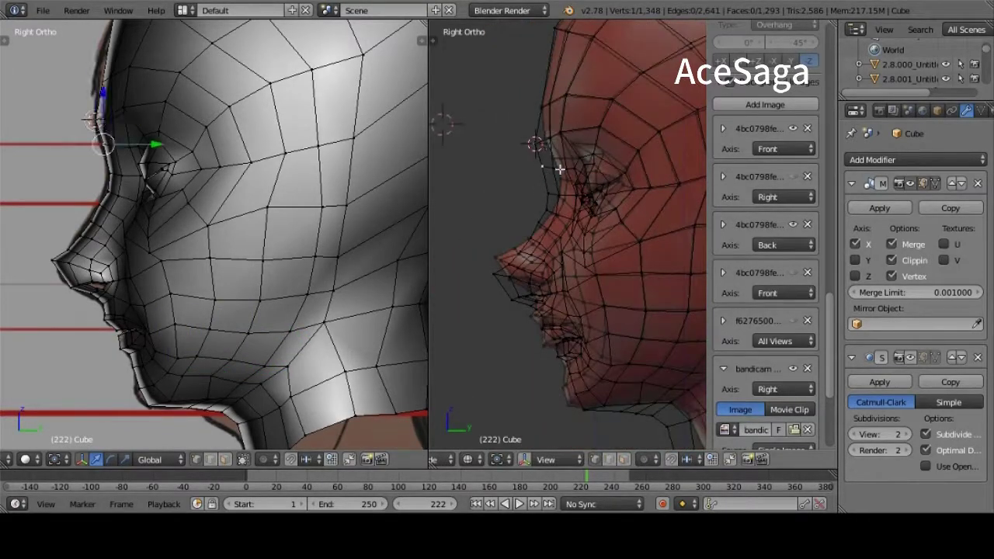
right_click(548, 118)
scroll(593, 100, up, 2)
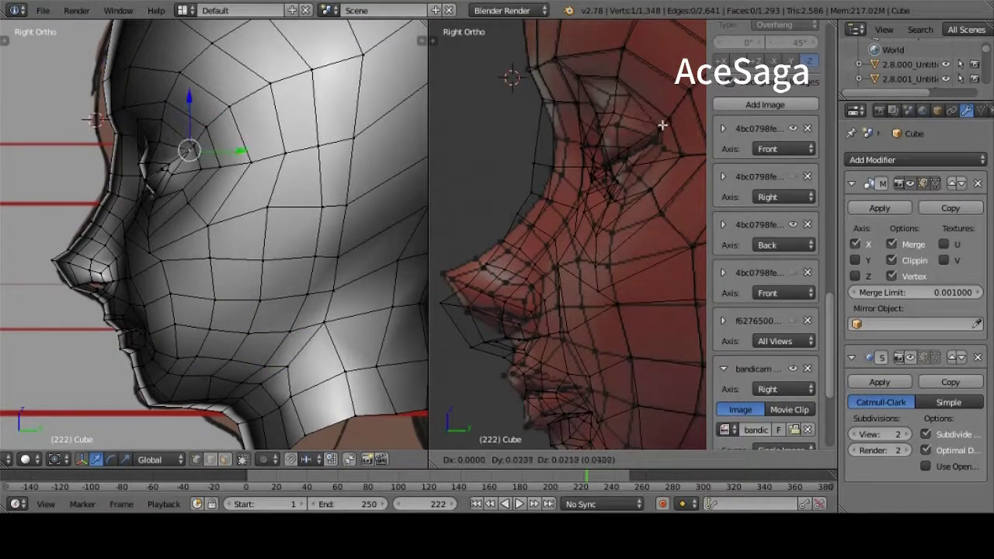
click(593, 229)
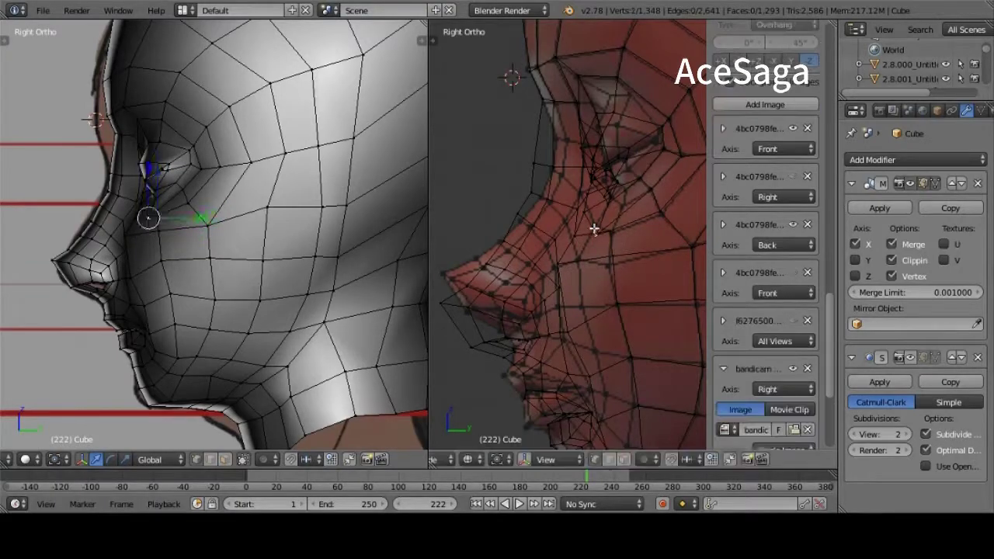
click(566, 128)
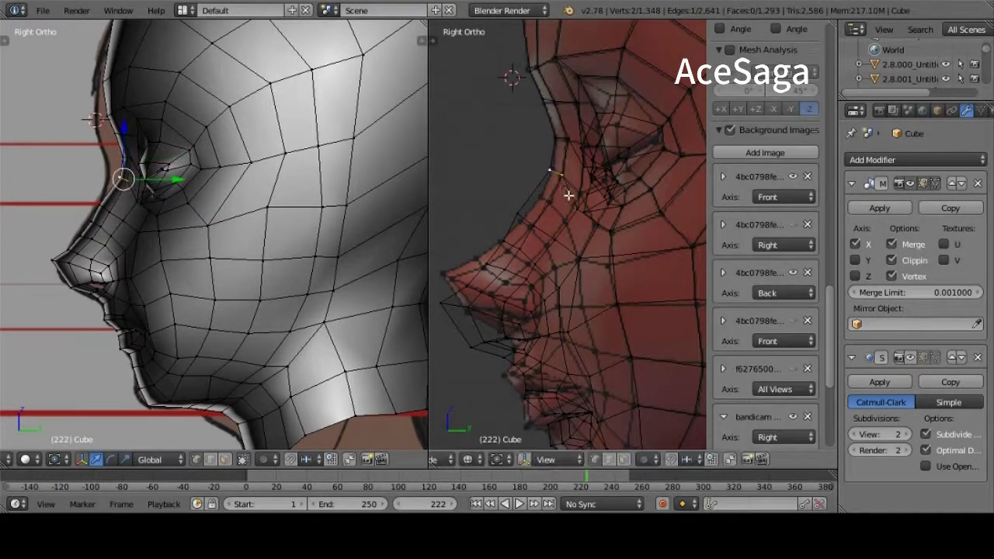
Lower the nose-bridge vertex, then check the shape and return to side view
shift+right_click(550, 198)
right_click(501, 237)
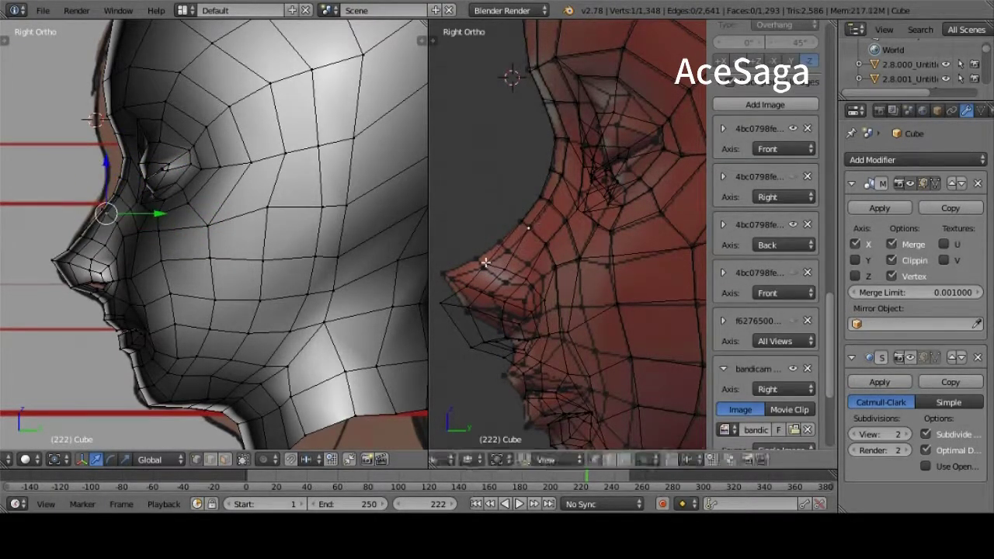
key(g)
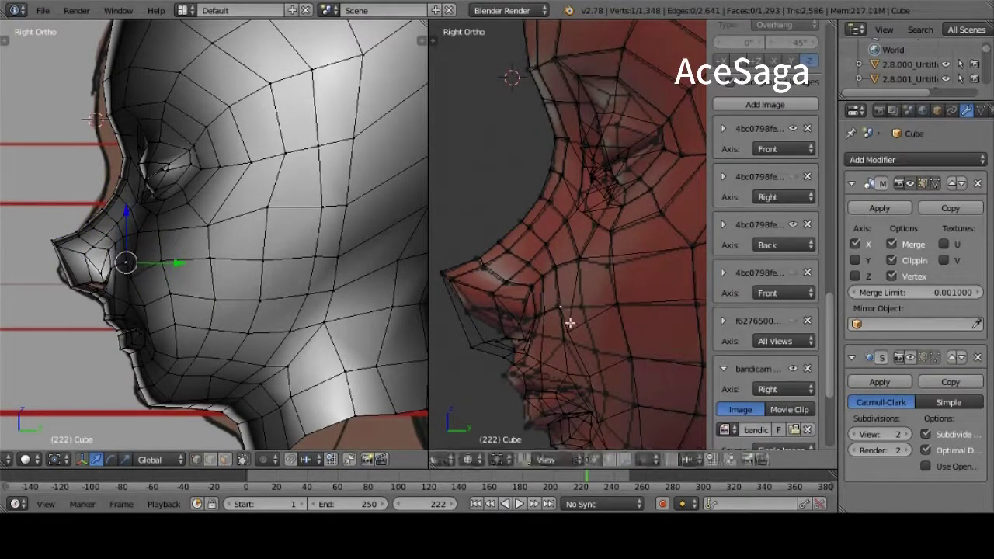
scroll(569, 322, up, 2)
key(g)
click(543, 366)
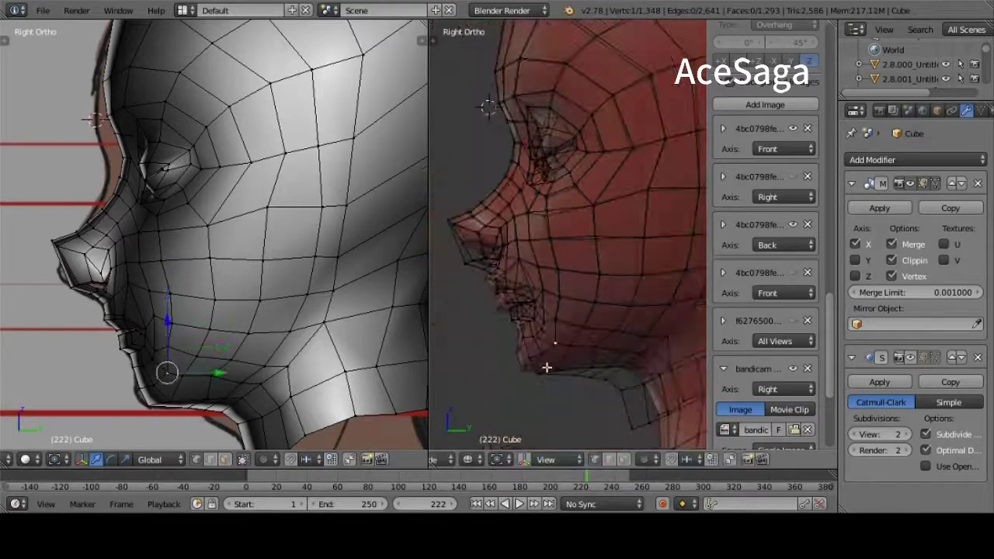
scroll(544, 366, down, 3)
middle_drag(543, 366, 675, 297)
key(KP_3)
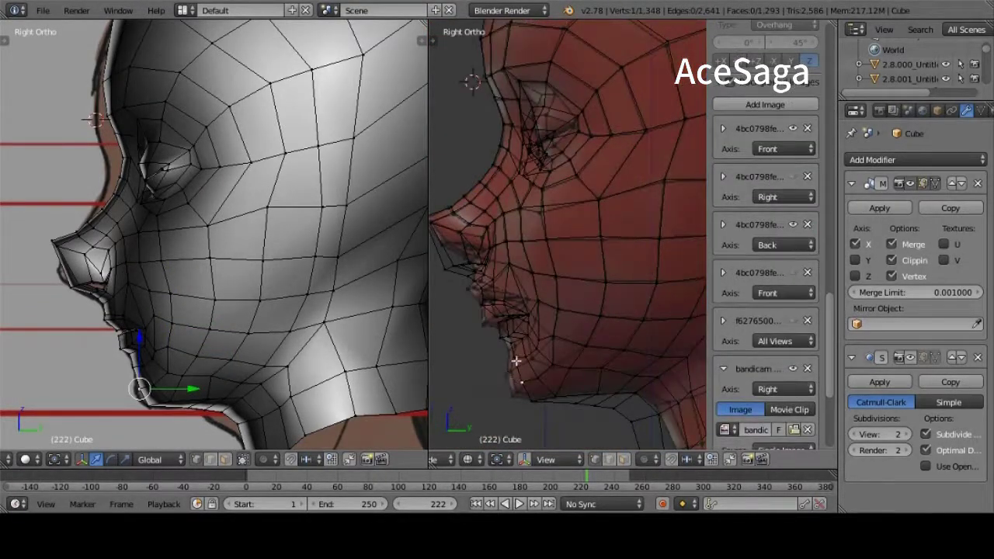
scroll(525, 329, up, 4)
Move the under-chin and neck vertices onto the side reference profile
right_click(525, 329)
shift+right_click(525, 329)
scroll(525, 329, down, 2)
key(g)
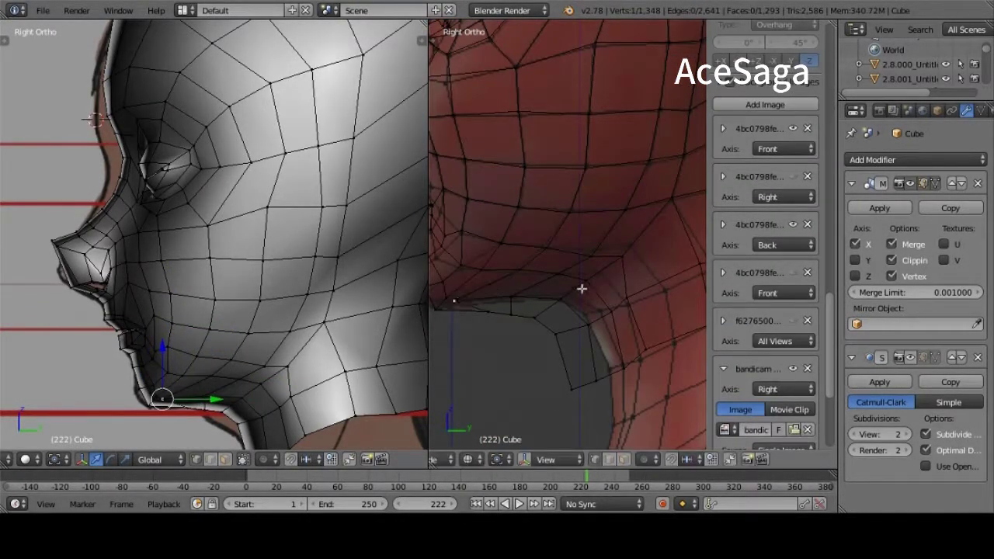
scroll(582, 288, down, 3)
right_click(572, 381)
right_click(535, 386)
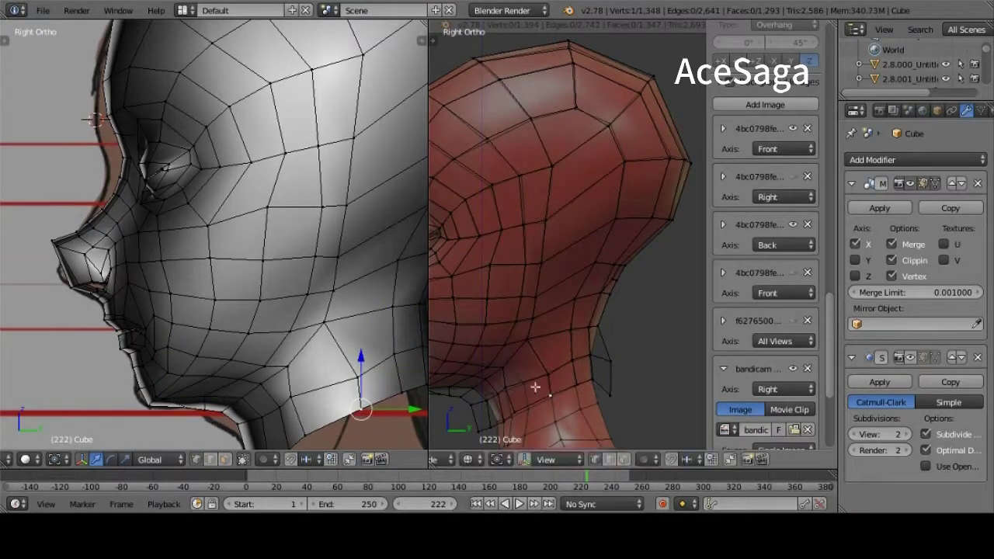
scroll(535, 387, down, 2)
shift+right_click(544, 299)
key(g)
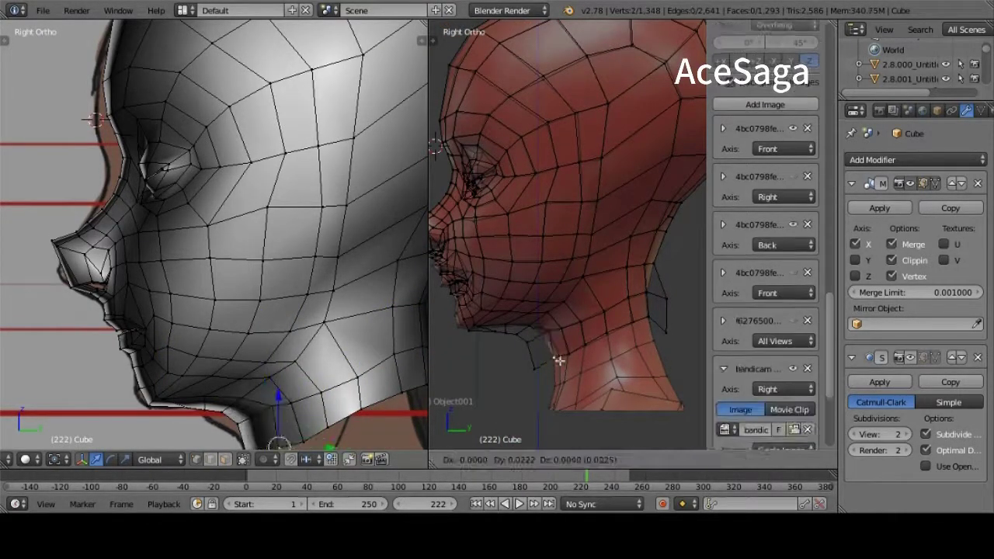
click(551, 362)
scroll(530, 308, up, 3)
Reposition the chin vertex to follow the side reference outline
right_click(530, 308)
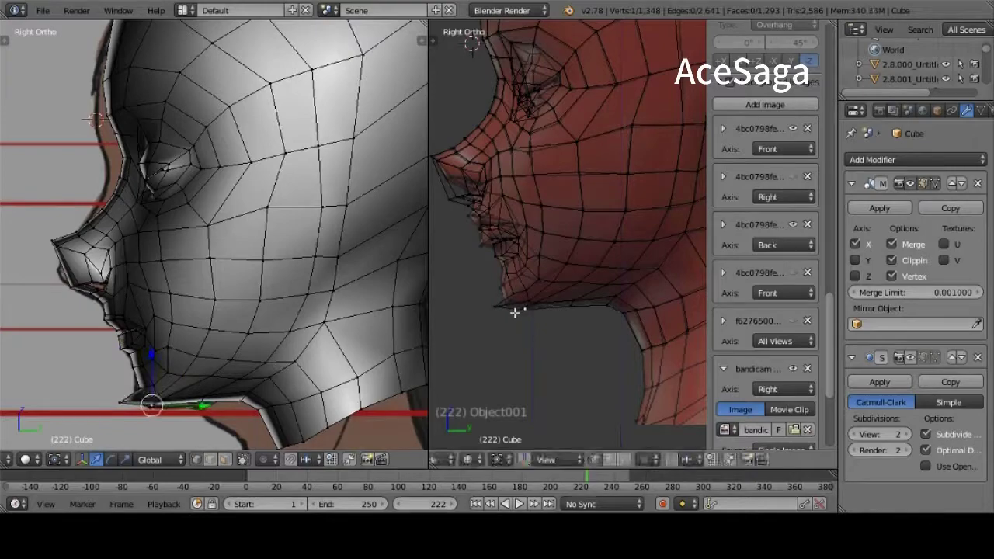
key(g)
click(543, 271)
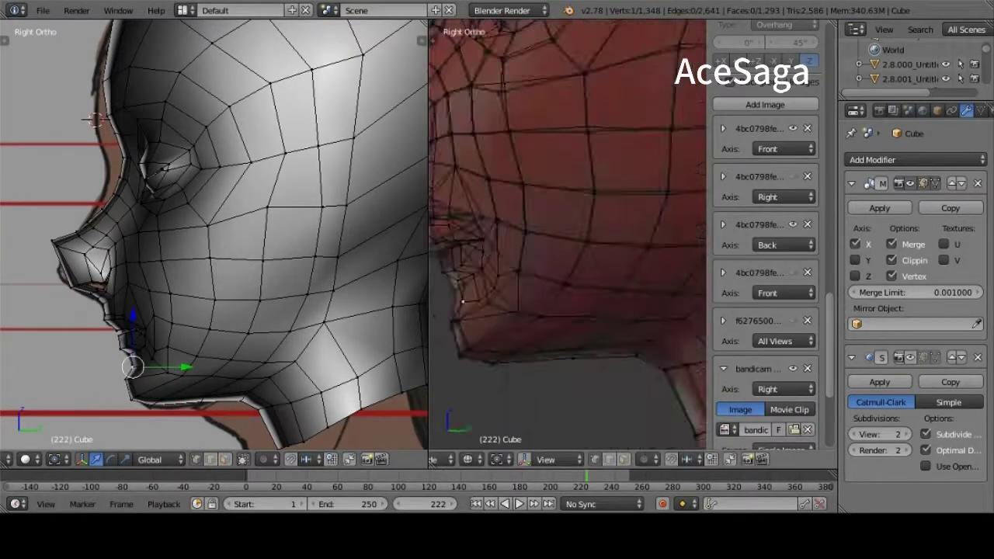
scroll(603, 269, up, 2)
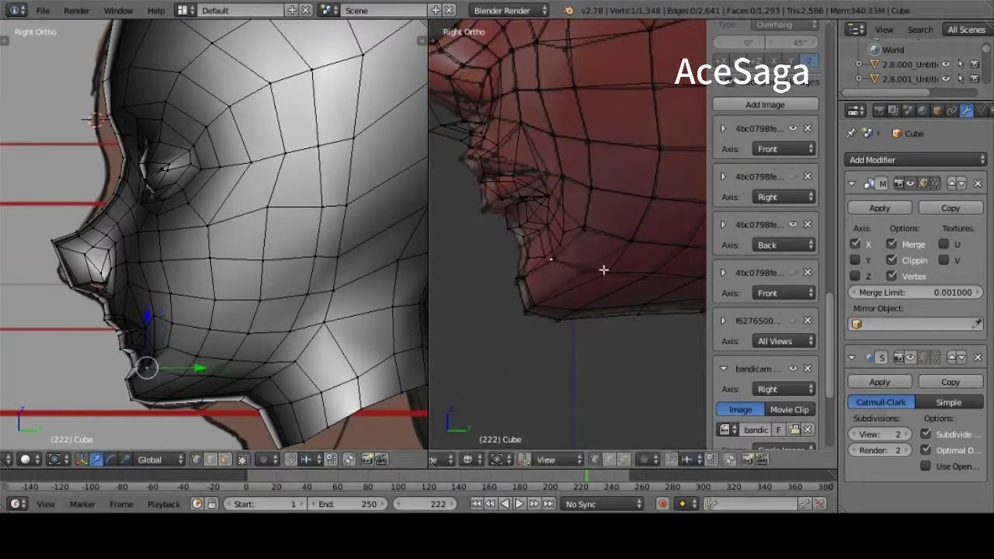
click(504, 204)
scroll(497, 164, down, 3)
scroll(561, 268, up, 4)
shift+right_click(561, 268)
Move the selected eye vertices, including a lower eye vertex, to fit the side reference
key(g)
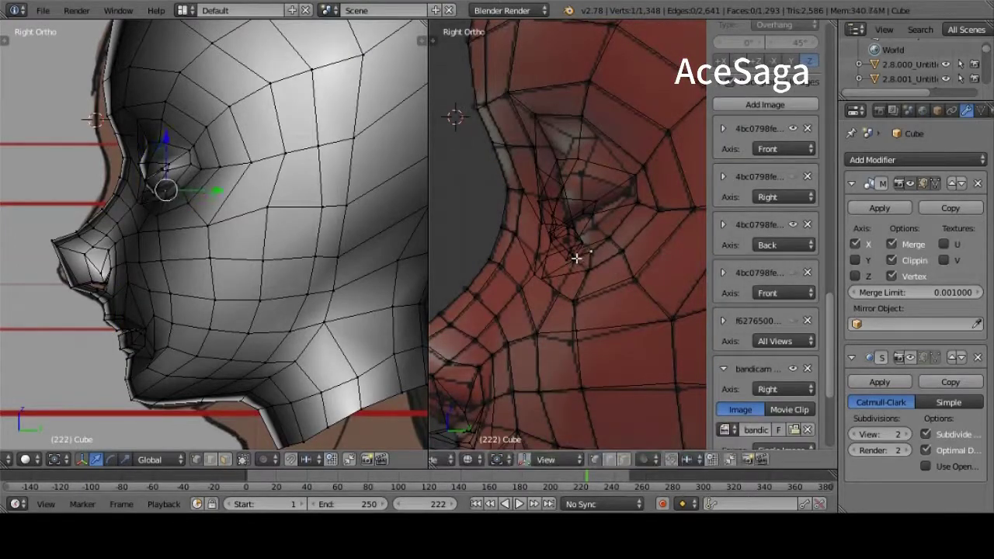
key(g)
scroll(541, 198, up, 1)
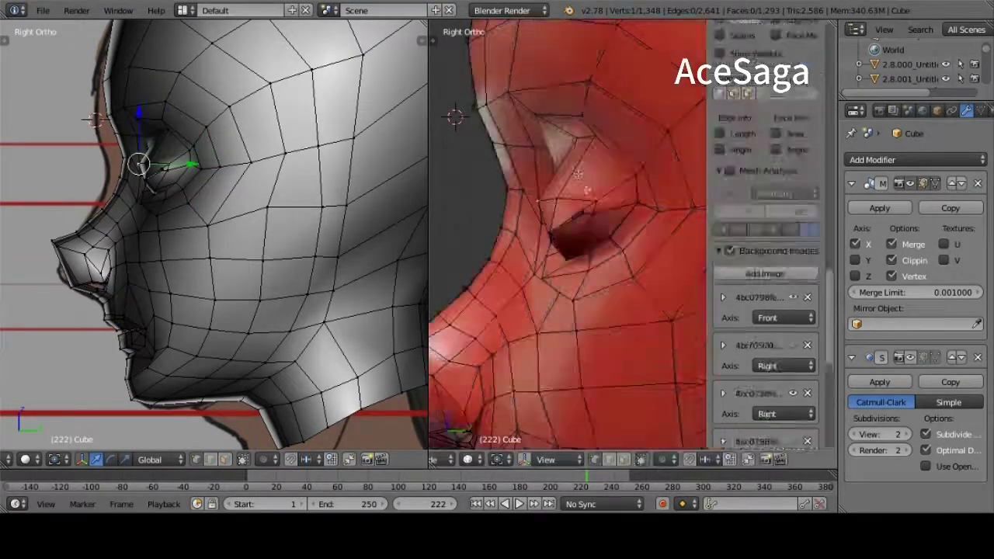
scroll(617, 184, down, 2)
scroll(595, 195, down, 1)
right_click(609, 229)
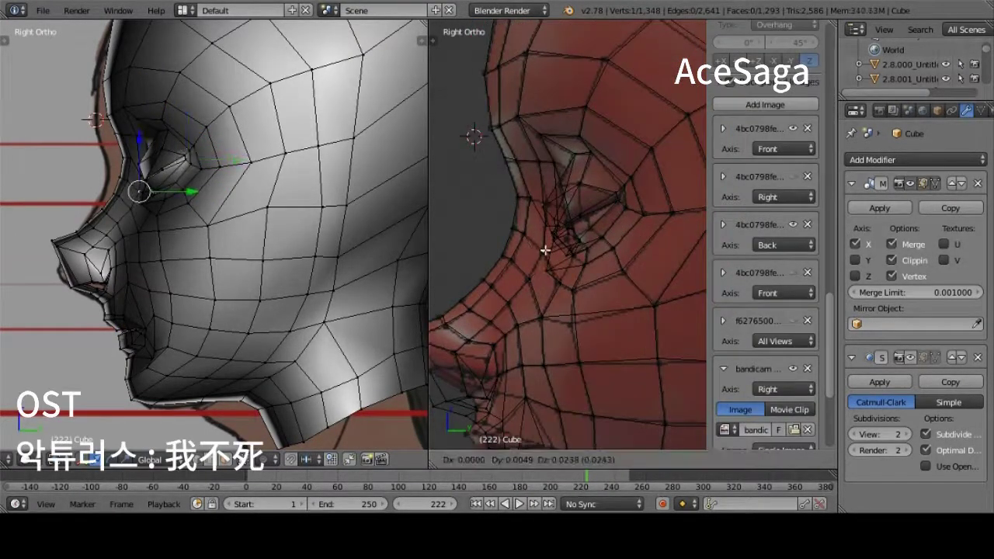
middle_drag(610, 229, 587, 354)
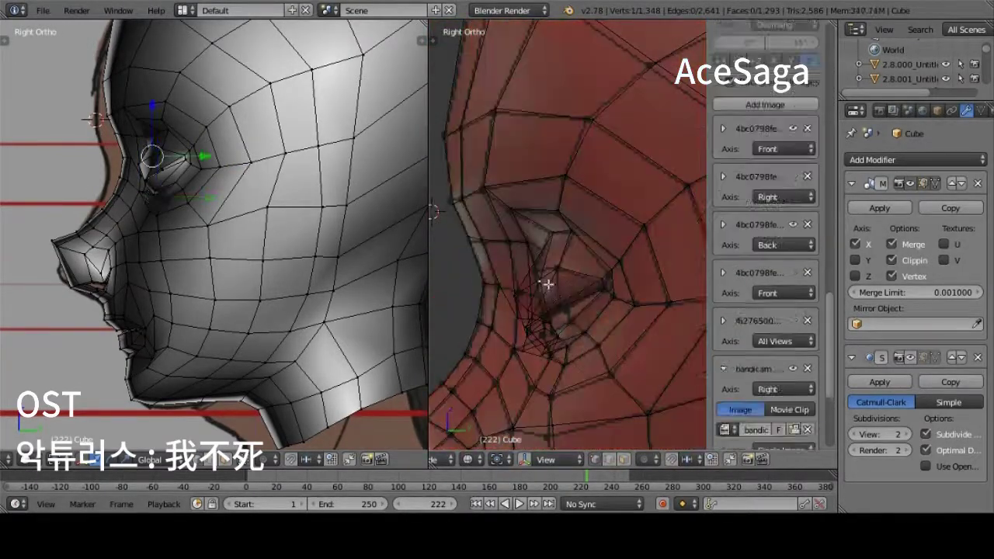
scroll(555, 248, down, 5)
scroll(625, 317, up, 5)
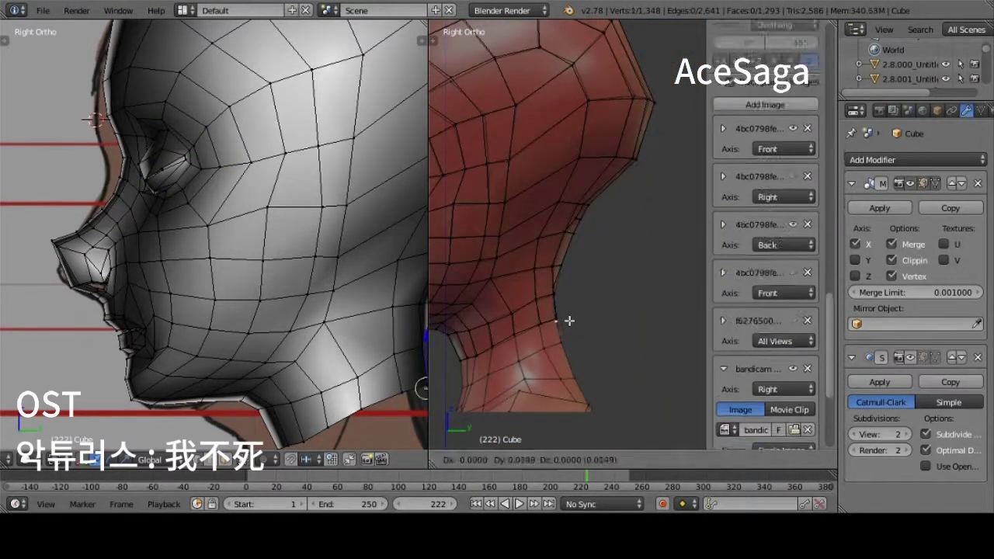
scroll(562, 296, down, 5)
scroll(565, 232, up, 6)
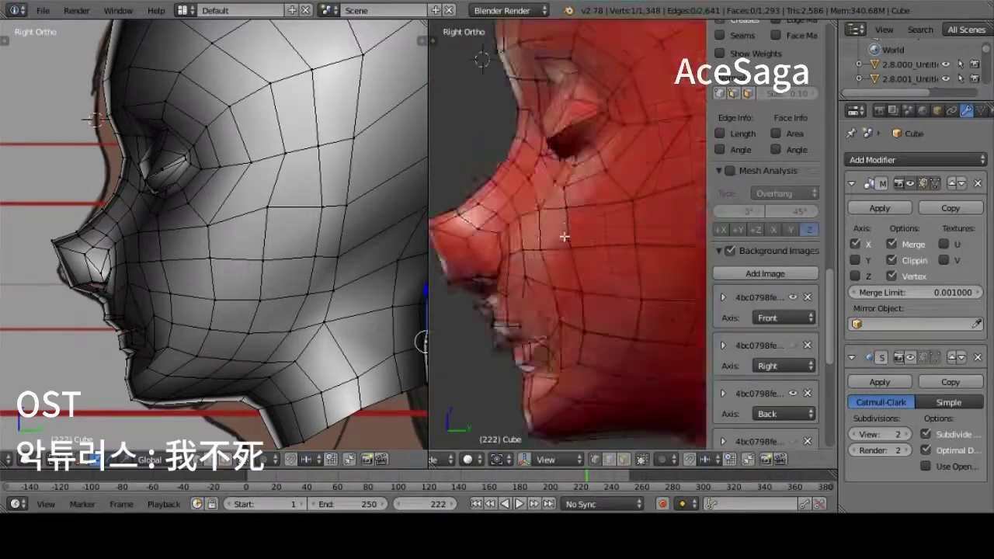
Pull the nose tip vertex upward to match the side profile
shift+right_click(477, 267)
scroll(765, 311, down, 6)
right_click(492, 261)
key(g)
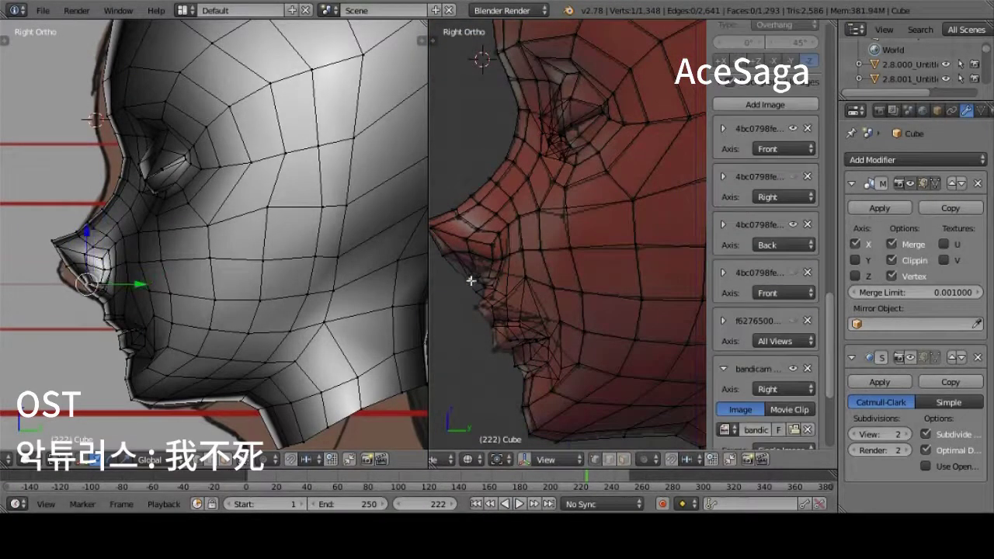
key(g)
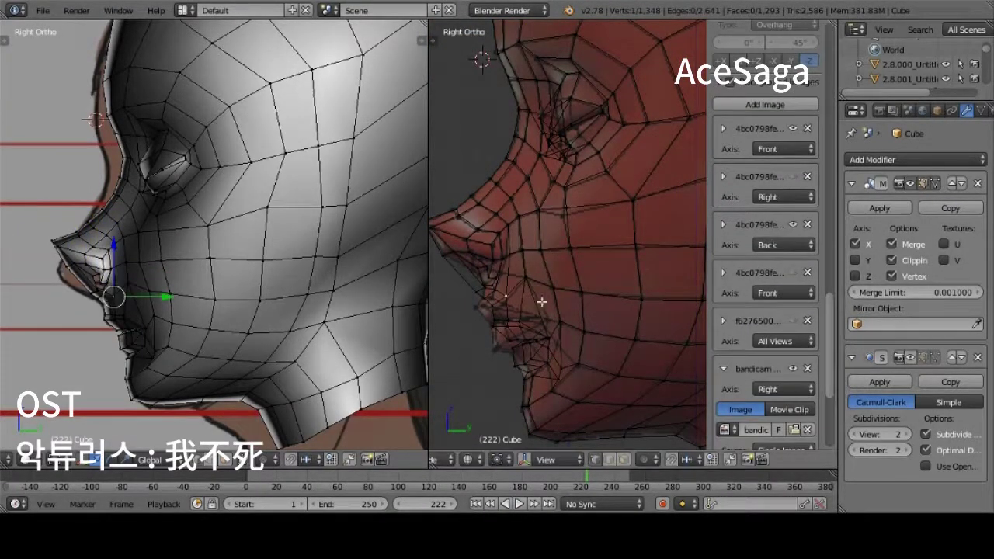
scroll(474, 285, up, 2)
key(g)
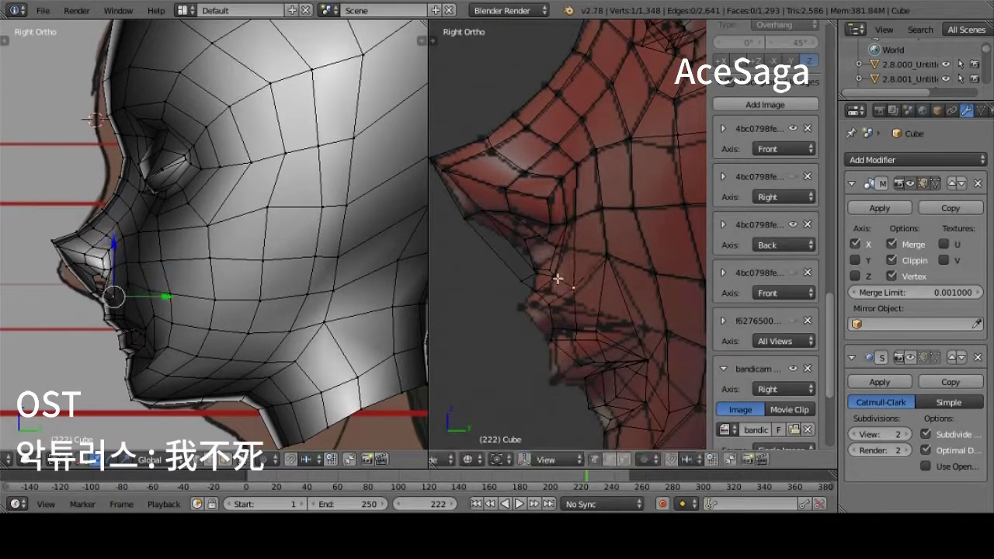
scroll(553, 321, down, 1)
key(g)
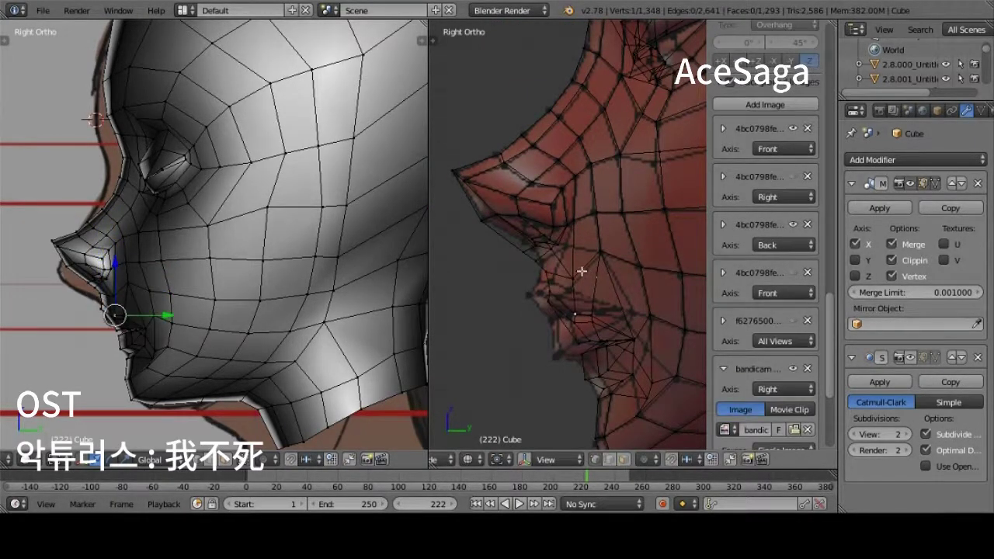
scroll(578, 260, up, 1)
Circle-select a mouth vertex and make small adjustments to its position
key(a)
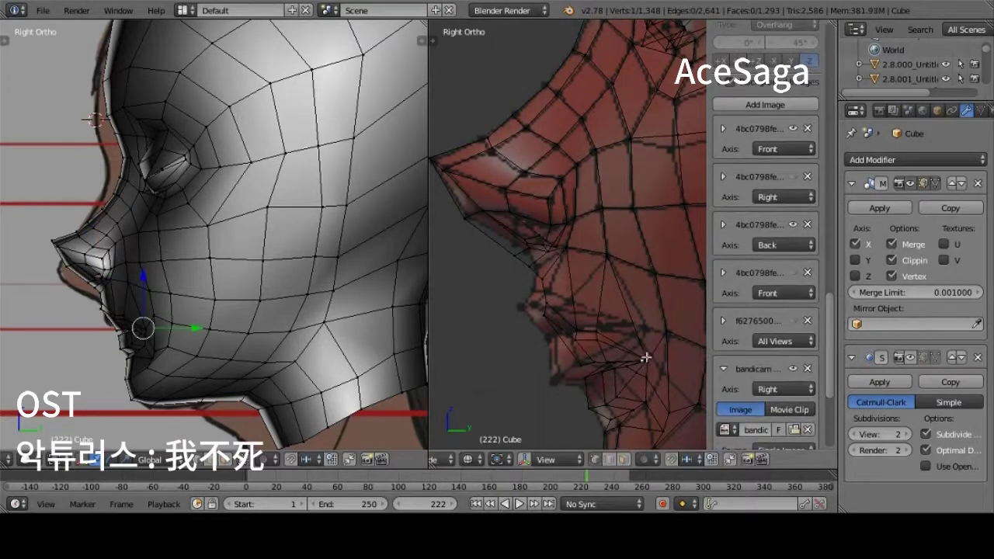
key(c)
drag(603, 350, 609, 355)
middle_drag(609, 355, 556, 307)
click(557, 307)
key(Escape)
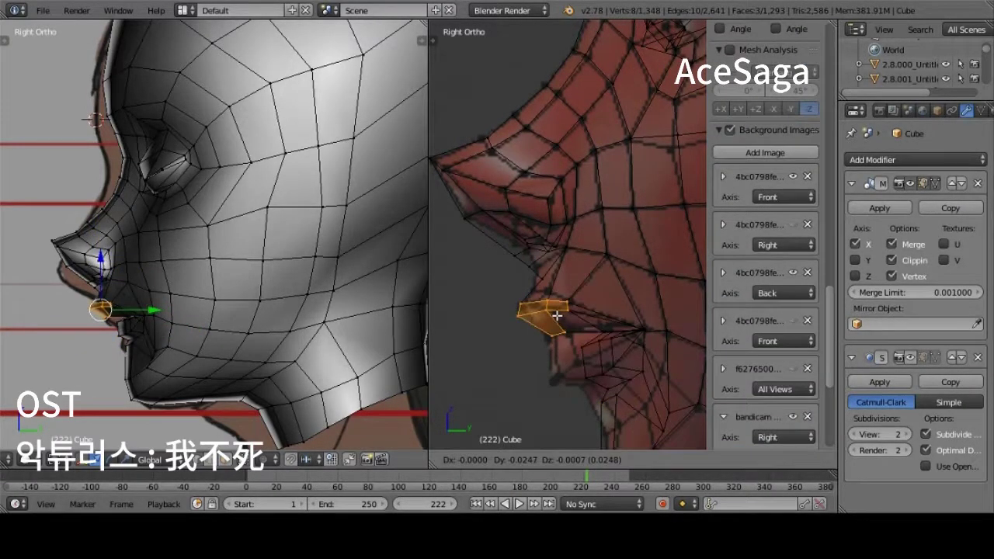
key(g)
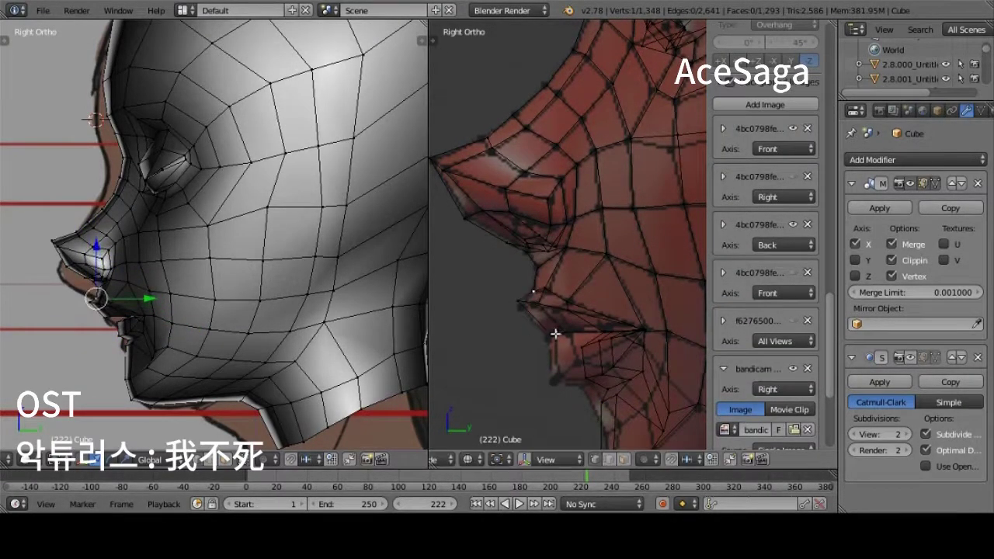
key(g)
click(578, 313)
click(554, 316)
middle_drag(554, 317, 627, 326)
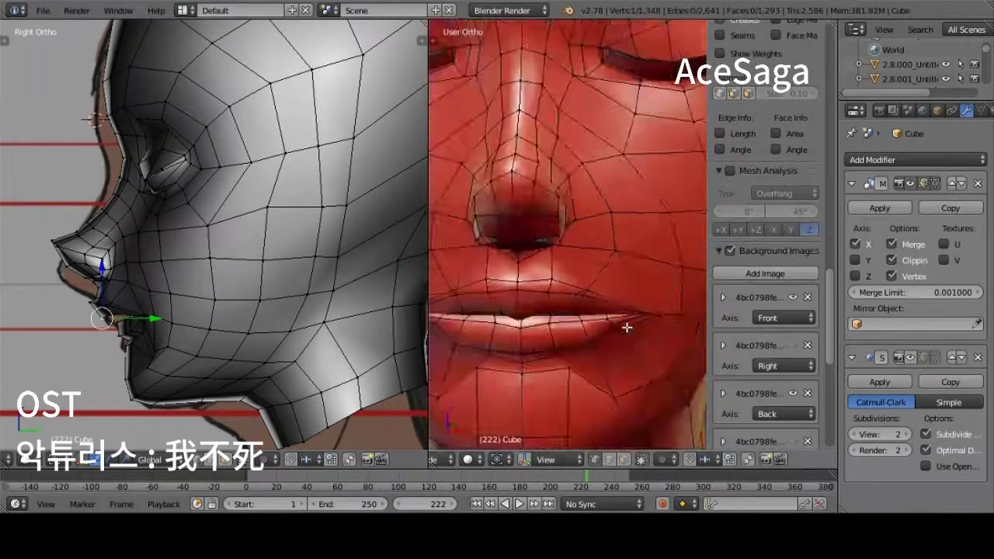
scroll(466, 279, down, 3)
scroll(466, 280, down, 2)
In side view, grow the selection around the nose vertex and shift it up and left
key(KP_3)
scroll(570, 347, up, 5)
key(ctrl+KP_Add)
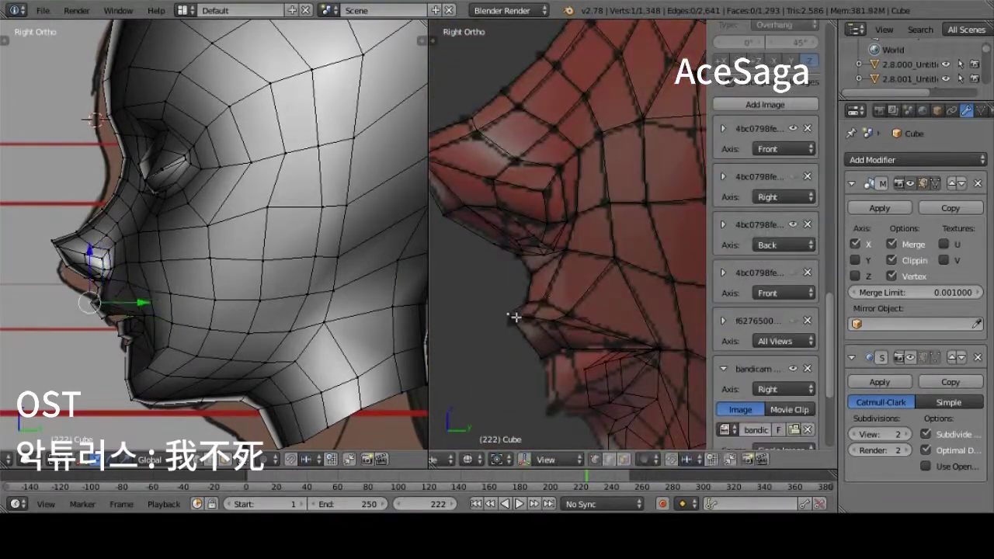
key(g)
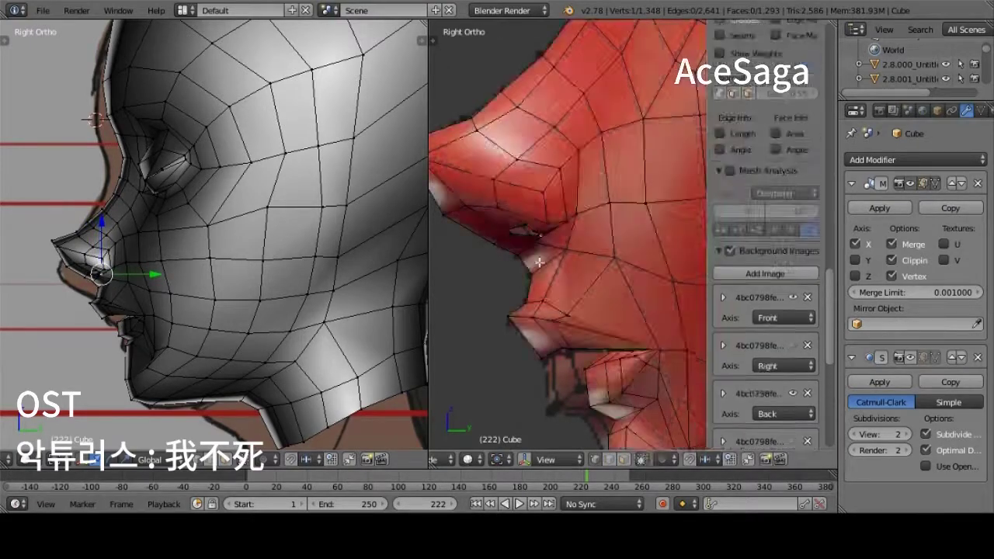
click(456, 219)
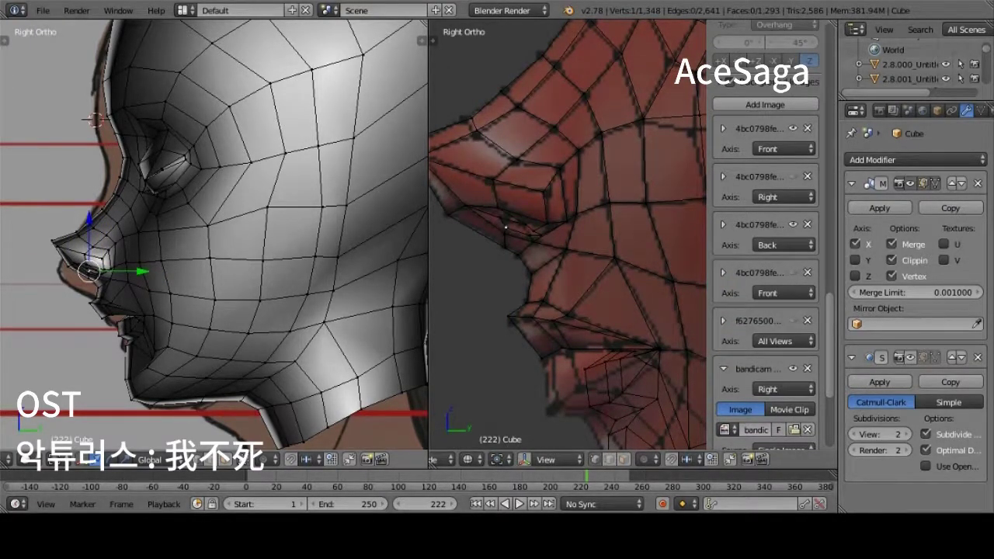
scroll(566, 326, down, 2)
Select two neighbouring lip vertices in the side view
right_click(552, 321)
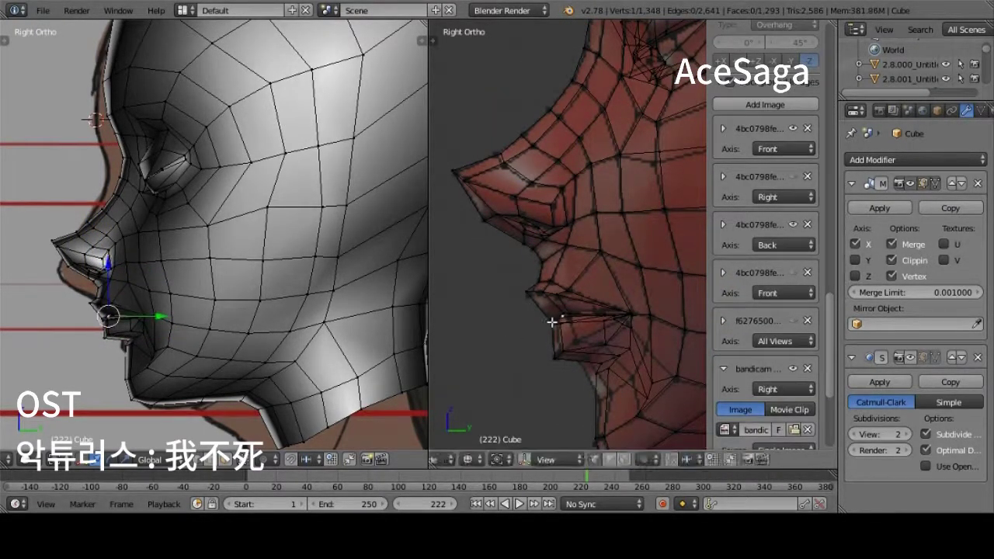
scroll(560, 336, down, 1)
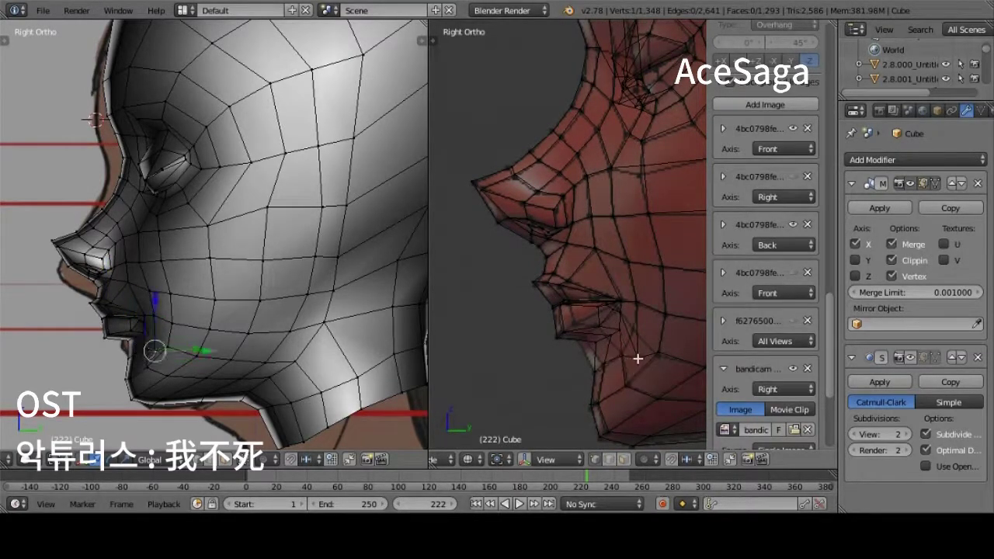
right_click(573, 315)
scroll(607, 326, up, 2)
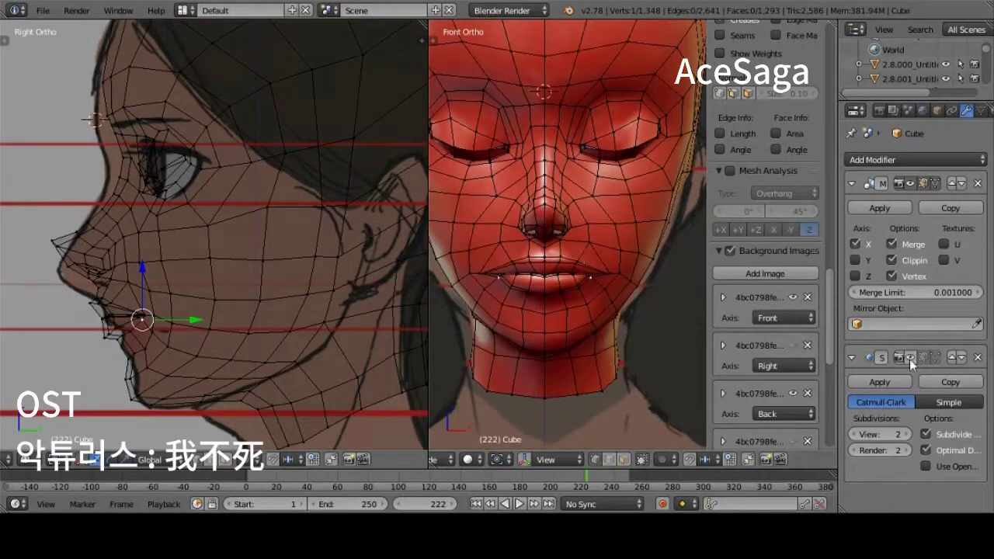
key(KP_3)
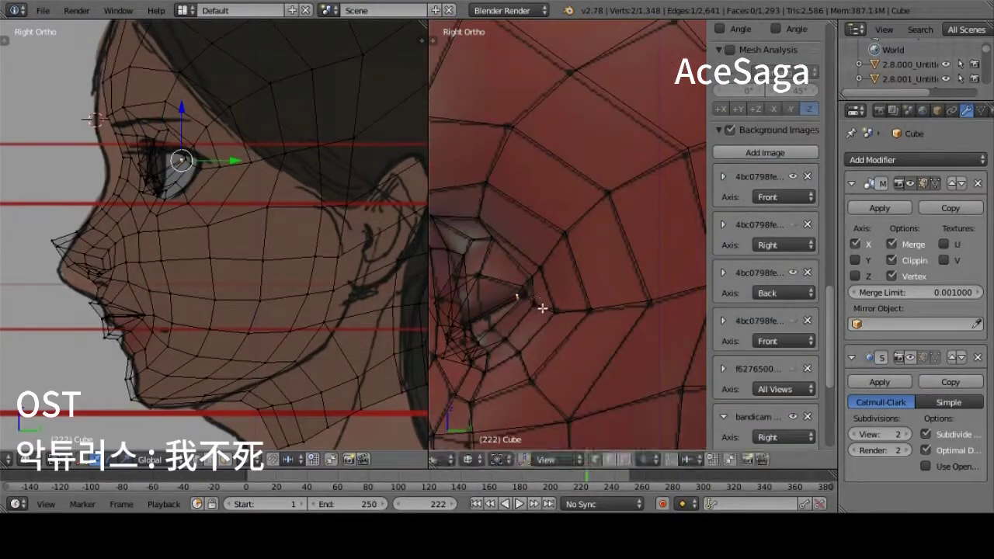
Move an eyelid vertex, checking it from the front and side views
right_click(542, 308)
key(g)
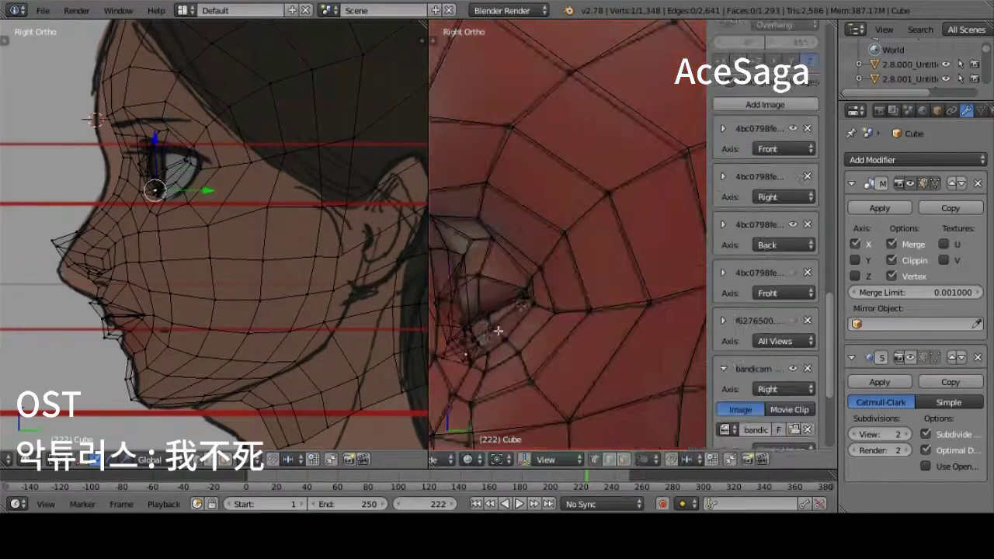
middle_drag(498, 331, 598, 332)
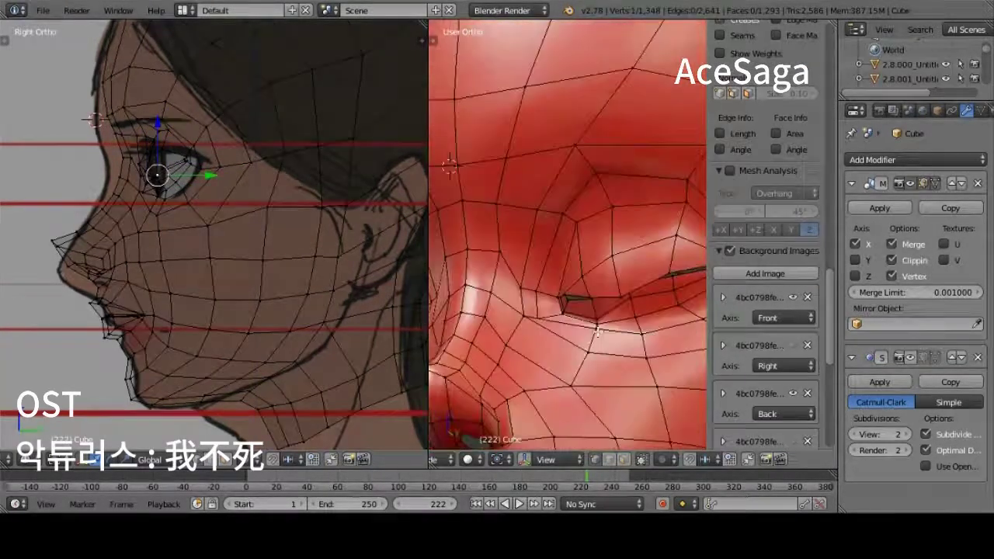
key(KP_3)
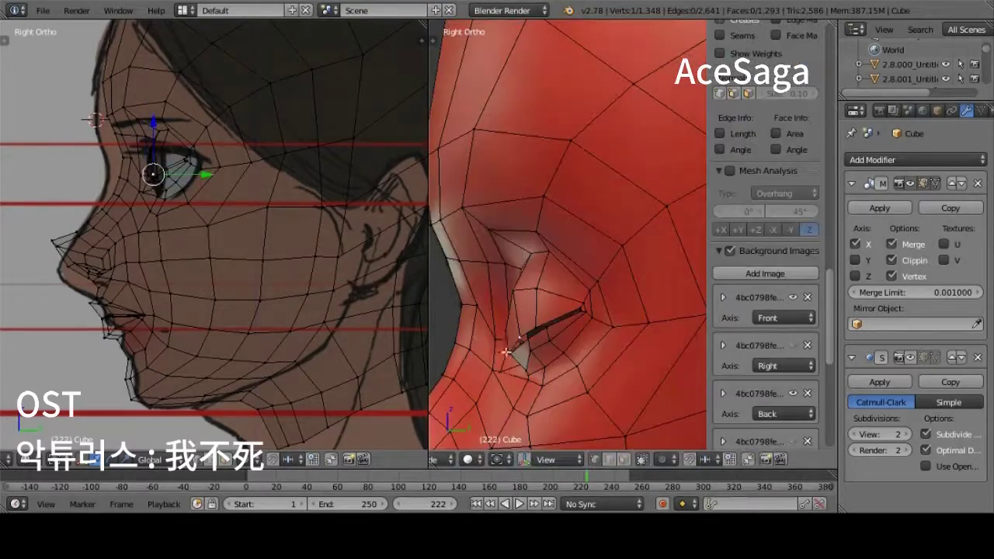
key(KP_1)
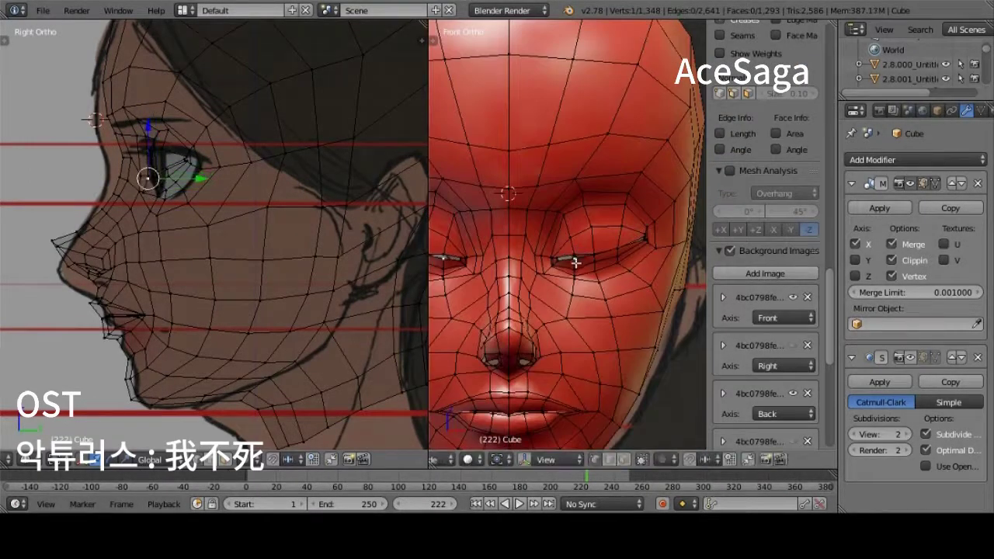
key(KP_3)
key(KP_1)
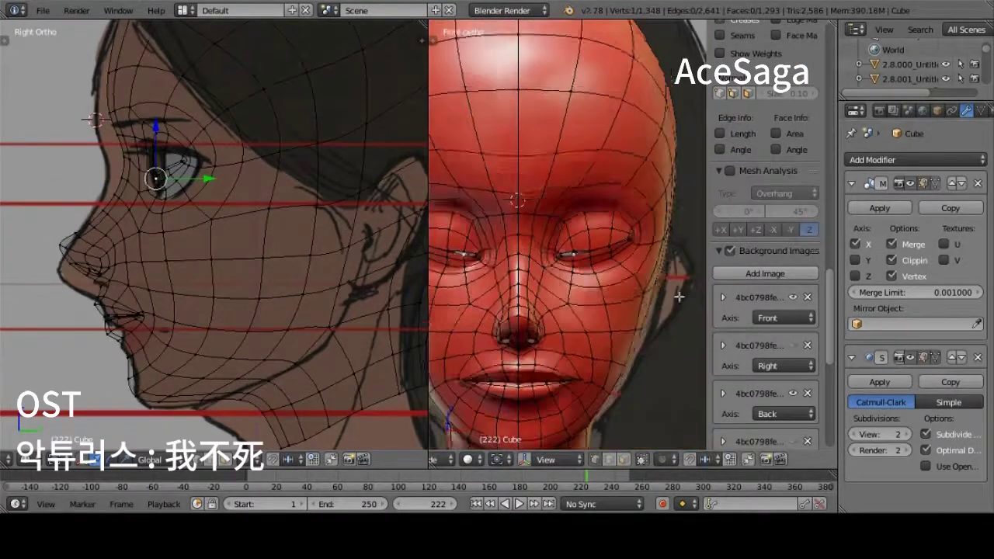
middle_drag(602, 266, 465, 344)
Reveal the hidden body mesh with Alt+H to line up the neck, then hide it again
scroll(586, 286, down, 6)
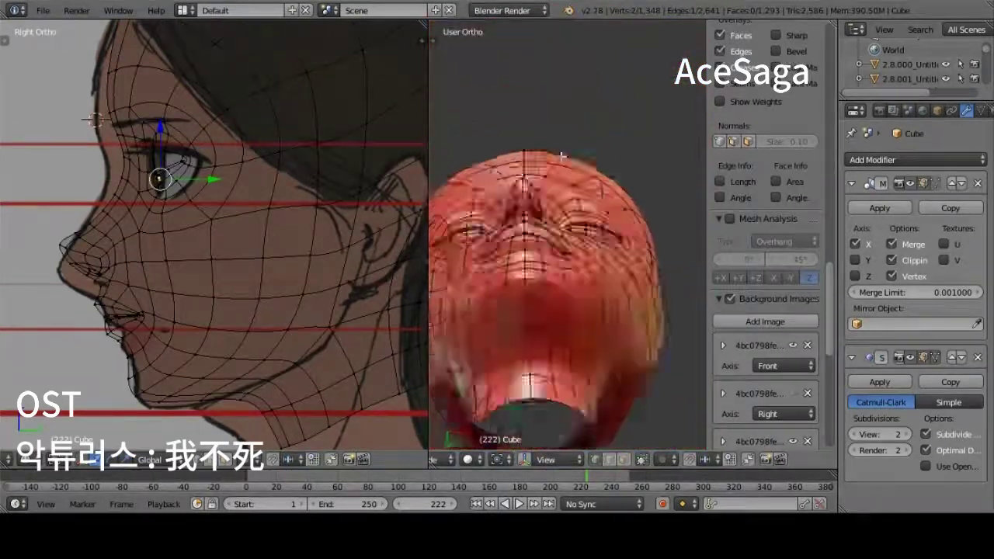
middle_drag(586, 286, 665, 279)
key(KP_3)
key(alt+h)
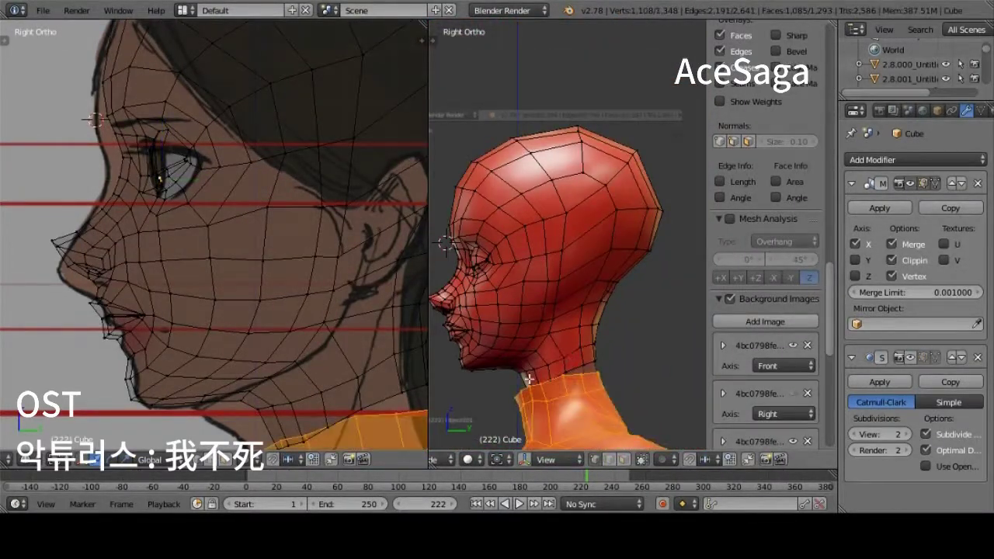
mouse_move(570, 357)
middle_down()
mouse_move(666, 424)
mouse_move(559, 324)
middle_up()
scroll(560, 324, up, 5)
scroll(560, 325, down, 5)
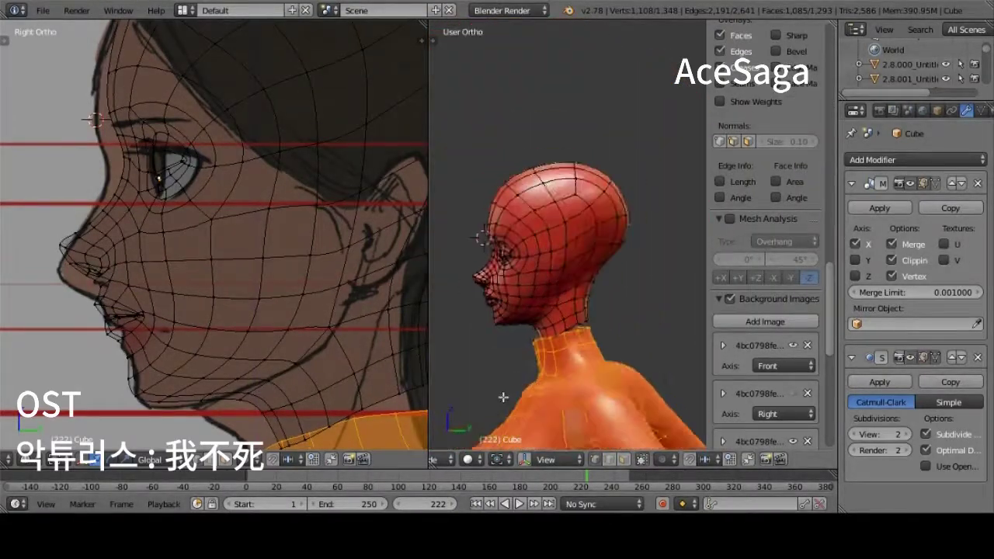
key(KP_3)
scroll(764, 232, down, 5)
key(h)
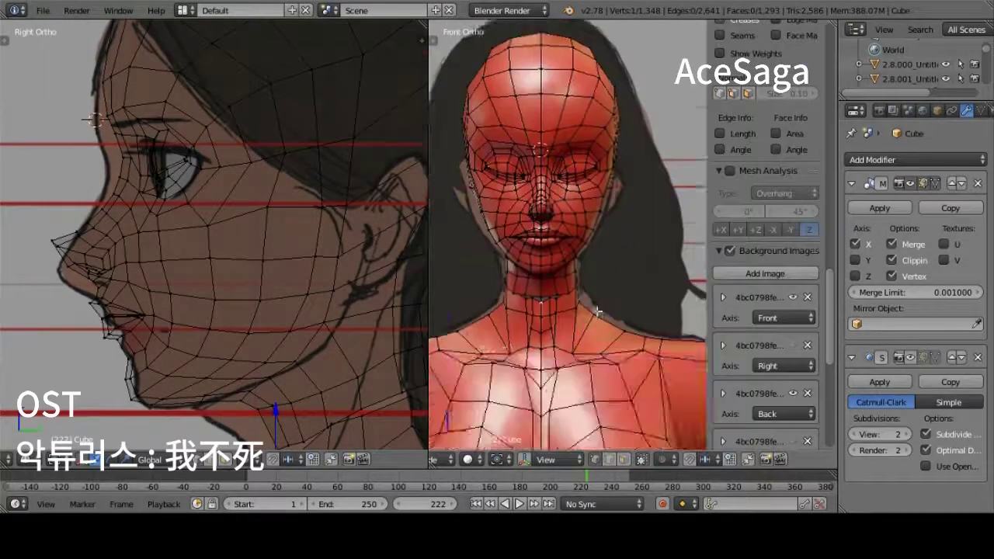
scroll(535, 392, up, 5)
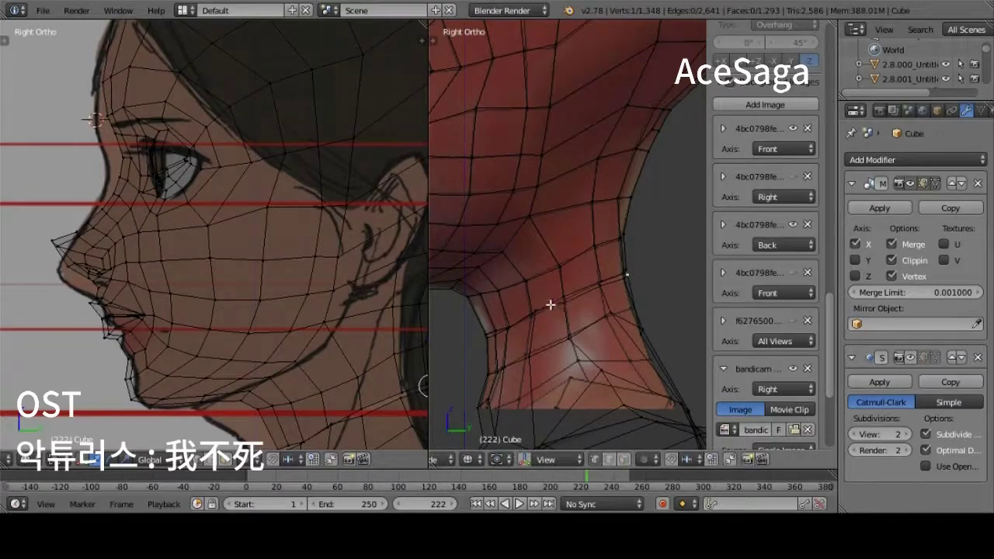
Fill a face across the neck gap and inspect it from front and side views
key(f)
middle_drag(546, 331, 536, 236)
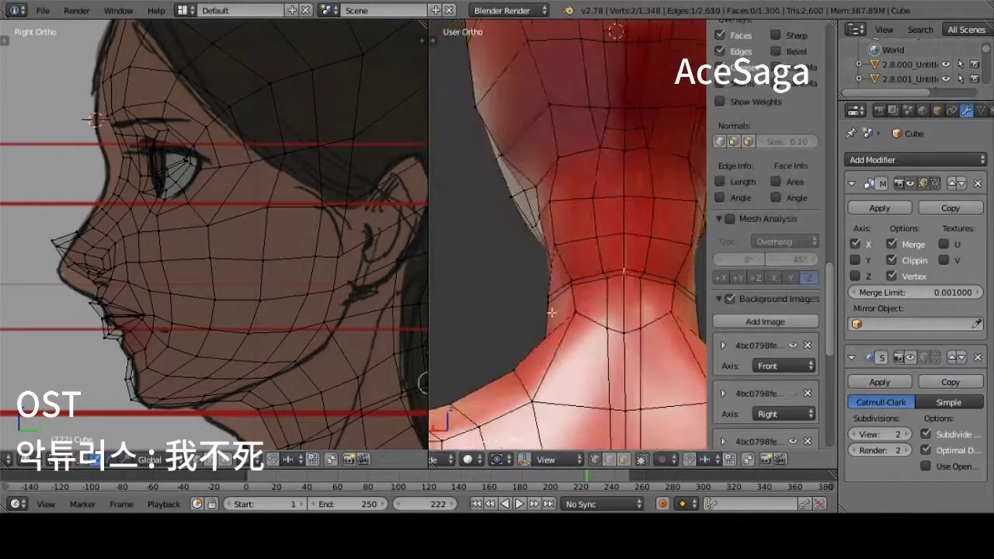
key(KP_1)
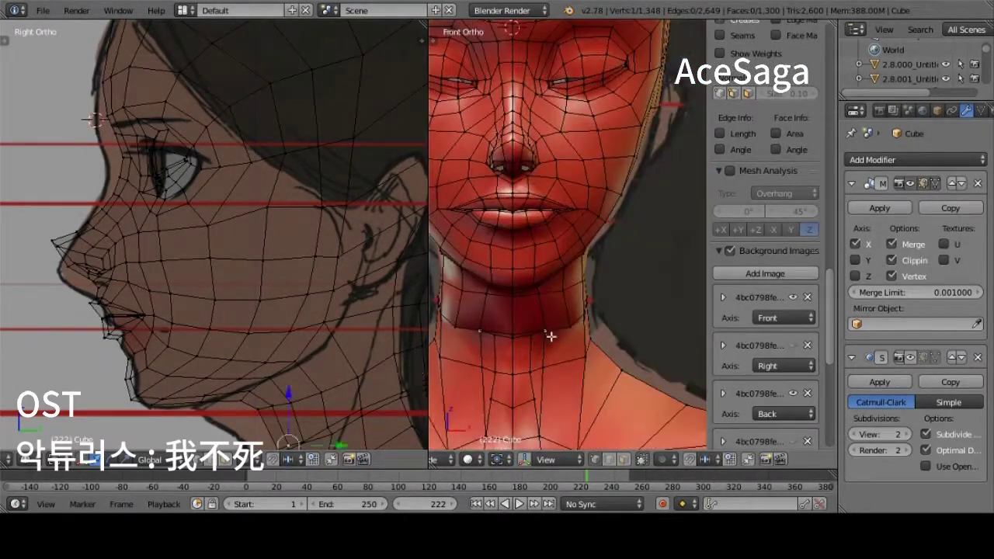
middle_drag(544, 348, 547, 365)
key(KP_1)
key(KP_3)
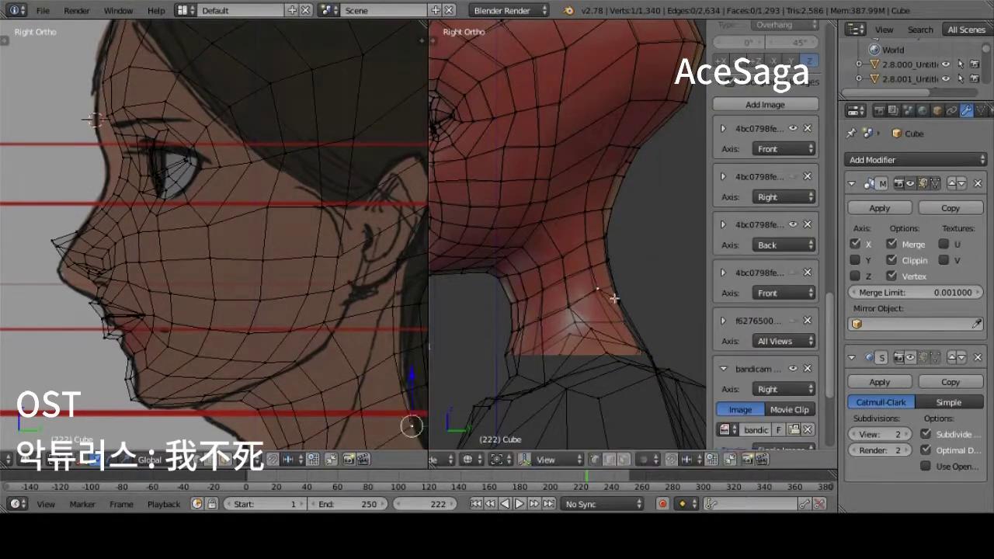
middle_drag(572, 298, 631, 295)
scroll(546, 352, down, 3)
key(KP_1)
scroll(546, 351, up, 4)
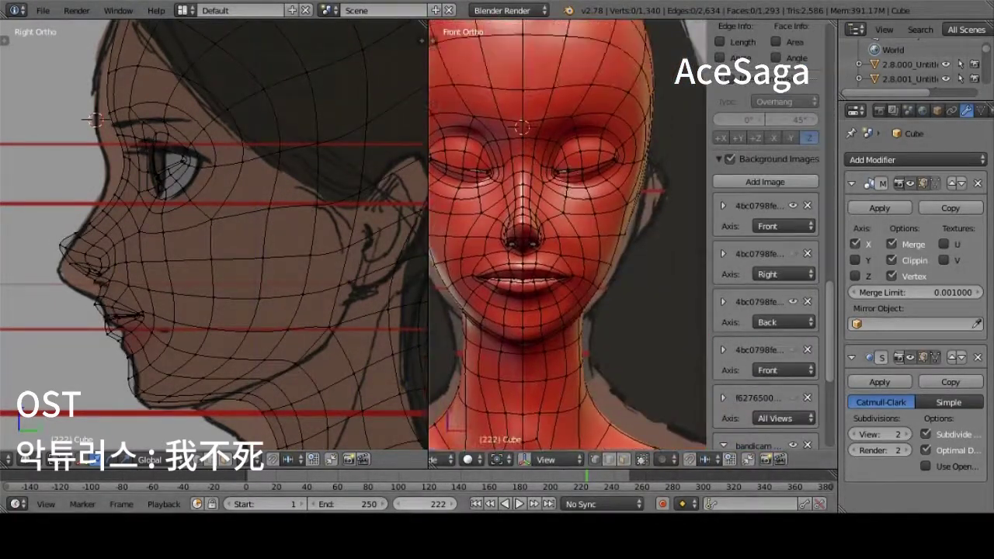
Move the eye-corner vertex to its new position
scroll(500, 246, up, 2)
scroll(499, 245, up, 2)
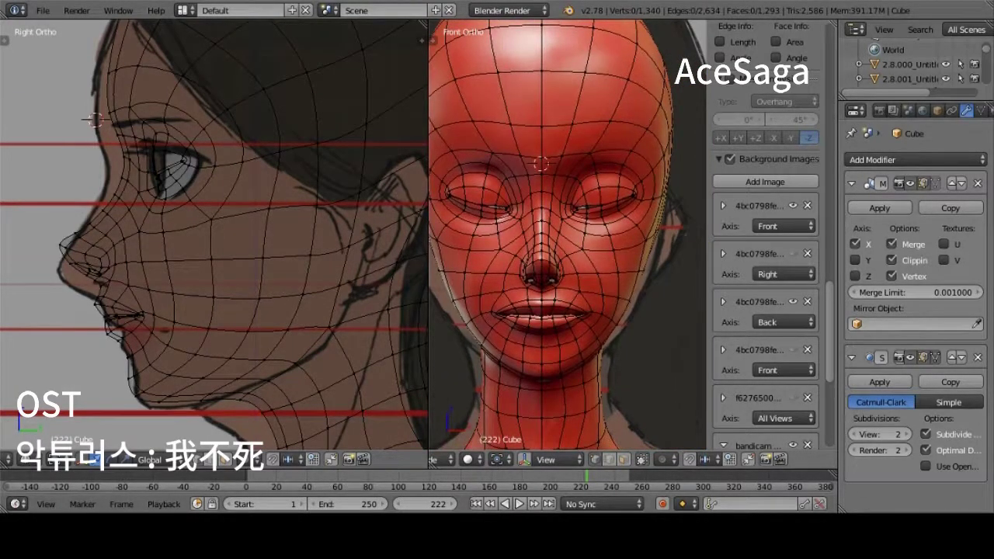
scroll(499, 246, up, 2)
scroll(499, 246, up, 3)
right_click(507, 206)
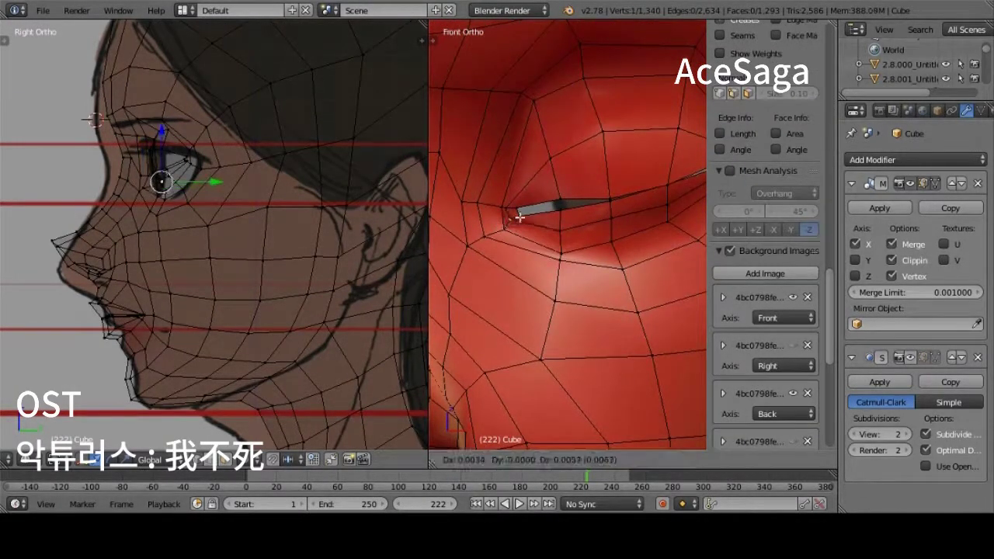
click(518, 218)
scroll(609, 223, down, 1)
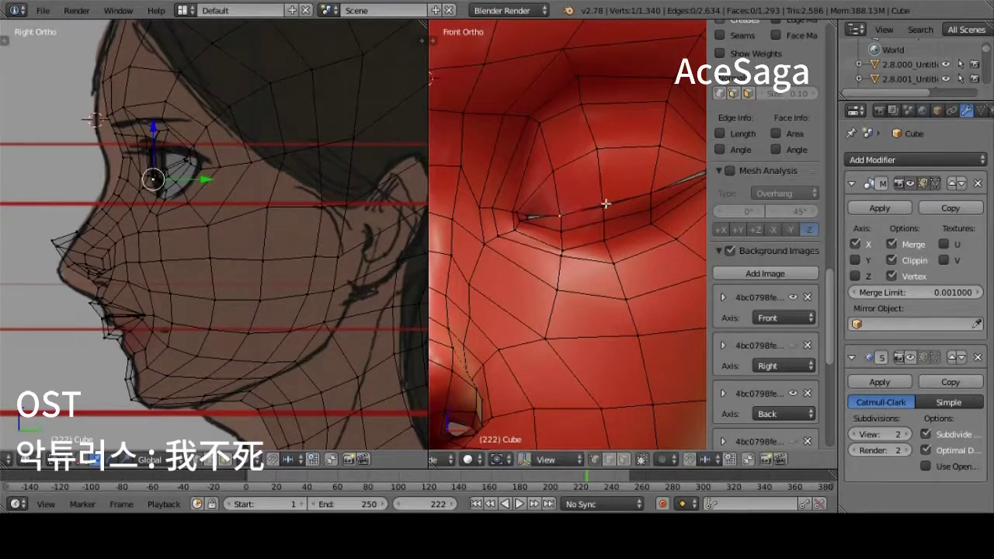
scroll(650, 190, down, 4)
key(g)
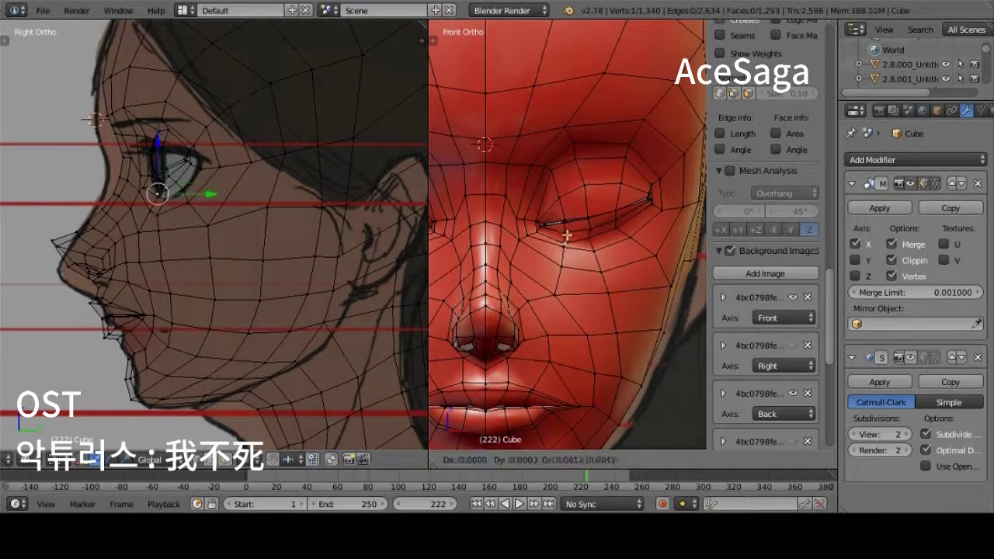
scroll(619, 204, up, 3)
scroll(566, 205, up, 3)
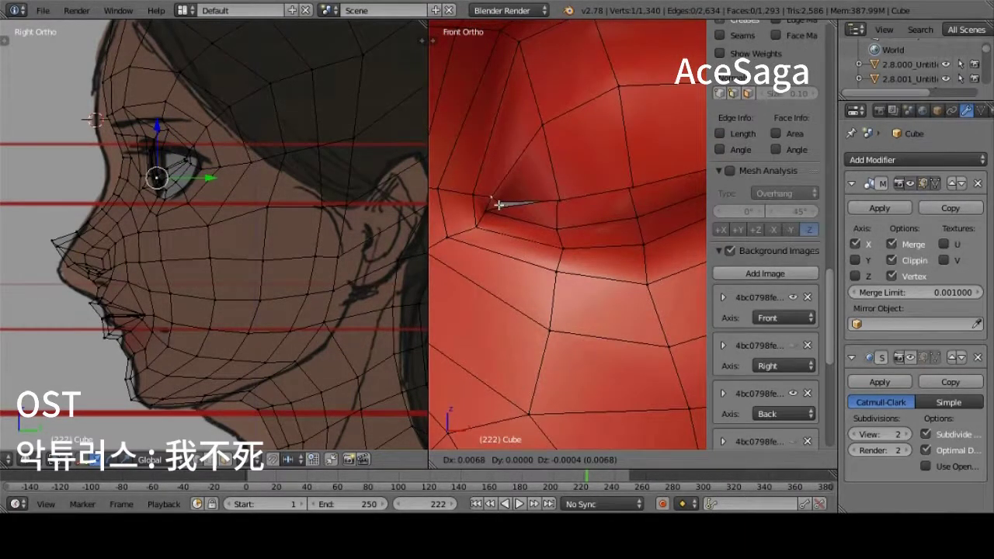
scroll(553, 221, down, 3)
scroll(553, 221, up, 3)
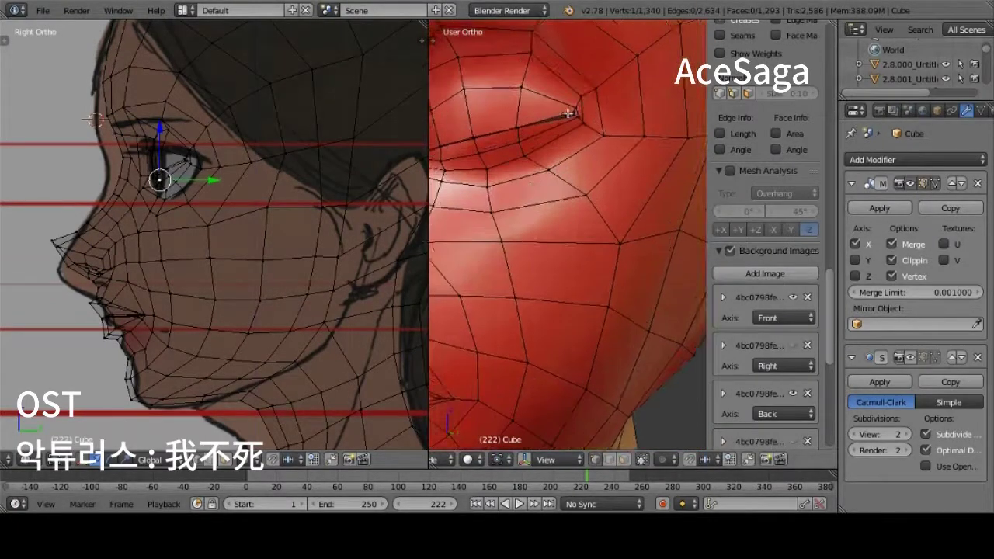
click(558, 222)
Inspect the head from around, then confirm another vertex move in the front view
middle_drag(559, 222, 576, 232)
scroll(577, 232, up, 3)
scroll(577, 232, down, 3)
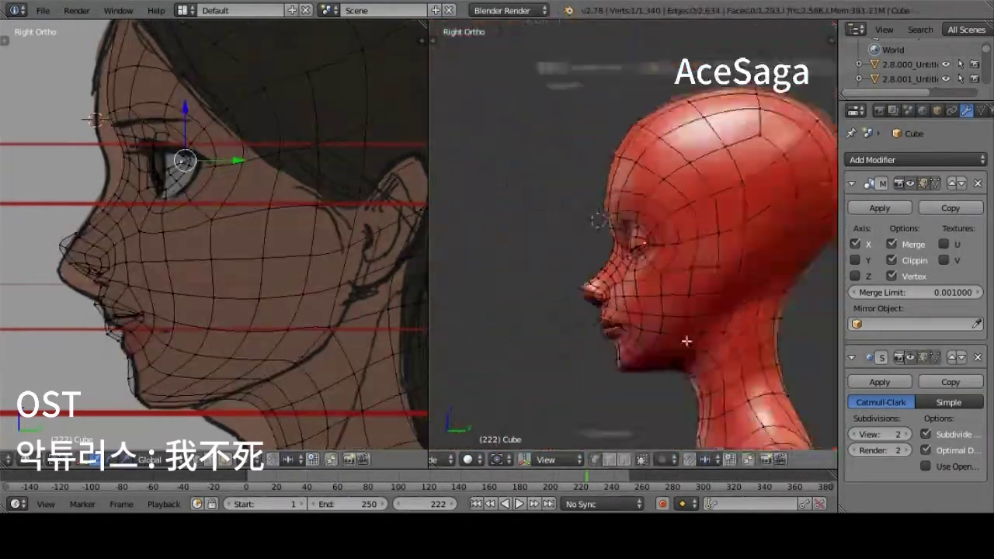
scroll(683, 344, down, 2)
middle_drag(683, 344, 695, 321)
scroll(696, 322, up, 3)
key(KP_1)
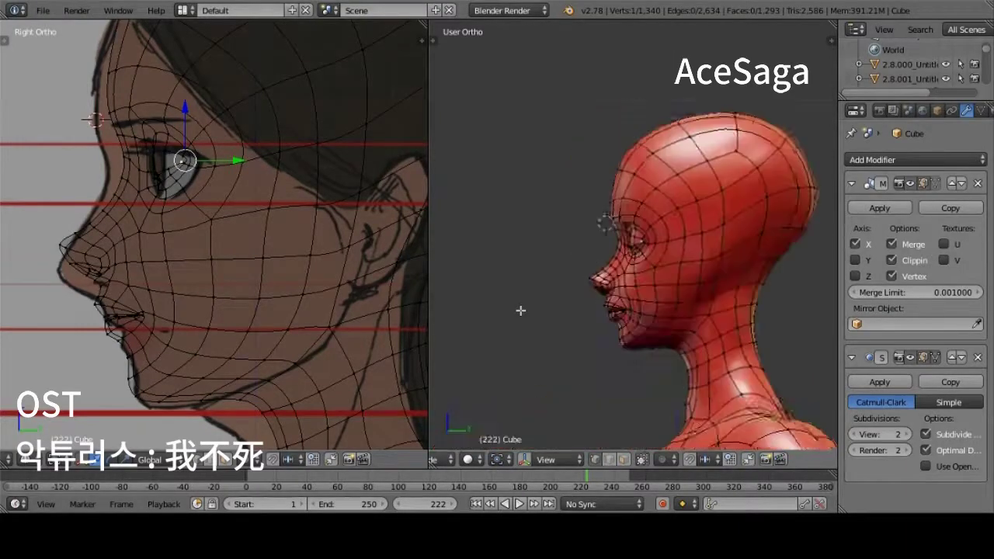
scroll(521, 309, up, 3)
scroll(556, 379, up, 2)
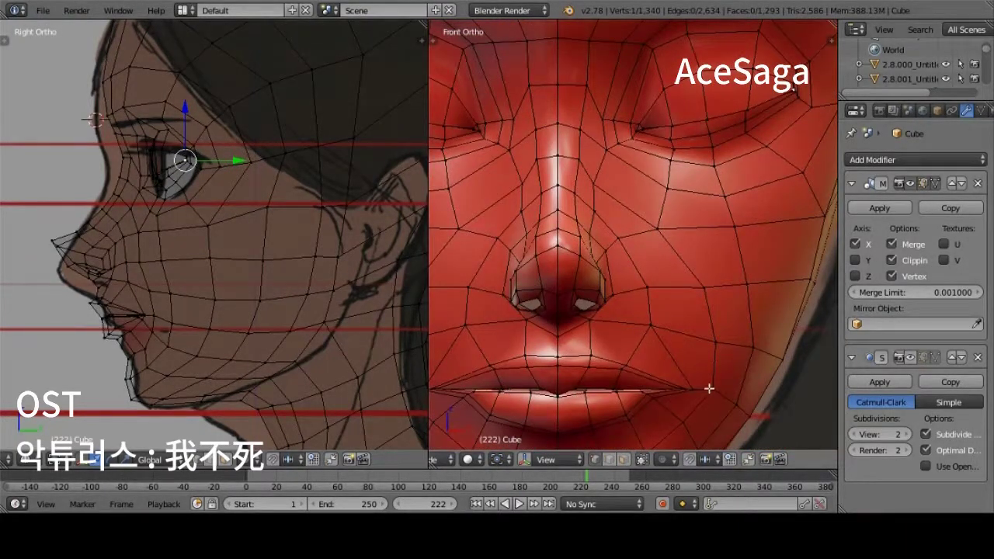
click(747, 407)
scroll(593, 191, down, 3)
Move the eye-corner vertices vertically along Z, checking front and side views
key(KP_3)
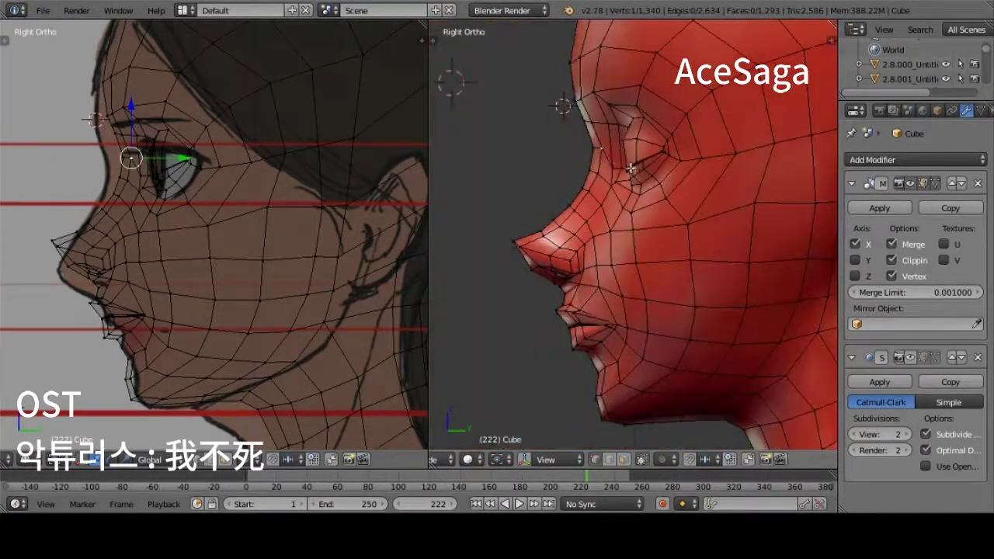
scroll(605, 163, up, 5)
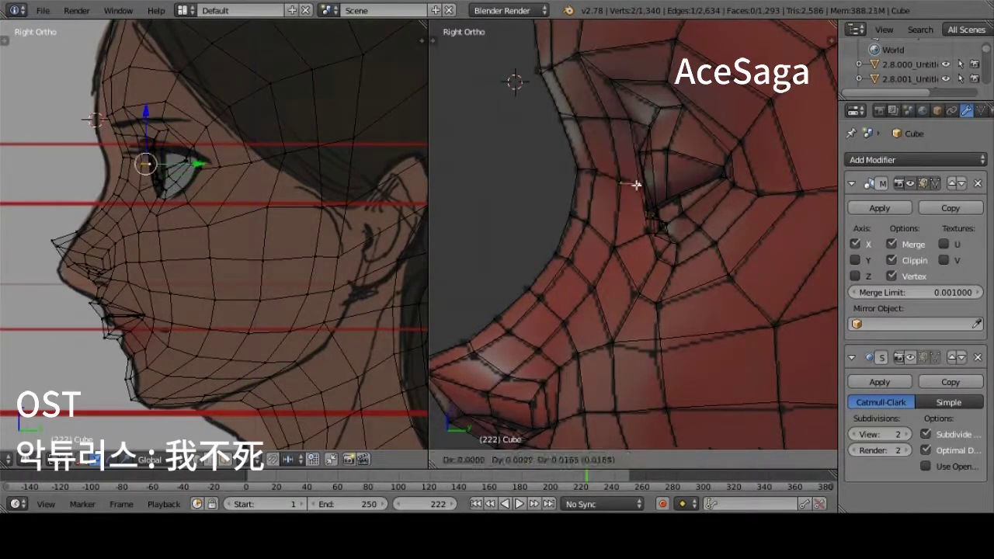
key(KP_1)
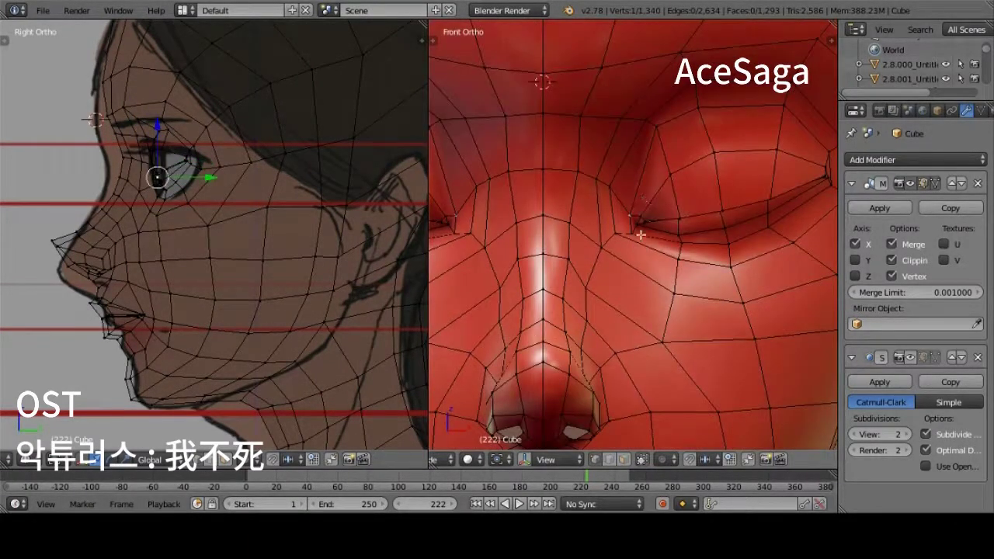
click(642, 218)
key(Escape)
key(g)
key(z)
key(KP_3)
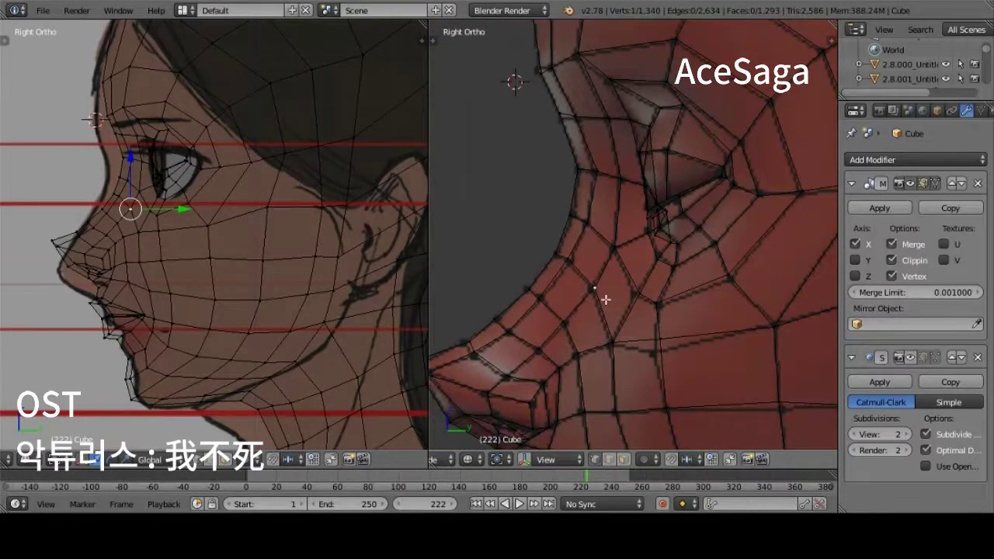
Select cheek, eye-level and mid-brow vertices while comparing front and side views
right_click(655, 350)
right_click(681, 292)
scroll(742, 245, down, 3)
right_click(784, 198)
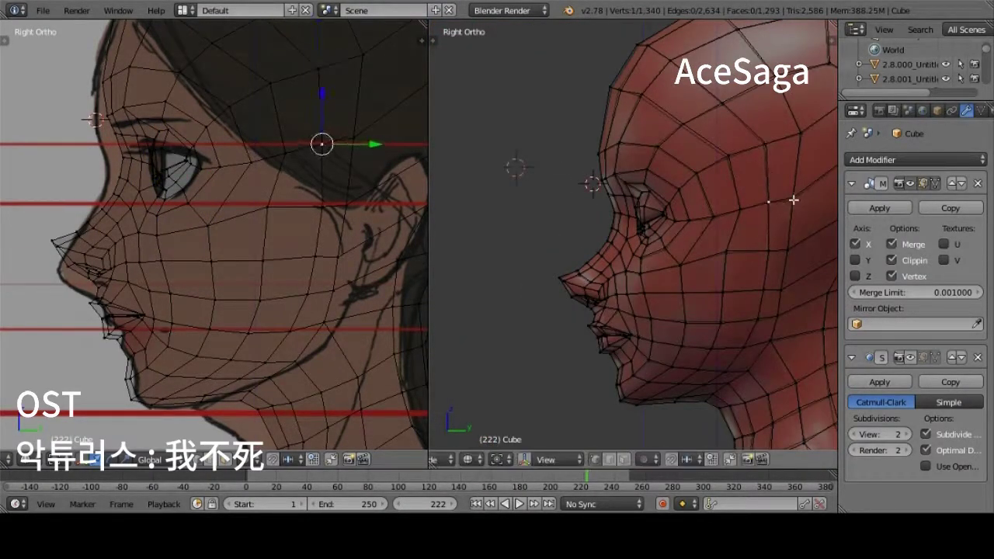
key(KP_1)
scroll(675, 233, up, 5)
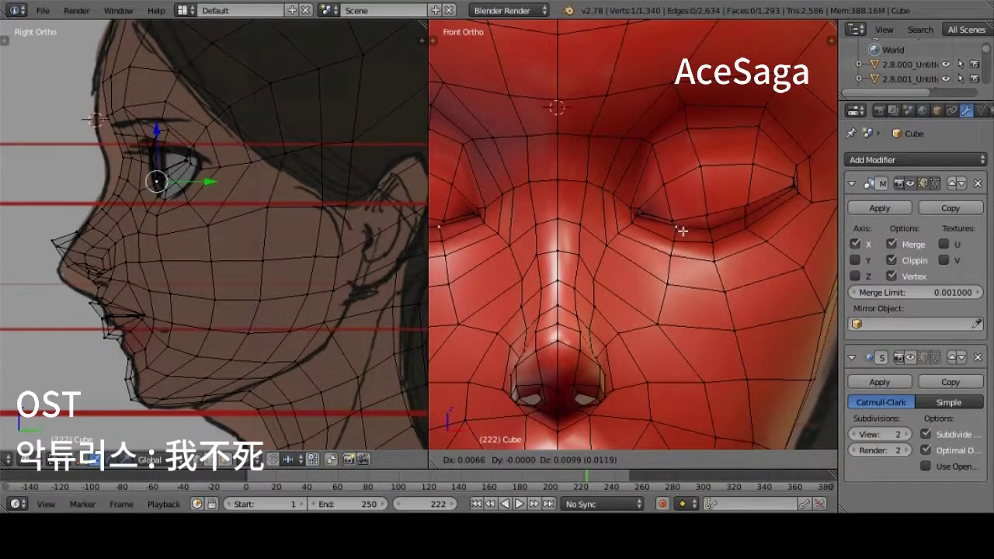
right_click(559, 94)
key(KP_3)
scroll(558, 92, down, 2)
key(KP_1)
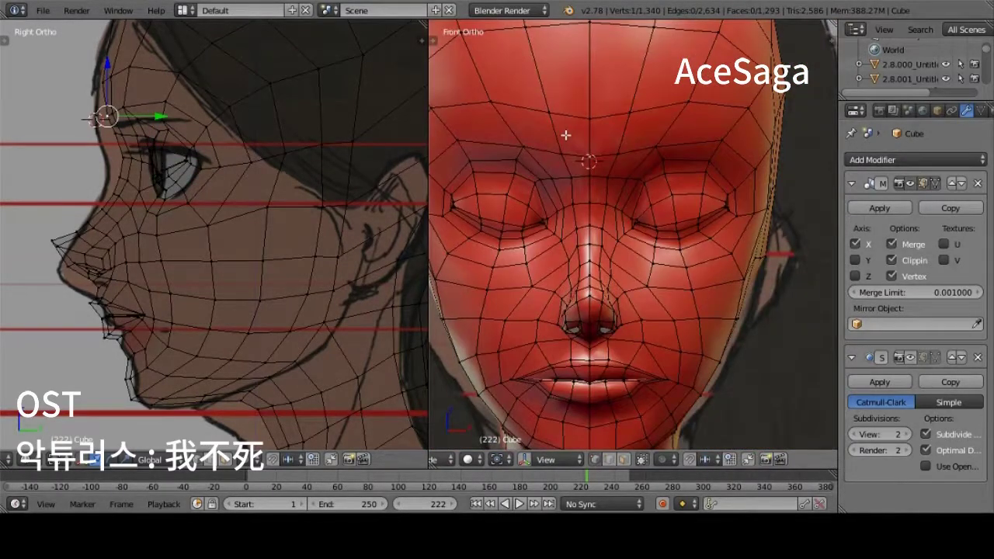
key(KP_3)
key(KP_1)
Lower the upper eyelid vertices to reshape the eye opening
right_click(649, 203)
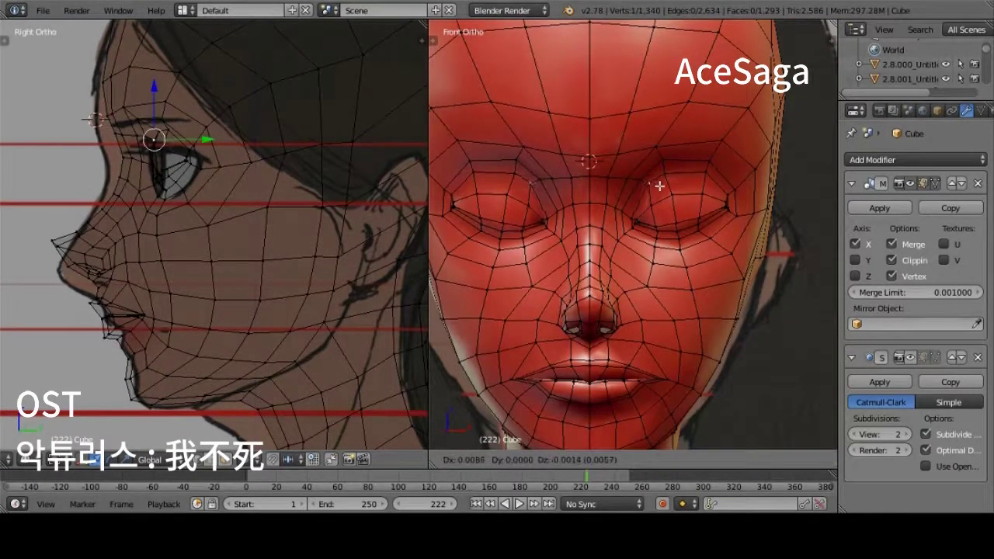
scroll(652, 204, up, 2)
key(g)
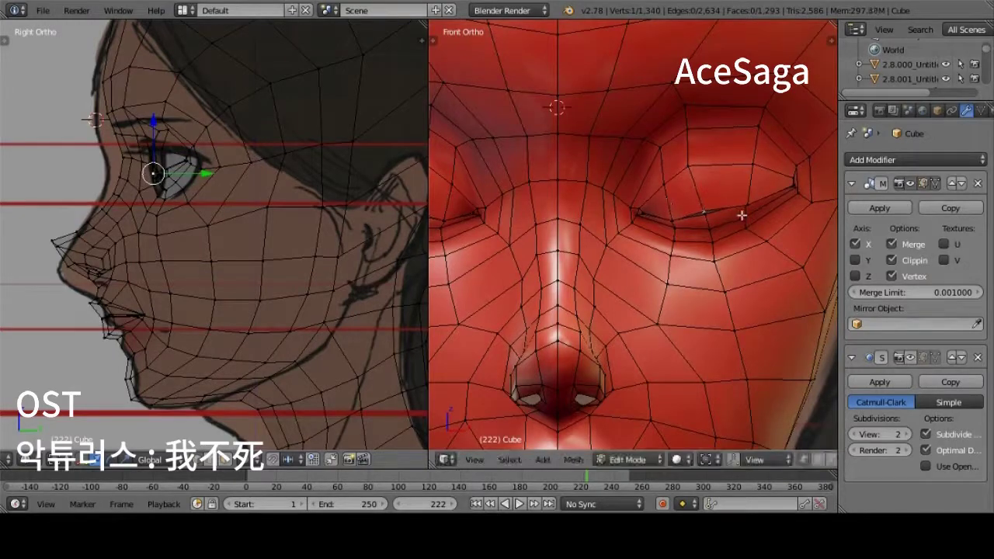
scroll(764, 213, up, 2)
right_click(692, 210)
key(g)
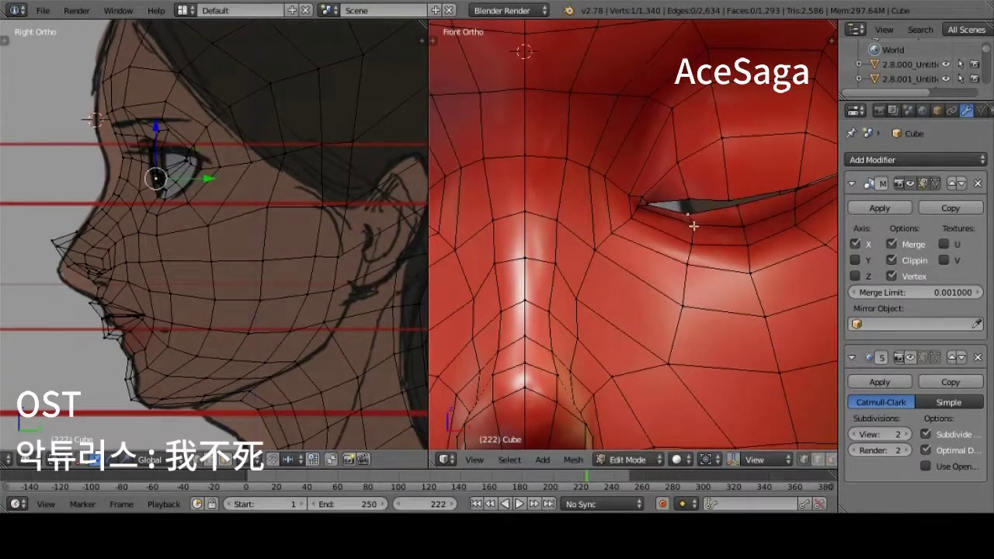
click(757, 268)
scroll(758, 268, down, 2)
scroll(710, 215, up, 2)
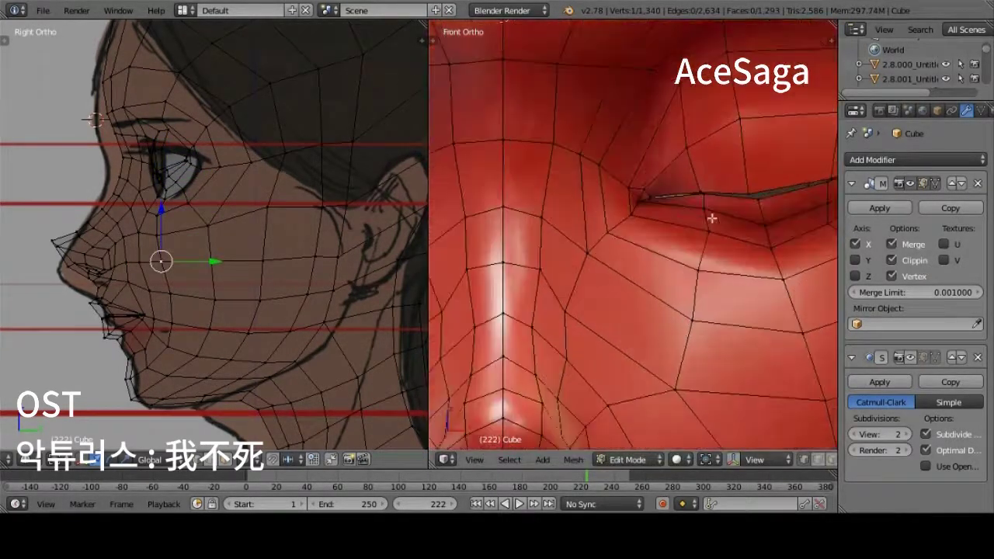
Move the outer eye-corner vertex, then select the next vertex beside the eye
right_click(709, 215)
scroll(750, 328, down, 2)
scroll(662, 169, up, 2)
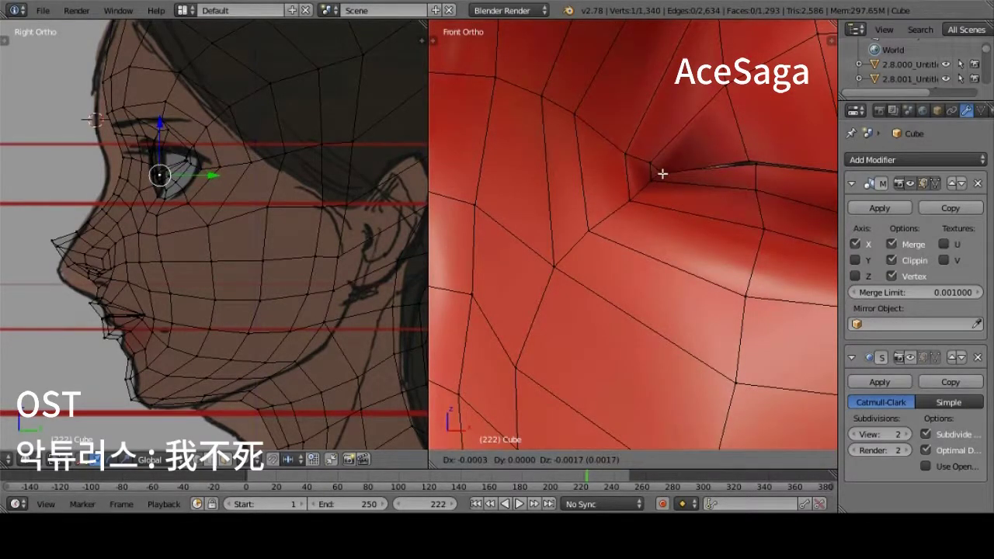
click(663, 174)
scroll(662, 174, down, 2)
scroll(721, 166, up, 2)
right_click(617, 140)
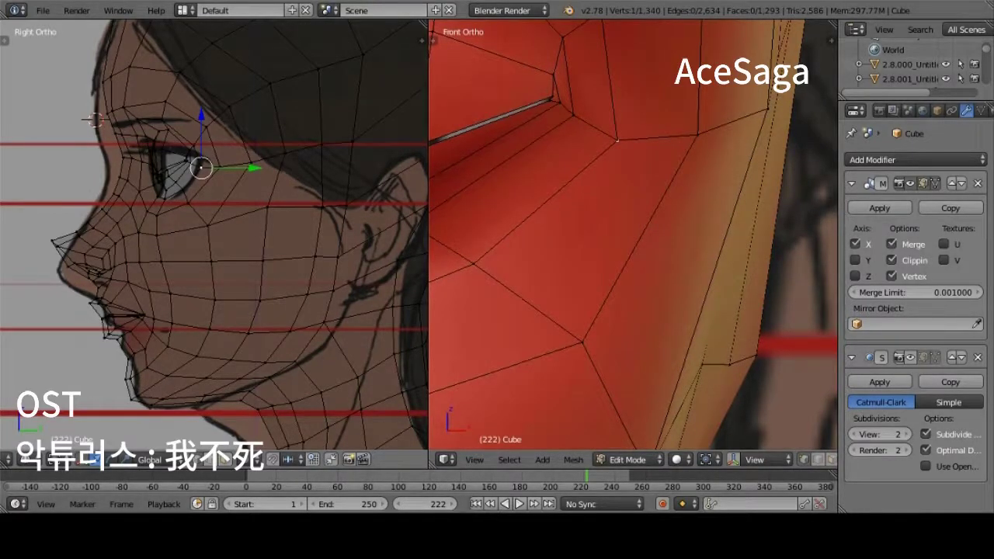
Zoom and orbit the right viewport to see the nose from the side
scroll(616, 282, down, 2)
scroll(616, 281, down, 2)
scroll(598, 233, up, 2)
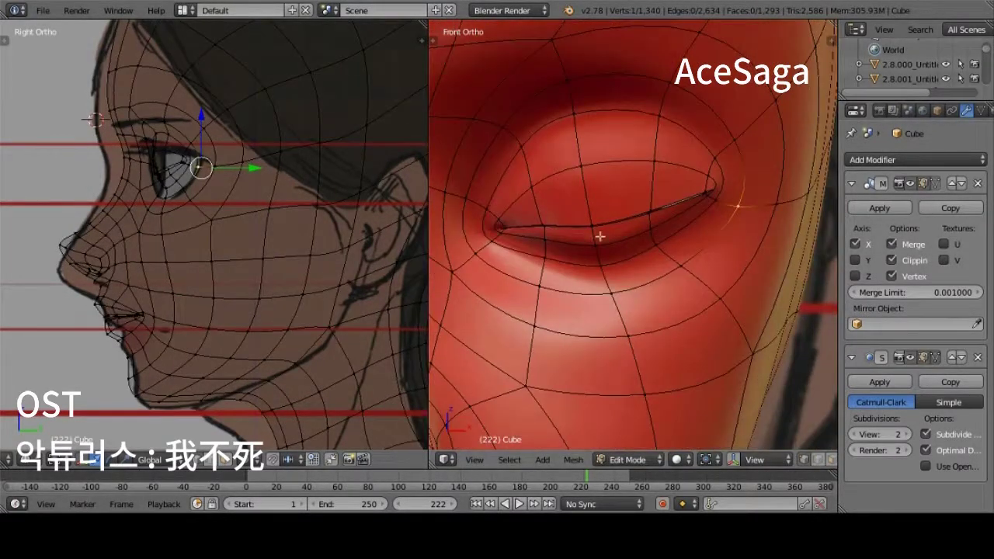
scroll(634, 344, down, 3)
scroll(634, 344, up, 1)
scroll(635, 344, down, 3)
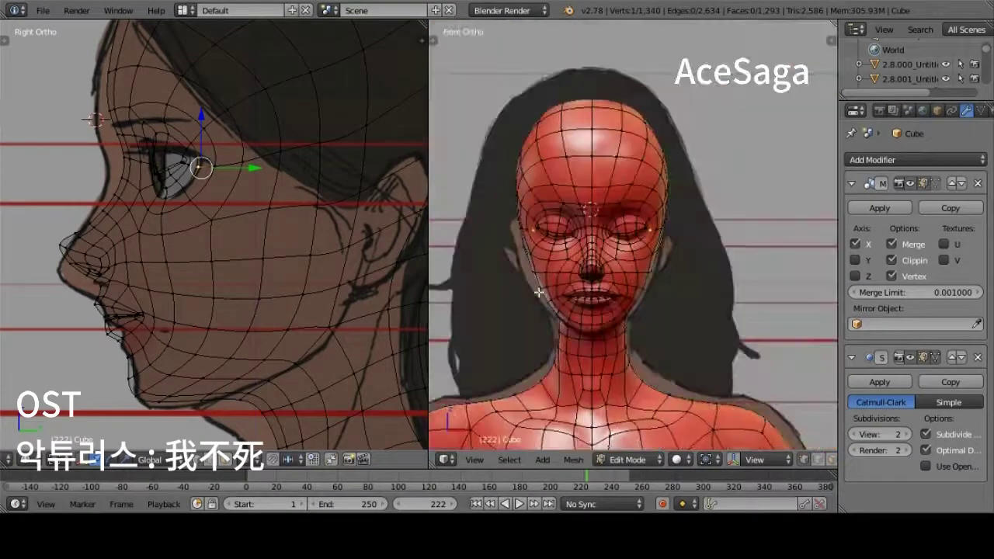
scroll(547, 184, up, 6)
scroll(546, 184, down, 4)
scroll(595, 226, up, 3)
scroll(523, 240, up, 1)
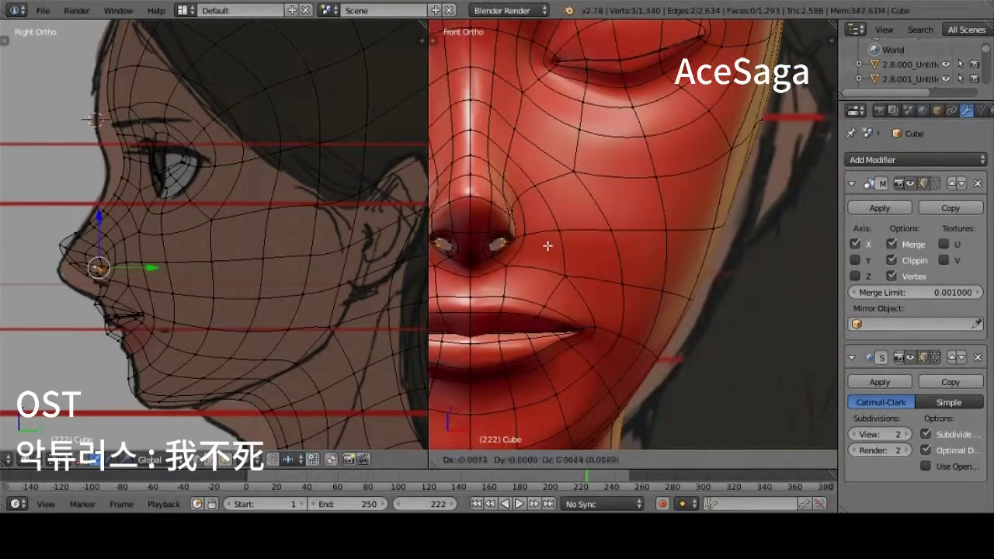
middle_drag(523, 240, 481, 279)
Preview the smoothed face from several angles, then return to vertex editing
key(Tab)
key(Tab)
scroll(543, 249, up, 1)
middle_drag(603, 190, 649, 233)
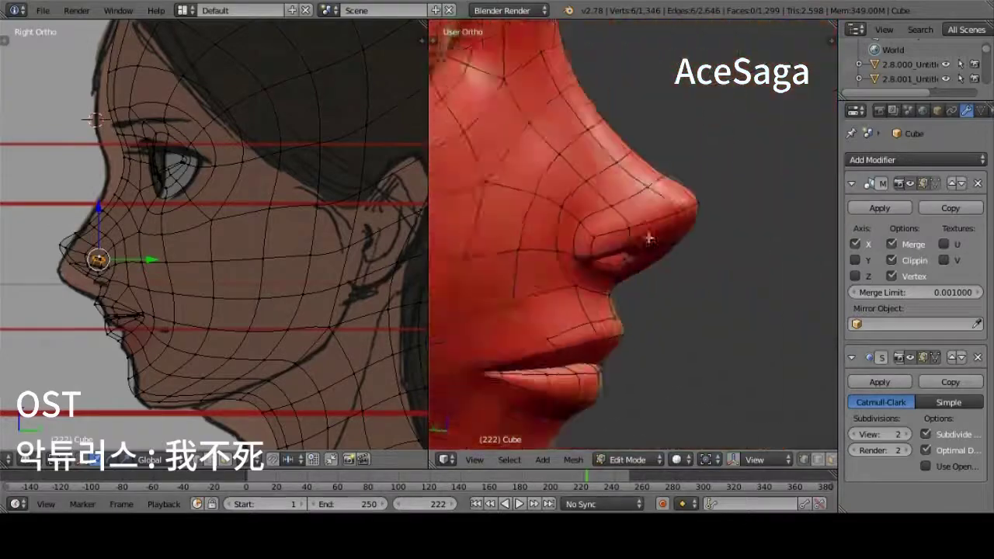
key(Tab)
key(Tab)
mouse_move(594, 218)
middle_down()
mouse_move(604, 284)
mouse_move(666, 294)
mouse_move(549, 197)
mouse_move(617, 233)
mouse_move(437, 136)
mouse_move(621, 232)
middle_up()
key(Tab)
key(Tab)
scroll(617, 233, up, 2)
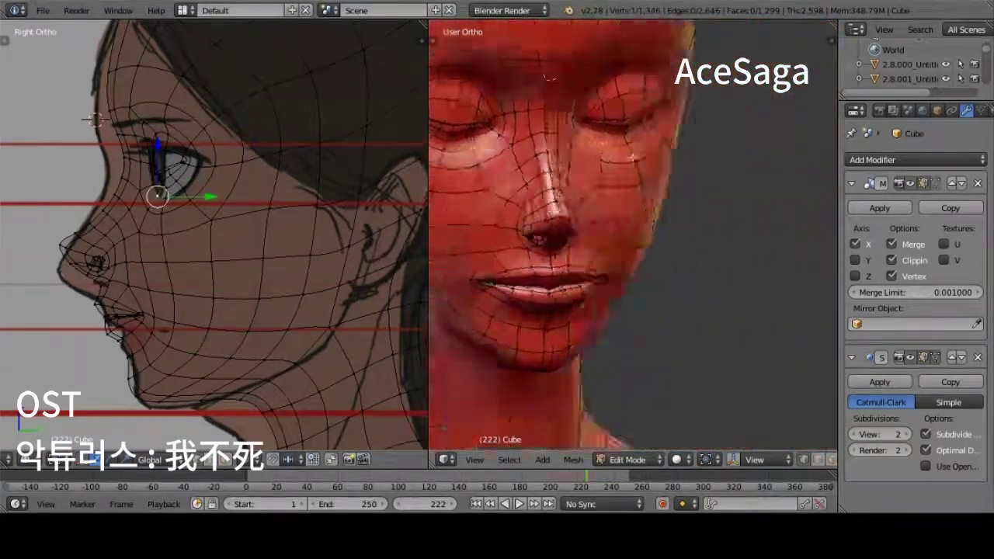
In right side orthographic view, move the selected vertex near the eye
key(KP_3)
scroll(688, 237, up, 2)
scroll(711, 252, up, 4)
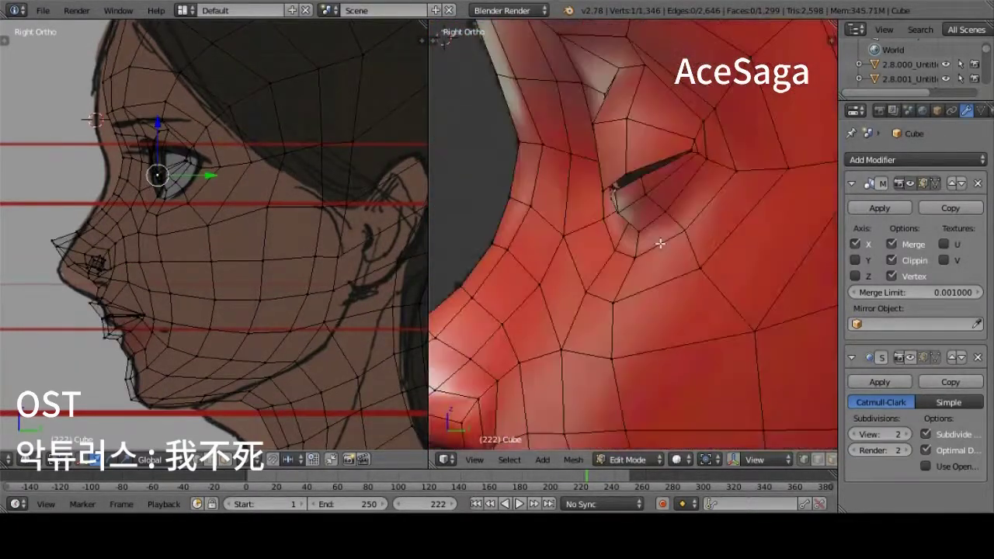
scroll(603, 177, up, 3)
key(g)
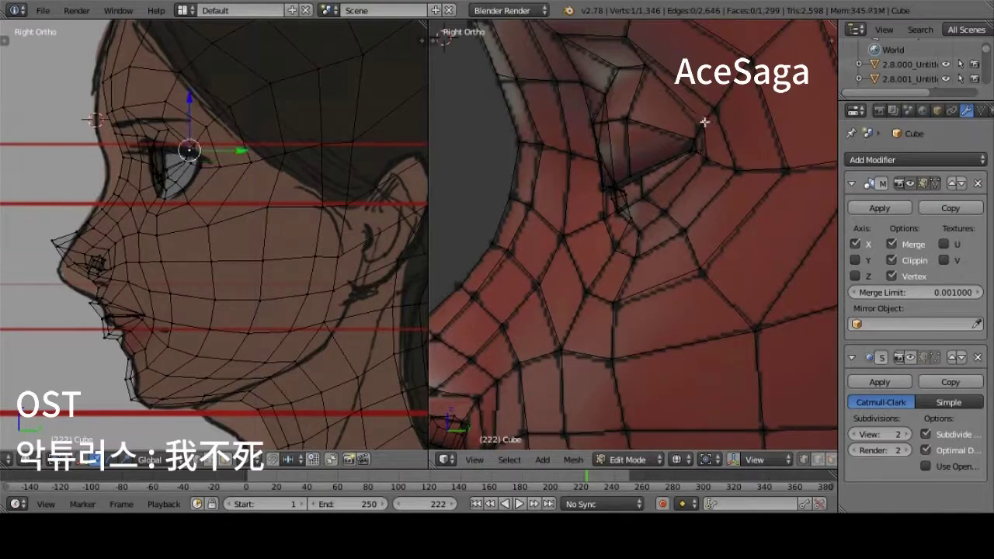
Zoom out to the whole head and scroll the N side panel to Background Images
middle_drag(683, 232, 543, 241)
scroll(476, 250, down, 8)
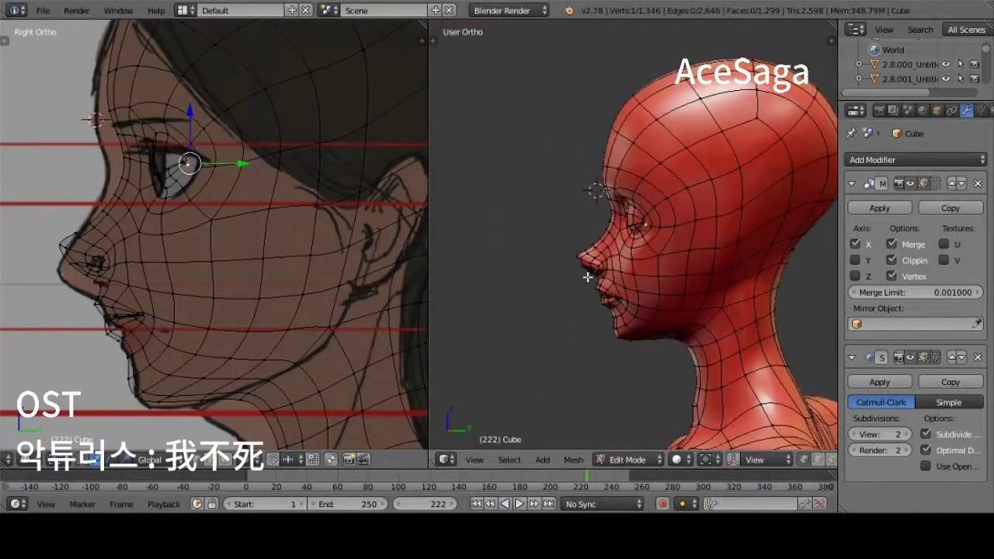
key(n)
scroll(765, 233, up, 3)
key(KP_1)
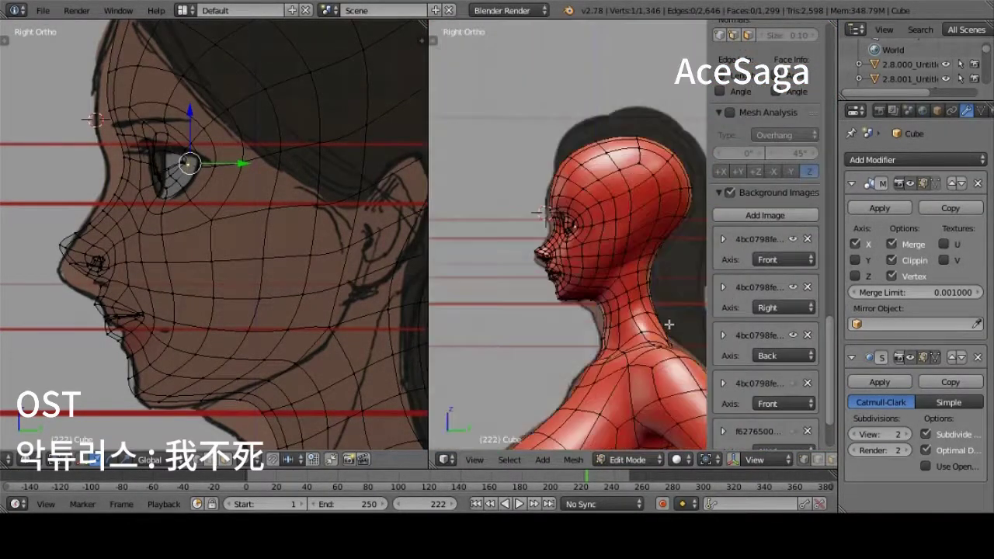
scroll(585, 403, up, 3)
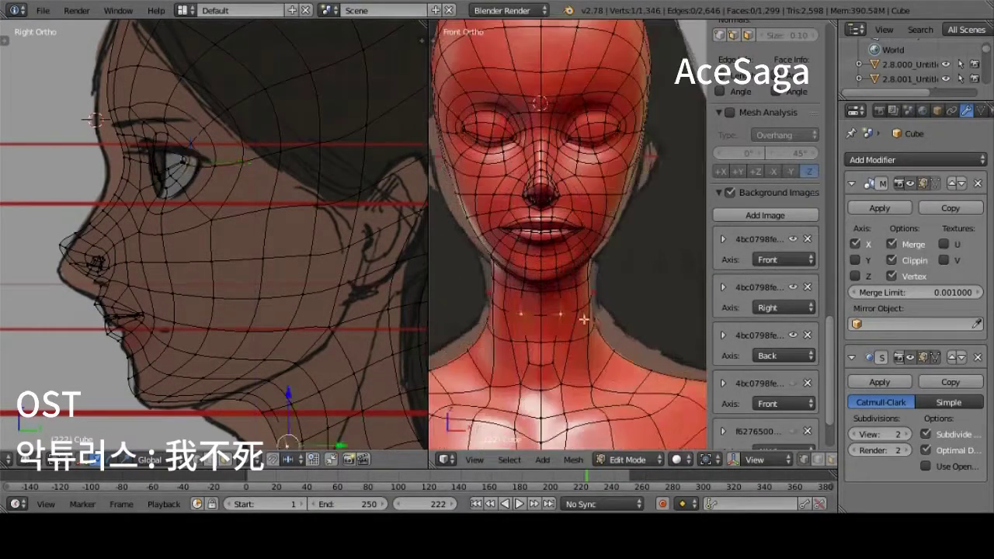
right_click(570, 311)
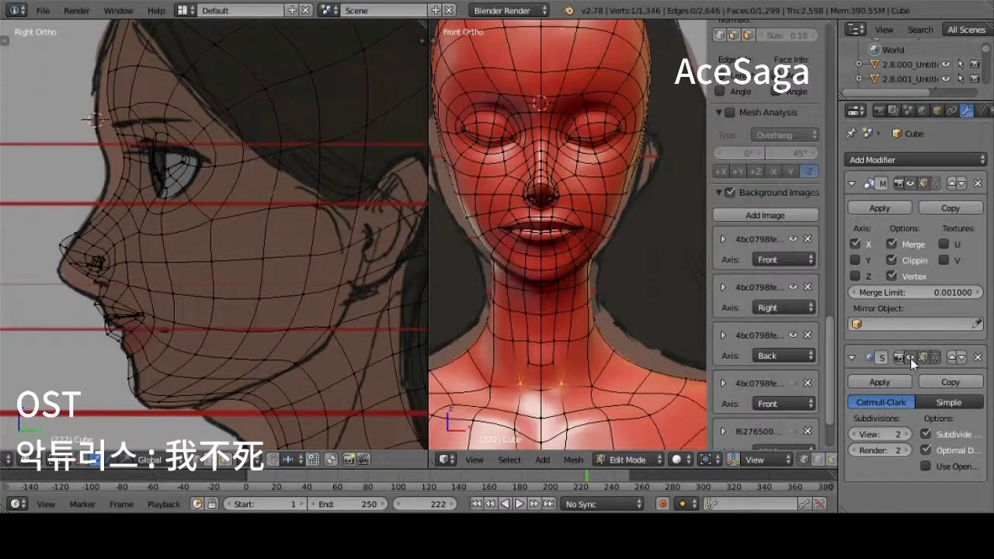
mouse_move(568, 376)
middle_down()
mouse_move(659, 308)
mouse_move(598, 268)
mouse_move(612, 241)
mouse_move(241, 255)
middle_up()
scroll(659, 308, down, 2)
scroll(659, 307, down, 2)
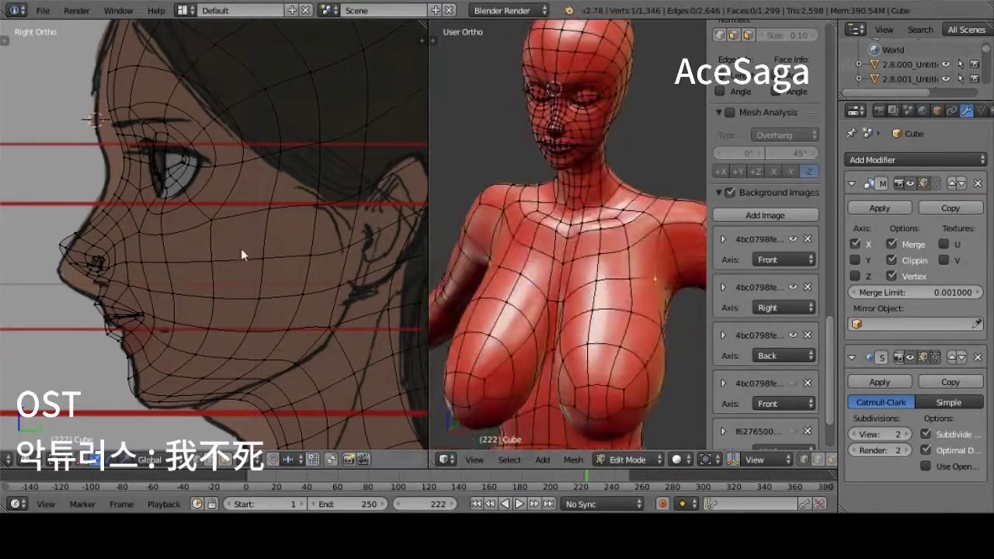
middle_drag(671, 292, 645, 253)
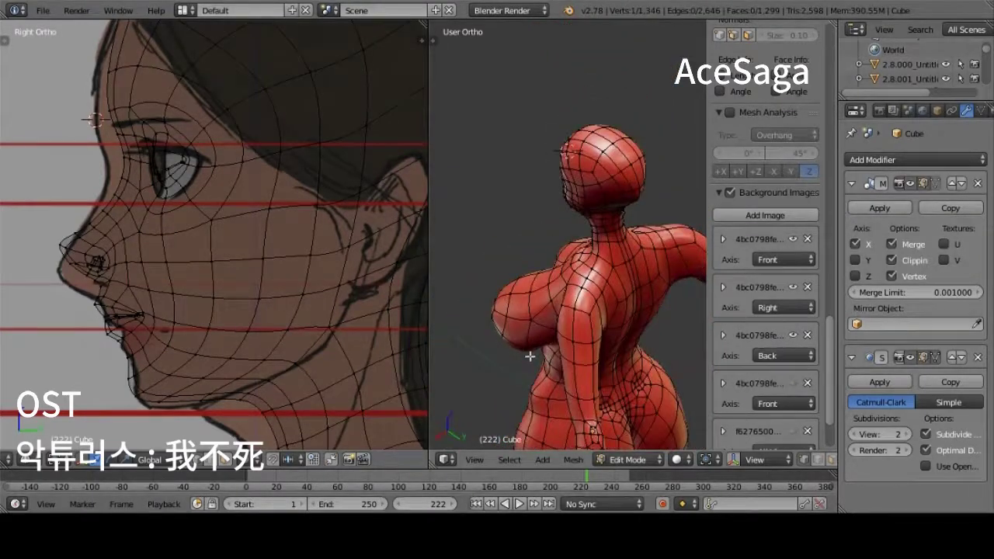
middle_drag(498, 231, 222, 253)
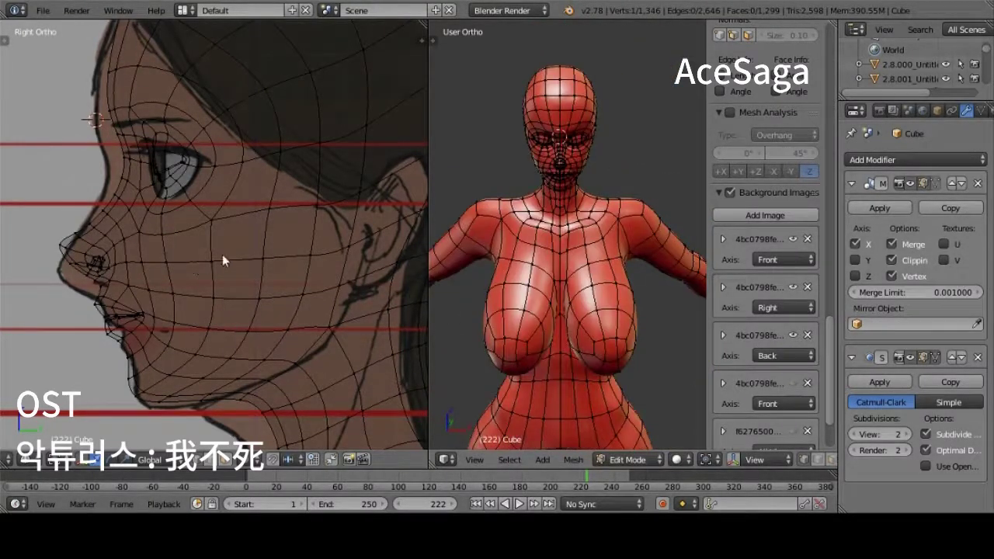
middle_drag(634, 192, 640, 275)
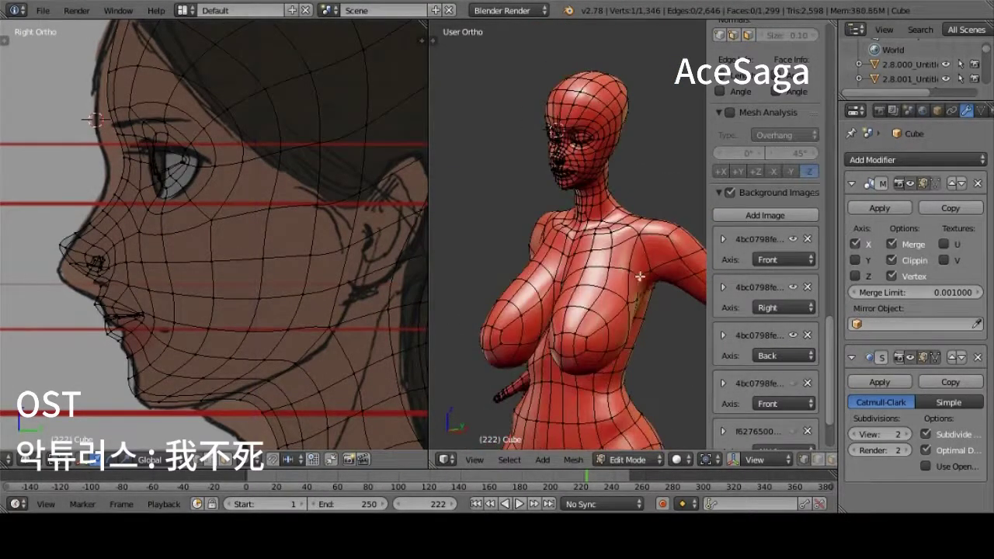
mouse_move(661, 216)
middle_down()
mouse_move(662, 252)
mouse_move(537, 241)
mouse_move(628, 259)
mouse_move(664, 309)
mouse_move(598, 326)
middle_up()
shift+right_click(663, 251)
right_click(573, 263)
In front view, select and move the neck vertices into shape
key(Tab)
key(KP_1)
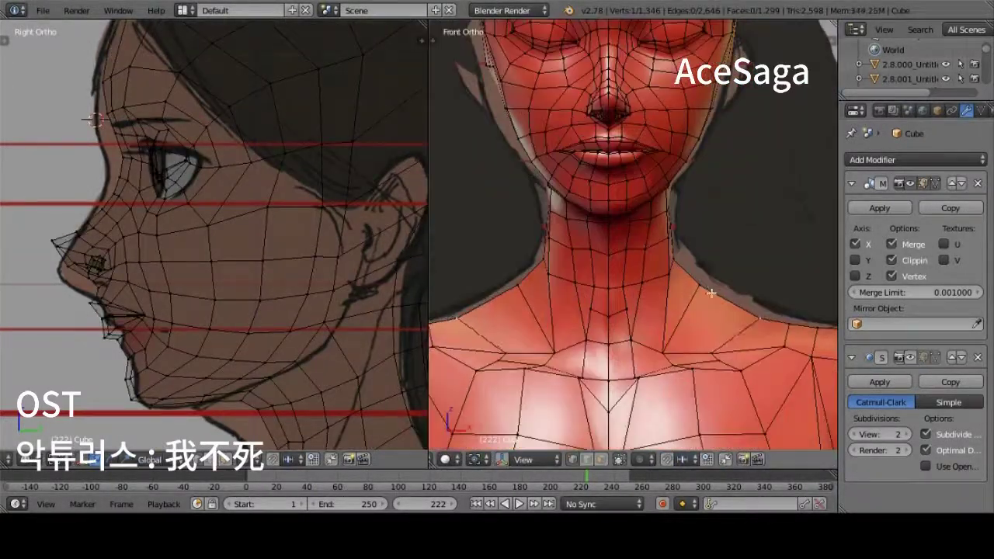
key(g)
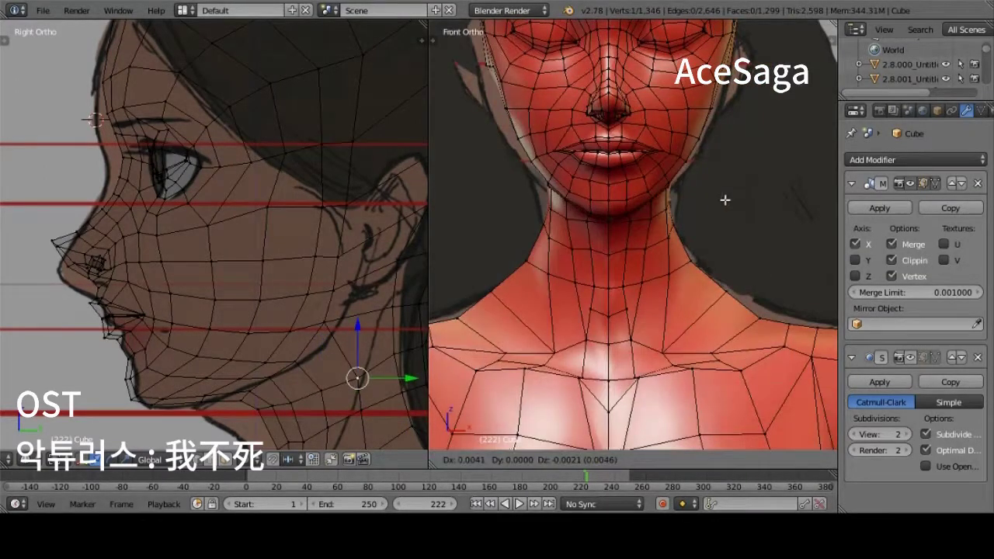
shift+right_click(631, 334)
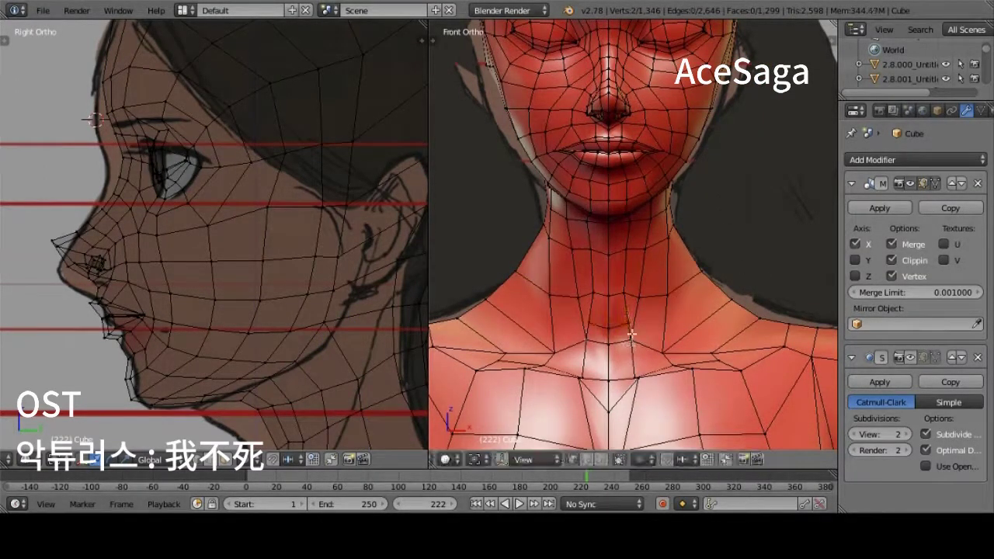
scroll(672, 241, down, 1)
key(g)
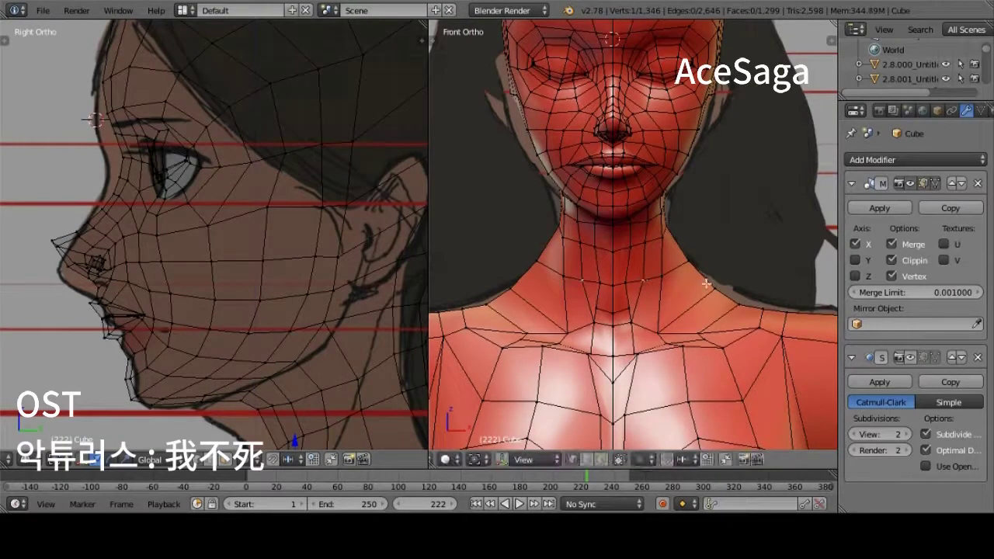
From the back, select upper-back vertices and knife a new cut across the back
middle_drag(706, 284, 681, 326)
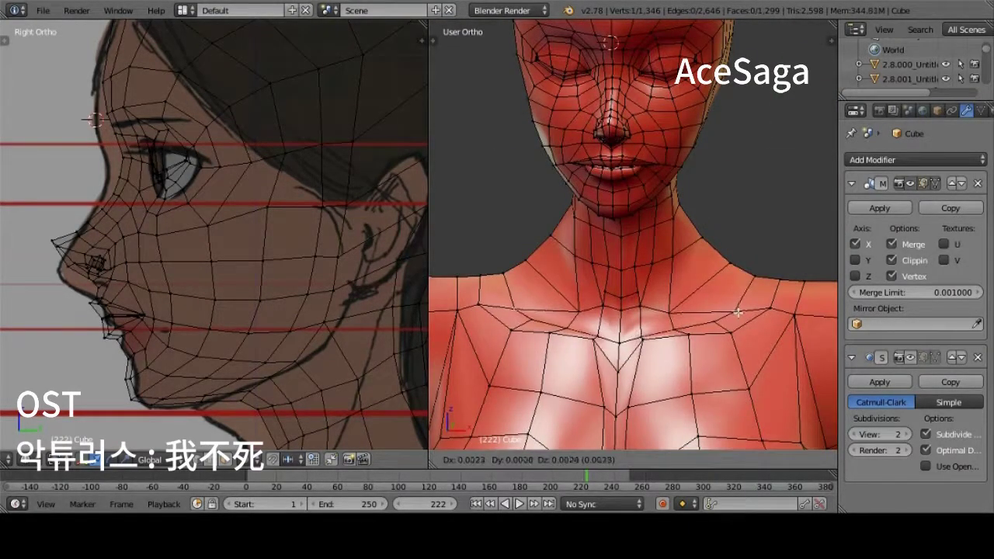
mouse_move(737, 312)
middle_down()
mouse_move(613, 245)
mouse_move(664, 252)
middle_up()
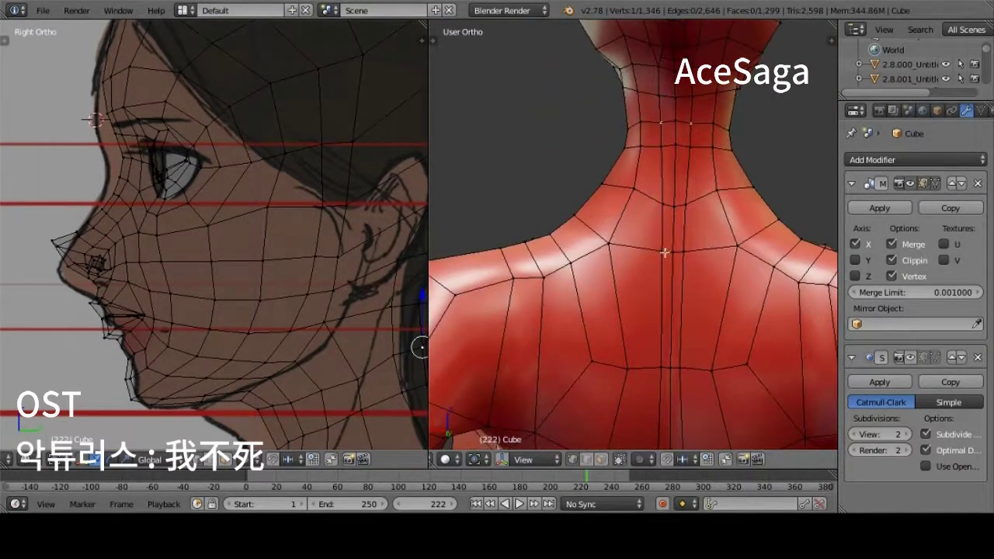
middle_drag(638, 216, 703, 155)
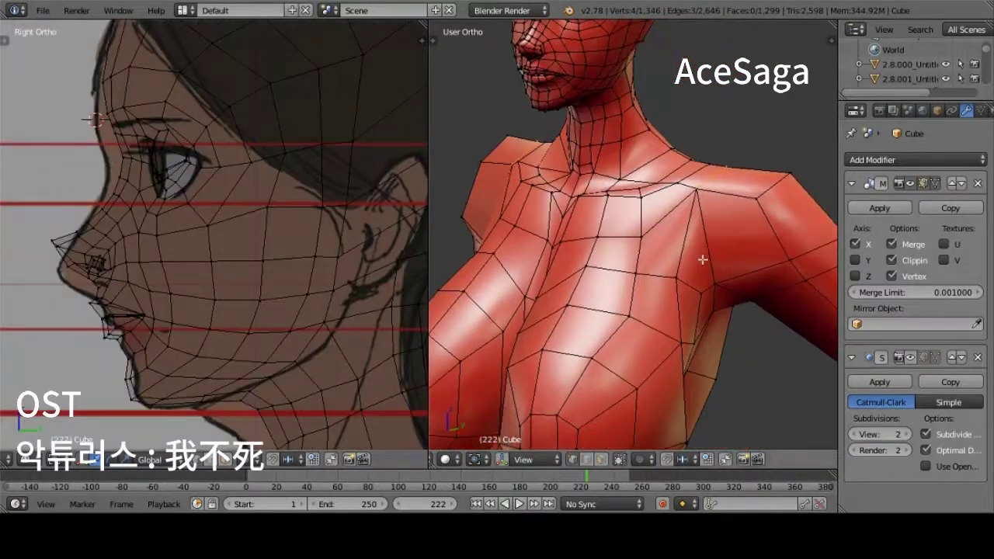
shift+right_click(702, 259)
middle_drag(702, 260, 704, 219)
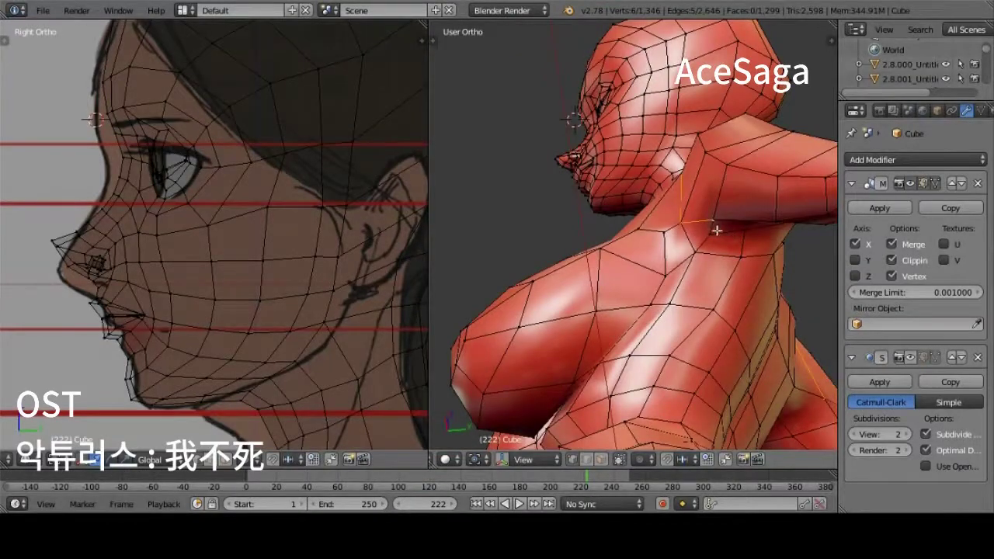
mouse_move(741, 257)
middle_down()
mouse_move(617, 210)
mouse_move(721, 225)
mouse_move(624, 284)
middle_up()
shift+right_click(721, 224)
shift+right_click(624, 285)
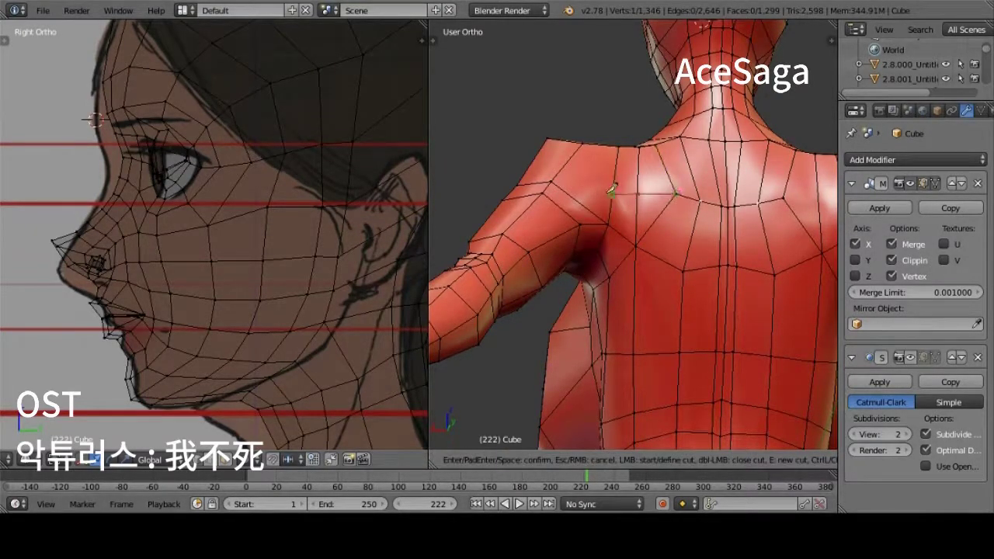
key(Return)
Add a loop cut across the back and shoulder, then undo the last change
mouse_move(590, 210)
middle_down()
mouse_move(619, 239)
mouse_move(636, 208)
middle_up()
key(ctrl+r)
mouse_move(622, 269)
middle_down()
mouse_move(590, 256)
mouse_move(572, 232)
mouse_move(641, 230)
mouse_move(662, 214)
mouse_move(738, 266)
mouse_move(594, 268)
mouse_move(707, 250)
mouse_move(698, 256)
mouse_move(788, 272)
mouse_move(480, 260)
mouse_move(660, 271)
mouse_move(698, 299)
mouse_move(723, 289)
mouse_move(753, 215)
middle_up()
key(ctrl+z)
Knife a new edge into the shoulder and try filling a face, then undo it
key(k)
click(717, 286)
key(Return)
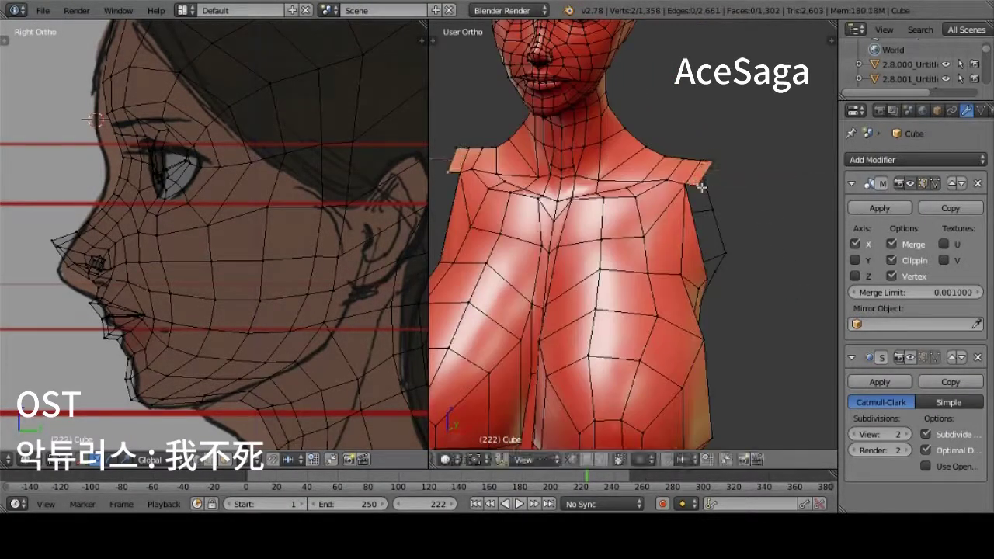
key(x)
key(Escape)
key(f)
middle_drag(715, 257, 696, 235)
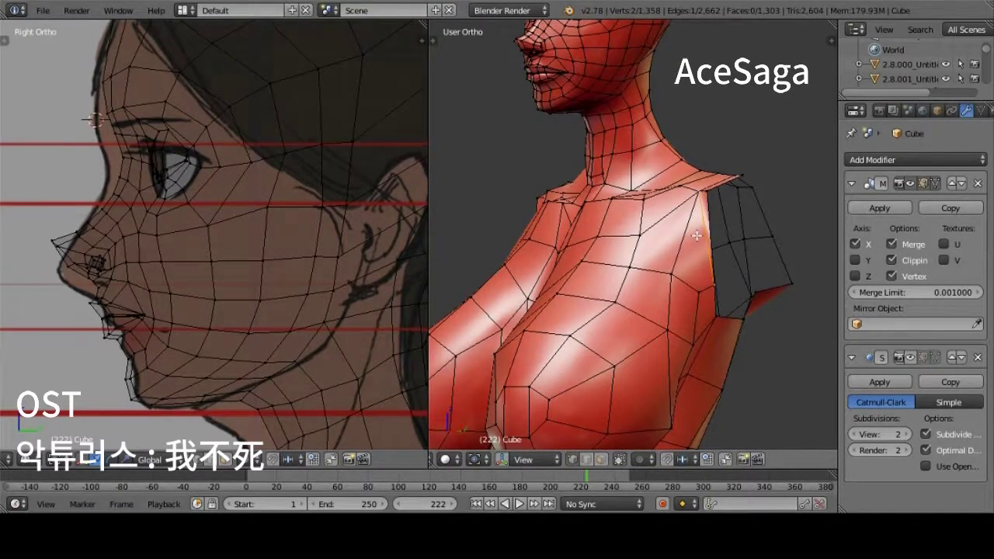
key(ctrl+z)
Remove the stray vertex on the shoulder
middle_drag(713, 258, 735, 244)
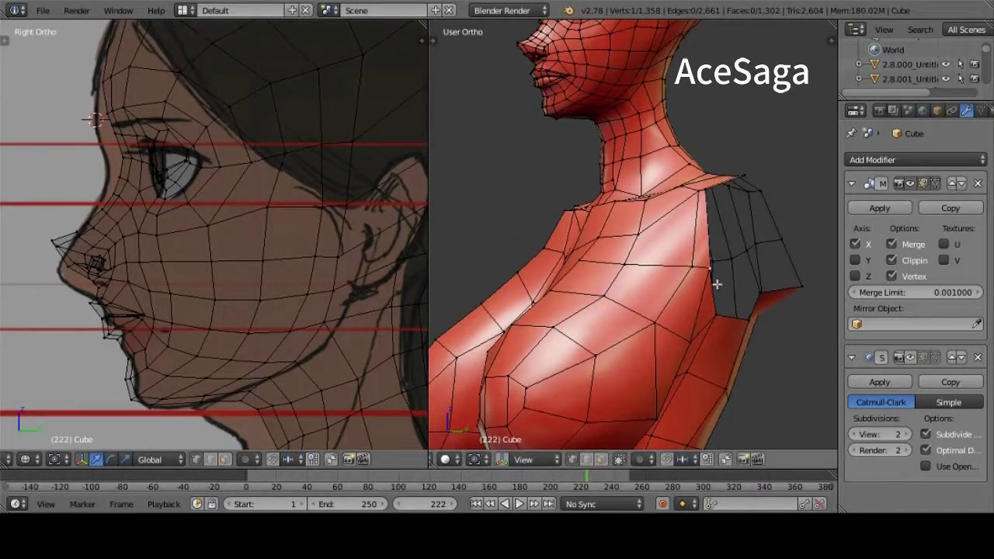
key(x)
mouse_move(717, 284)
middle_down()
mouse_move(746, 265)
mouse_move(696, 283)
mouse_move(709, 267)
mouse_move(732, 269)
middle_up()
key(Escape)
key(x)
key(Escape)
key(ctrl+x)
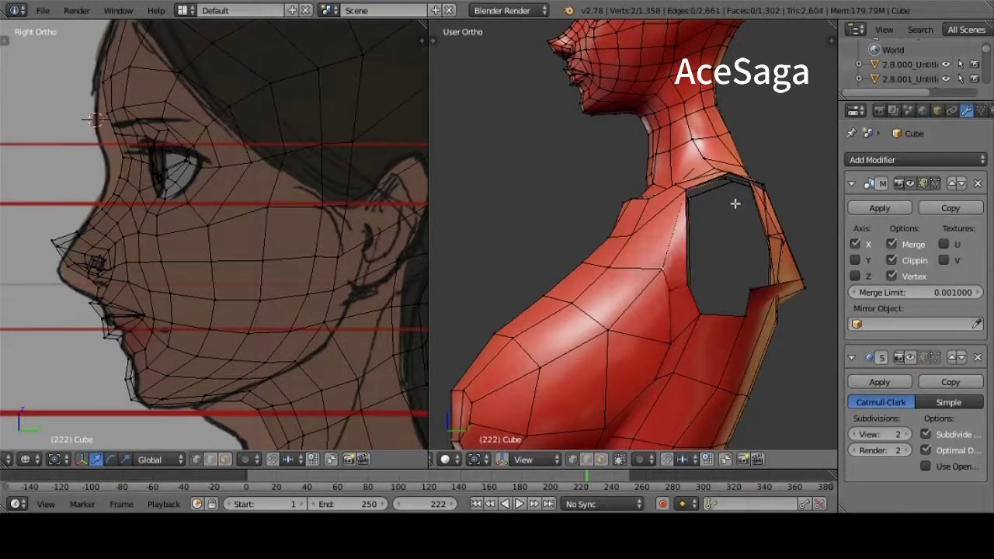
Reposition the shoulder vertices, checking them from front and side angles
middle_drag(735, 203, 199, 258)
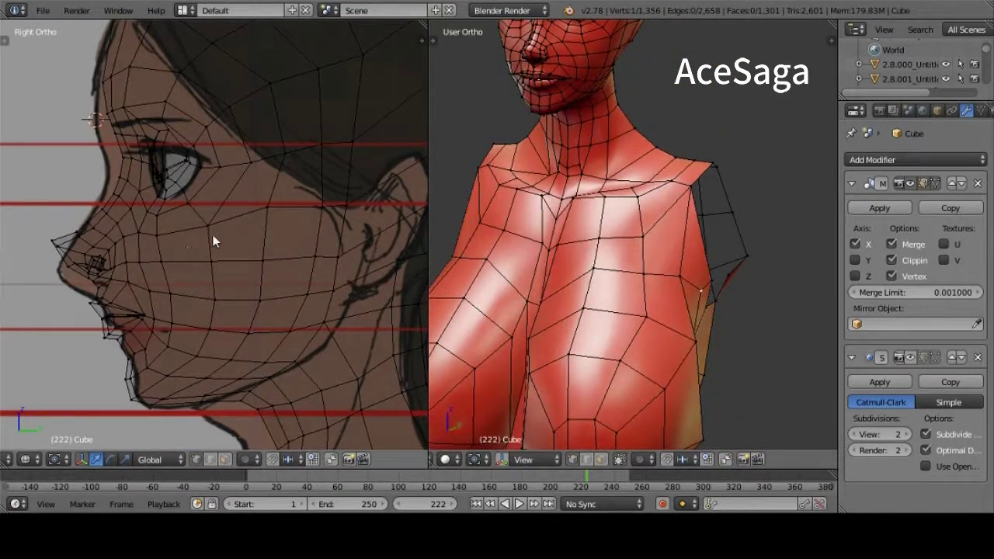
middle_drag(590, 256, 730, 280)
click(738, 267)
mouse_move(672, 320)
middle_down()
mouse_move(754, 303)
mouse_move(665, 310)
mouse_move(703, 267)
mouse_move(702, 296)
mouse_move(725, 299)
mouse_move(709, 214)
middle_up()
middle_drag(731, 268, 761, 238)
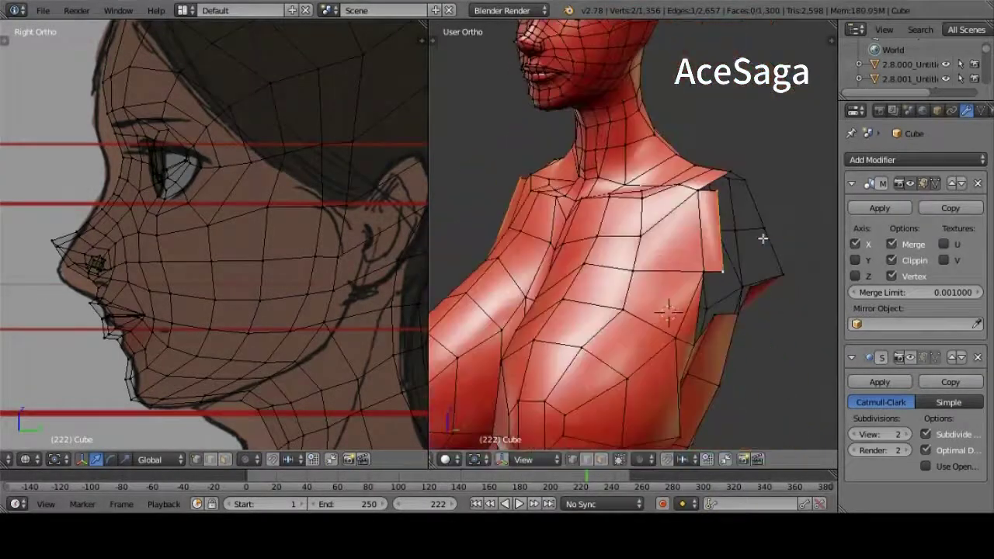
click(697, 297)
mouse_move(697, 298)
middle_down()
mouse_move(691, 277)
mouse_move(771, 323)
mouse_move(612, 270)
mouse_move(766, 291)
middle_up()
Fill the shoulder gap with a new face and nudge a shoulder vertex into place
key(x)
key(f)
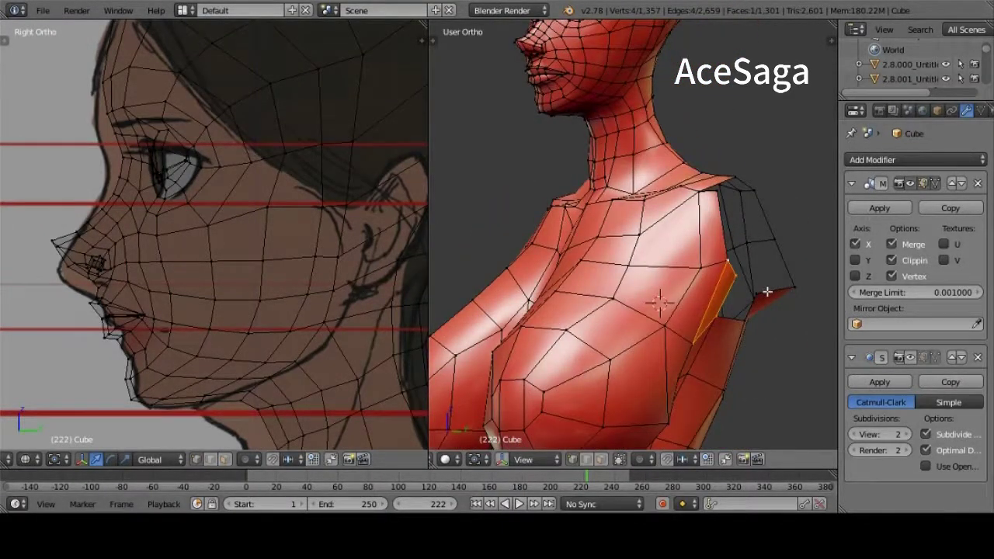
right_drag(766, 291, 685, 329)
middle_drag(767, 305, 749, 291)
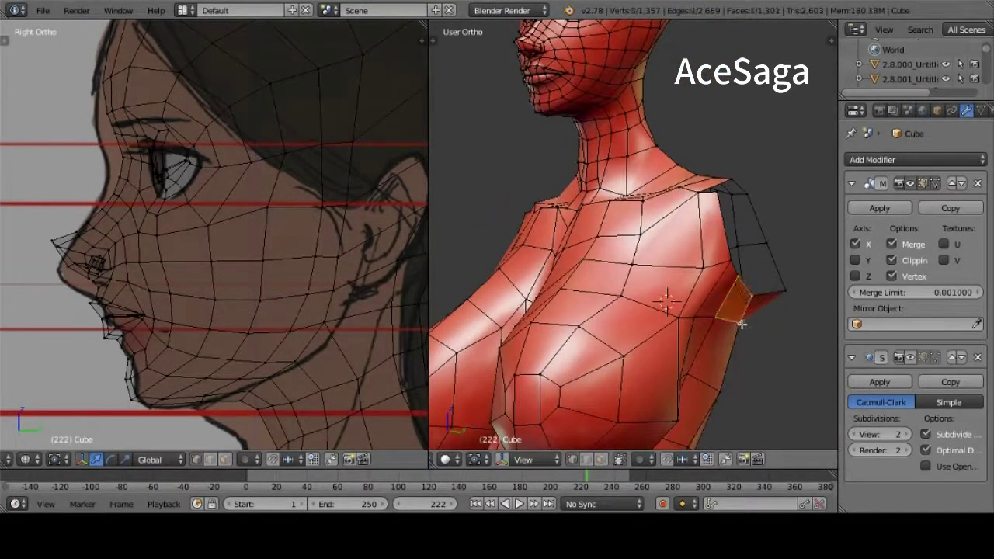
key(KP_1)
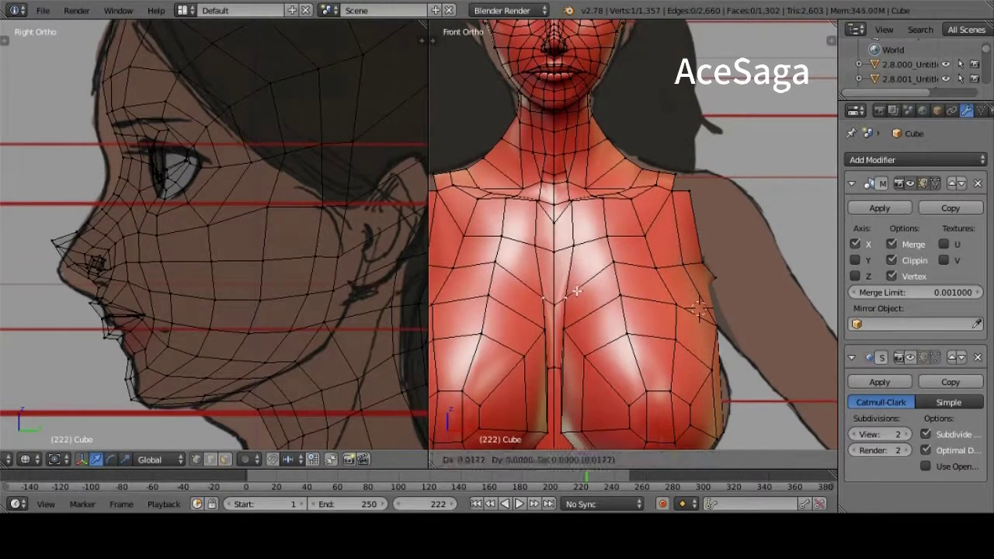
mouse_move(685, 268)
middle_down()
mouse_move(727, 258)
mouse_move(678, 305)
middle_up()
key(g)
right_click(737, 267)
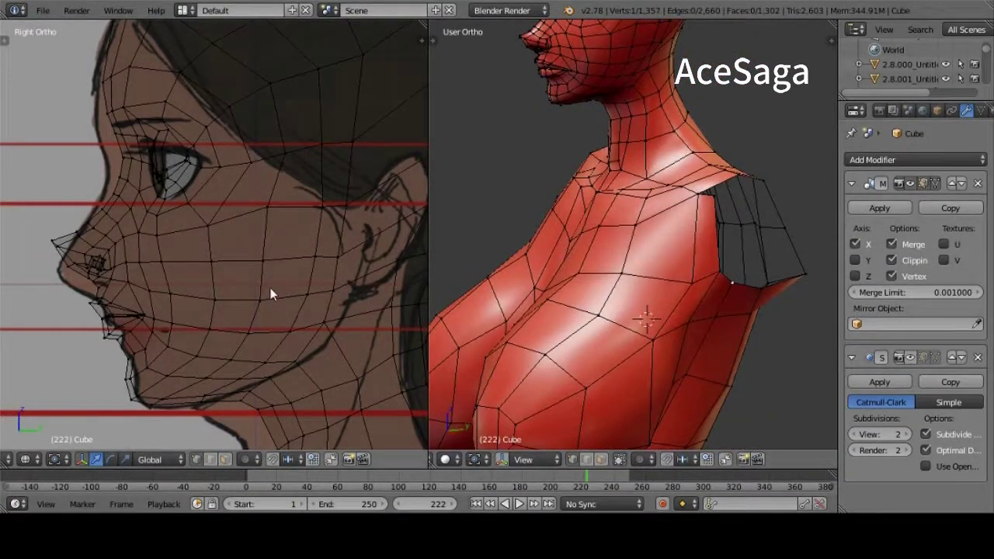
From the back view, move upper-back vertices into place, one along X
mouse_move(754, 314)
middle_down()
mouse_move(466, 291)
mouse_move(289, 321)
middle_up()
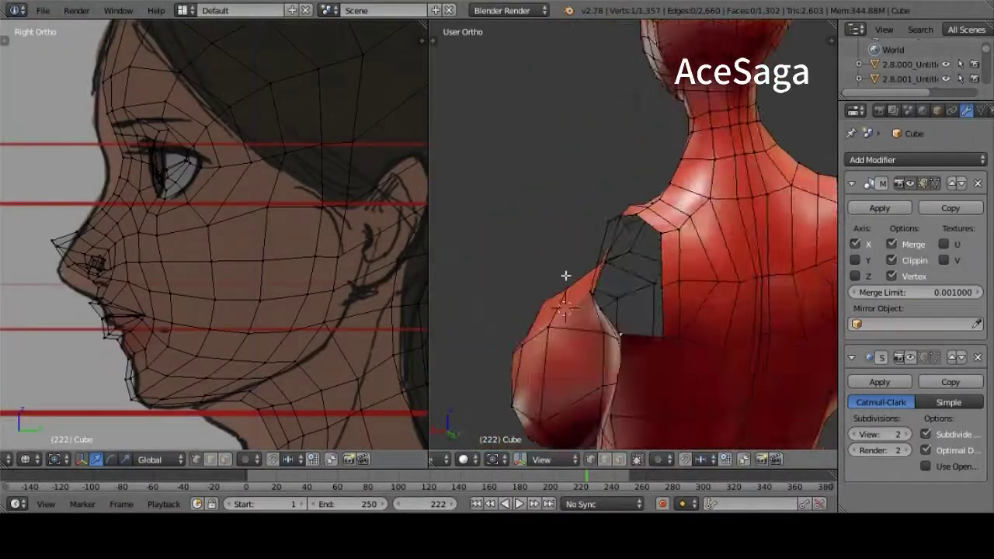
mouse_move(565, 277)
middle_down()
mouse_move(587, 368)
mouse_move(610, 339)
mouse_move(680, 325)
middle_up()
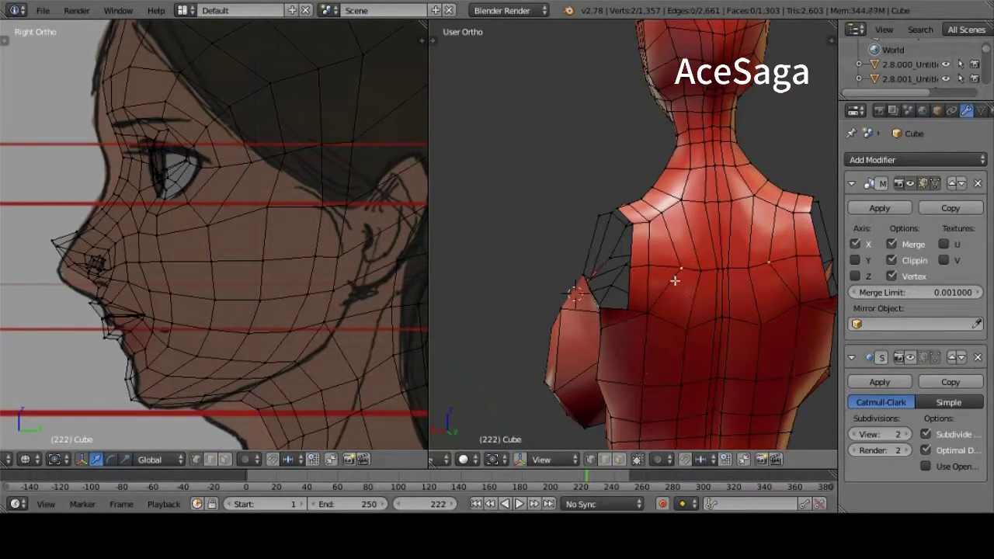
click(645, 348)
key(g)
mouse_move(638, 335)
middle_down()
mouse_move(697, 315)
mouse_move(618, 296)
middle_up()
click(694, 312)
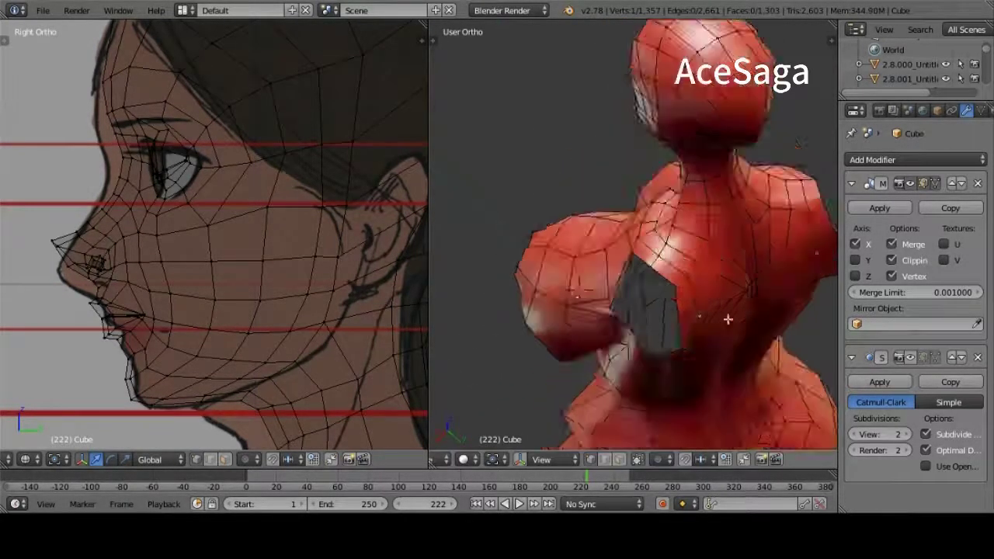
Extrude two new vertices at the left shoulder and make a face from them
key(g)
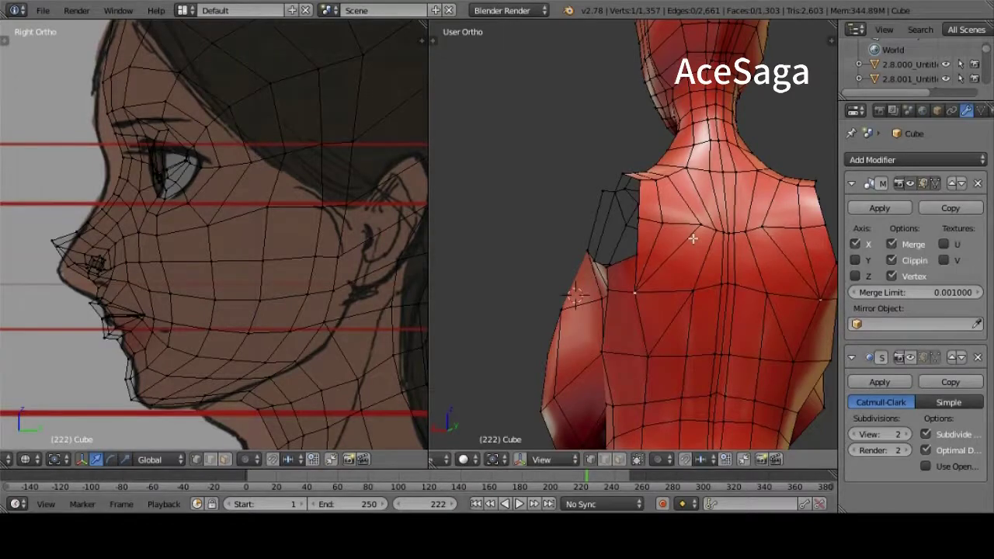
mouse_move(693, 239)
middle_down()
mouse_move(762, 313)
mouse_move(597, 209)
mouse_move(732, 248)
mouse_move(328, 322)
middle_up()
ctrl+click(592, 205)
ctrl+click(604, 228)
key(f)
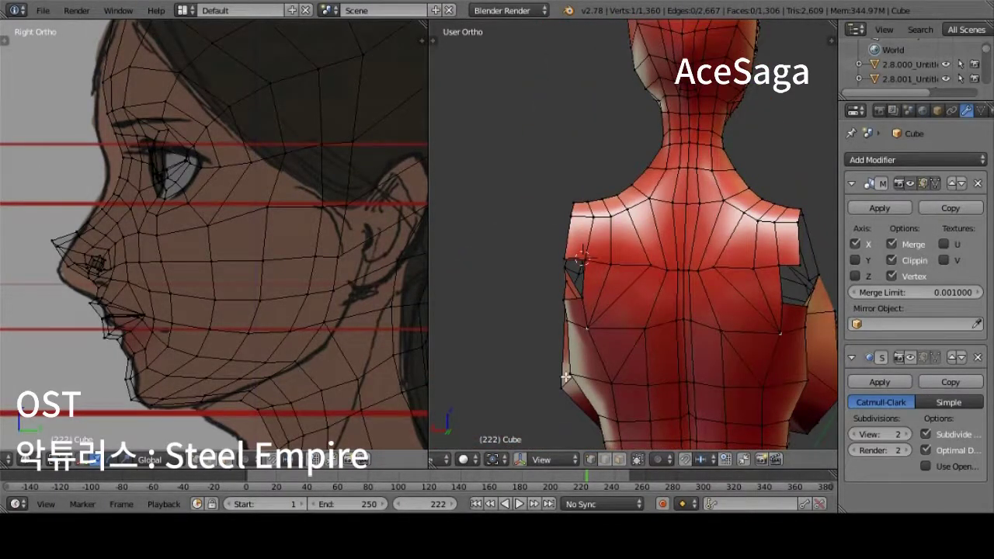
Knife a new cut across the back, then merge two vertices and reposition the result
middle_drag(569, 378, 592, 349)
key(k)
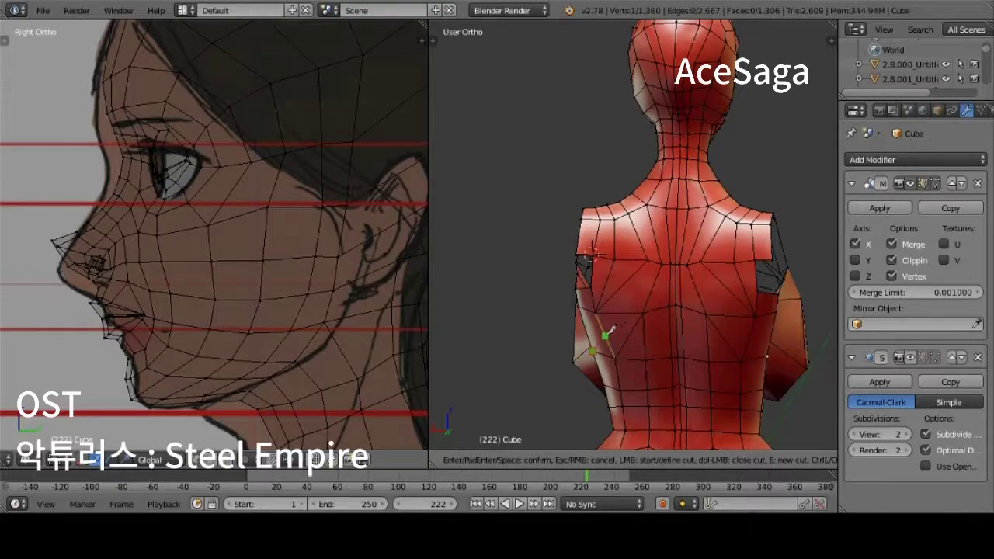
key(Return)
key(alt+m)
key(g)
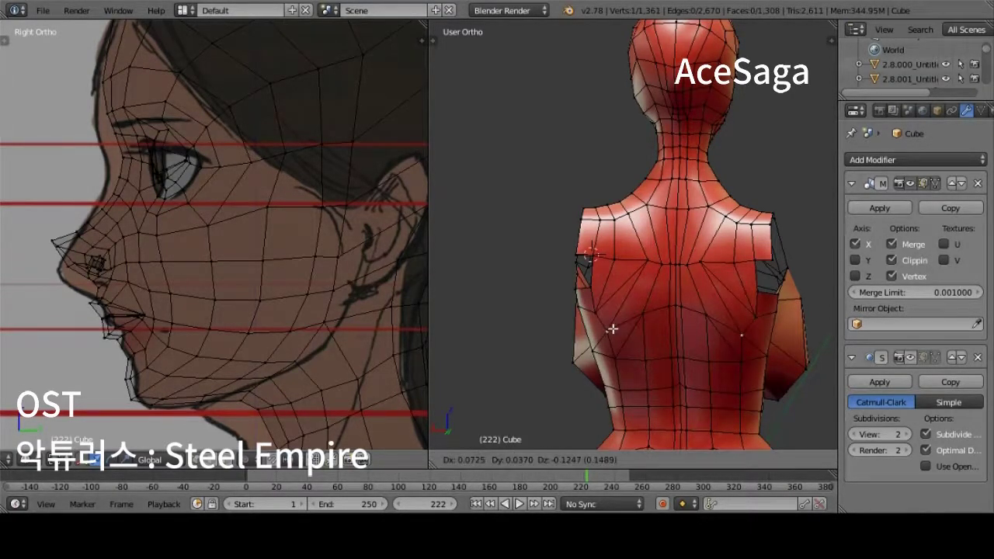
click(612, 329)
Dissolve an edge on the back and reshape the upper-back vertices
key(x)
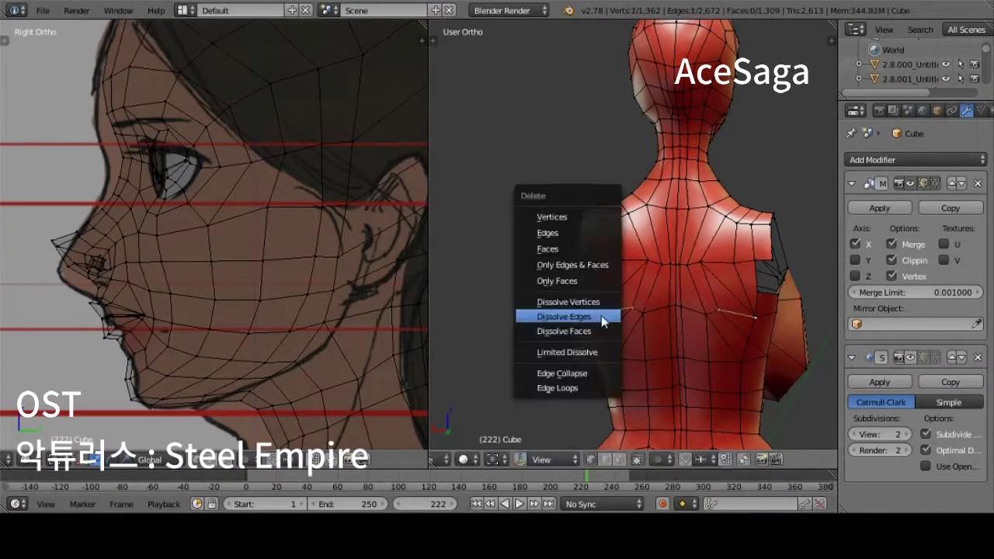
click(610, 317)
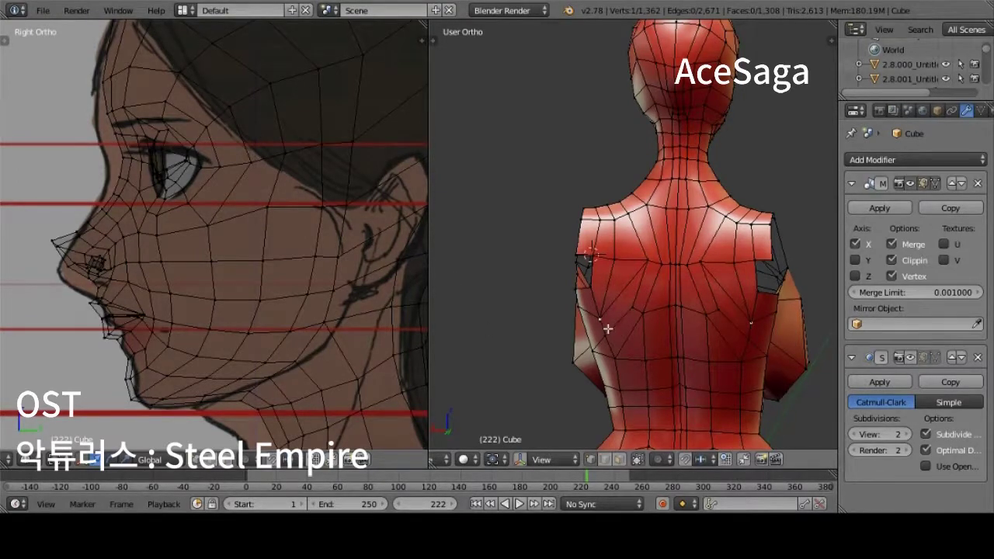
key(x)
key(Escape)
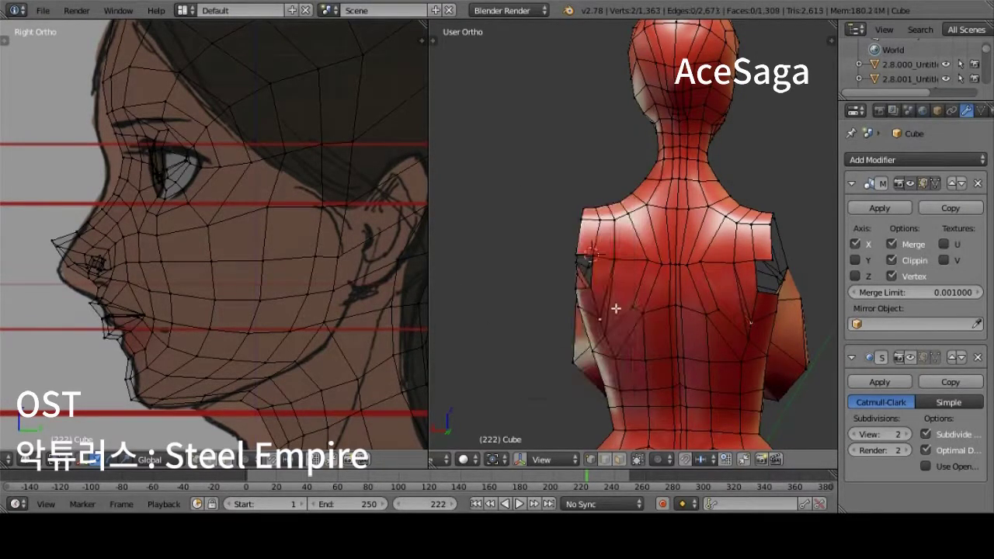
mouse_move(610, 309)
middle_down()
mouse_move(774, 272)
mouse_move(697, 290)
middle_up()
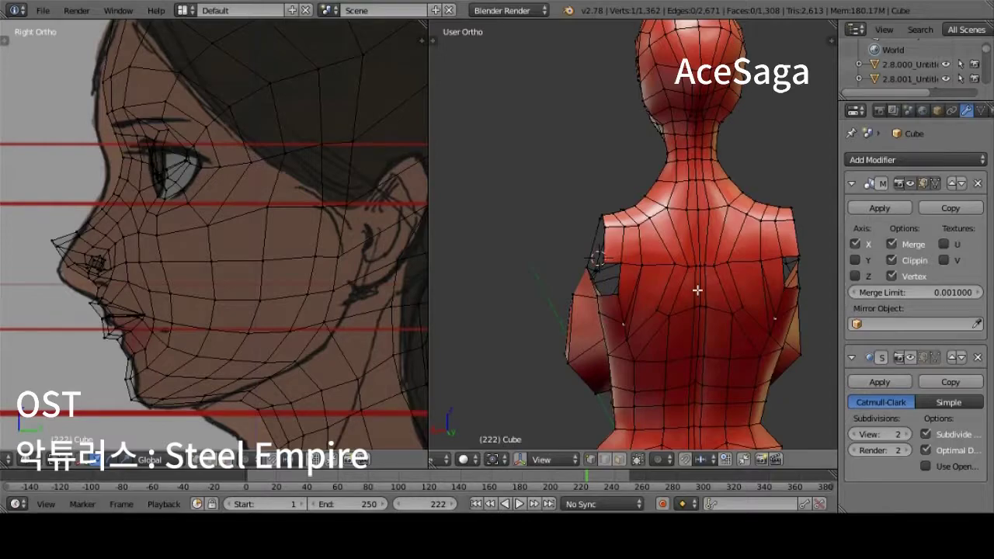
key(g)
click(658, 313)
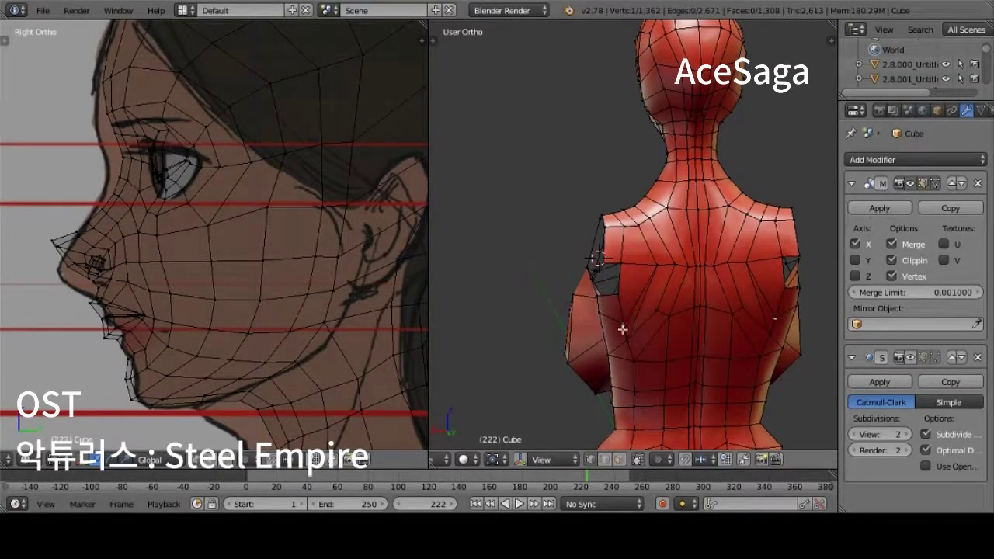
Delete the stray vertices near the armpit
key(x)
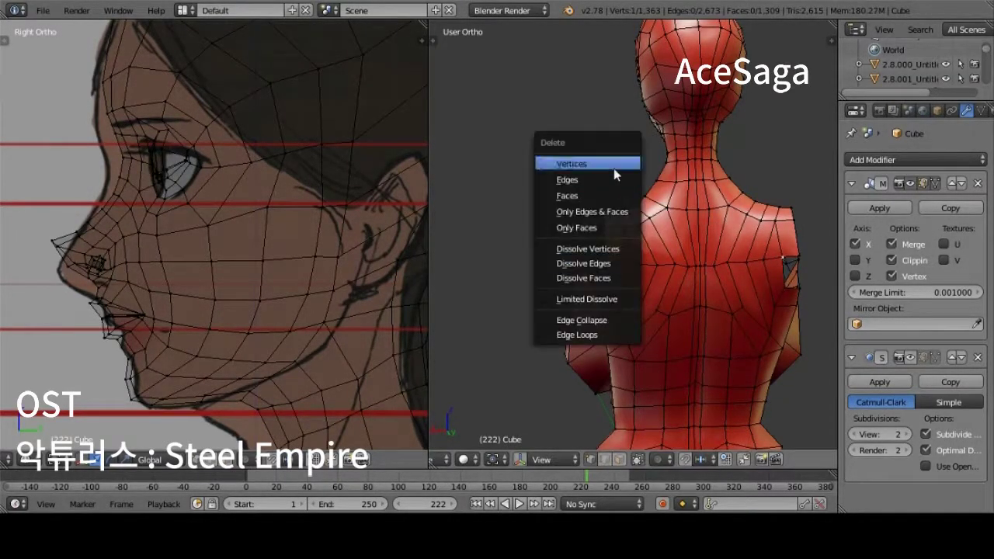
click(614, 175)
mouse_move(614, 175)
middle_down()
mouse_move(652, 241)
mouse_move(609, 206)
mouse_move(621, 249)
mouse_move(694, 240)
mouse_move(648, 295)
middle_up()
key(x)
click(647, 246)
key(x)
Close the back gap with a new face and select the horizontal chest edge loop
right_click(695, 242)
scroll(739, 250, up, 3)
key(f)
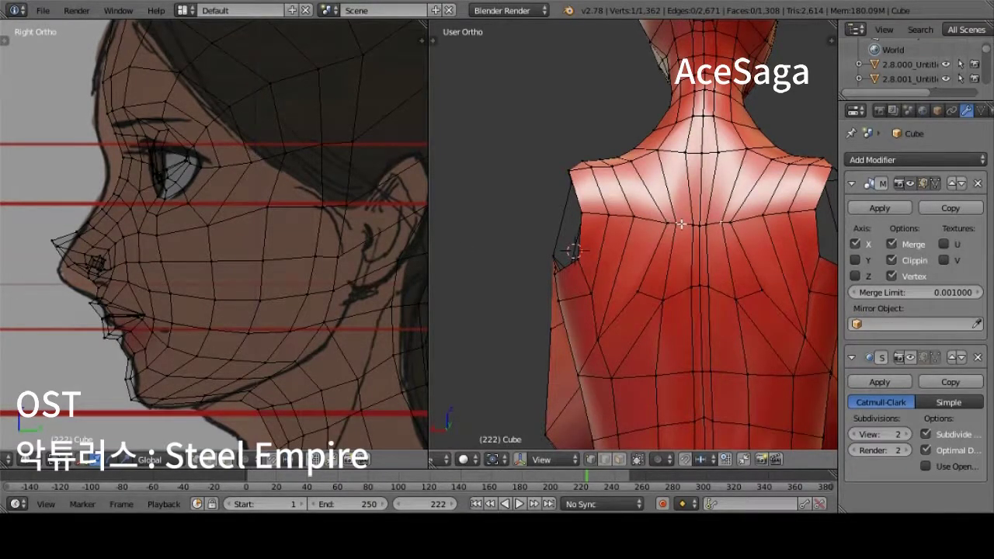
mouse_move(653, 221)
middle_down()
mouse_move(777, 399)
mouse_move(789, 361)
mouse_move(526, 319)
mouse_move(709, 311)
mouse_move(822, 324)
middle_up()
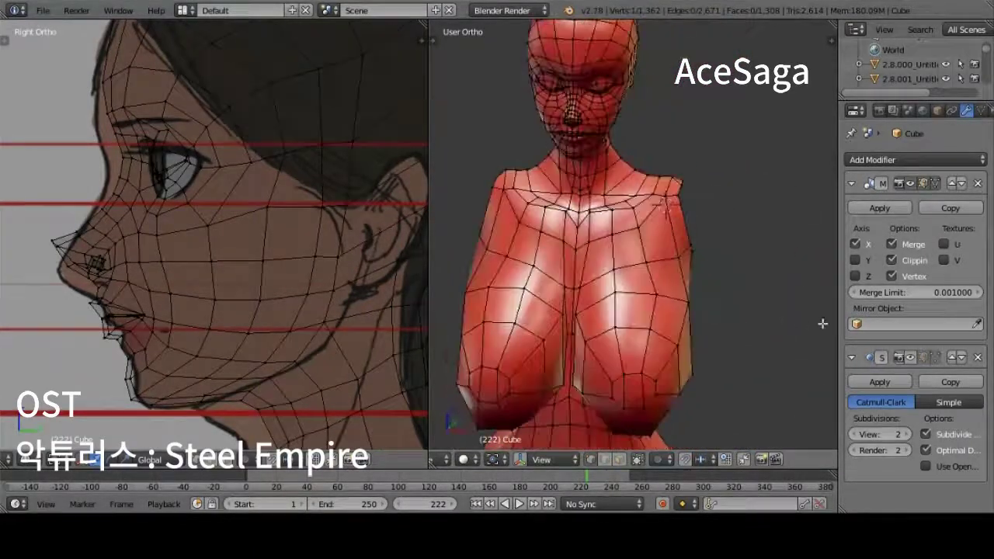
middle_drag(690, 294, 698, 302)
alt+right_click(682, 279)
Scale the chest loop to about 0.94 and check the breast profile against the right-side reference
key(s)
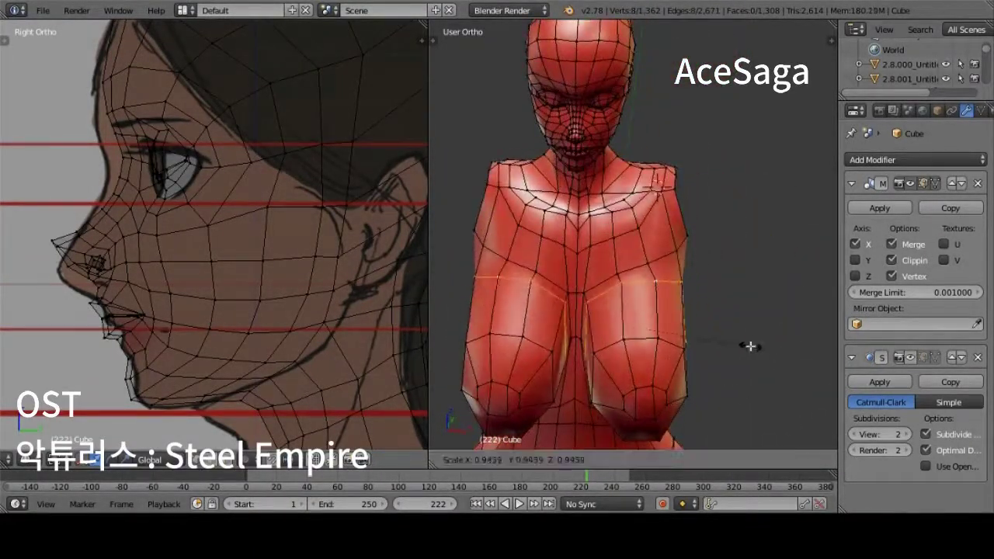
click(750, 346)
middle_drag(749, 346, 668, 306)
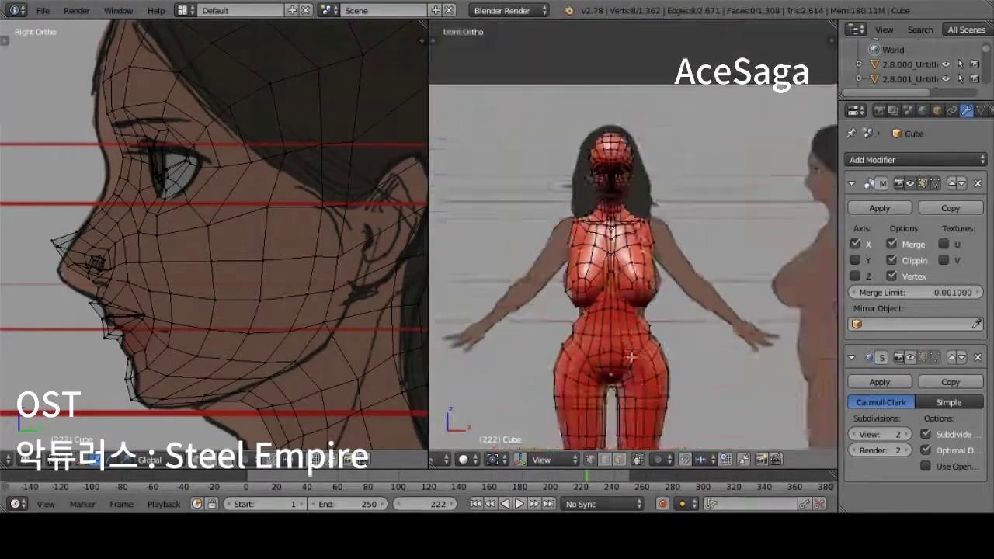
key(KP_3)
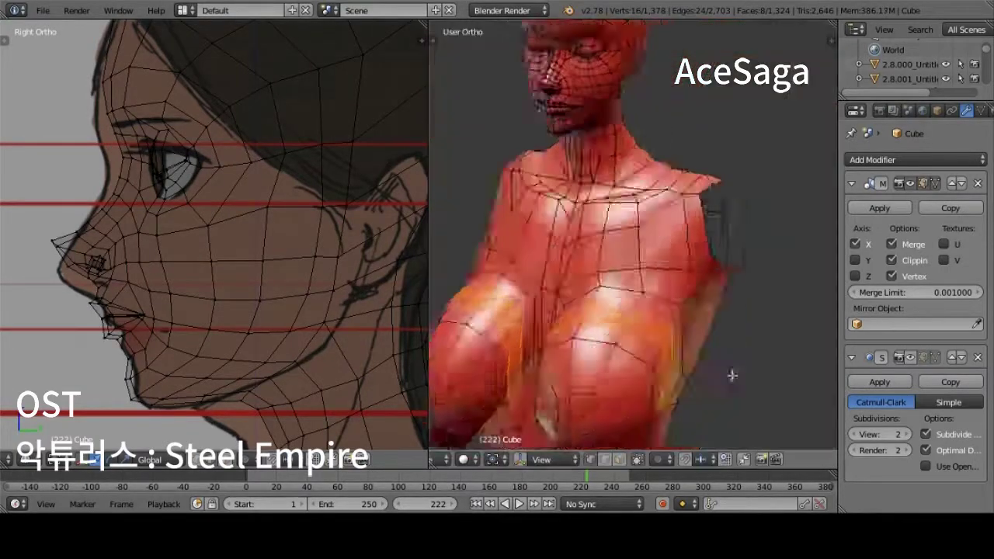
mouse_move(621, 279)
middle_down()
mouse_move(601, 303)
mouse_move(619, 405)
middle_up()
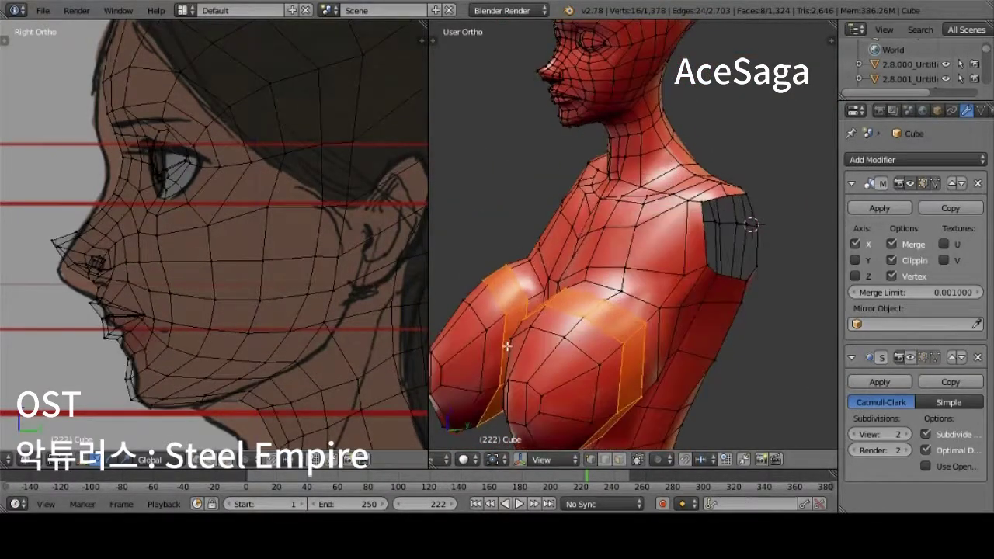
key(KP_3)
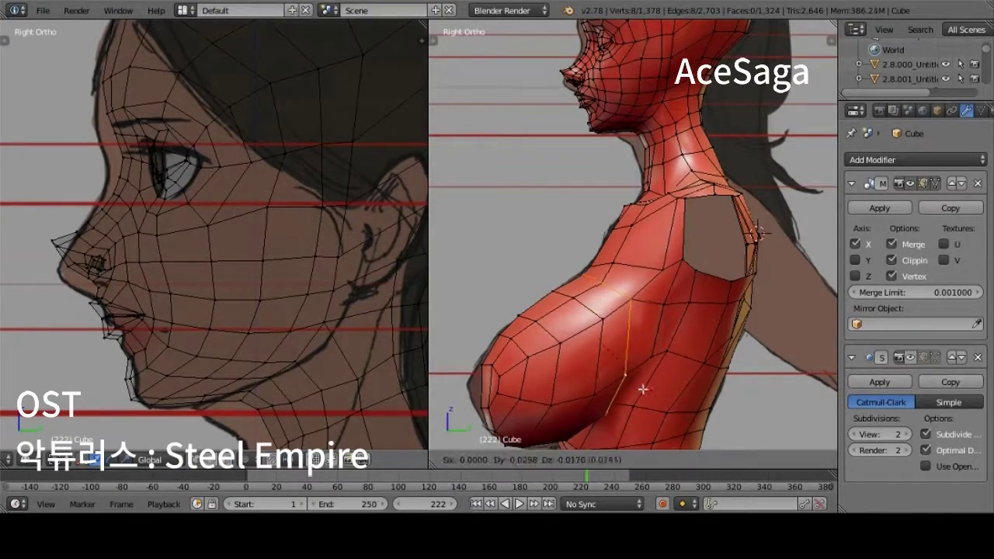
Grow the selection to the nipple faces and review the chest from front and back
key(ctrl+KP_Add)
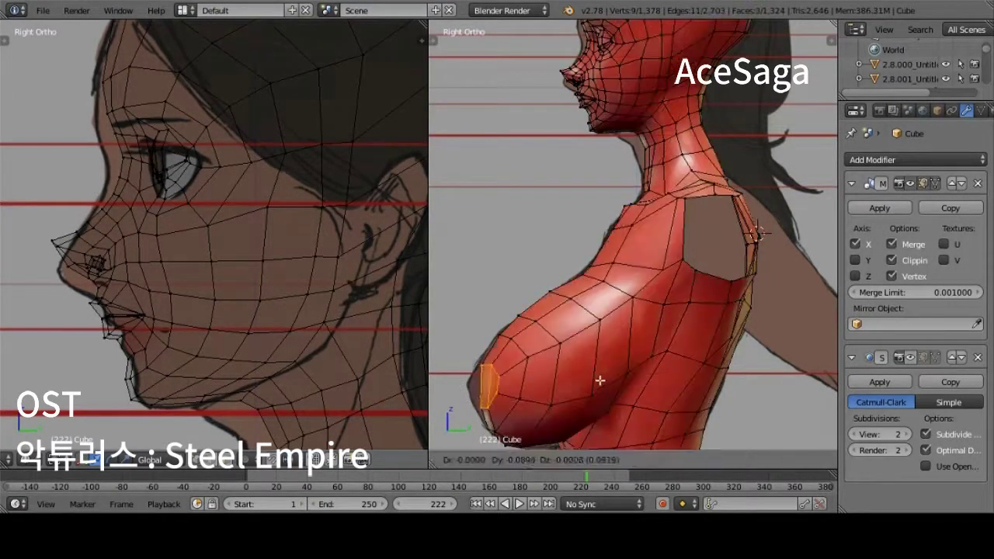
key(KP_1)
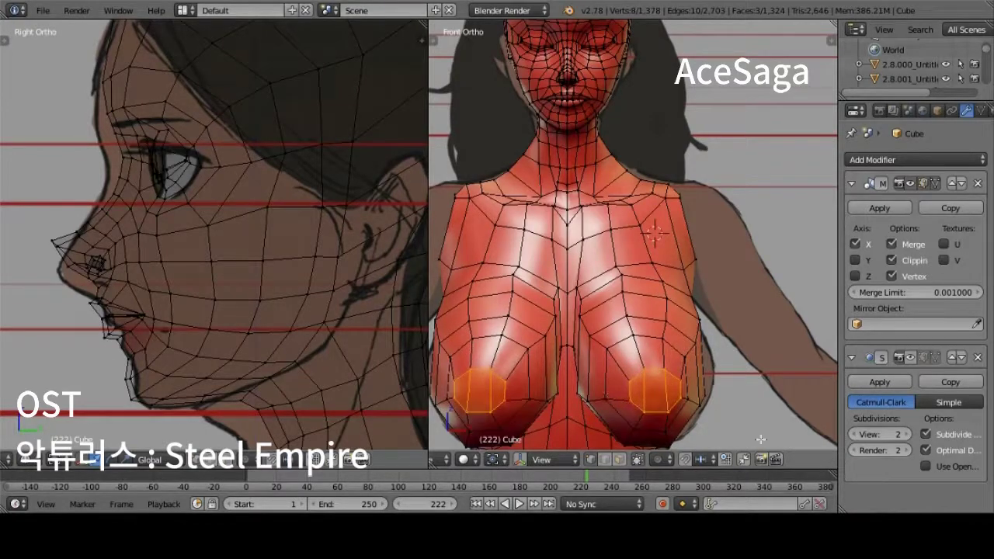
middle_drag(543, 271, 510, 343)
Unhide the arms with Alt+H and select an edge near the back armpit
key(alt+h)
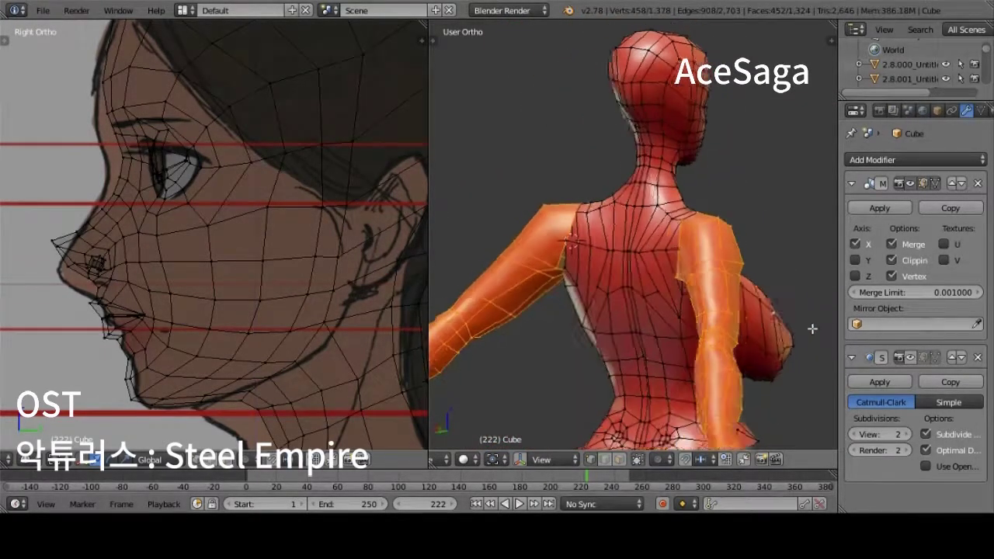
middle_drag(574, 243, 661, 326)
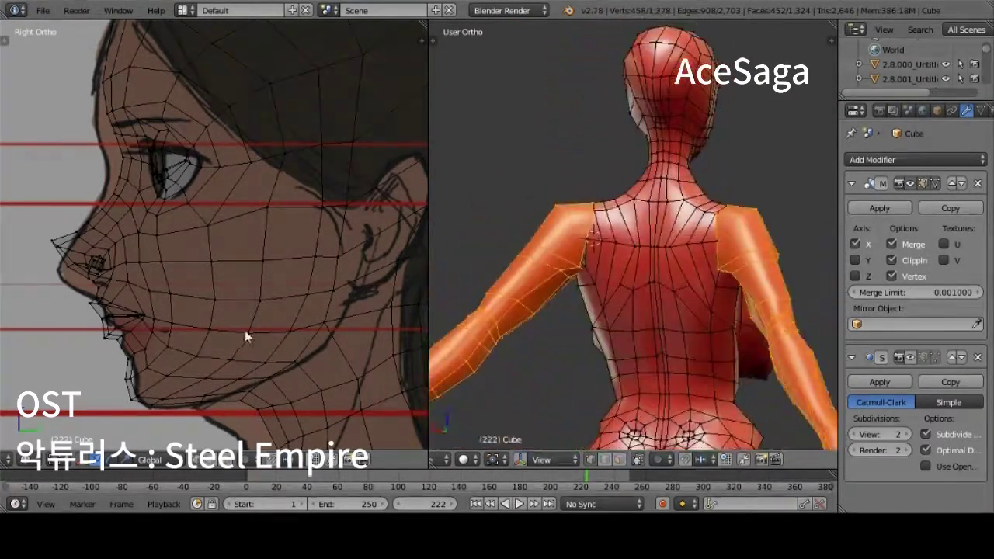
scroll(661, 326, up, 3)
right_click(578, 298)
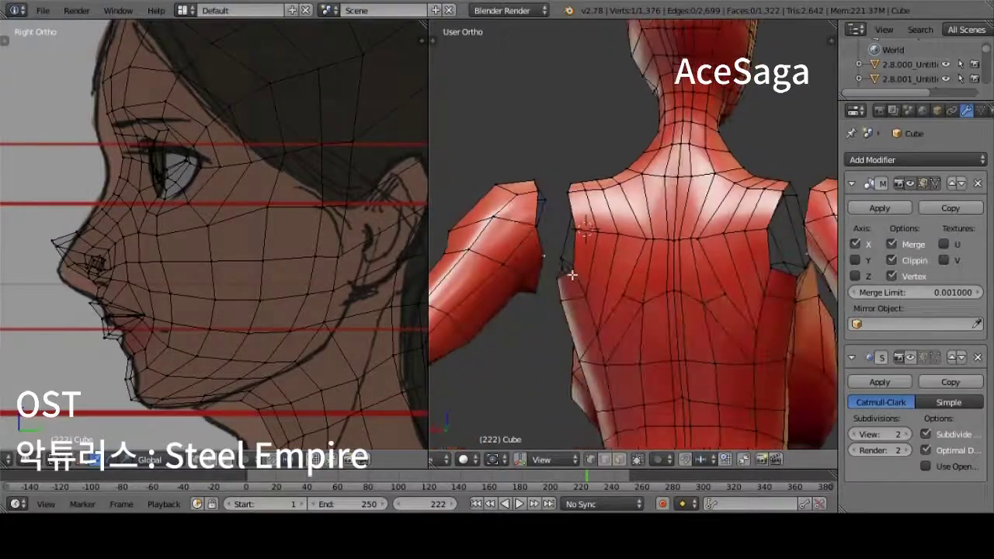
From behind, drag the back shoulder vertex onto its neighbour to merge them
middle_drag(437, 206, 724, 373)
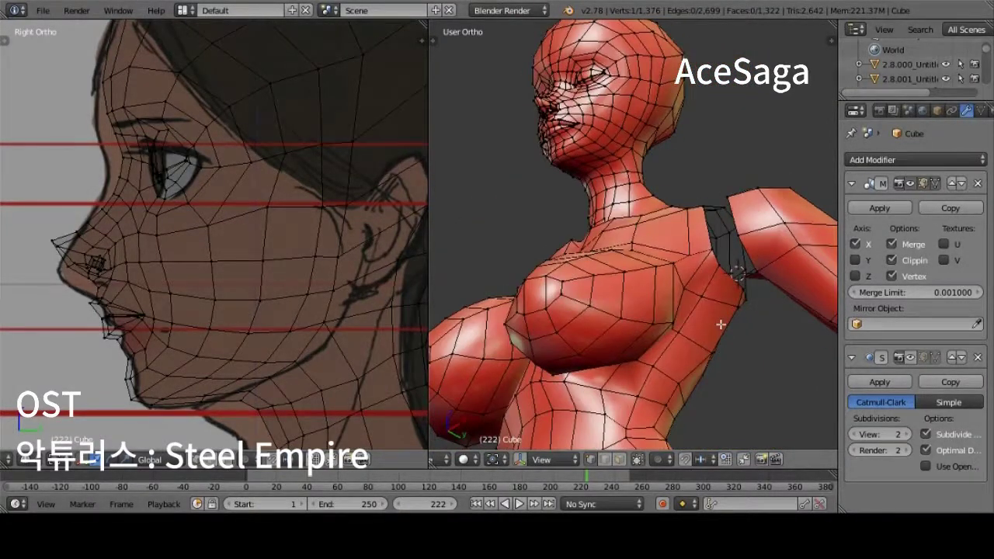
middle_drag(753, 339, 520, 24)
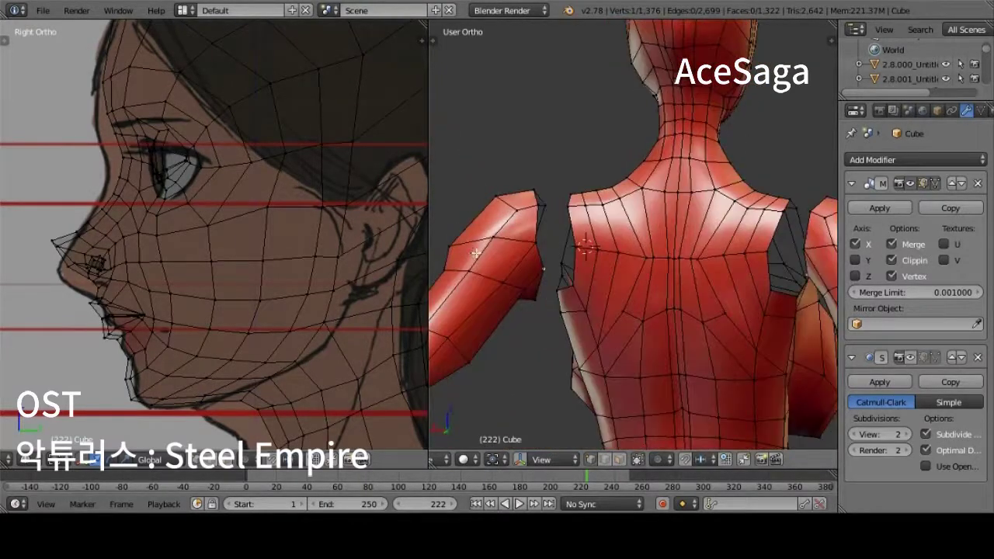
key(g)
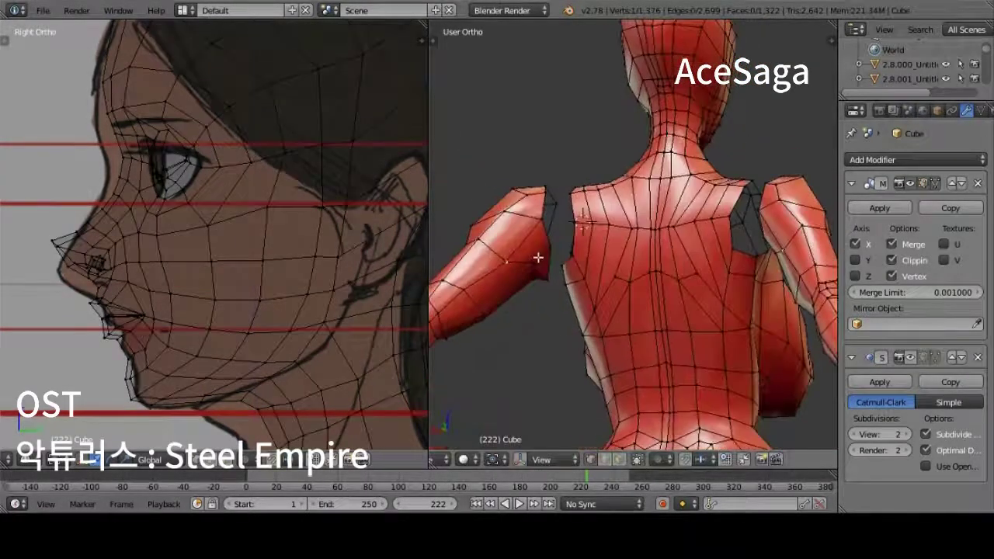
click(543, 262)
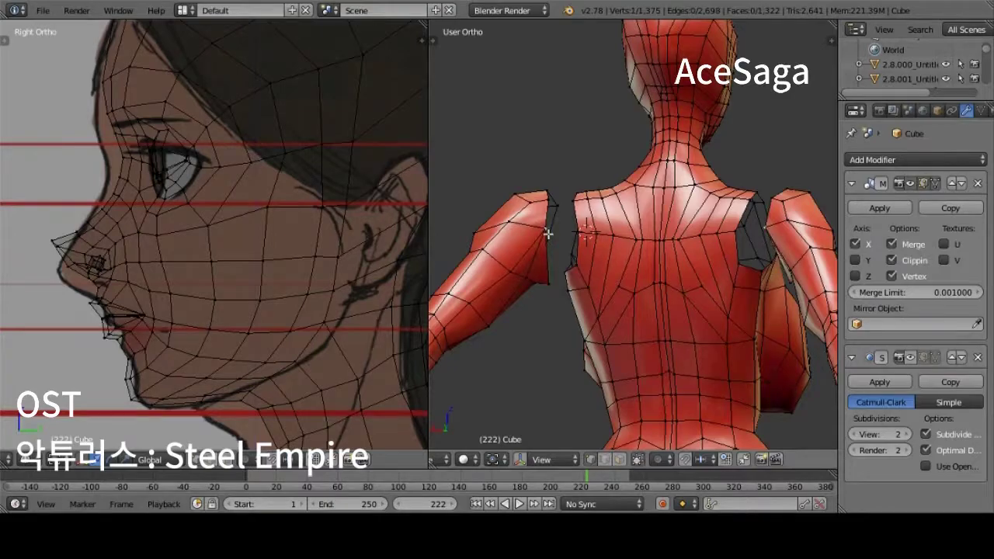
mouse_move(546, 230)
middle_down()
mouse_move(536, 184)
mouse_move(563, 251)
mouse_move(556, 271)
mouse_move(610, 284)
mouse_move(606, 308)
middle_up()
middle_drag(612, 239, 590, 260)
Select the connected arm mesh with L, then pick single shoulder vertices to inspect the seam
key(l)
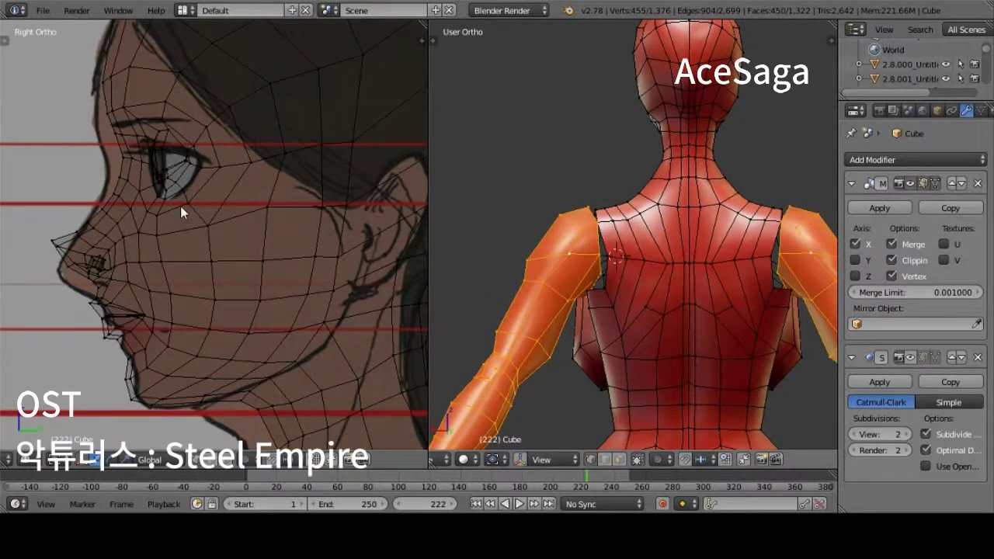
right_click(570, 252)
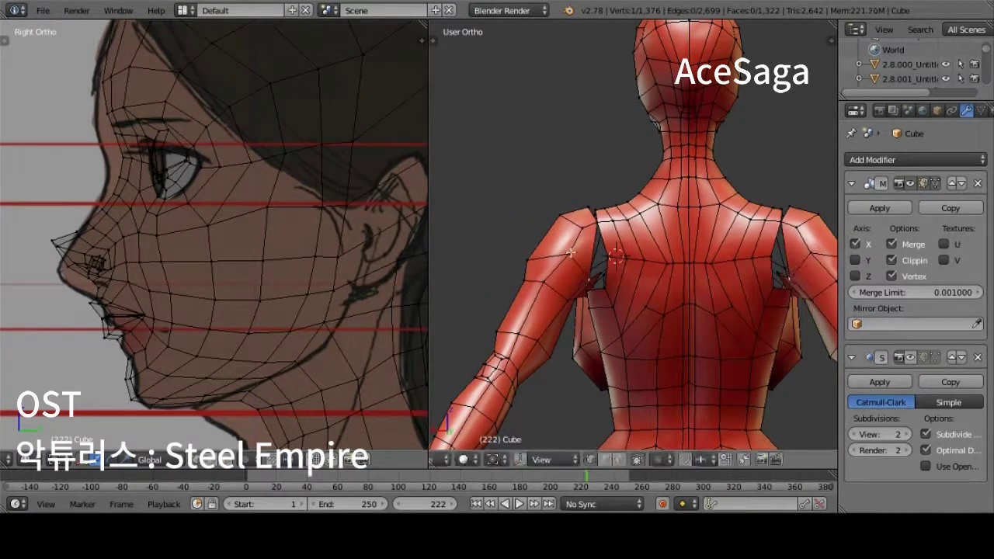
key(l)
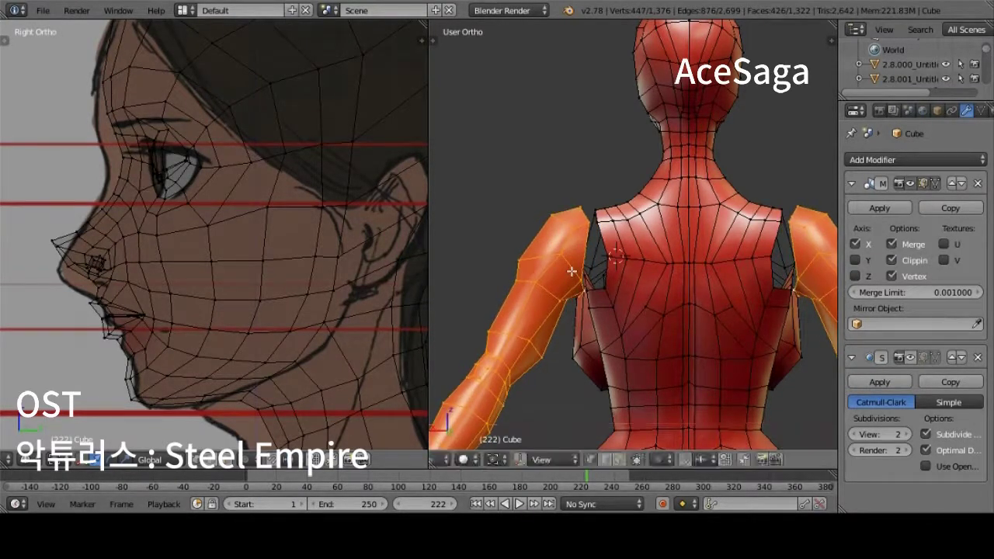
right_click(557, 221)
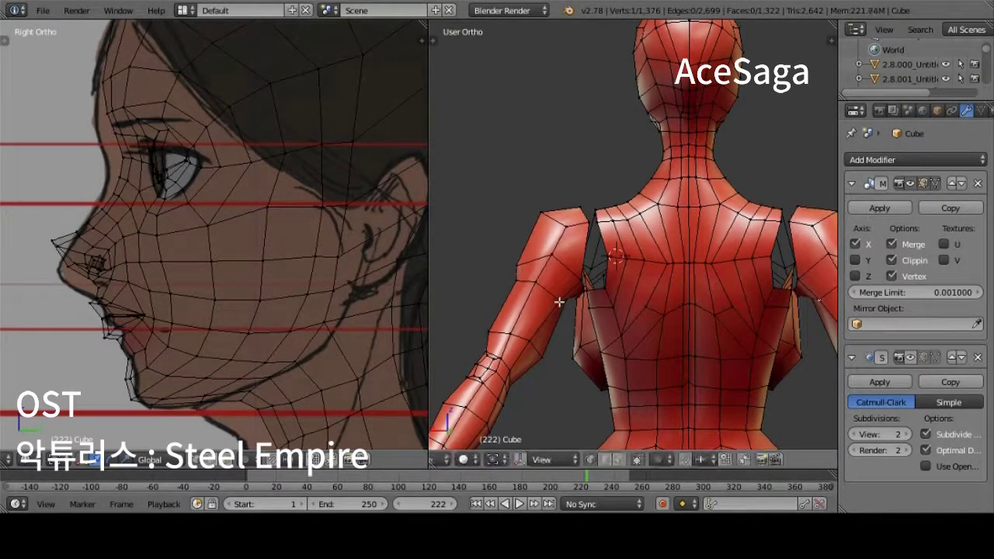
scroll(609, 266, up, 2)
scroll(610, 266, up, 2)
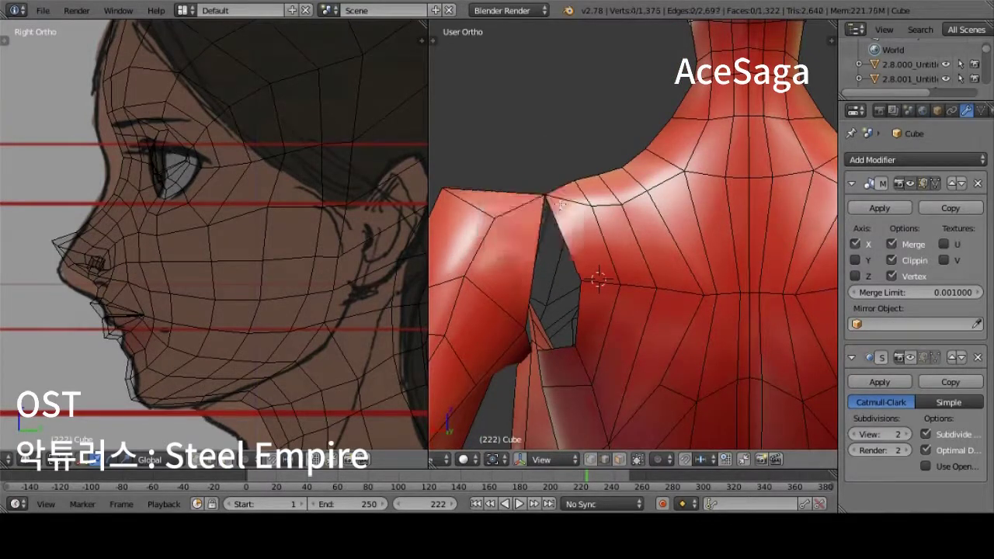
Merge the shoulder-gap vertices at the cursor to join the arm to the back of the shoulder
shift+right_click(550, 234)
key(alt+m)
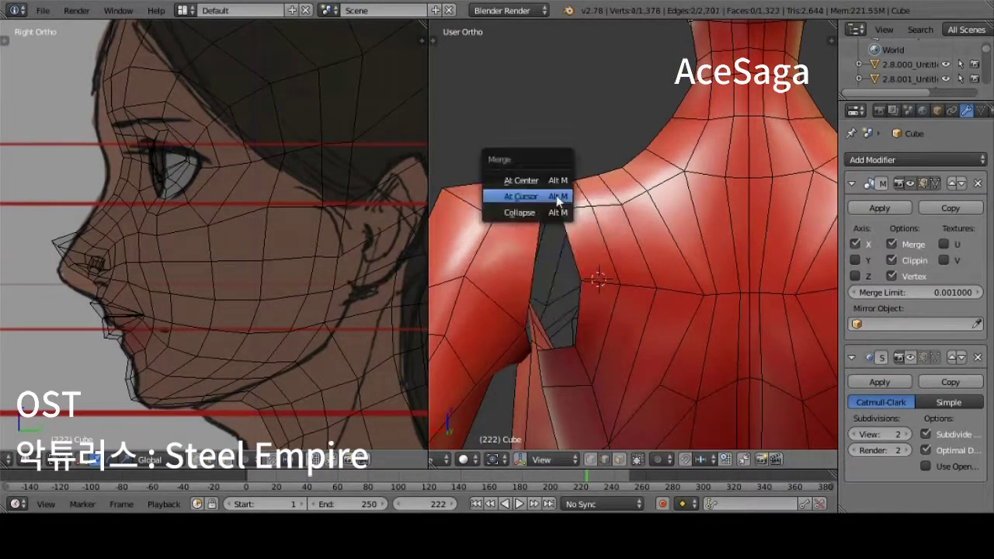
click(553, 199)
middle_drag(550, 204, 600, 282)
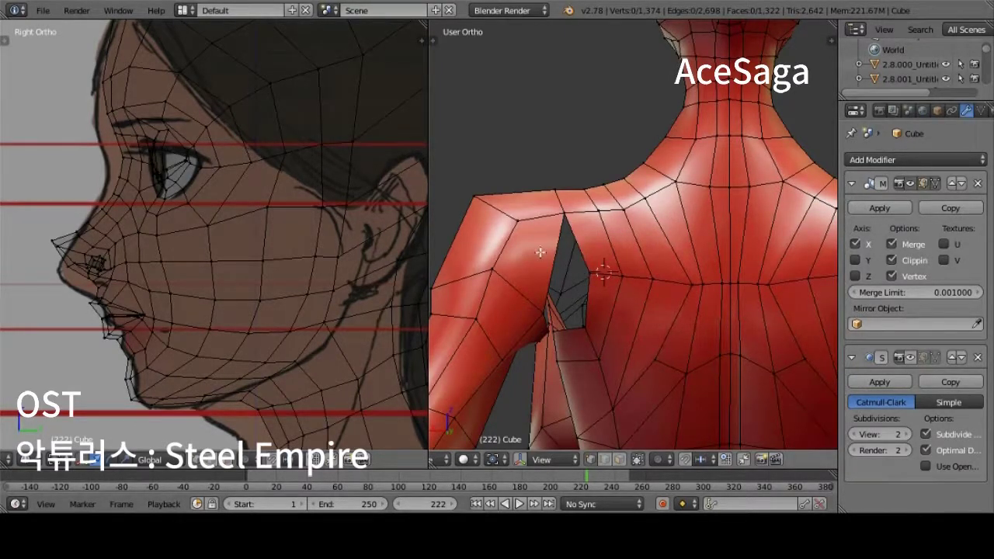
Knife-cut a new vertex into the back shoulder edge and merge it with the corner vertex
right_click(515, 227)
key(k)
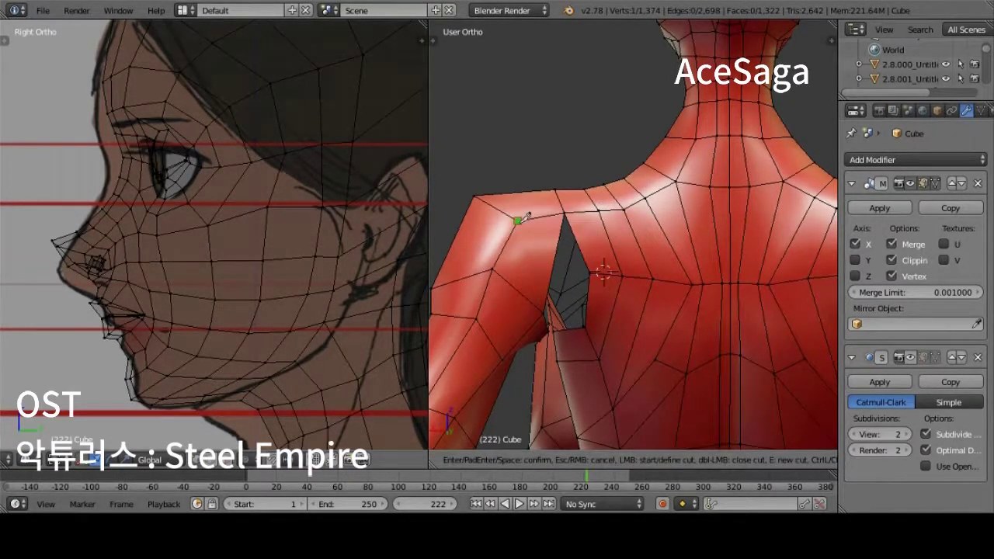
click(552, 267)
key(Return)
key(alt+m)
middle_drag(666, 288, 592, 283)
click(634, 289)
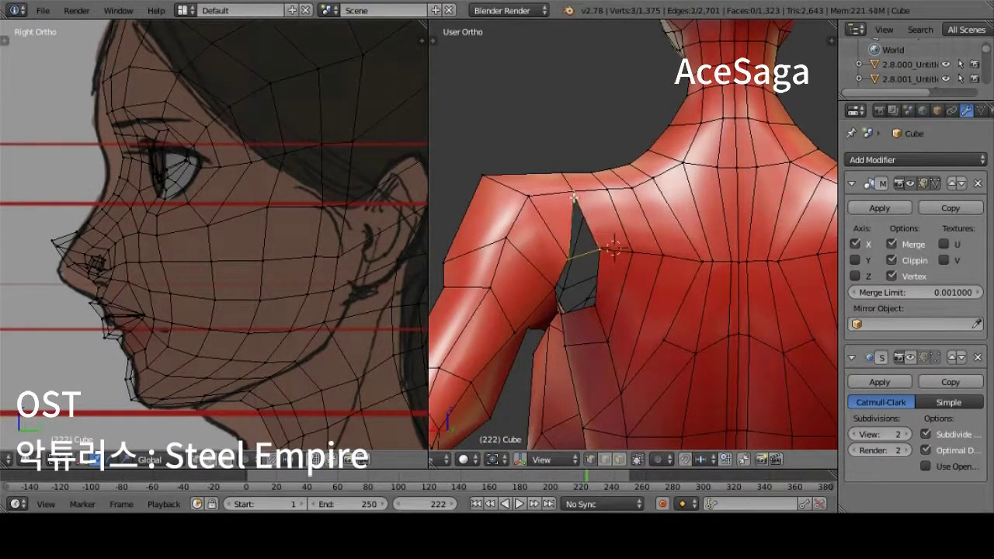
Dissolve the unneeded edge and fill part of the armpit hole with a new face
key(x)
click(505, 309)
middle_drag(505, 309, 567, 261)
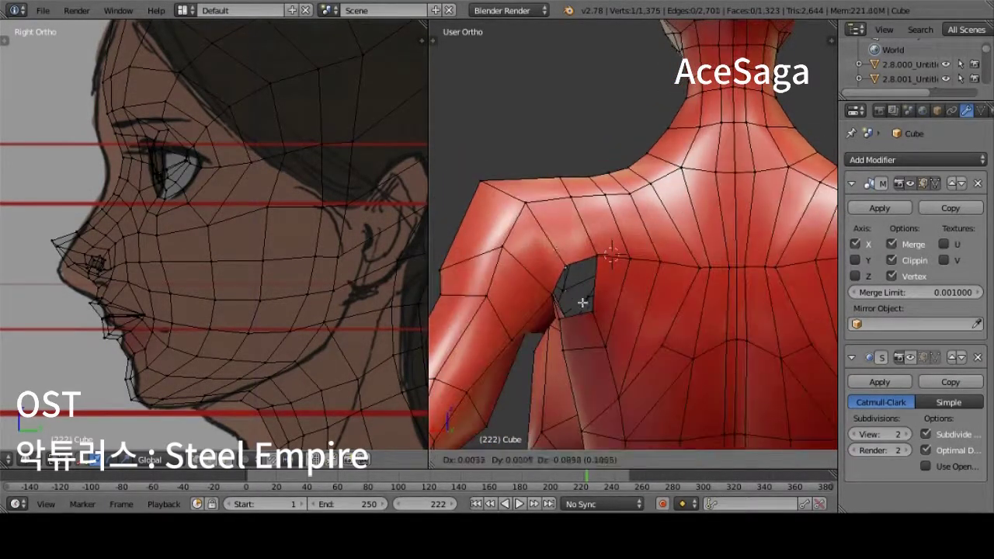
ctrl+click(572, 288)
key(f)
mouse_move(563, 263)
middle_down()
mouse_move(668, 270)
mouse_move(634, 169)
middle_up()
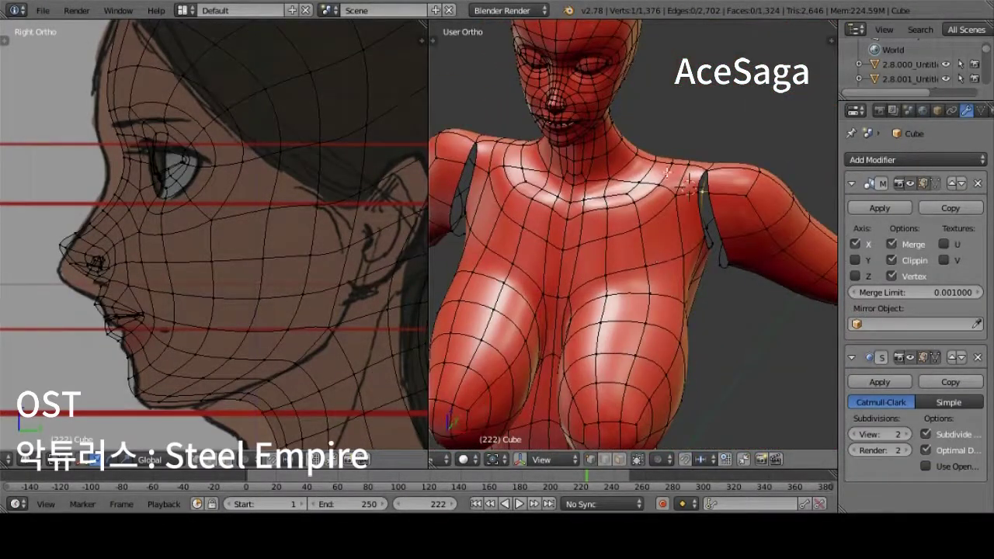
Merge the two front shoulder vertices with Alt+M, dropping the mesh to 1,374 vertices, then check the back
scroll(713, 193, up, 4)
scroll(663, 116, down, 2)
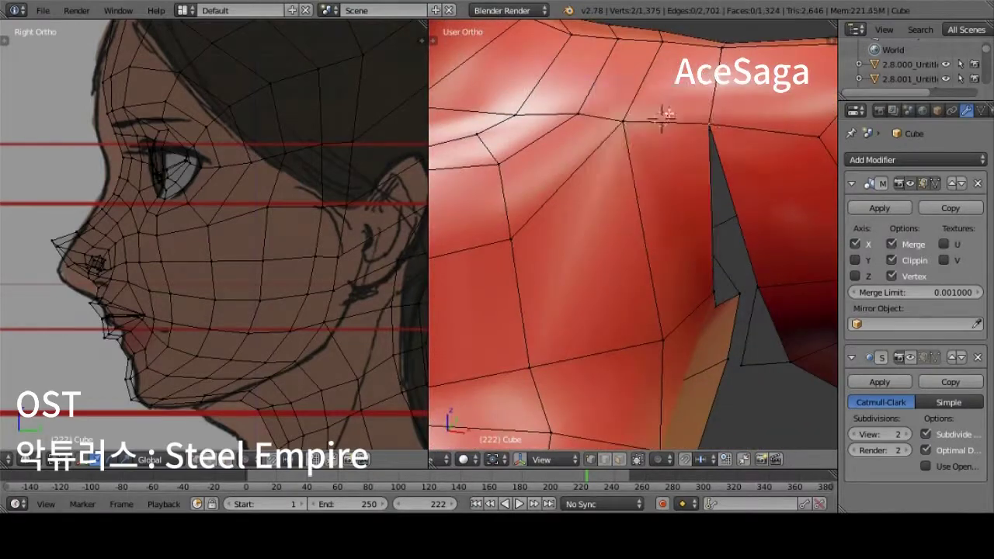
middle_drag(714, 267, 644, 146)
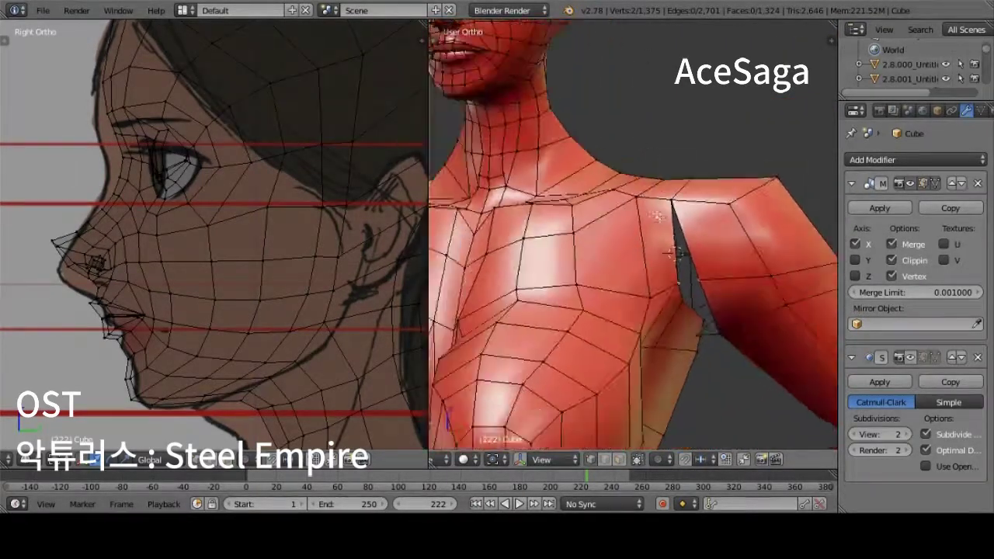
mouse_move(654, 264)
middle_down()
mouse_move(517, 291)
mouse_move(535, 347)
mouse_move(538, 315)
mouse_move(612, 348)
mouse_move(595, 304)
mouse_move(639, 249)
mouse_move(519, 273)
middle_up()
click(541, 298)
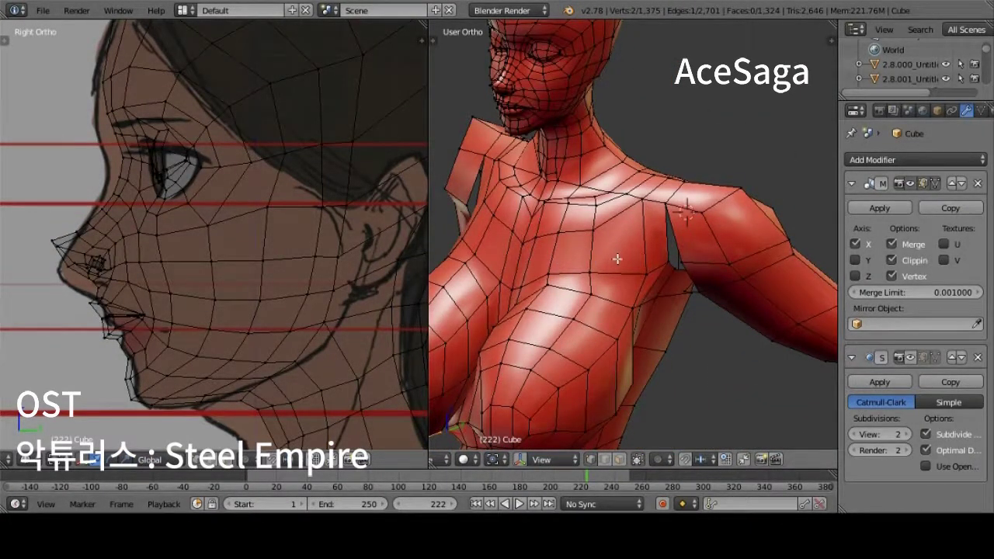
key(alt+m)
click(656, 259)
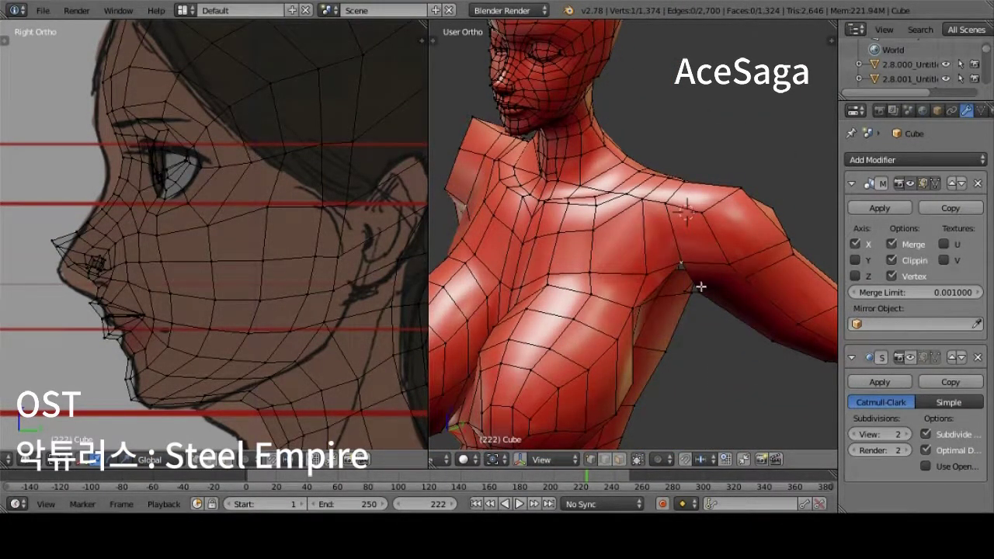
mouse_move(706, 292)
middle_down()
mouse_move(568, 261)
mouse_move(563, 295)
mouse_move(449, 335)
middle_up()
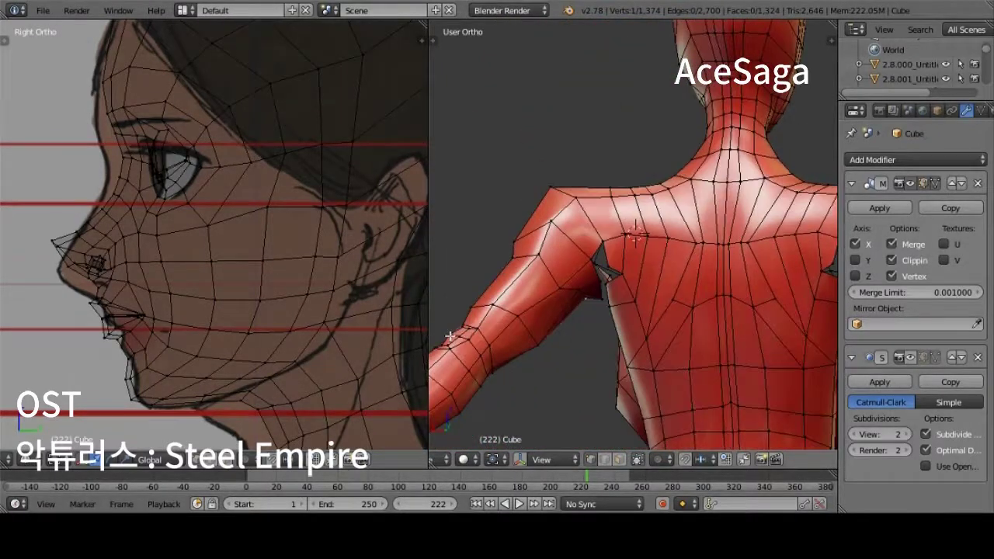
middle_drag(601, 282, 598, 300)
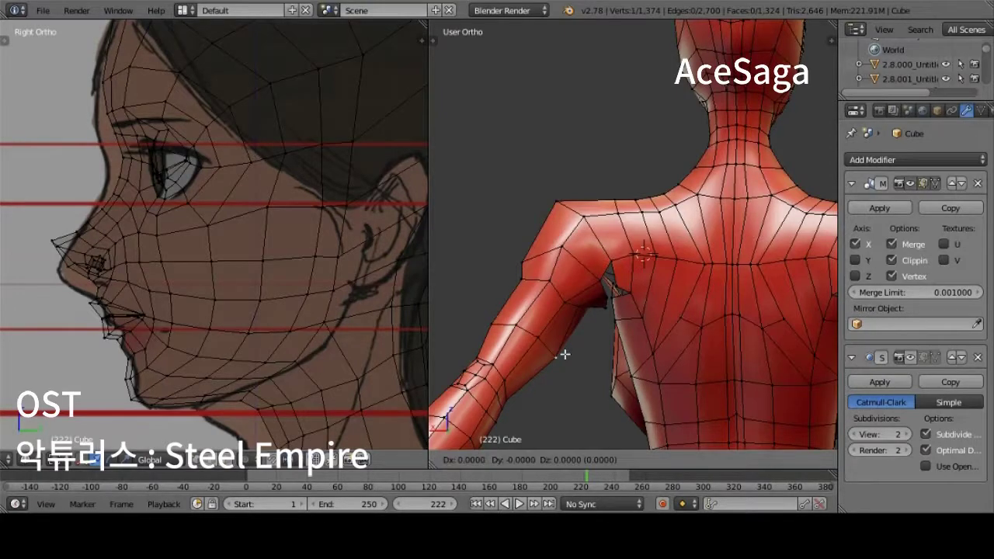
middle_drag(565, 354, 557, 222)
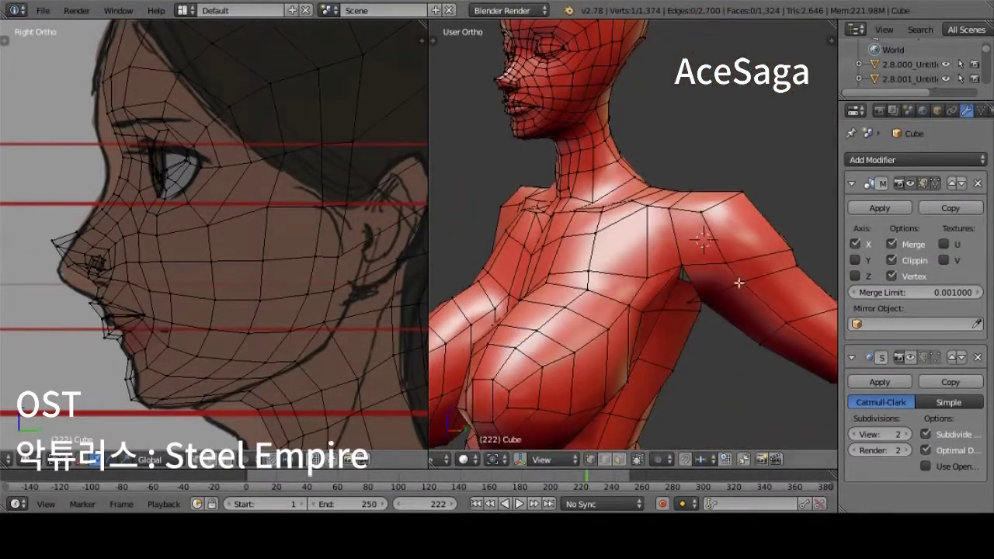
In Front Ortho, move a shoulder vertex about 0.038 along X
key(KP_1)
key(g)
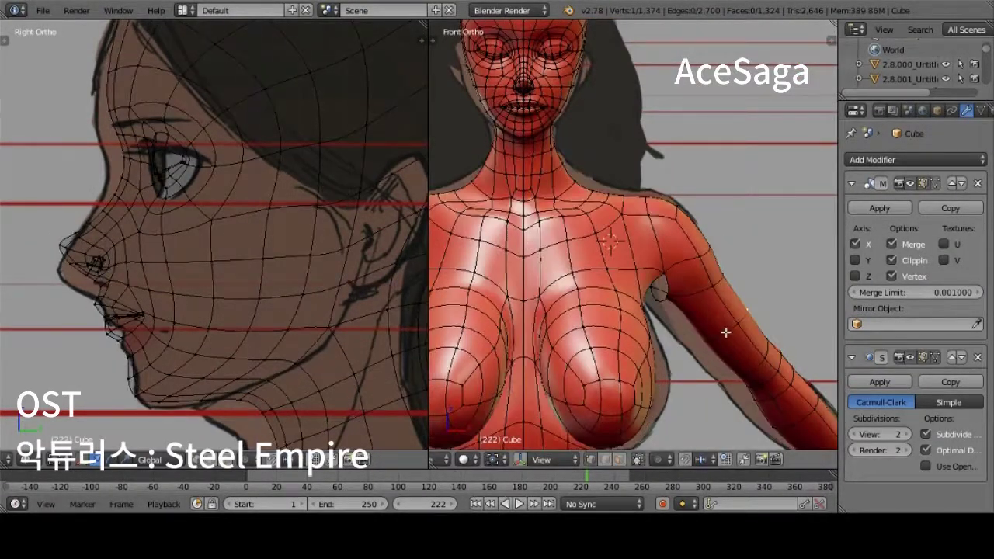
scroll(725, 331, down, 5)
scroll(725, 330, up, 5)
key(g)
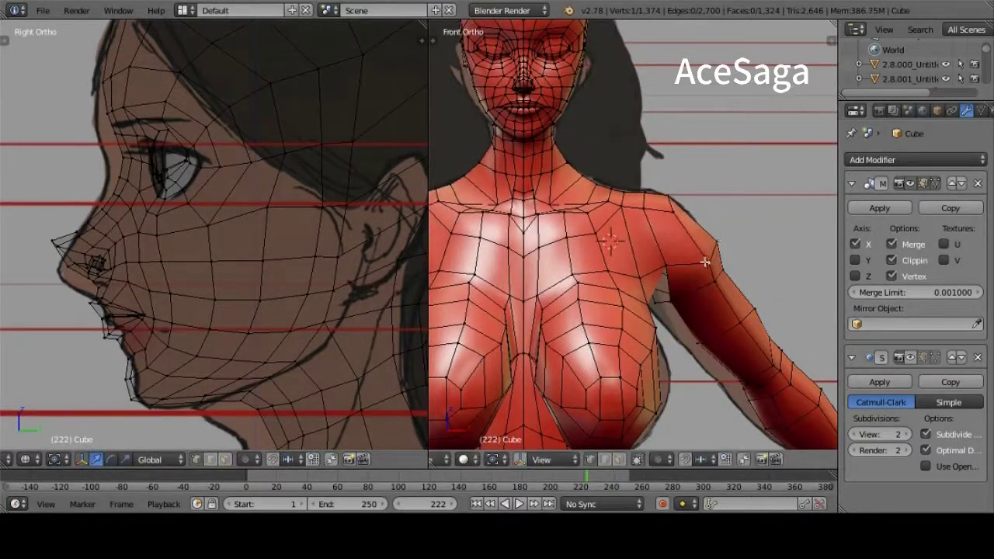
middle_drag(569, 192, 493, 164)
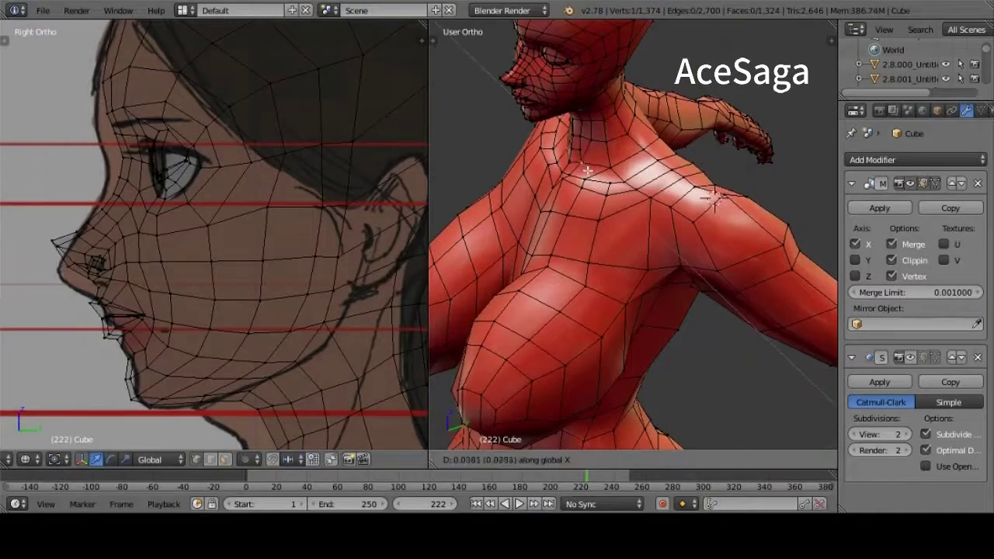
scroll(494, 164, up, 2)
click(536, 152)
Adjust another shoulder vertex from a closer side angle of the shoulder
scroll(543, 156, down, 3)
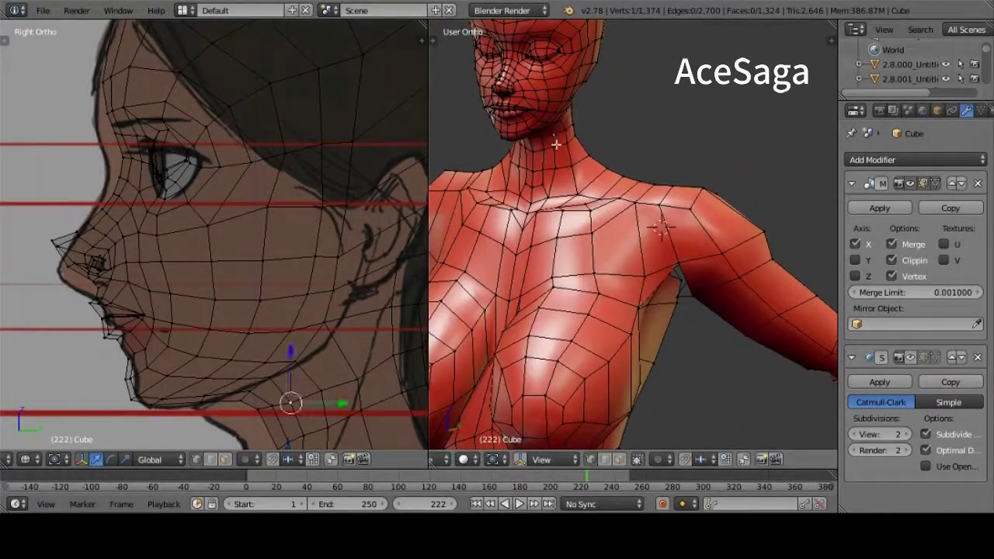
middle_drag(543, 155, 566, 186)
scroll(544, 147, up, 3)
middle_drag(513, 100, 544, 140)
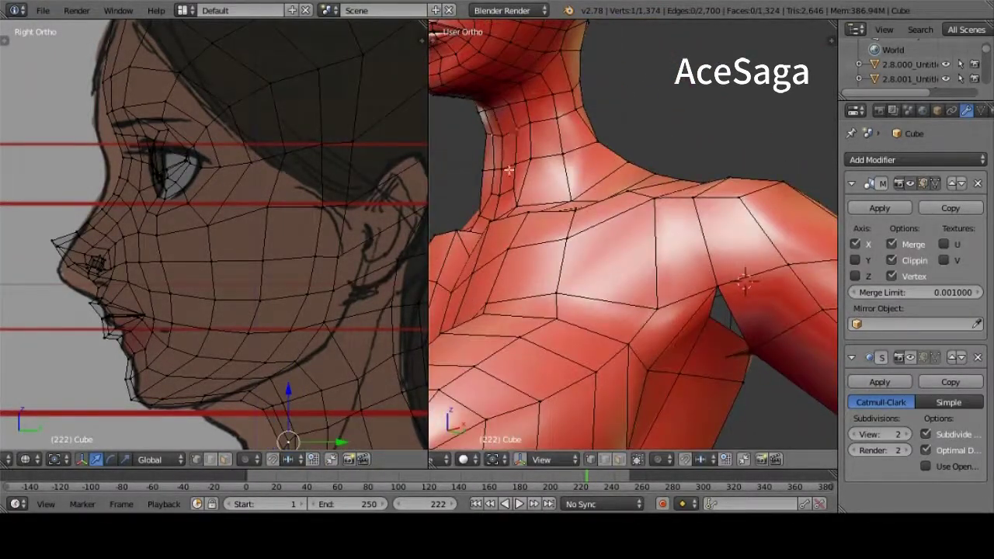
key(Tab)
key(Tab)
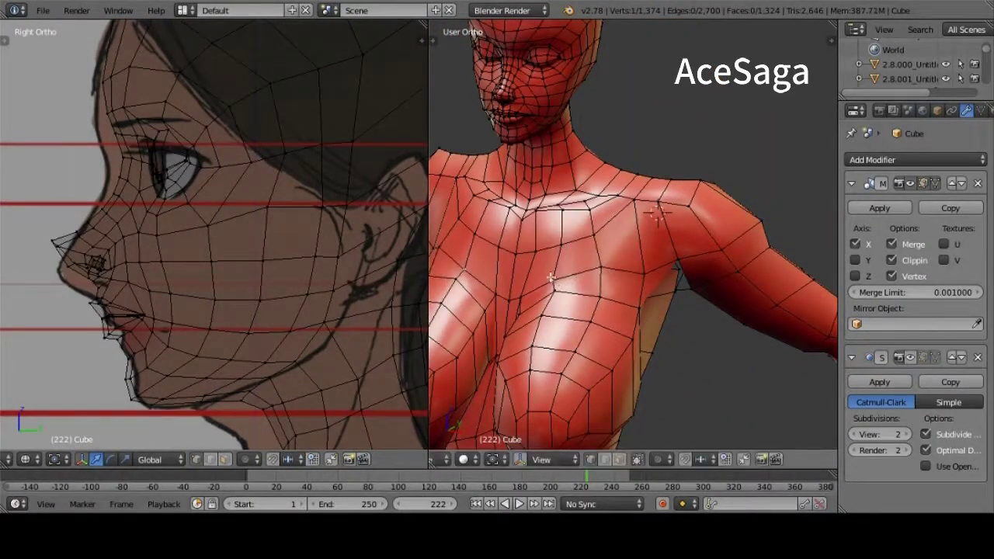
click(633, 312)
middle_drag(634, 311, 574, 378)
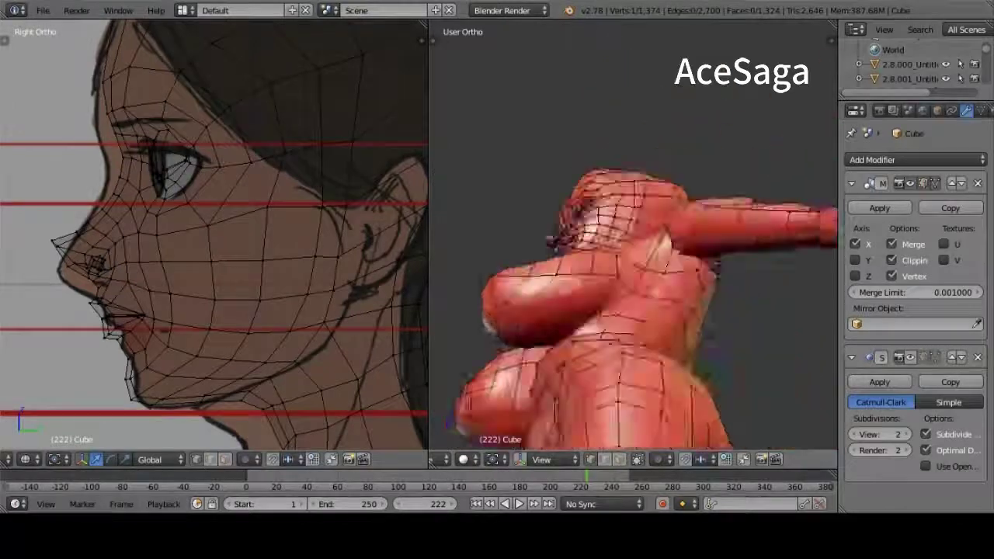
Preview the smooth body in Object Mode, then return to Edit Mode at the back of the figure
key(Tab)
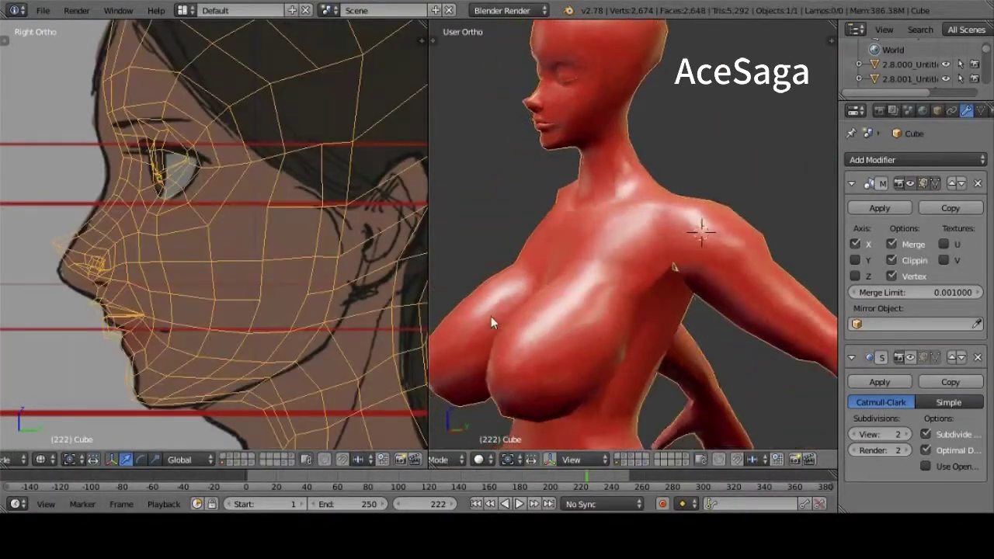
middle_drag(490, 323, 544, 256)
key(Tab)
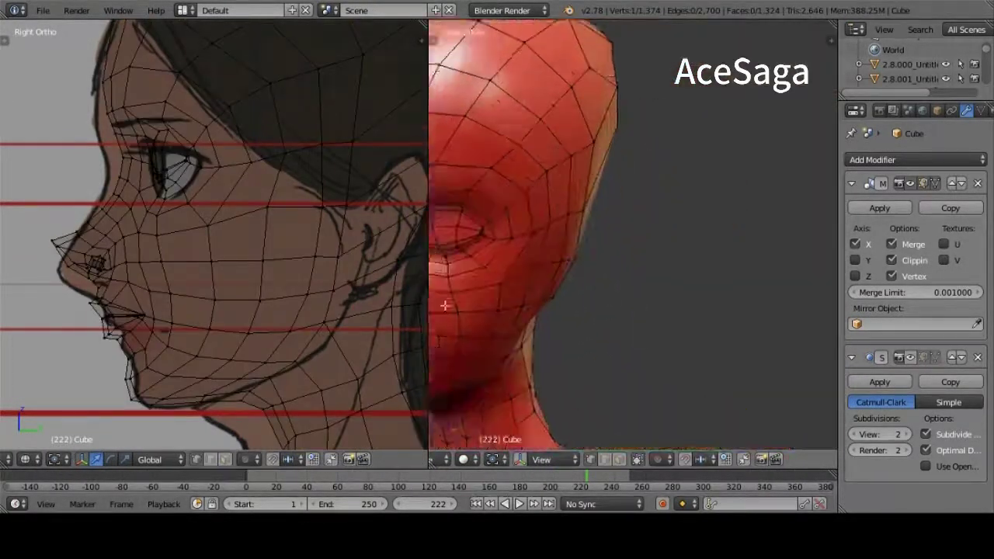
mouse_move(572, 312)
middle_down()
mouse_move(592, 312)
mouse_move(567, 307)
middle_up()
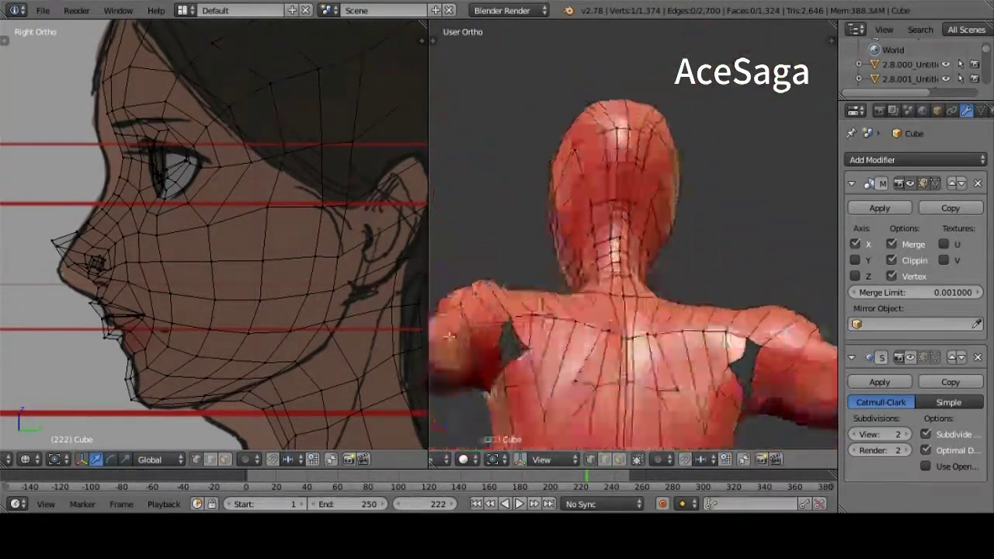
mouse_move(454, 344)
middle_down()
mouse_move(625, 264)
mouse_move(535, 252)
middle_up()
scroll(535, 253, down, 4)
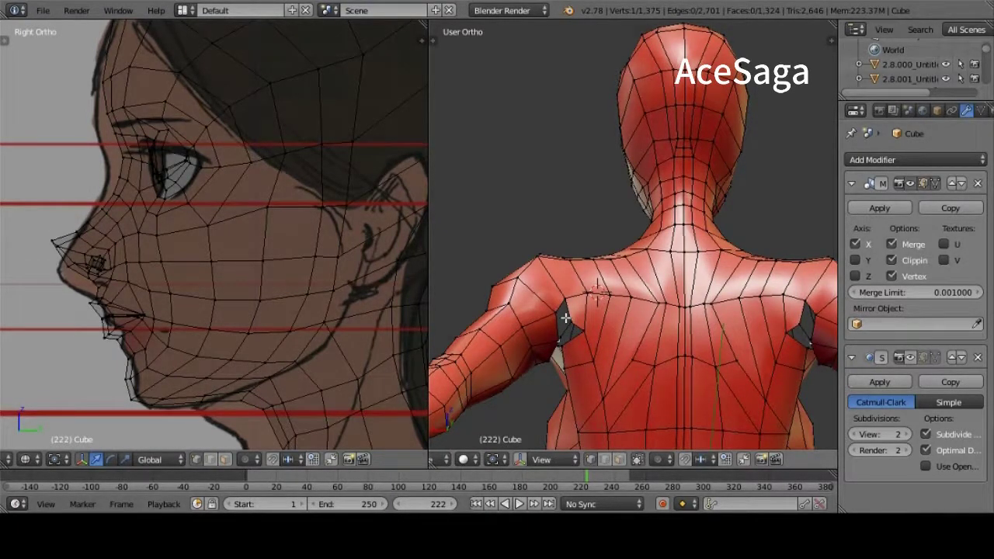
mouse_move(566, 317)
middle_down()
mouse_move(543, 326)
mouse_move(590, 342)
mouse_move(564, 363)
middle_up()
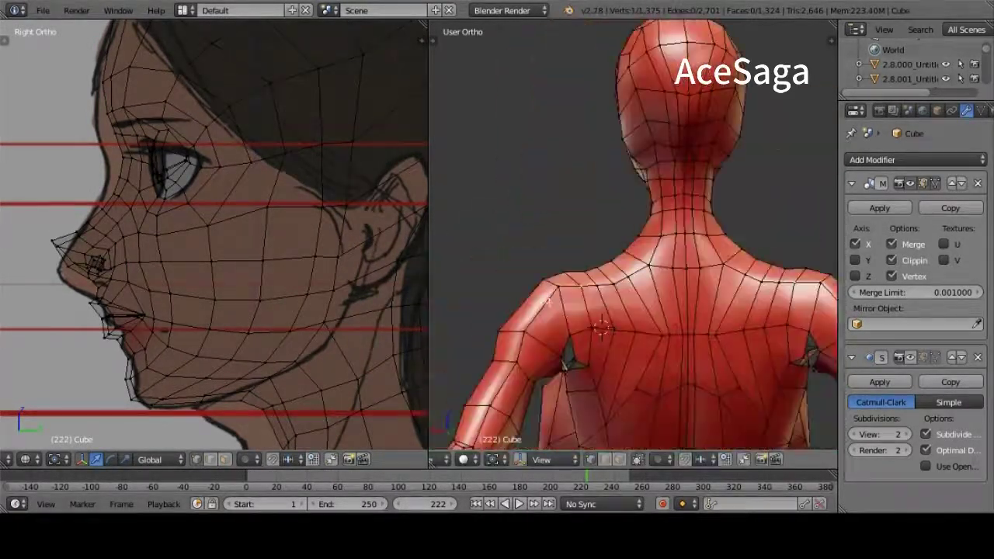
middle_drag(548, 301, 549, 341)
Pick an edge and vertex near the armpit, then deselect all and switch to front view
shift+right_click(549, 346)
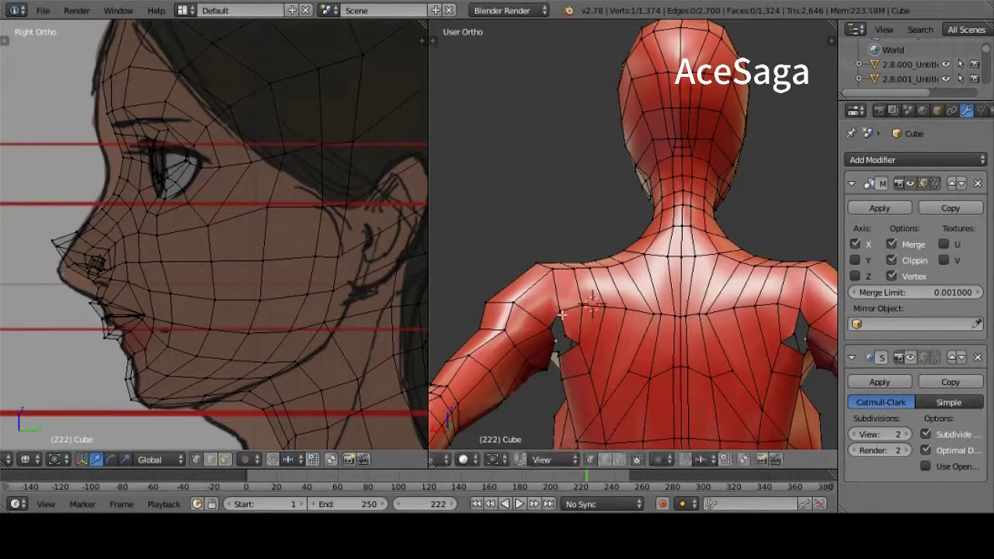
shift+right_click(556, 314)
mouse_move(568, 322)
middle_down()
mouse_move(666, 187)
mouse_move(628, 273)
middle_up()
key(a)
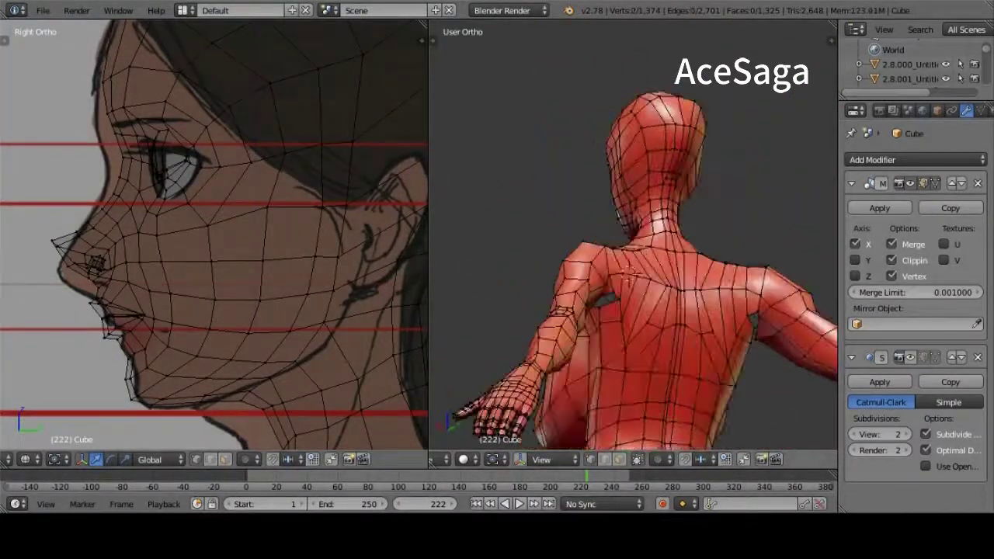
key(KP_1)
scroll(626, 337, up, 5)
Move a shoulder vertex and commit the knife cut across the shoulder, adding new vertices
right_click(626, 338)
key(g)
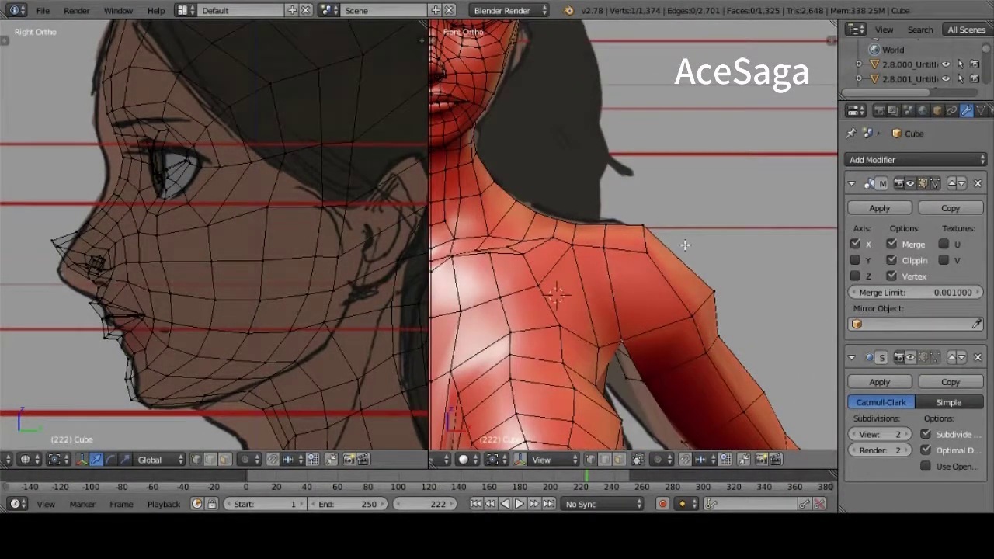
scroll(475, 251, up, 3)
scroll(532, 171, down, 1)
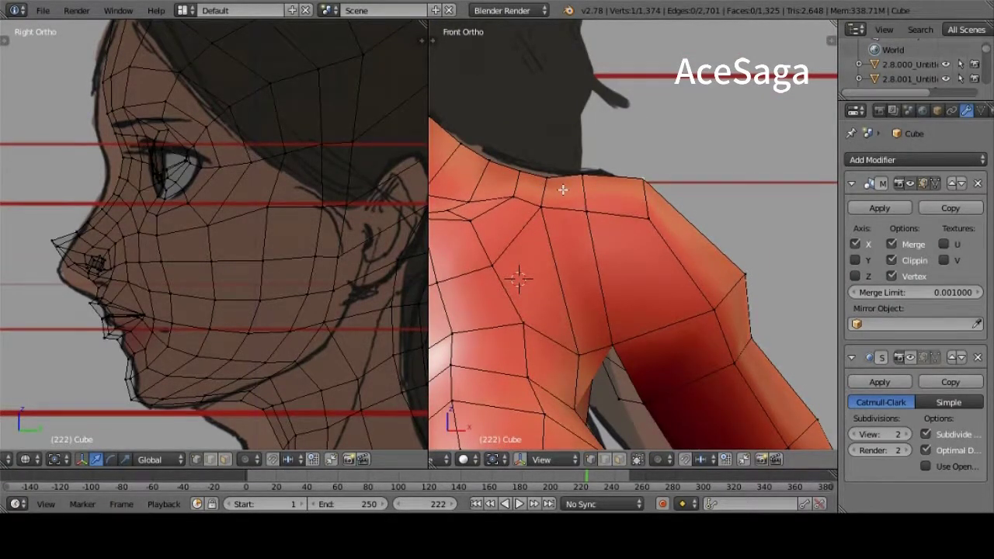
key(Return)
mouse_move(655, 328)
shift+middle_down()
mouse_move(676, 243)
mouse_move(559, 261)
mouse_move(614, 285)
shift+middle_up()
key(Return)
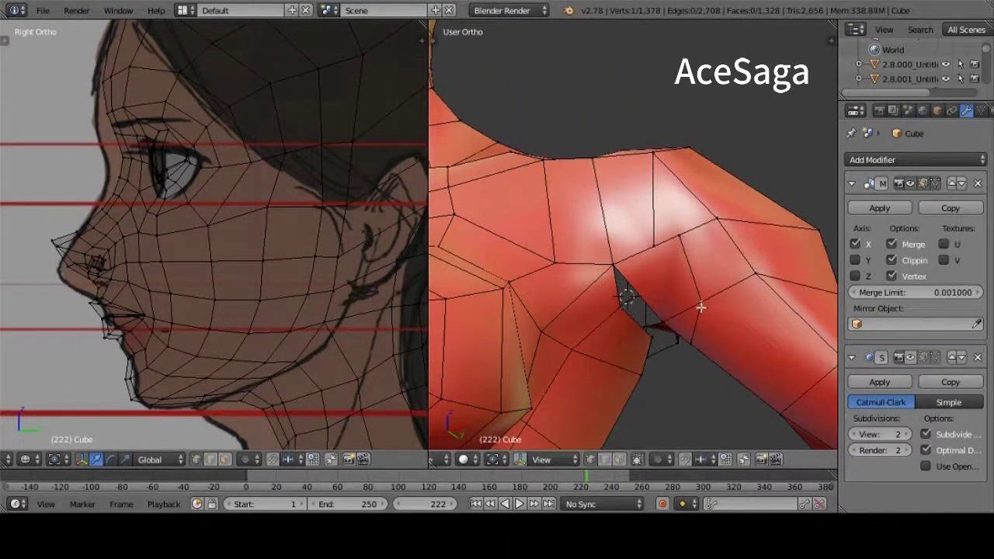
Pull geometry to close the armpit gap, join vertices with J, and reposition an underarm vertex
right_drag(669, 317, 624, 303)
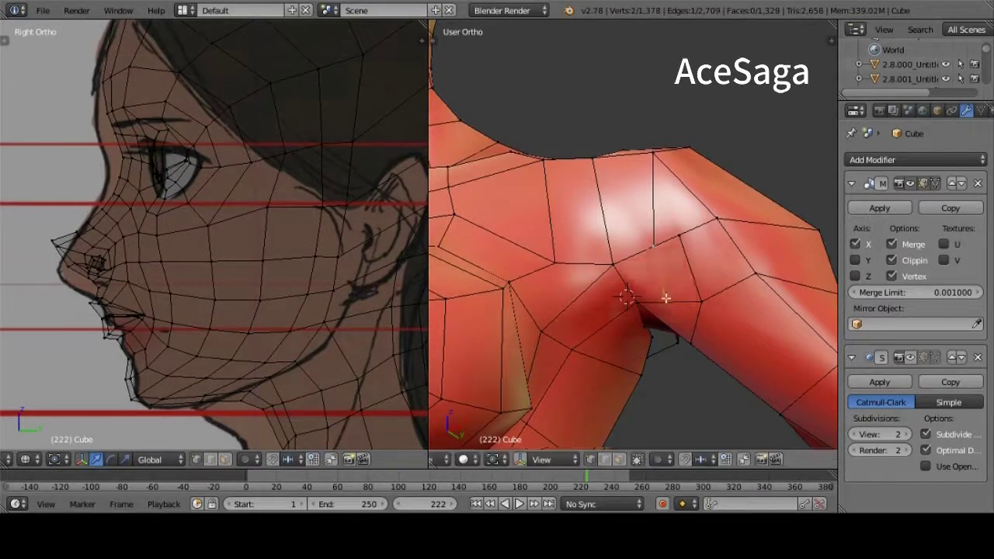
mouse_move(665, 297)
middle_down()
mouse_move(689, 281)
mouse_move(754, 288)
mouse_move(696, 346)
mouse_move(700, 292)
mouse_move(628, 270)
mouse_move(676, 232)
mouse_move(705, 241)
mouse_move(644, 259)
mouse_move(735, 294)
mouse_move(721, 208)
middle_up()
key(j)
right_click(628, 271)
middle_drag(703, 171, 661, 251)
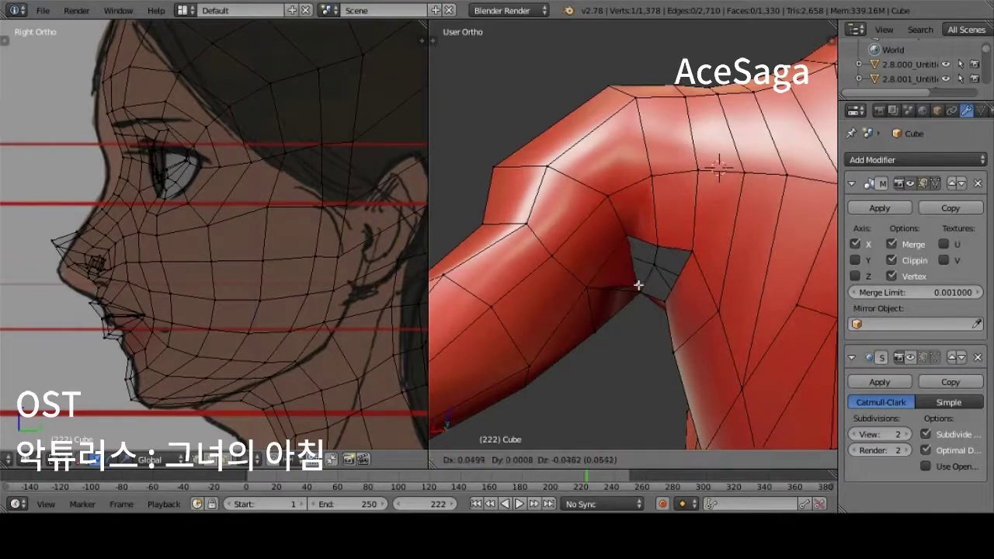
mouse_move(636, 272)
middle_down()
mouse_move(701, 257)
mouse_move(692, 267)
mouse_move(733, 226)
mouse_move(572, 266)
middle_up()
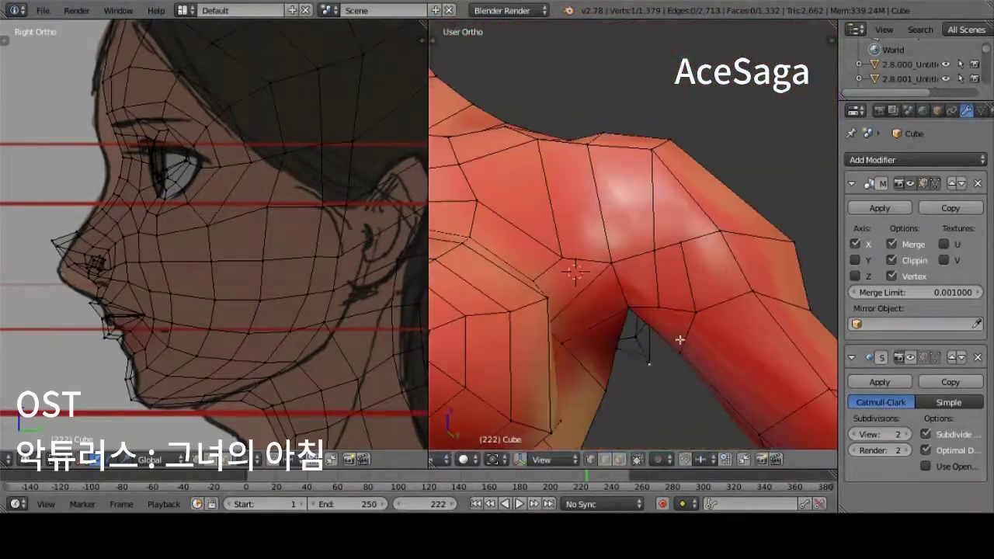
key(g)
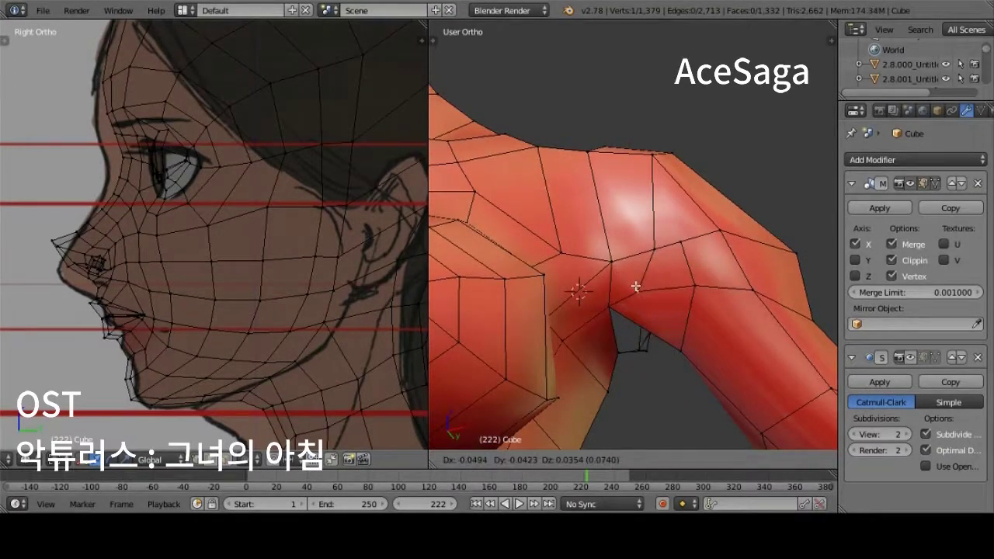
click(635, 286)
mouse_move(635, 287)
middle_down()
mouse_move(665, 222)
mouse_move(521, 272)
mouse_move(722, 249)
mouse_move(648, 266)
middle_up()
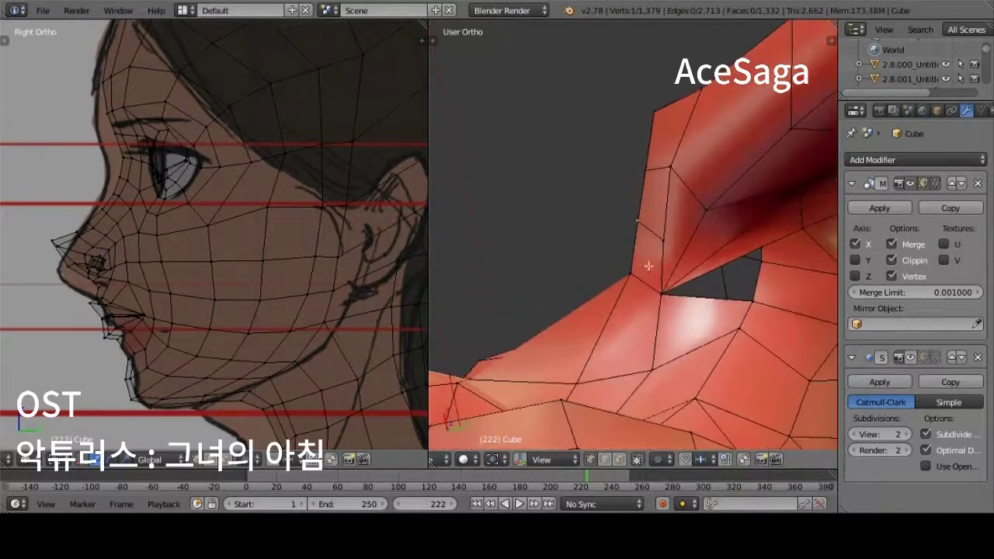
Switch to edge select and commit a knife cut across the shoulder near the armpit
ctrl+click(745, 262)
key(ctrl+Tab)
click(665, 287)
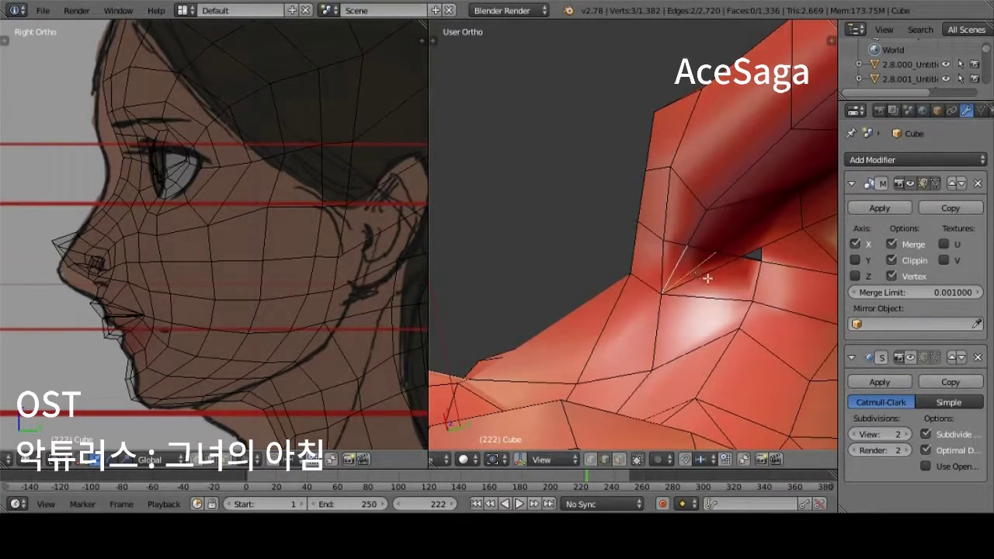
mouse_move(754, 256)
middle_down()
mouse_move(732, 228)
mouse_move(776, 222)
middle_up()
key(Return)
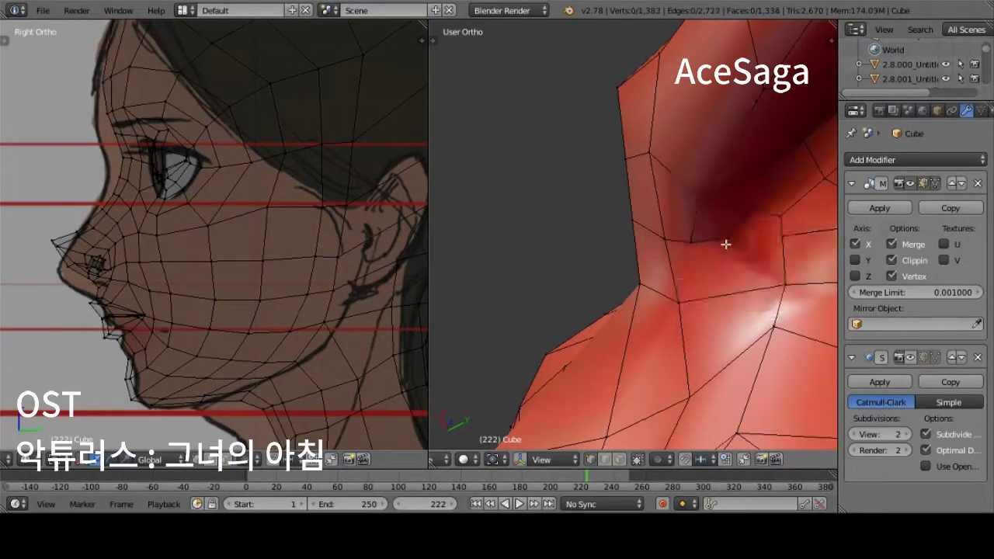
Dissolve the unwanted edges at the front of the shoulder
key(x)
click(783, 214)
mouse_move(783, 213)
middle_down()
mouse_move(800, 217)
mouse_move(459, 186)
mouse_move(750, 224)
middle_up()
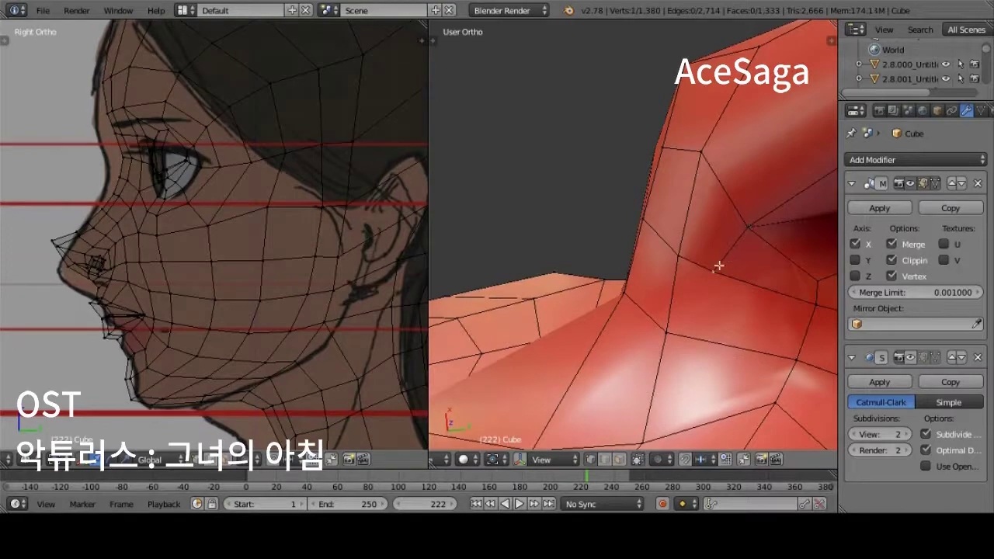
middle_drag(719, 265, 556, 237)
Dissolve the redundant shoulder vertex and extra edges with Ctrl+X
key(ctrl+x)
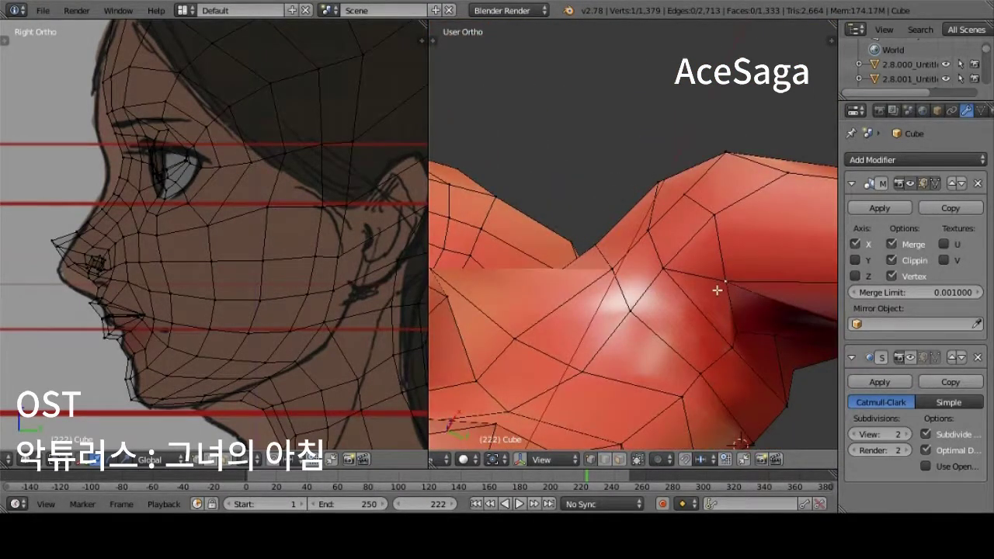
ctrl+right_click(717, 289)
middle_drag(716, 289, 555, 290)
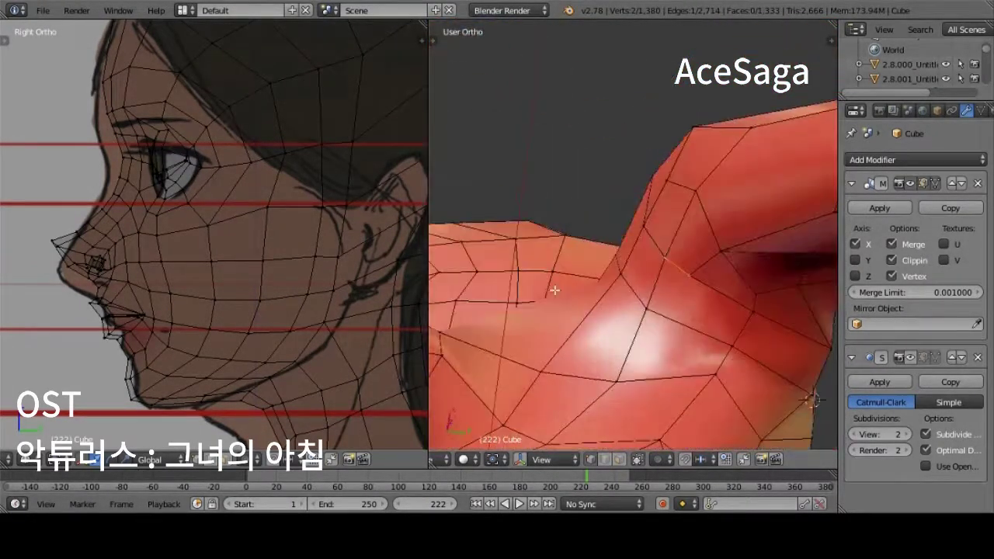
middle_drag(699, 199, 712, 224)
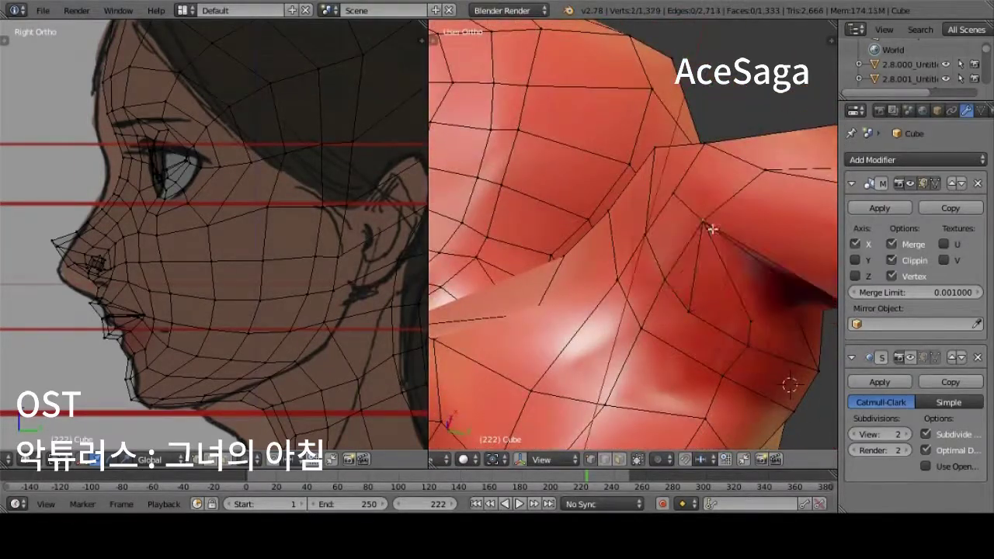
key(ctrl+x)
mouse_move(665, 271)
middle_down()
mouse_move(750, 144)
mouse_move(465, 178)
mouse_move(669, 270)
mouse_move(578, 276)
middle_up()
scroll(665, 267, down, 3)
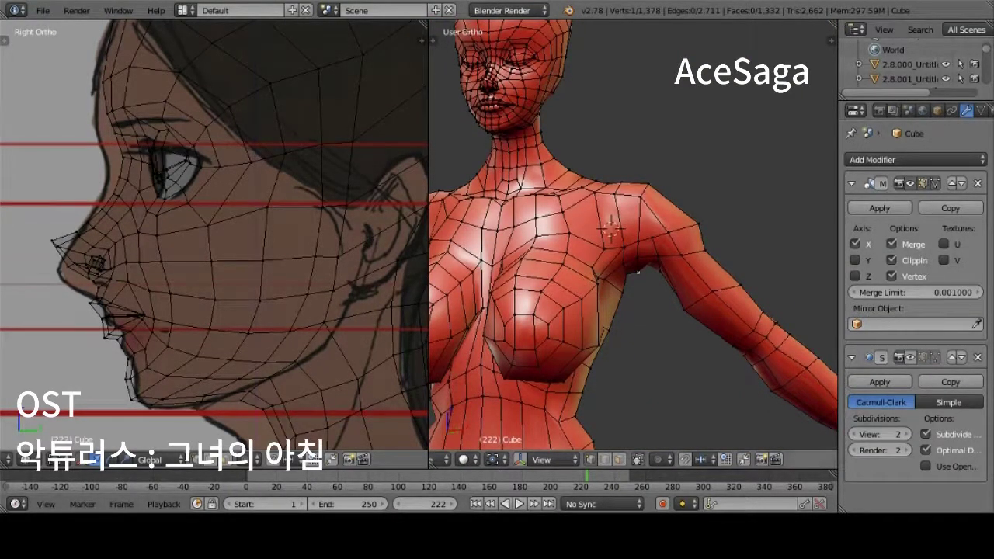
In front view, move hip vertices and slide a hip-outline vertex along its edge
key(KP_1)
key(g)
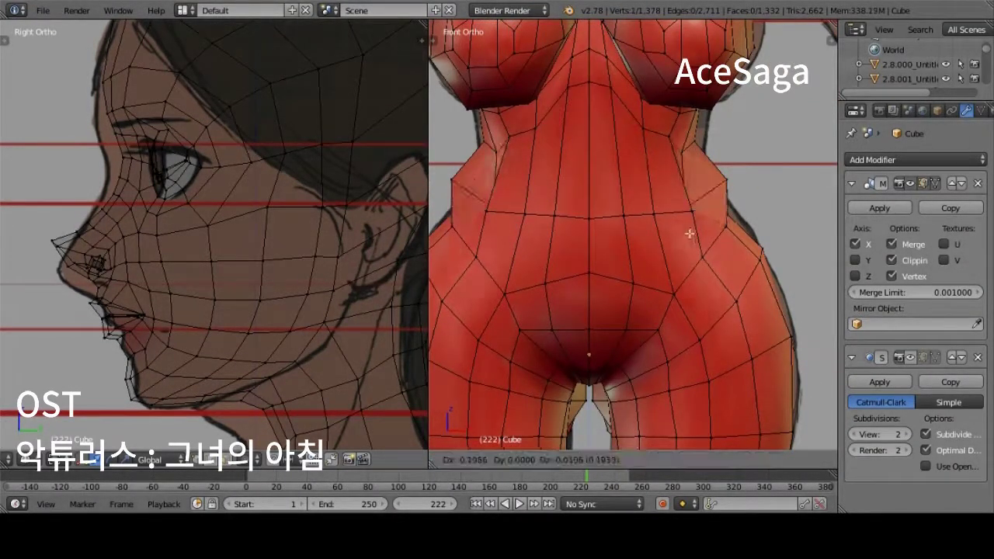
middle_drag(689, 233, 737, 218)
key(KP_1)
key(g)
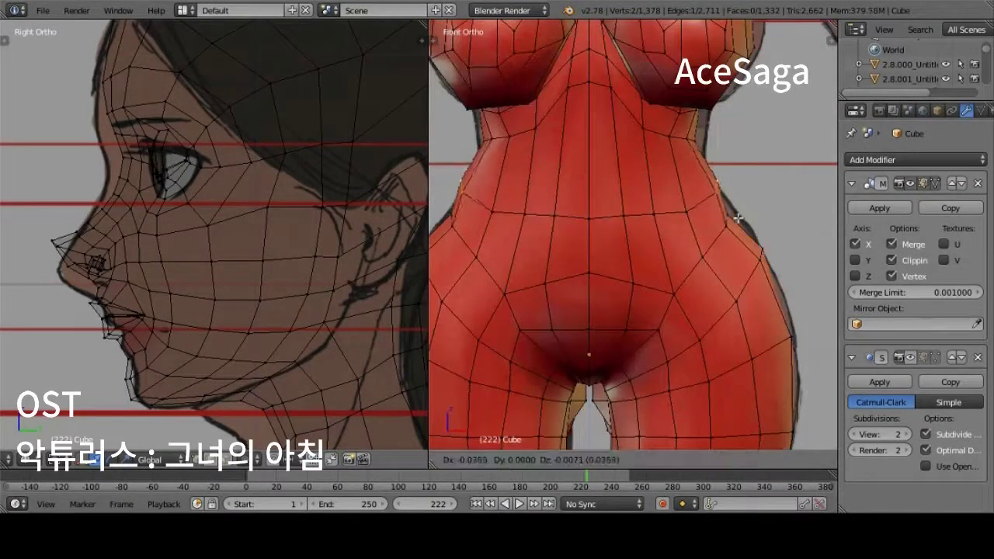
right_click(589, 220)
key(shift+v)
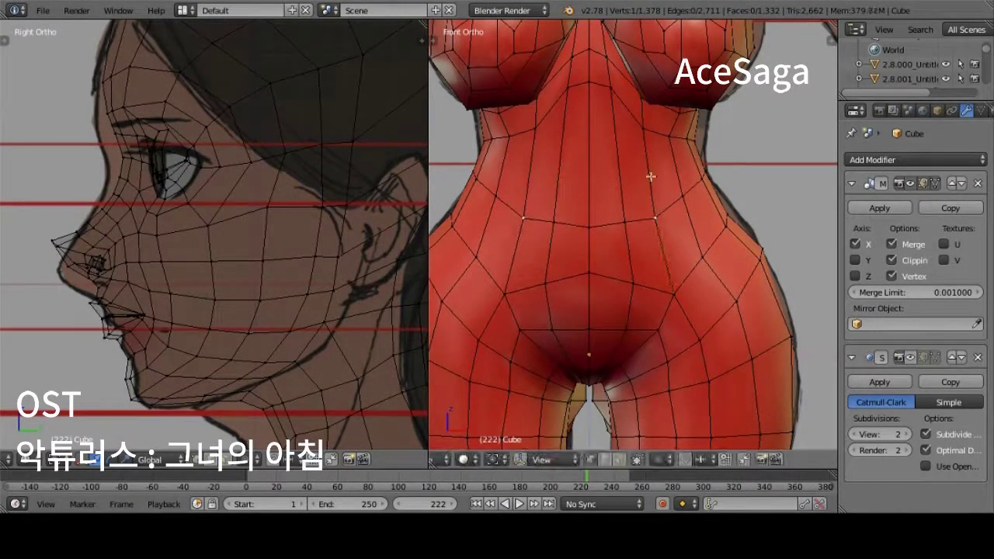
click(528, 244)
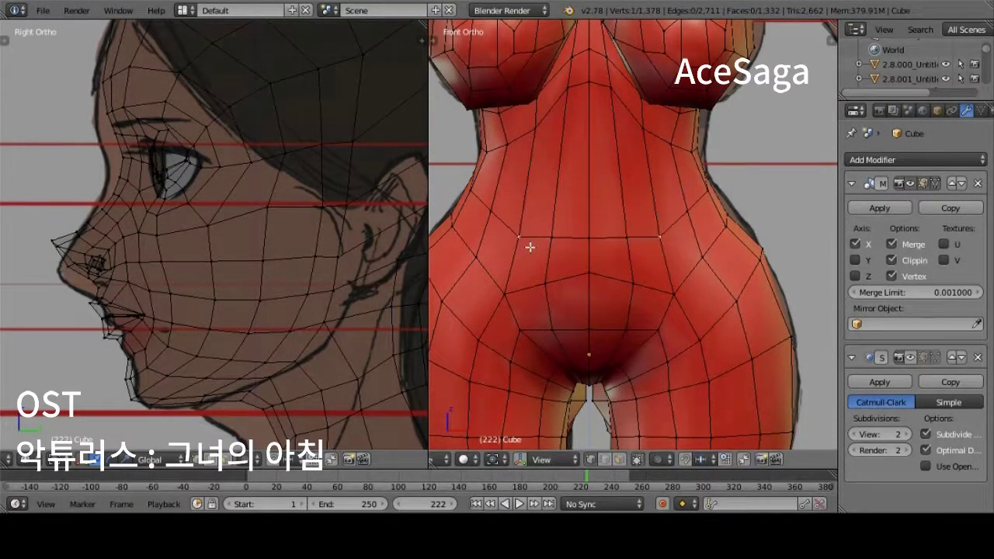
scroll(515, 259, down, 2)
Move the pelvis vertices while checking them in side, front and back views
key(KP_3)
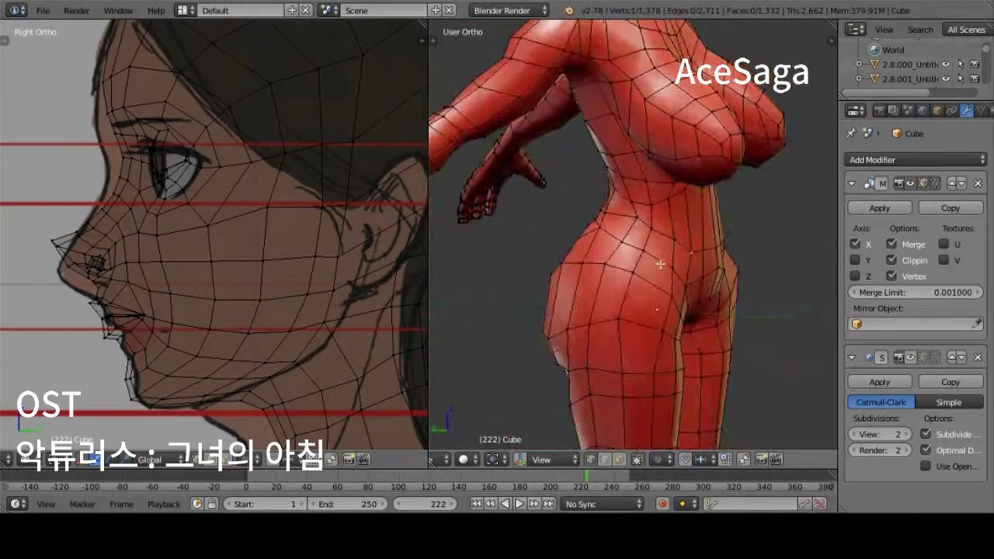
key(g)
key(KP_1)
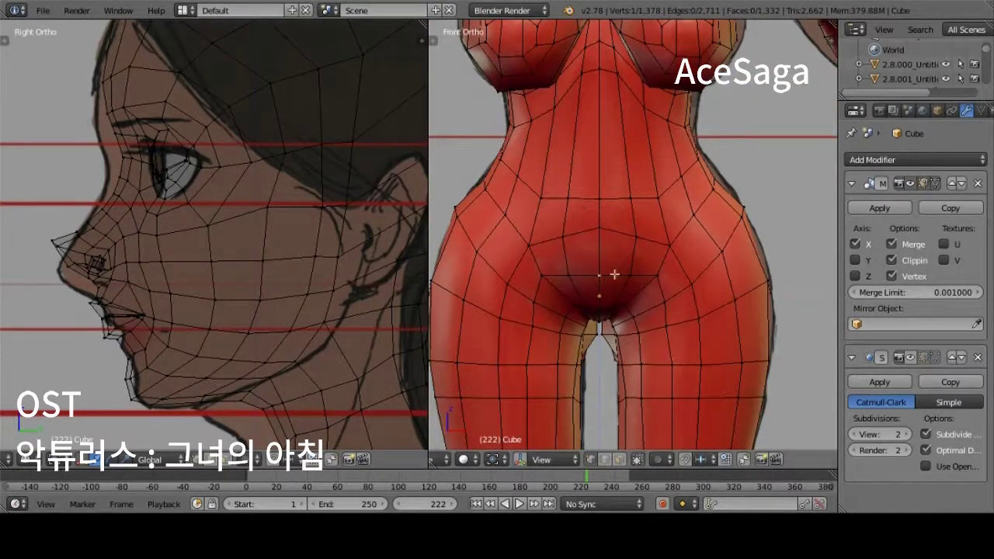
key(ctrl+KP_1)
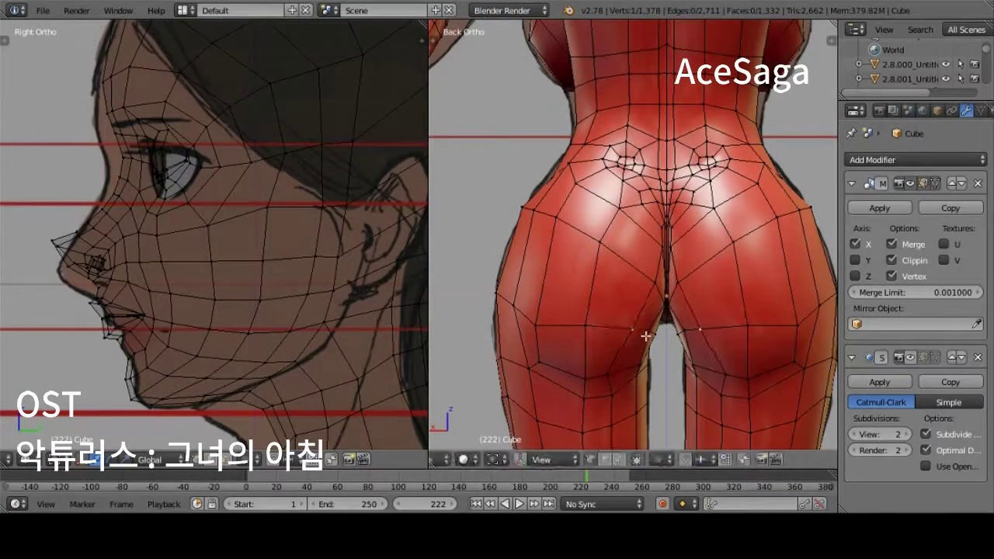
click(679, 352)
key(KP_1)
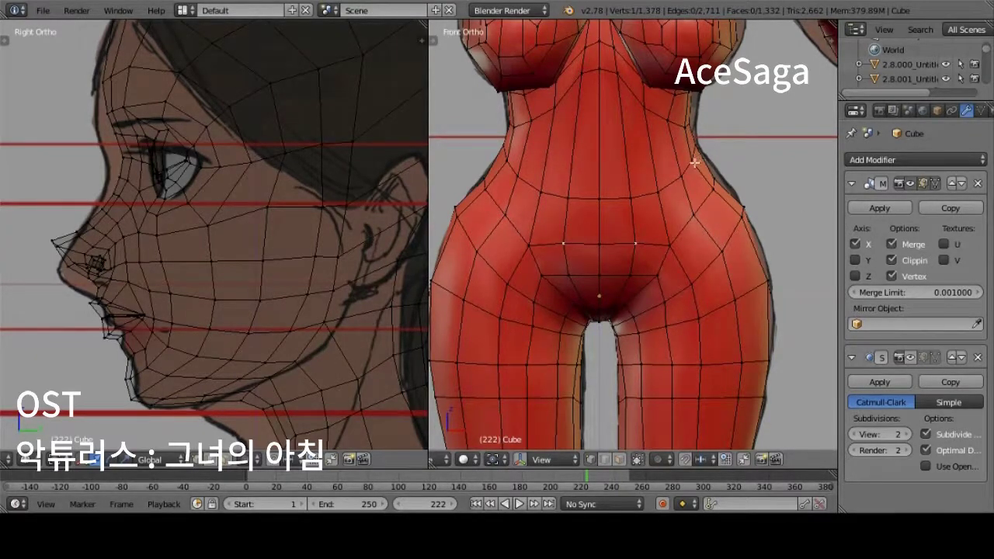
Move the crotch edge along the X axis
right_click(599, 314)
key(g)
key(x)
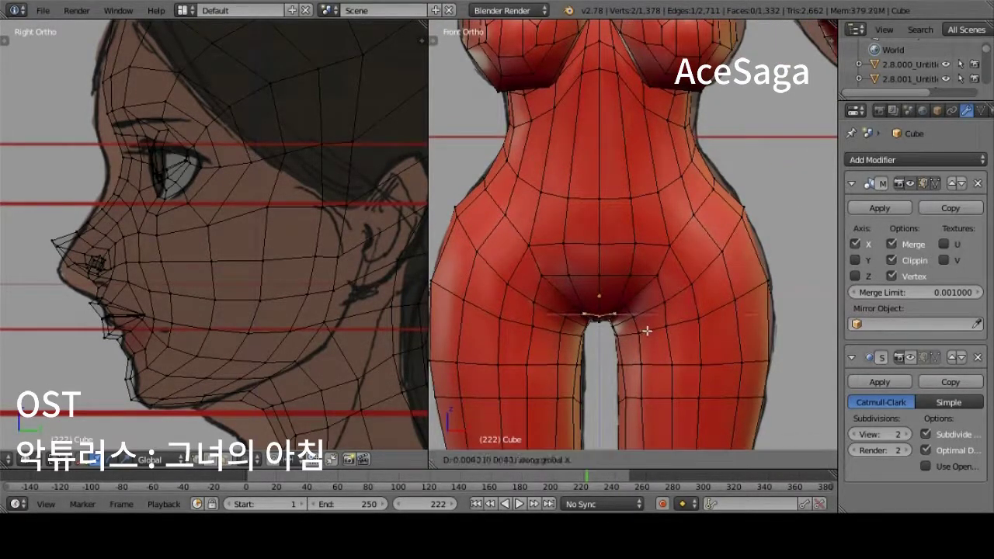
click(644, 245)
scroll(643, 246, down, 2)
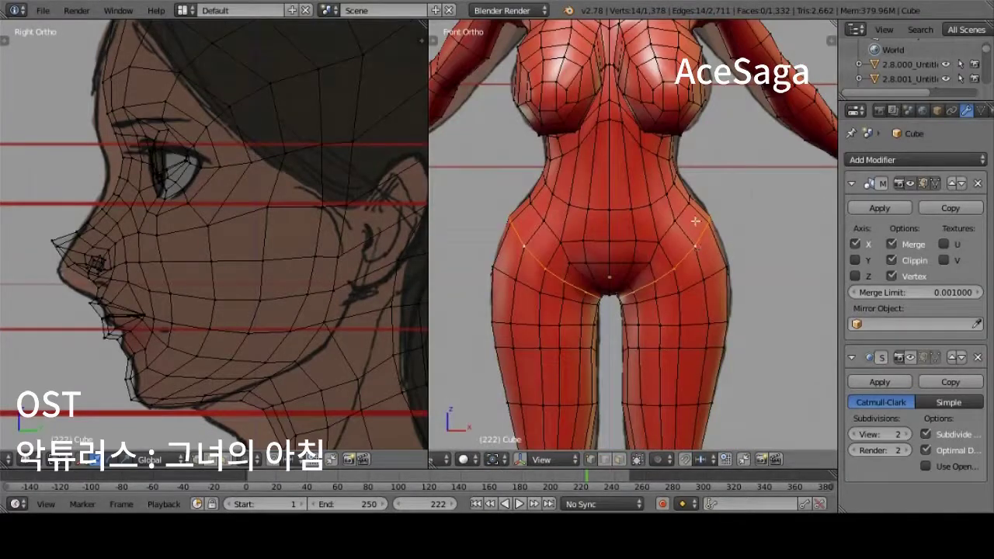
Select the hip and crotch edge loops, check from behind, and undo the extra crotch loop
alt+right_click(728, 269)
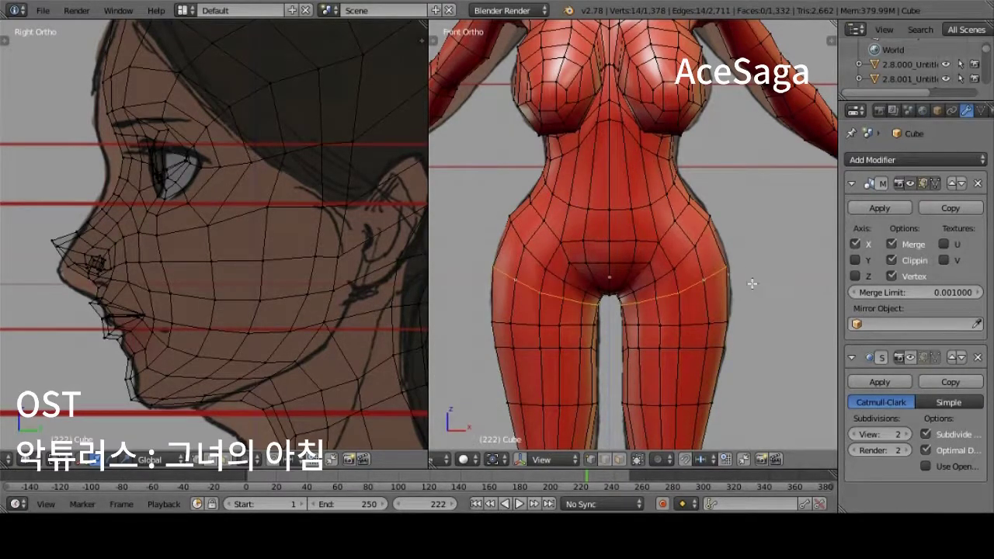
middle_drag(656, 350, 658, 295)
key(KP_1)
alt+right_click(703, 206)
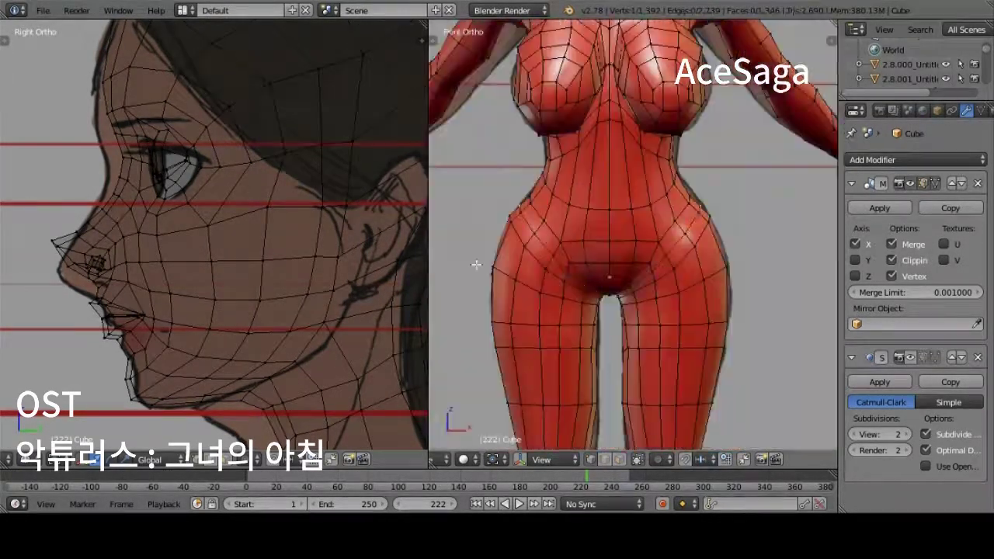
key(ctrl+KP_1)
middle_drag(677, 197, 749, 215)
key(ctrl+z)
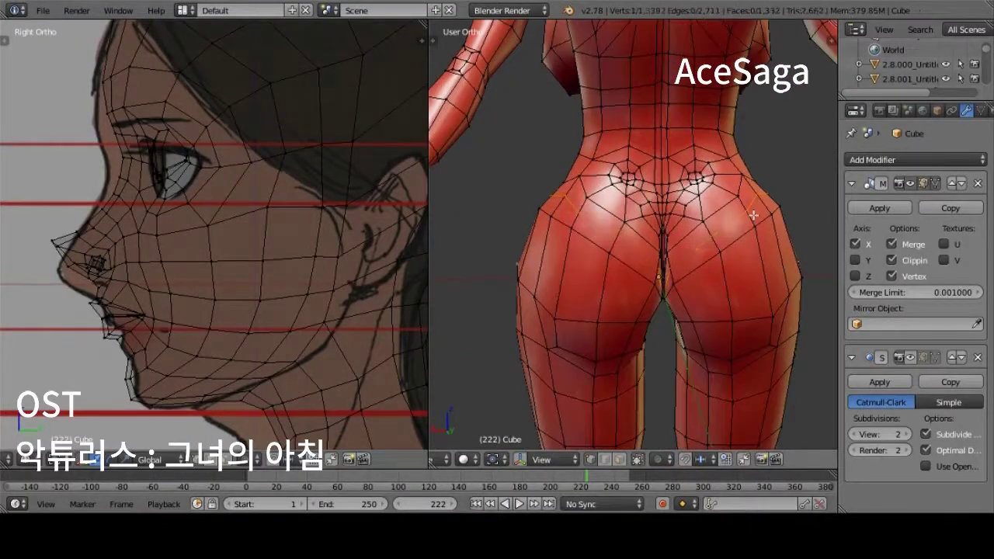
key(KP_1)
Tilt and rescale the hip edge loop, then shift it in side view to match the reference
alt+right_click(765, 307)
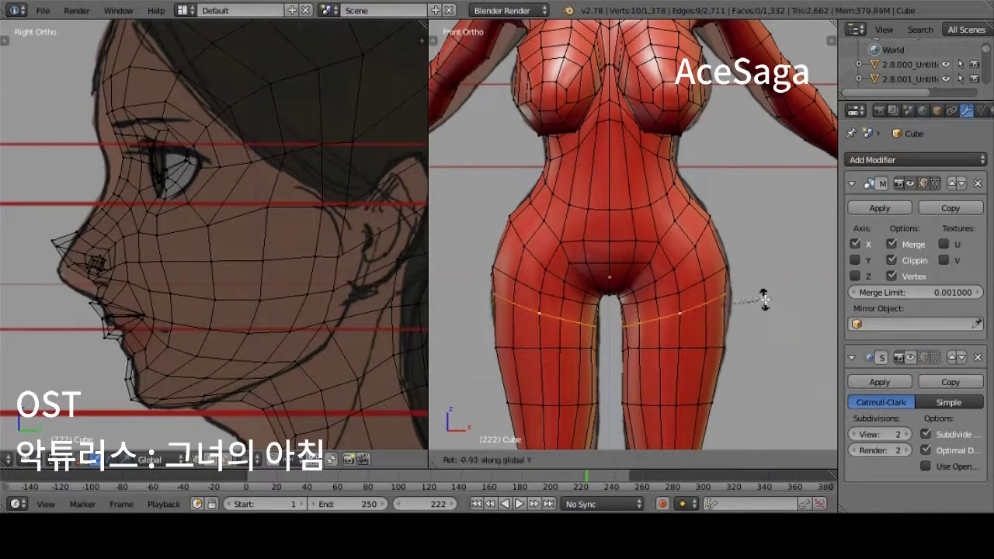
middle_drag(769, 310, 563, 284)
key(KP_1)
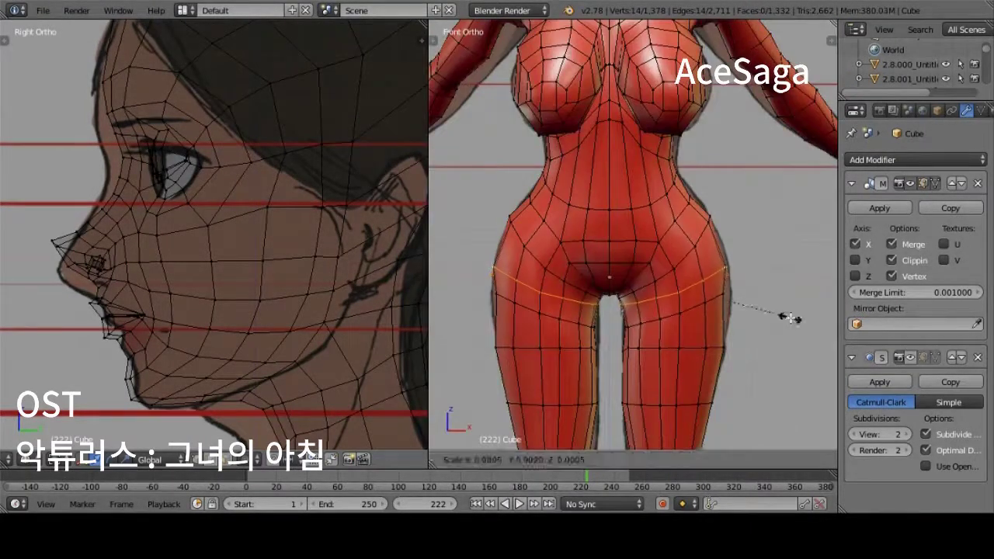
right_click(699, 279)
key(KP_3)
alt+right_click(514, 322)
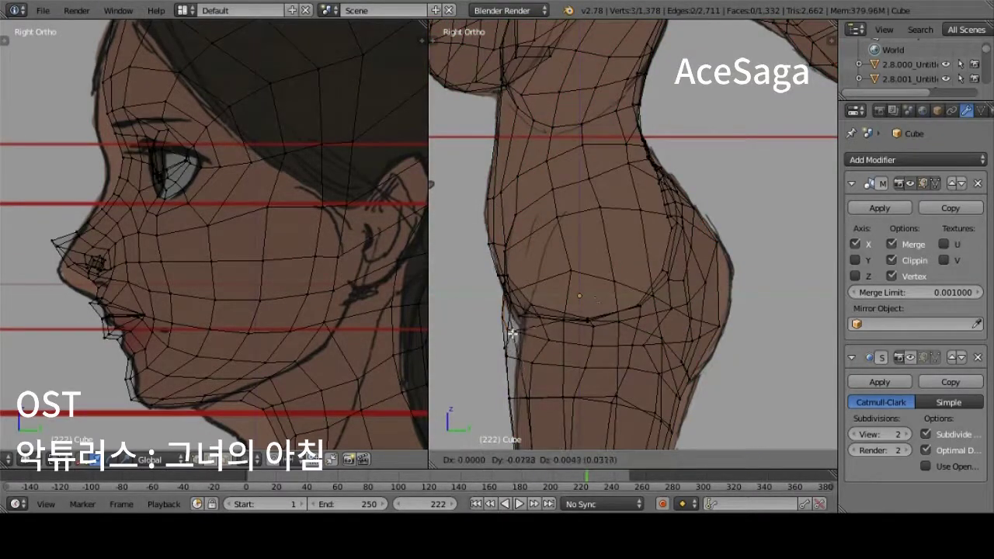
mouse_move(515, 322)
middle_down()
mouse_move(599, 277)
mouse_move(645, 310)
middle_up()
Move the selected under-breast chest vertices vertically along Z to match the front reference
key(ctrl+z)
key(KP_1)
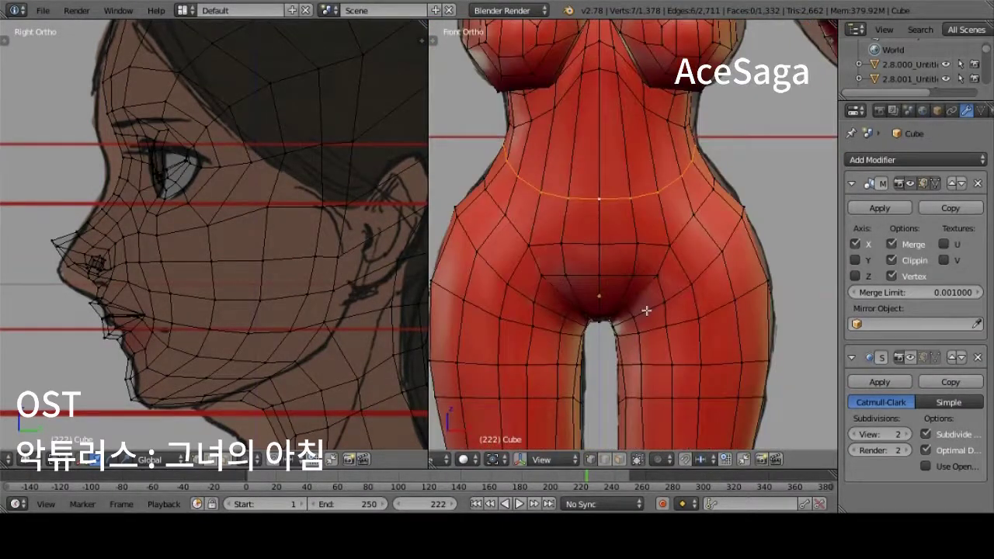
scroll(686, 146, down, 2)
scroll(621, 93, up, 3)
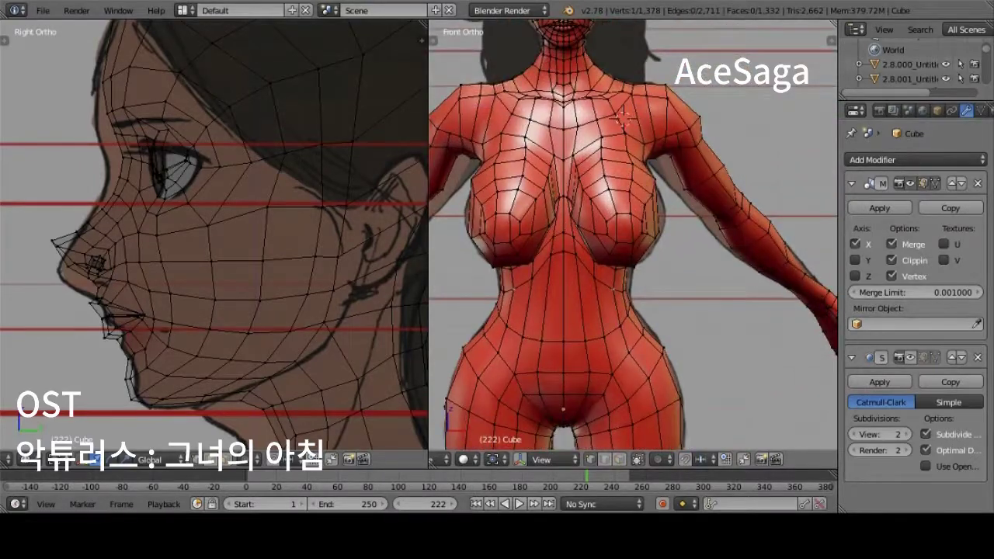
scroll(617, 92, up, 1)
key(g)
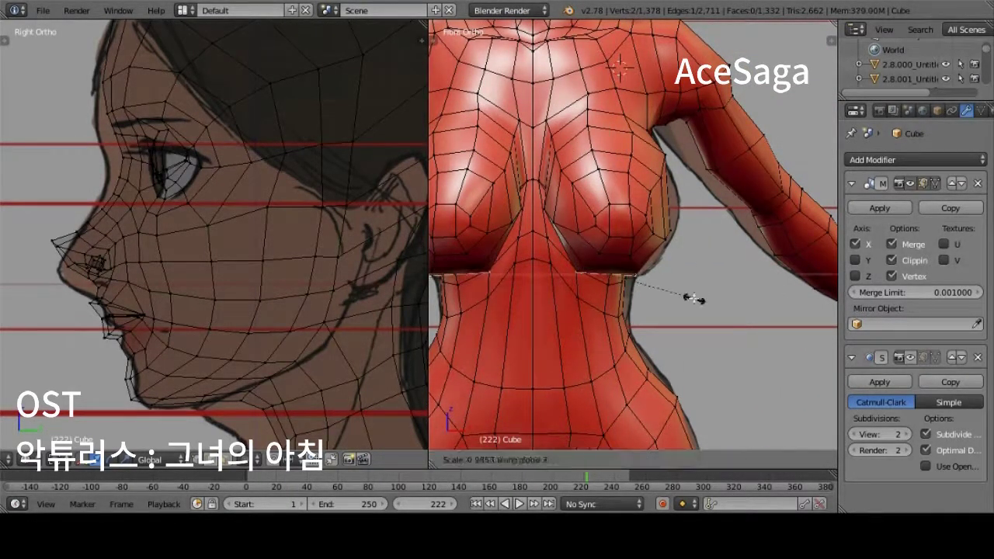
key(z)
middle_drag(631, 193, 777, 292)
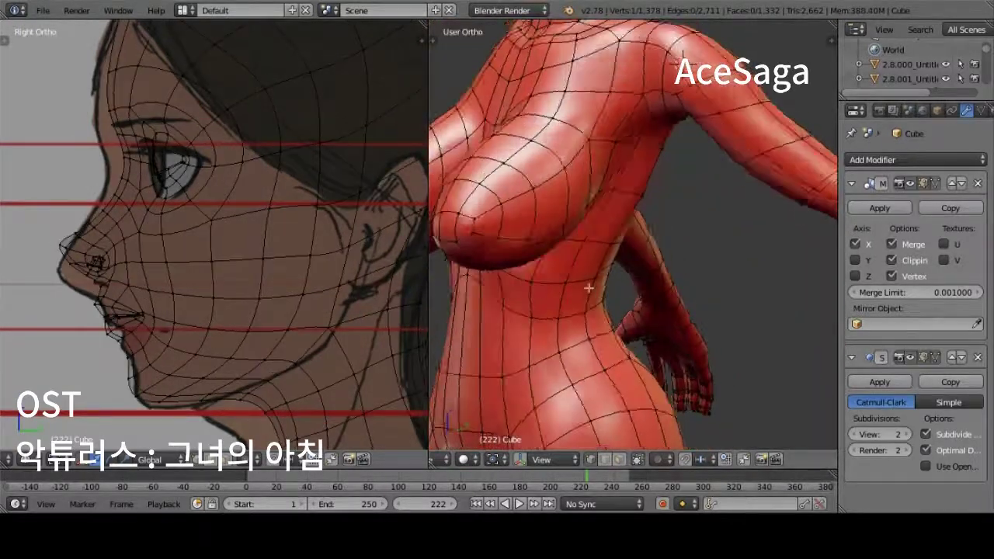
key(KP_1)
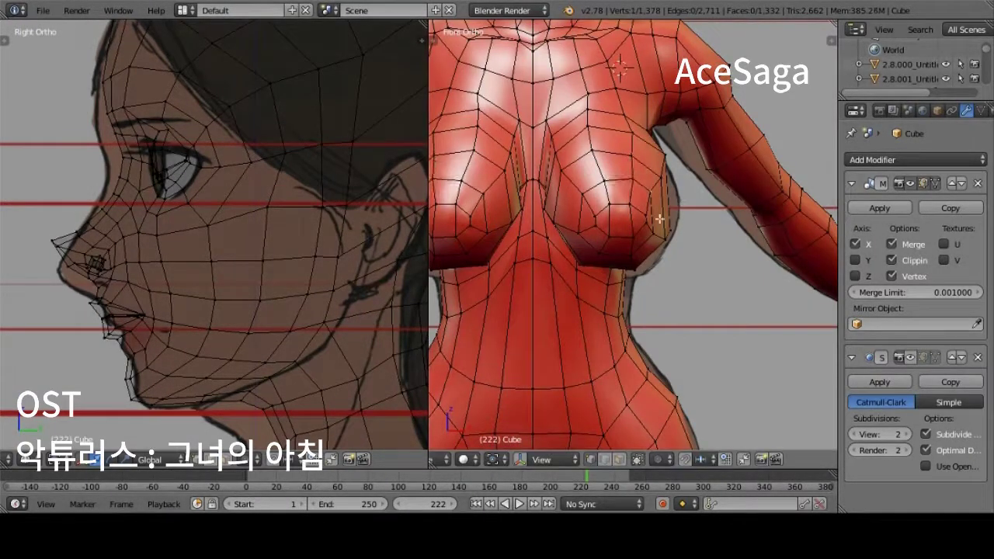
click(665, 237)
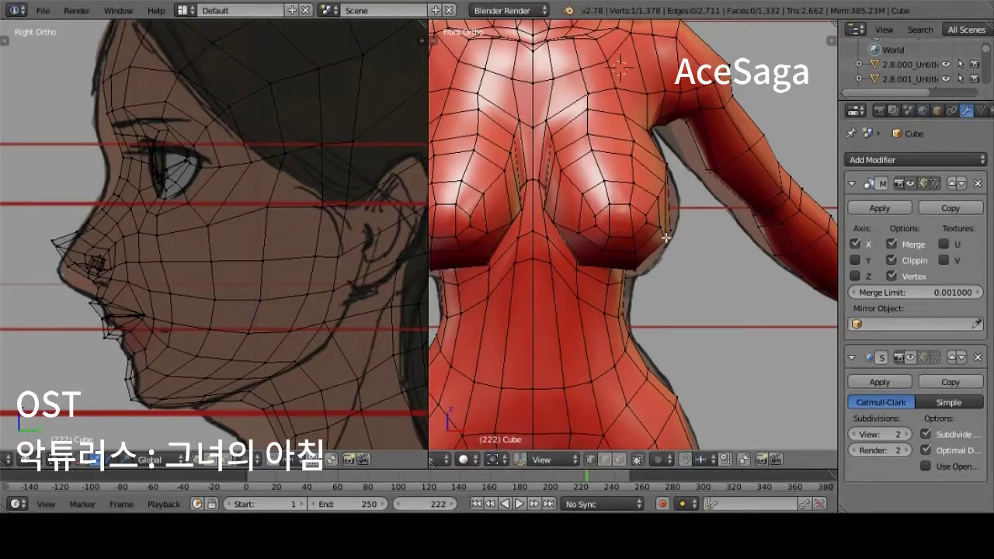
Refine a vertex beside the breast, checking it against the side and front references
click(582, 258)
middle_drag(582, 258, 549, 183)
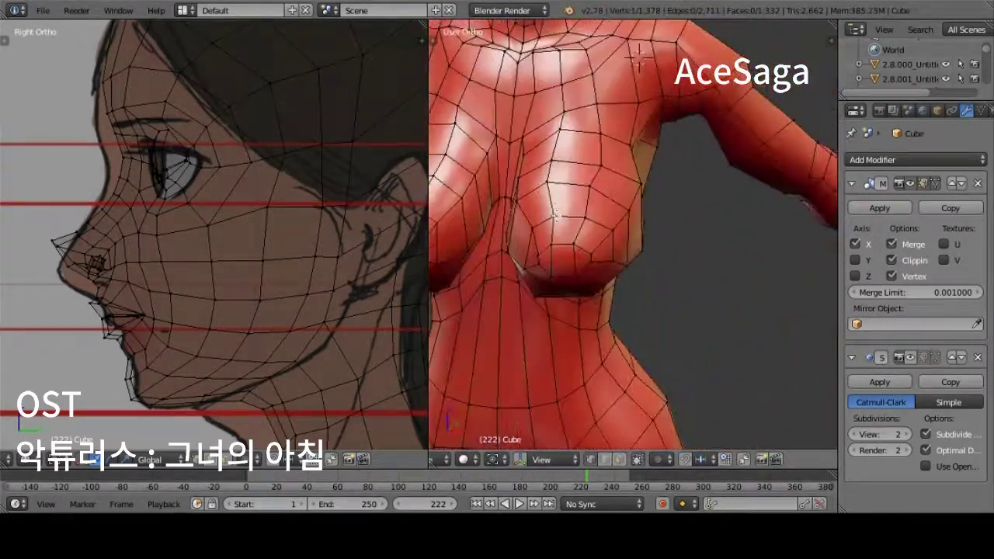
key(KP_3)
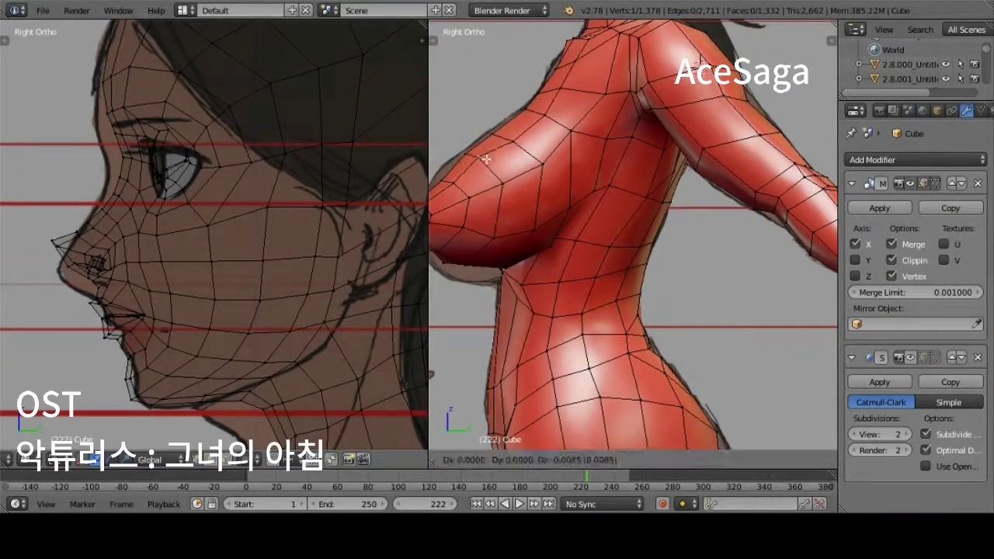
scroll(485, 159, down, 3)
key(KP_1)
scroll(556, 135, up, 4)
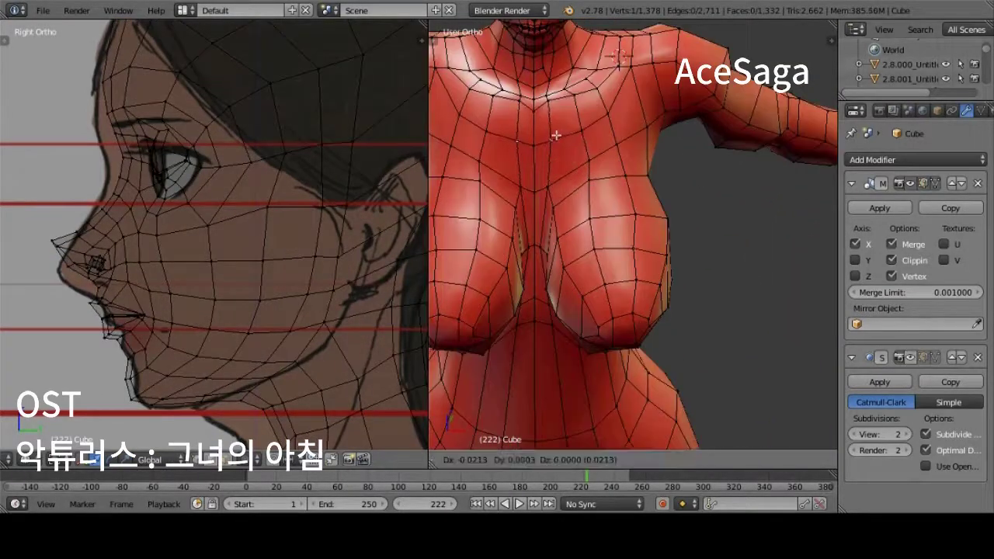
scroll(635, 73, down, 2)
mouse_move(636, 233)
middle_down()
mouse_move(699, 380)
mouse_move(446, 365)
middle_up()
key(ctrl+Tab)
click(698, 381)
Switch to edge selection and try merging a torso edge's vertices, then undo the merge
scroll(447, 365, up, 2)
middle_drag(543, 373, 643, 404)
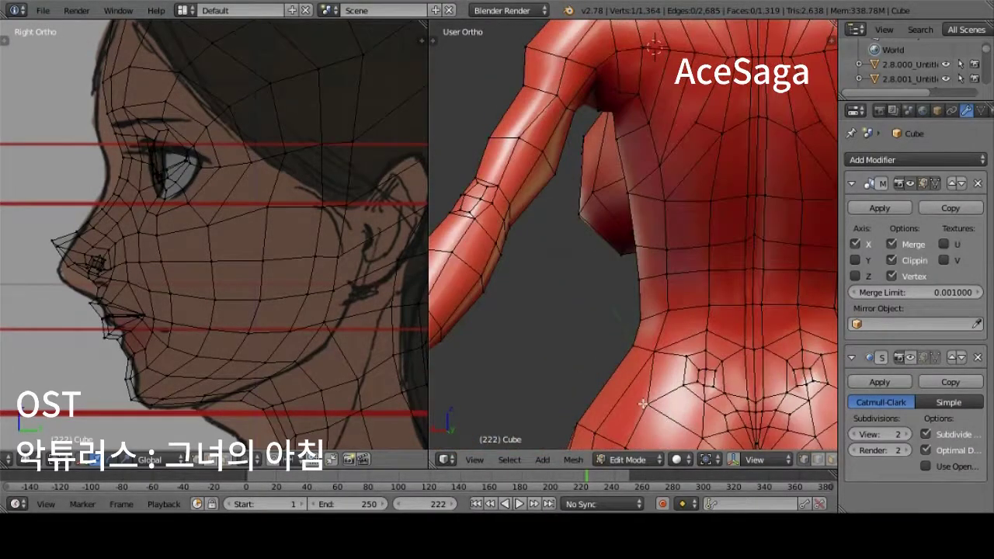
key(Return)
mouse_move(621, 365)
middle_down()
mouse_move(606, 311)
mouse_move(730, 349)
mouse_move(655, 304)
mouse_move(694, 349)
middle_up()
key(ctrl+Tab)
click(578, 317)
scroll(694, 348, up, 2)
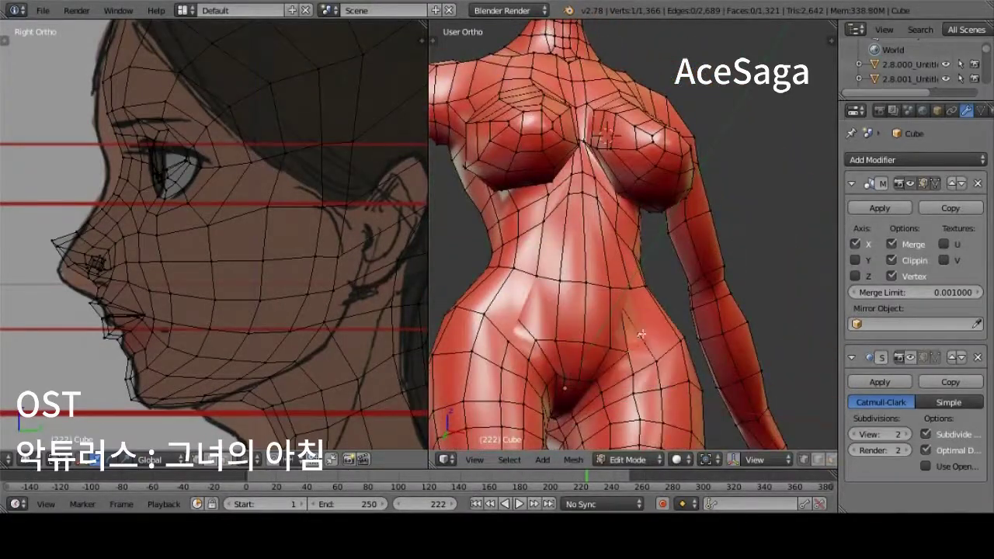
click(622, 320)
mouse_move(622, 320)
middle_down()
mouse_move(663, 394)
mouse_move(435, 300)
mouse_move(743, 257)
mouse_move(481, 373)
mouse_move(590, 365)
mouse_move(640, 396)
mouse_move(200, 383)
middle_up()
key(alt+m)
click(481, 379)
key(ctrl+z)
key(ctrl+z)
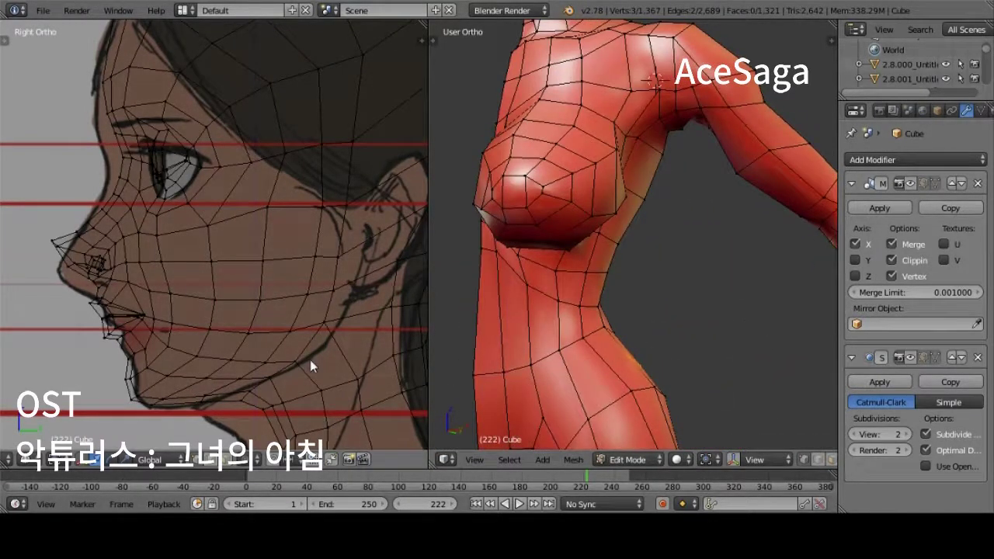
Knife a new edge along the hip and dissolve the extra vertex it leaves
middle_drag(543, 357, 627, 345)
key(k)
click(627, 345)
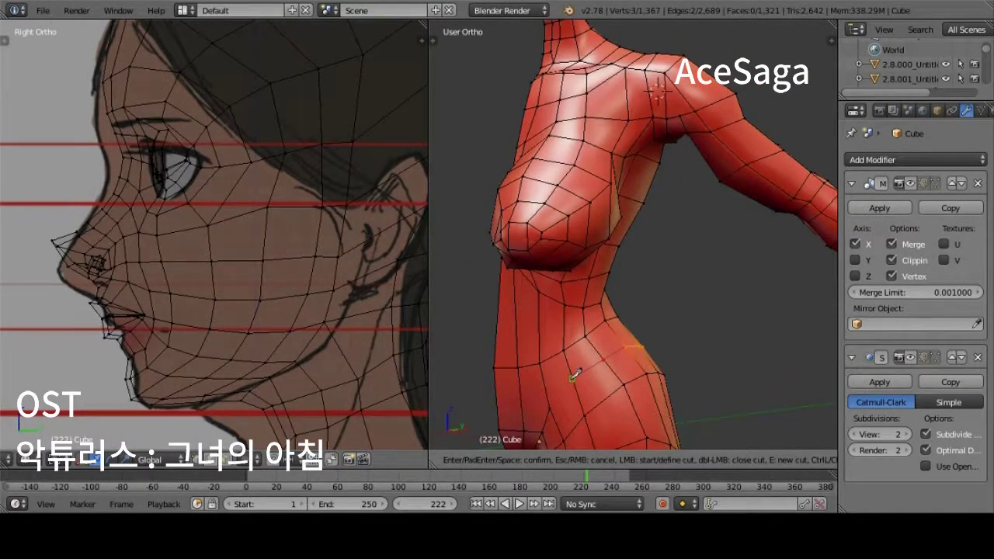
click(573, 377)
key(Return)
mouse_move(572, 376)
middle_down()
mouse_move(566, 346)
mouse_move(573, 385)
middle_up()
scroll(582, 332, down, 2)
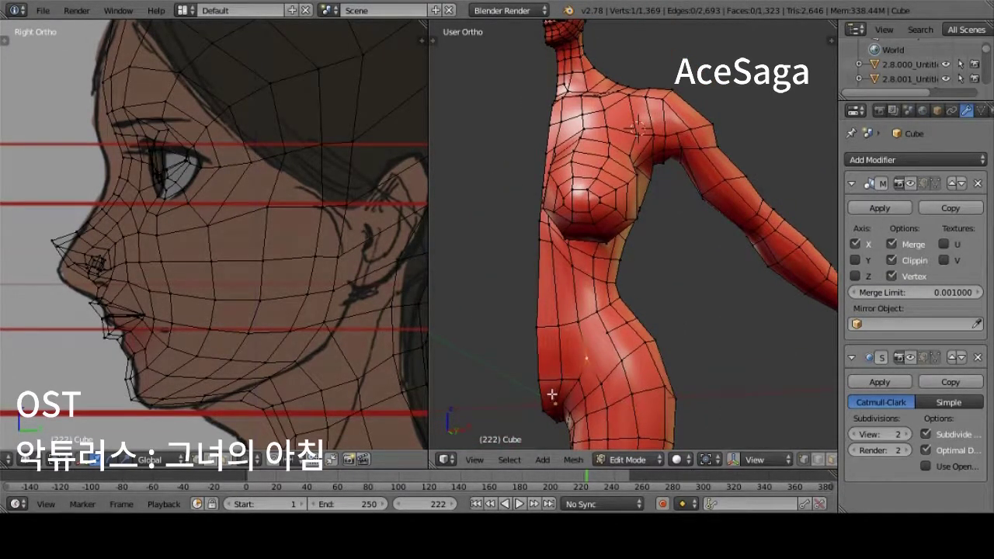
key(x)
click(592, 363)
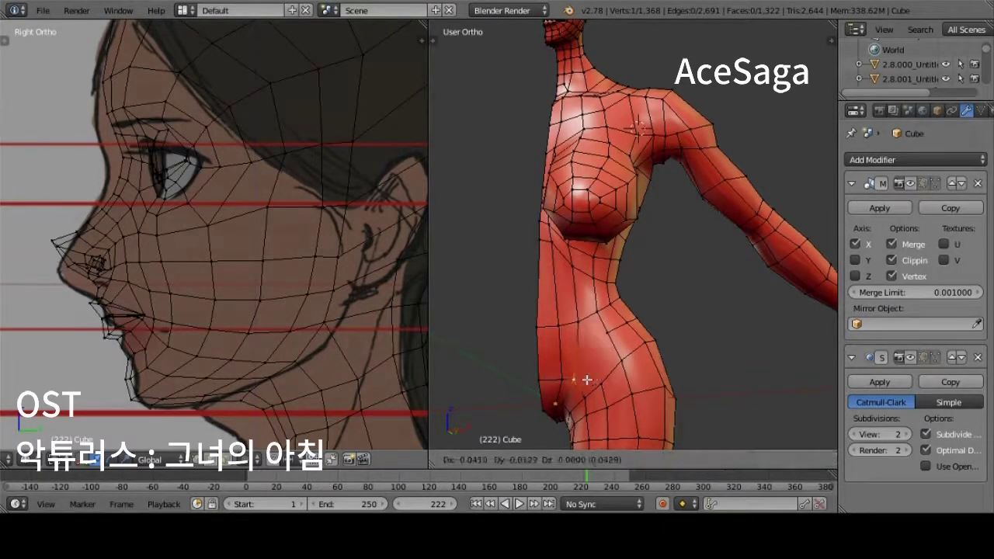
Cut a new edge from a hip-edge vertex, then remove the newly cut edges
right_click(537, 334)
key(k)
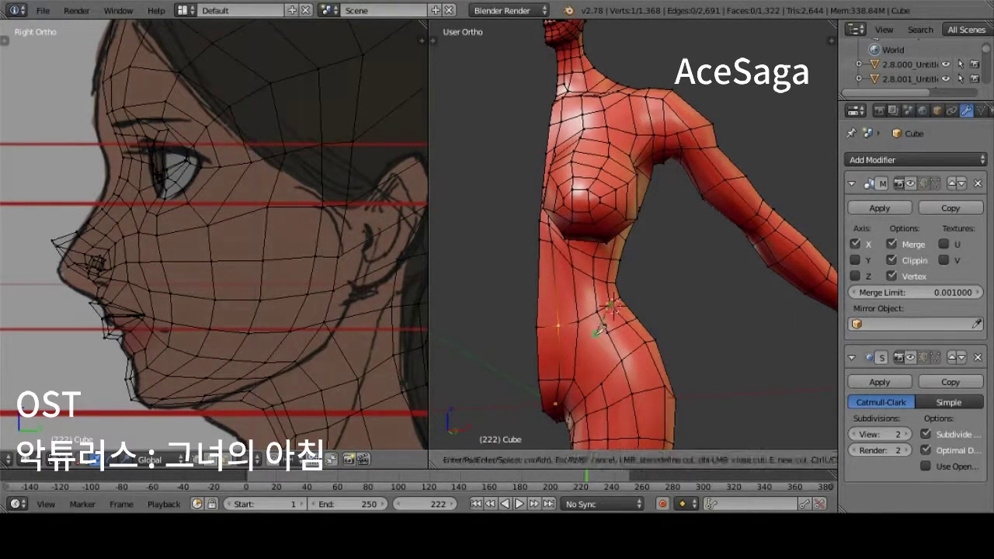
click(575, 378)
key(Return)
middle_drag(575, 378, 580, 330)
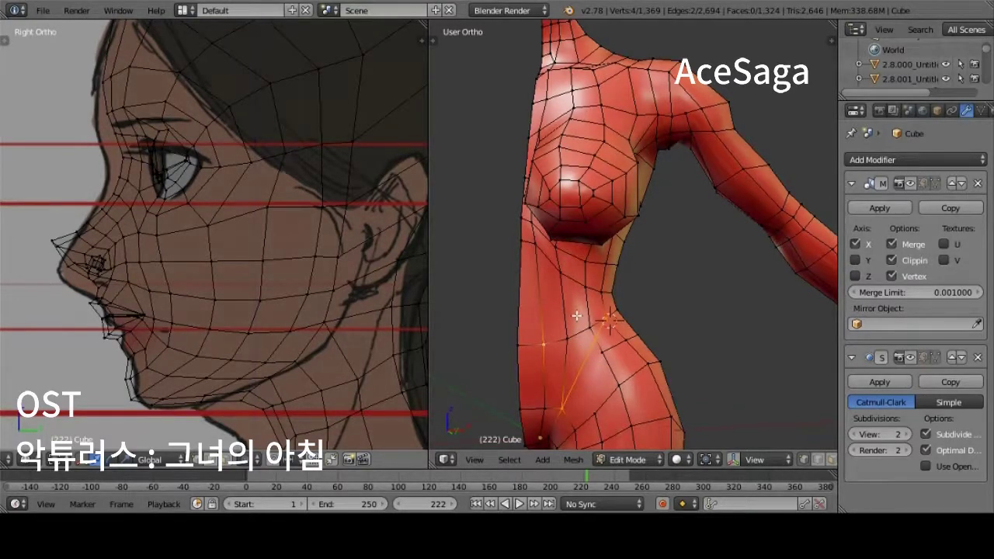
key(x)
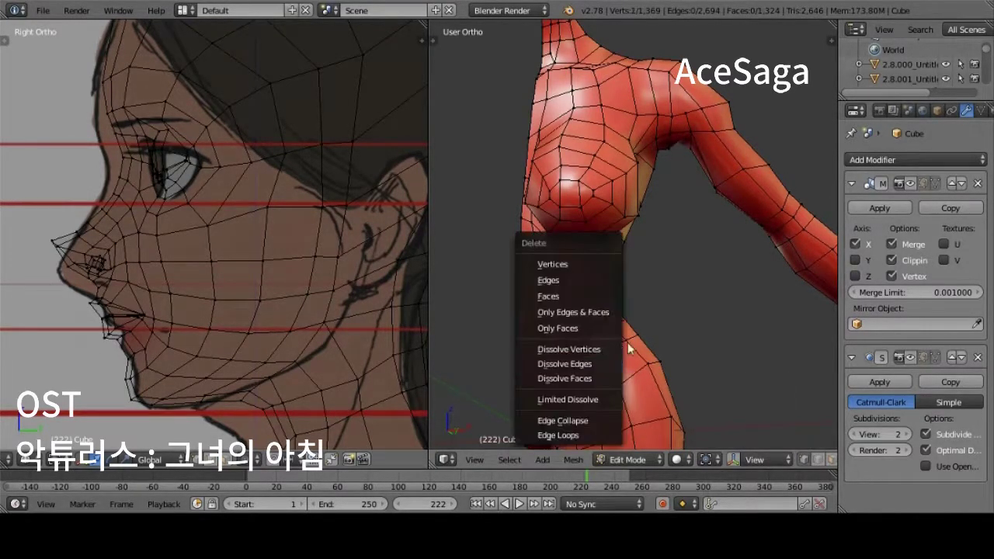
click(571, 379)
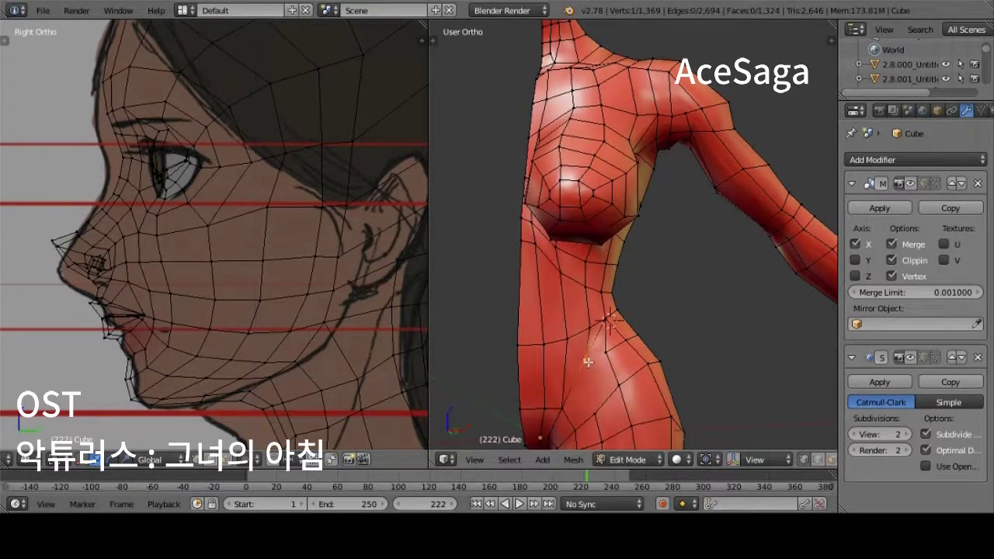
Show the mirrored cage, delete two stray vertices and merge away one more on the hip
mouse_move(606, 344)
middle_down()
mouse_move(613, 306)
mouse_move(644, 322)
mouse_move(705, 307)
mouse_move(327, 309)
mouse_move(656, 322)
middle_up()
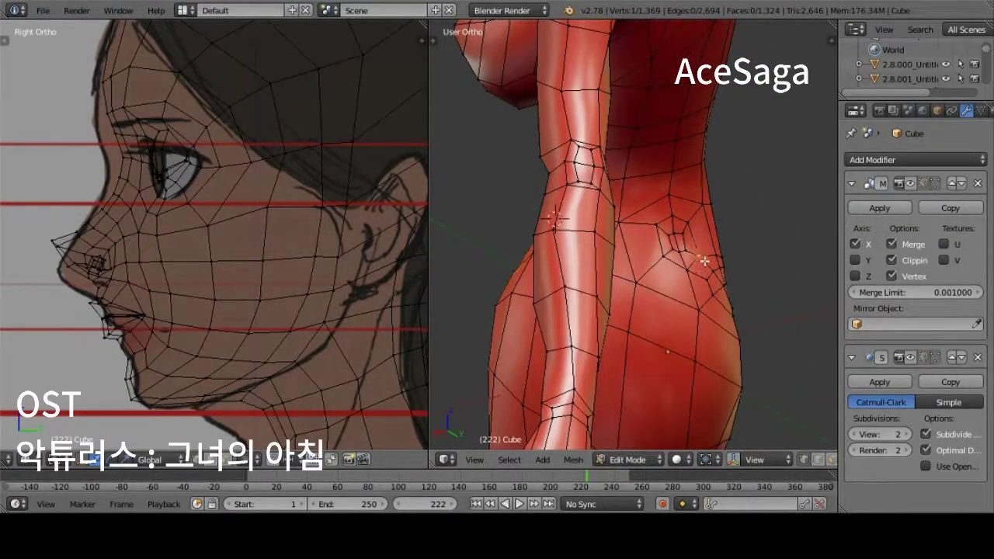
middle_drag(704, 260, 690, 305)
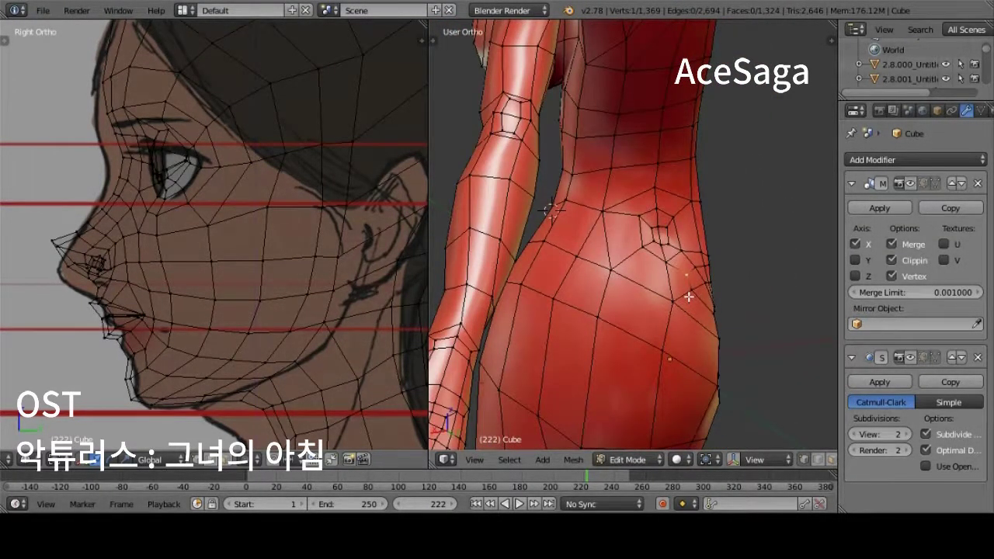
middle_drag(687, 295, 903, 193)
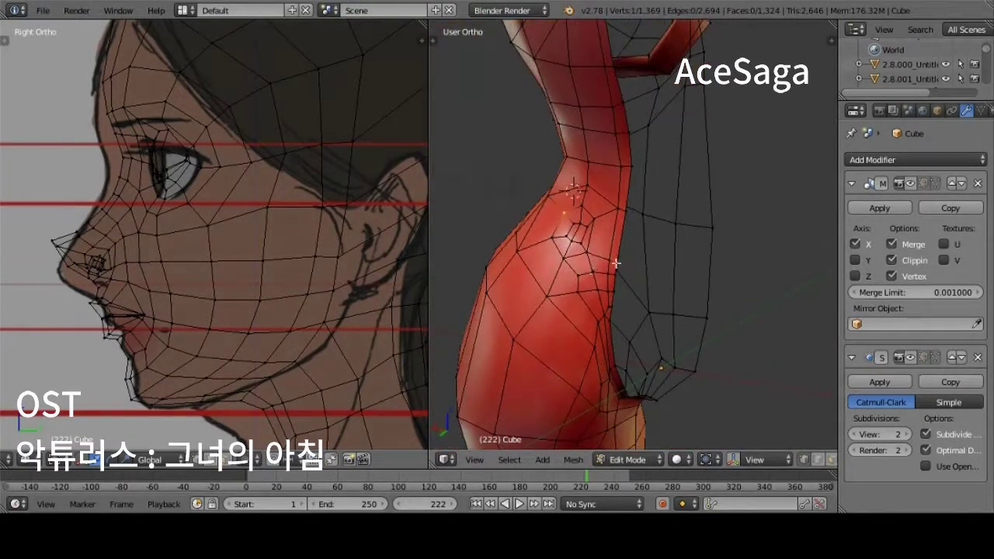
click(921, 184)
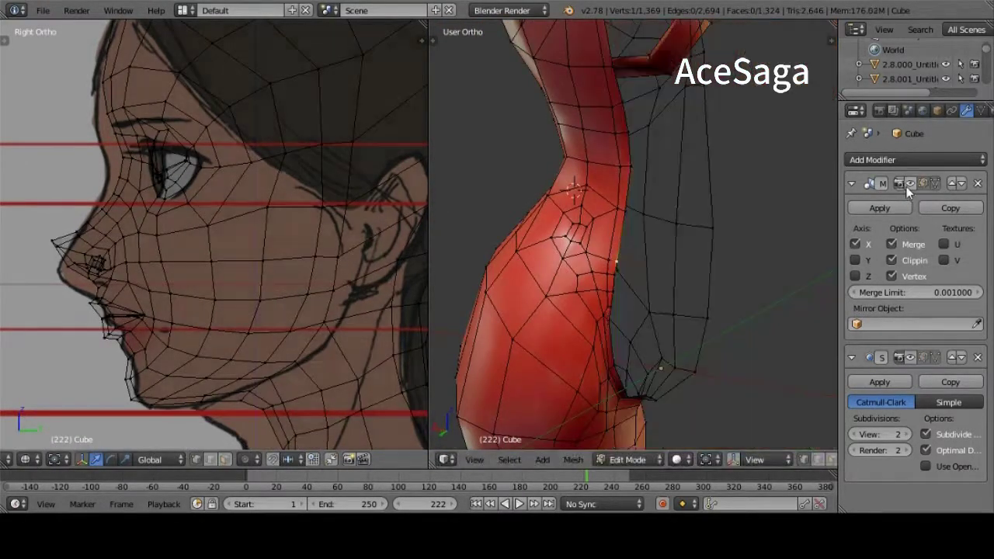
key(x)
click(608, 265)
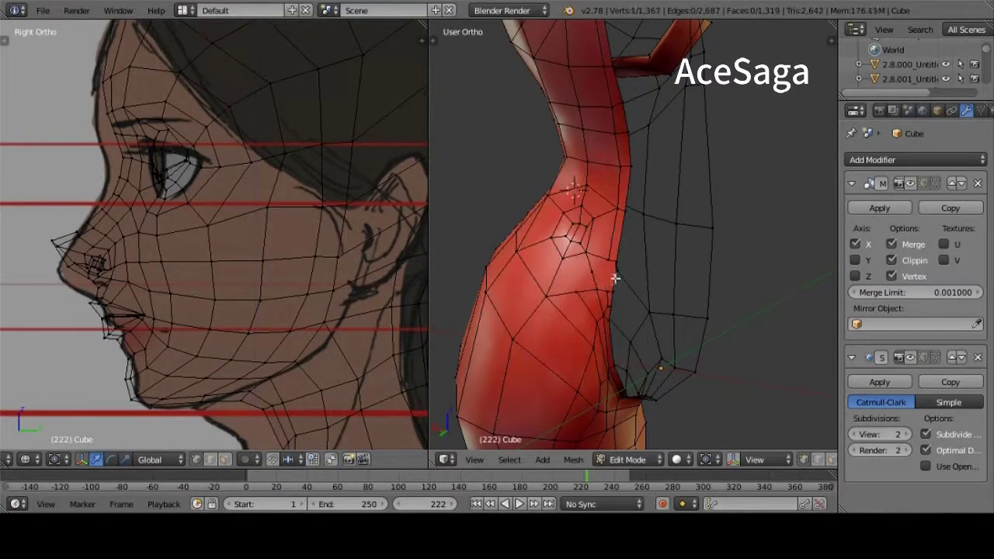
key(g)
click(610, 287)
Select a vertex on the side of the neck
mouse_move(610, 287)
middle_down()
mouse_move(556, 308)
mouse_move(583, 342)
middle_up()
right_click(583, 341)
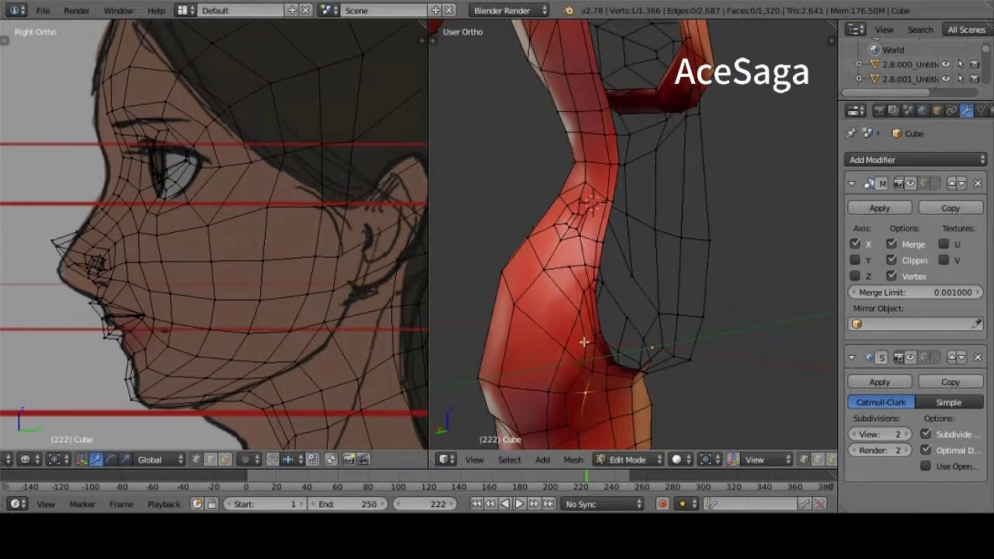
mouse_move(553, 276)
middle_down()
mouse_move(590, 316)
mouse_move(589, 300)
middle_up()
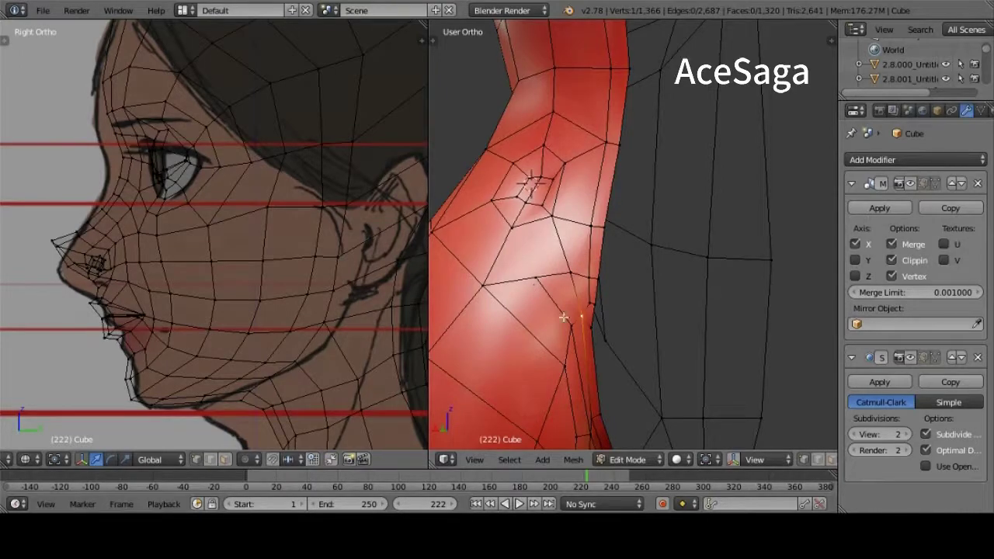
Dissolve the selected neck vertex, then slide and merge neighbouring vertices together
right_drag(547, 285, 634, 304)
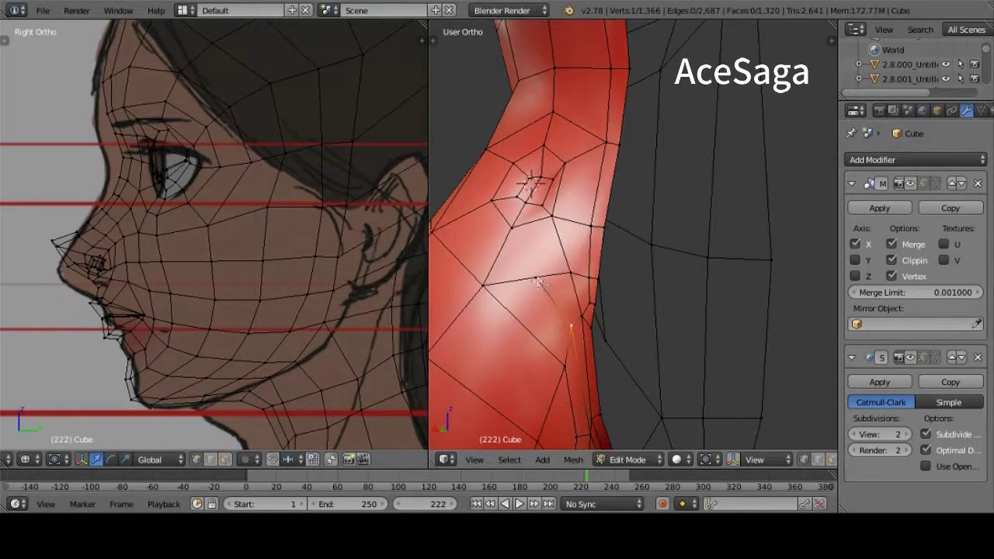
key(x)
click(565, 326)
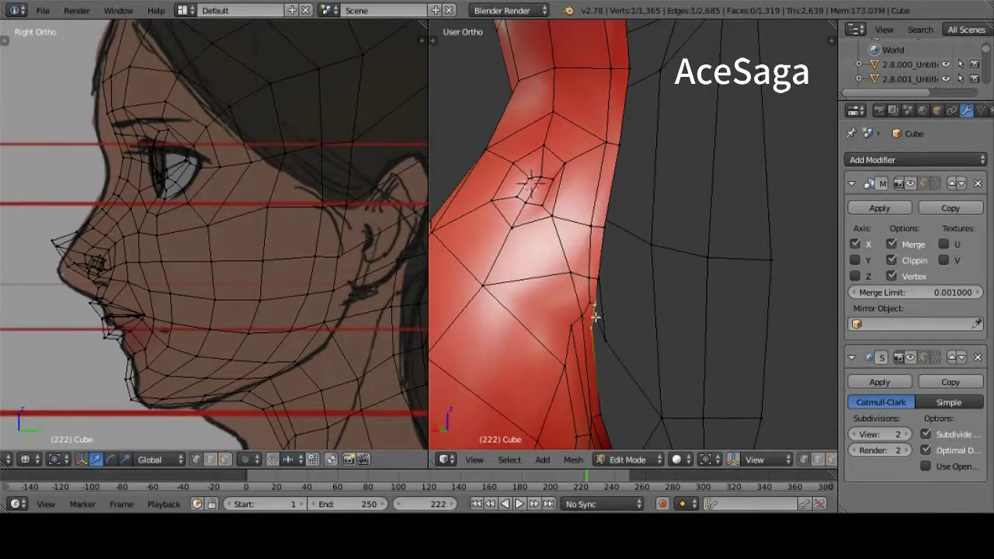
key(g)
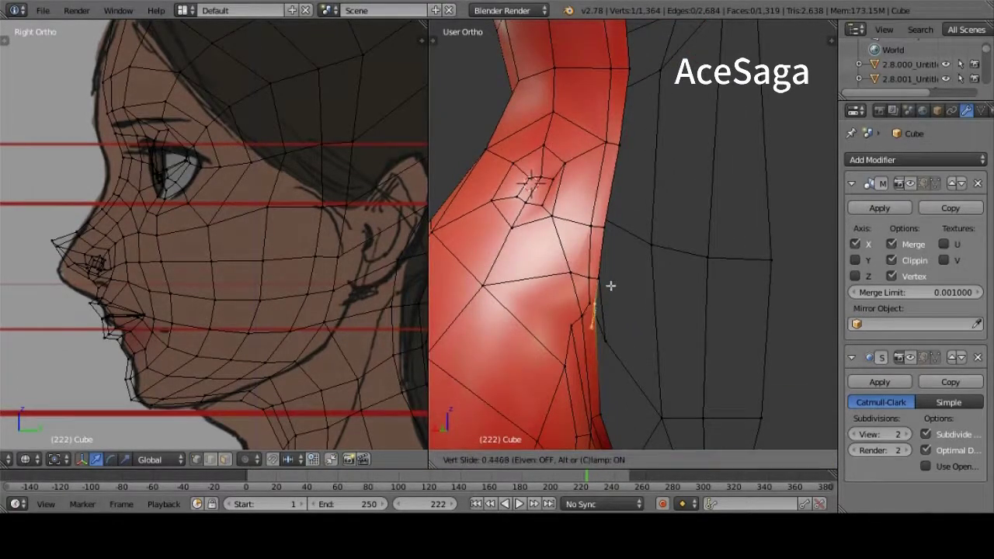
click(507, 315)
middle_drag(507, 316, 582, 326)
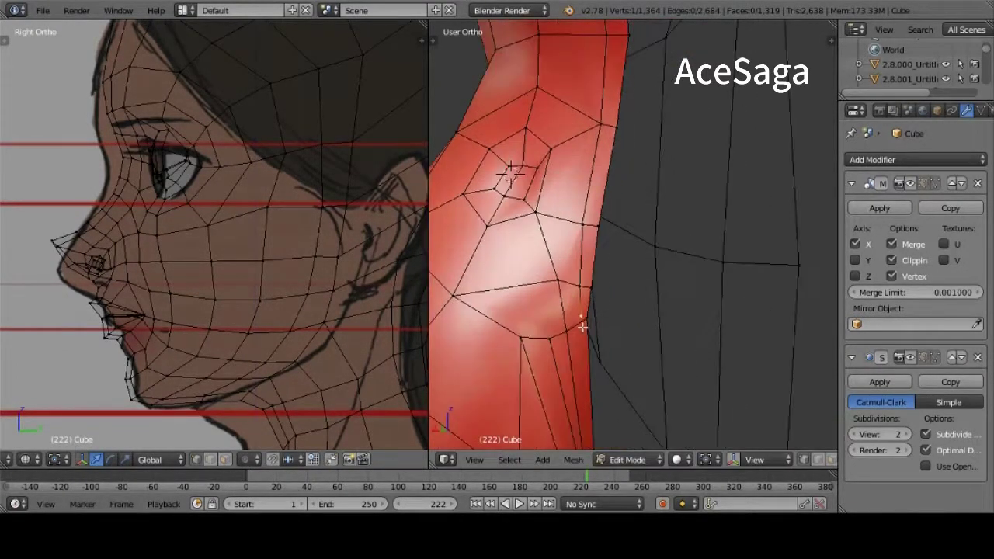
key(g)
click(572, 329)
key(g)
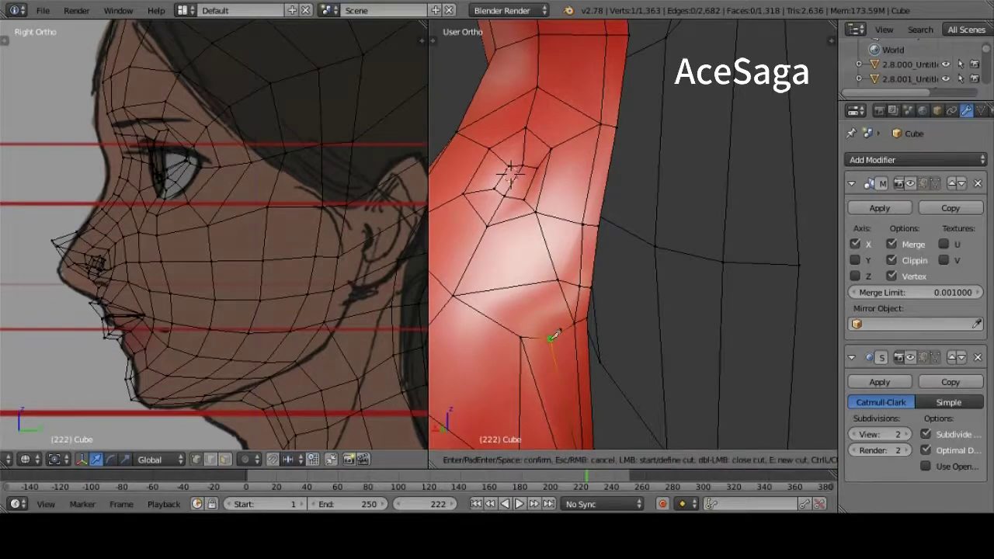
click(548, 335)
Dissolve another vertex toward the shoulder and knife a connecting edge between vertices
middle_drag(548, 335, 550, 417)
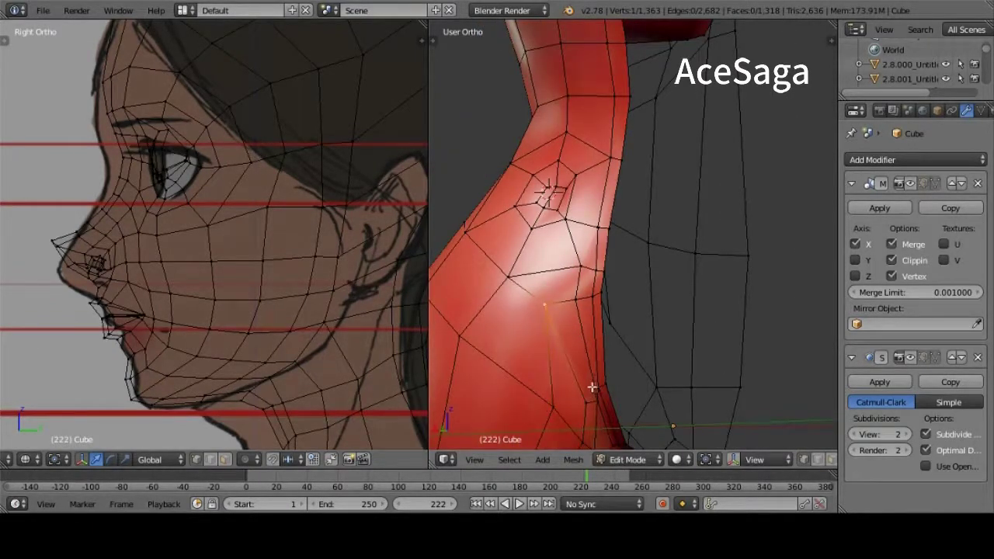
middle_drag(591, 387, 563, 372)
key(x)
click(559, 320)
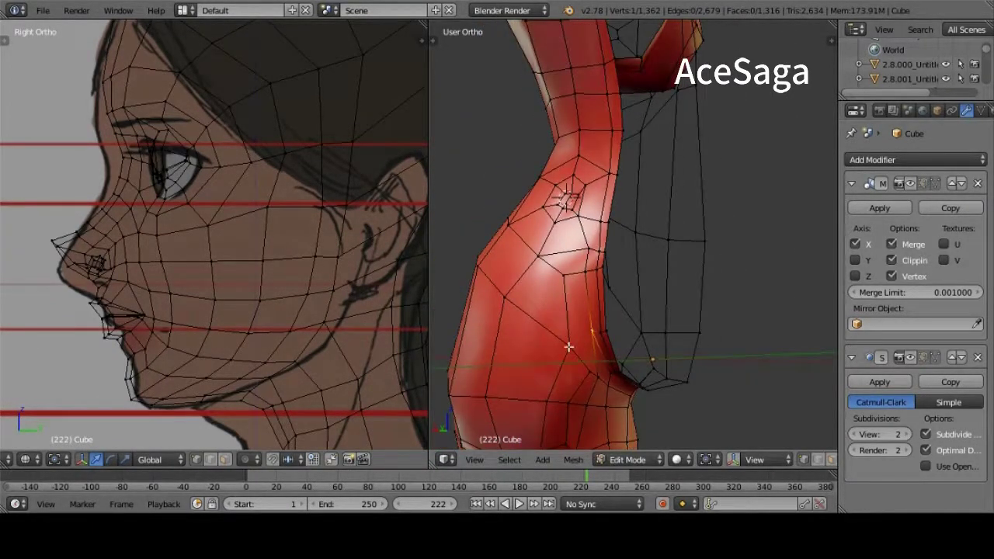
key(k)
click(562, 379)
key(Return)
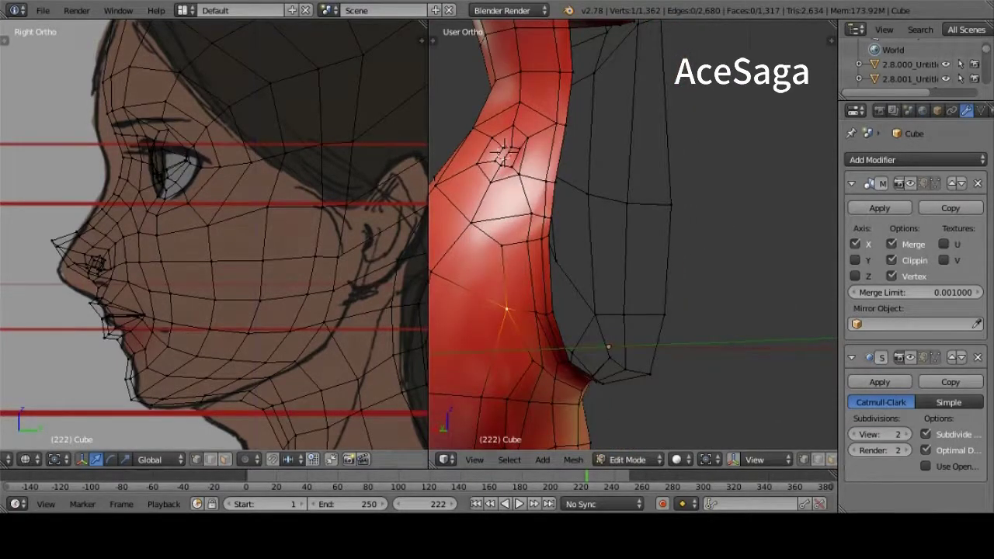
middle_drag(554, 310, 594, 228)
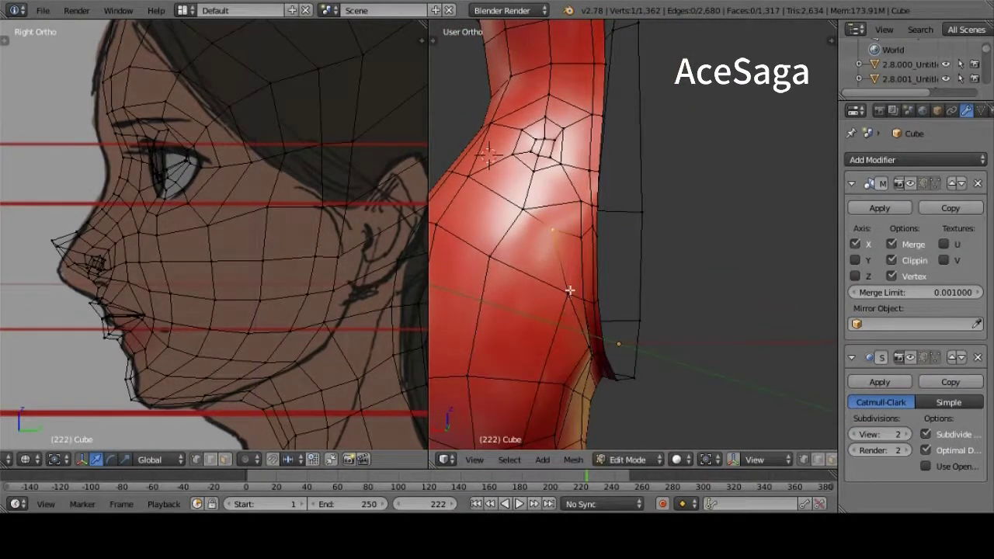
mouse_move(569, 290)
middle_down()
mouse_move(586, 238)
mouse_move(792, 210)
middle_up()
Knife a new edge between two neck vertices and move a vertex higher on the neck
scroll(622, 264, up, 3)
key(k)
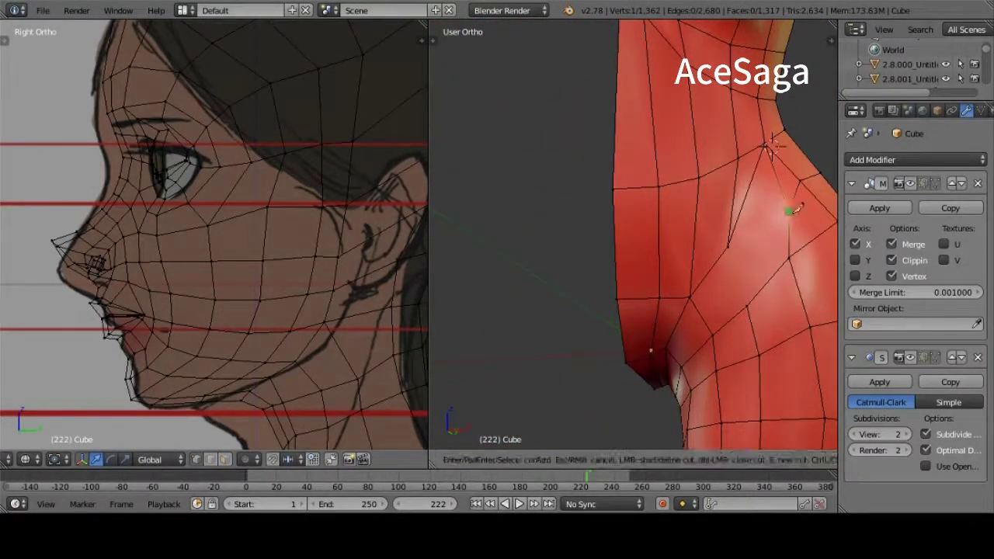
click(747, 189)
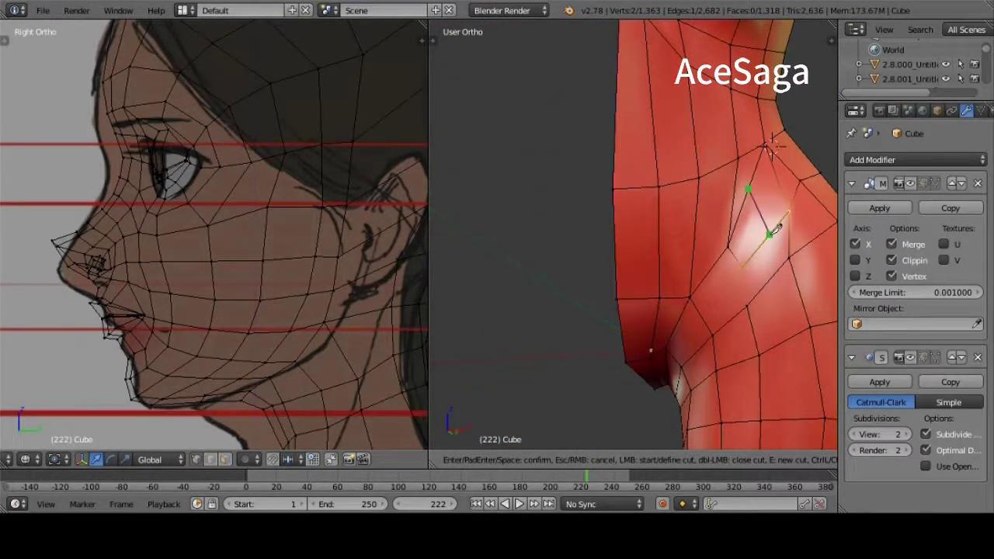
click(766, 236)
key(Return)
middle_drag(747, 294, 681, 296)
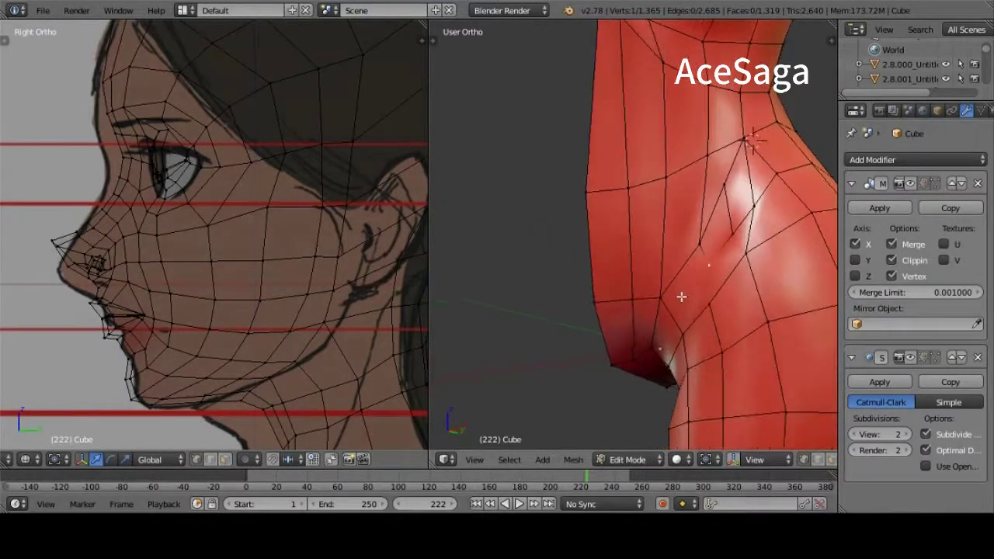
key(g)
click(698, 282)
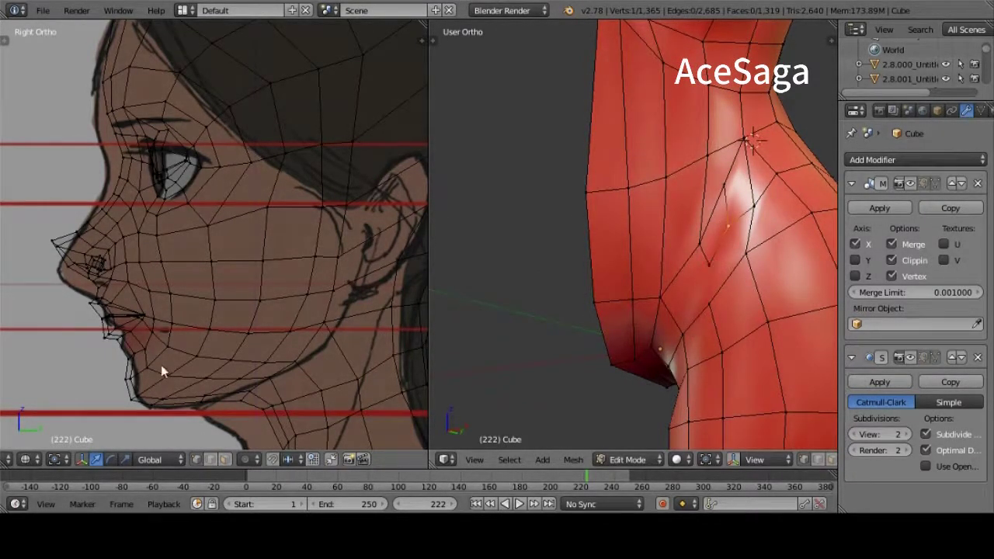
middle_drag(691, 336, 714, 296)
Cut another edge across the neck and dissolve the leftover extra vertex
key(k)
click(745, 311)
click(743, 250)
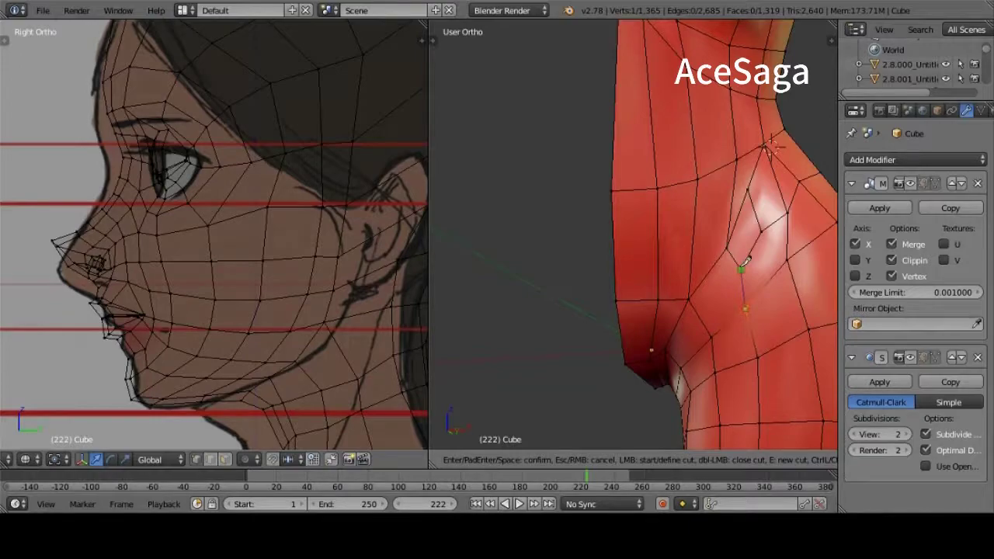
key(Return)
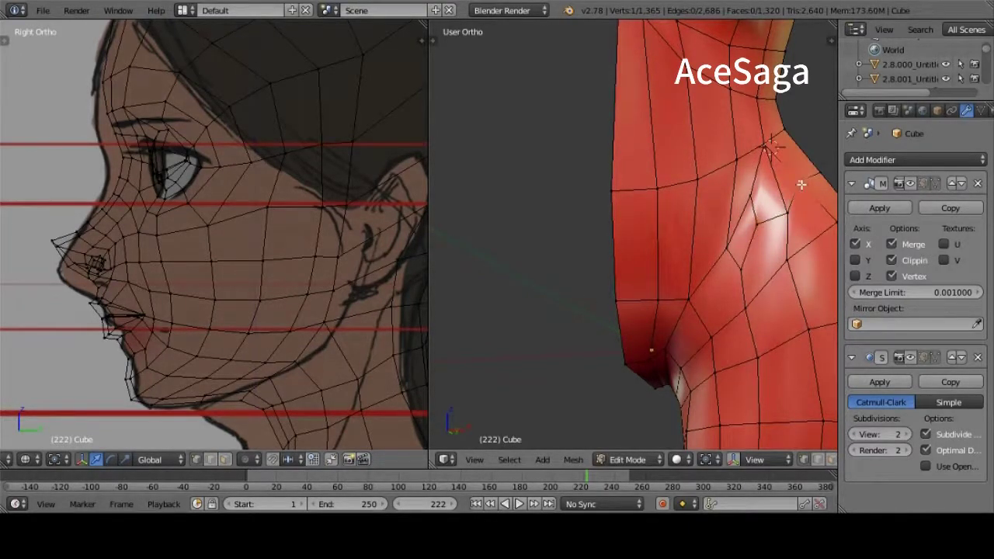
middle_drag(800, 184, 633, 281)
key(x)
click(787, 191)
key(x)
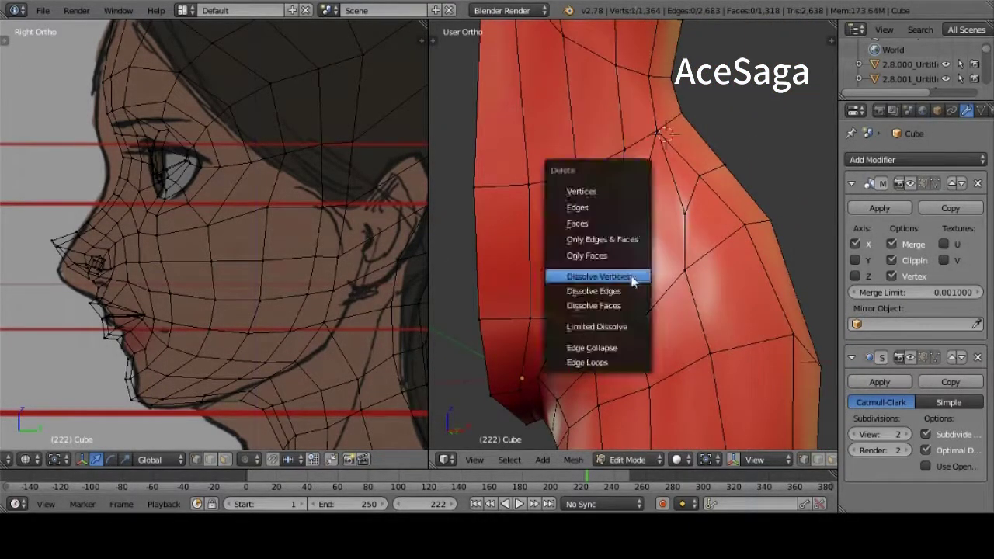
click(633, 277)
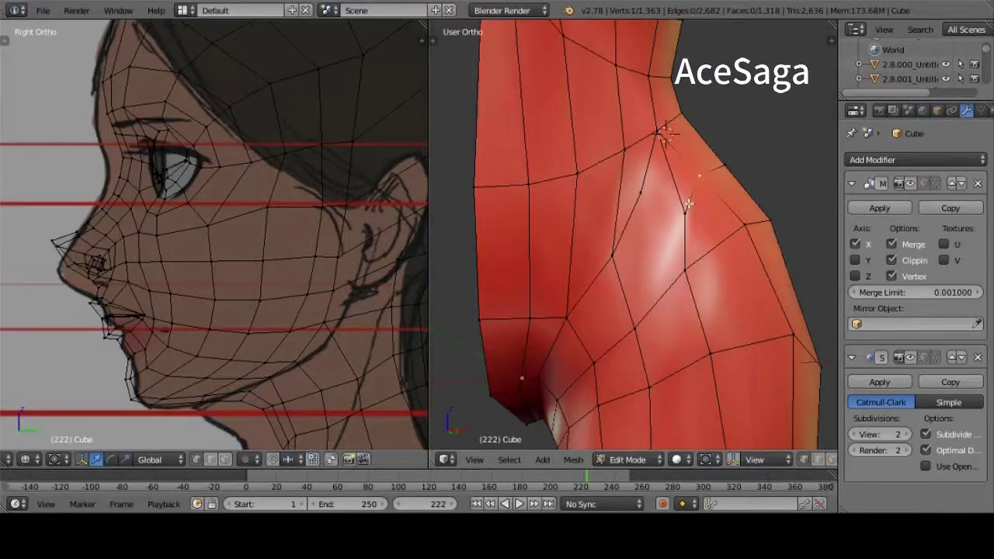
Knife a new edge from the upper neck vertex down to the lower one
key(x)
key(Escape)
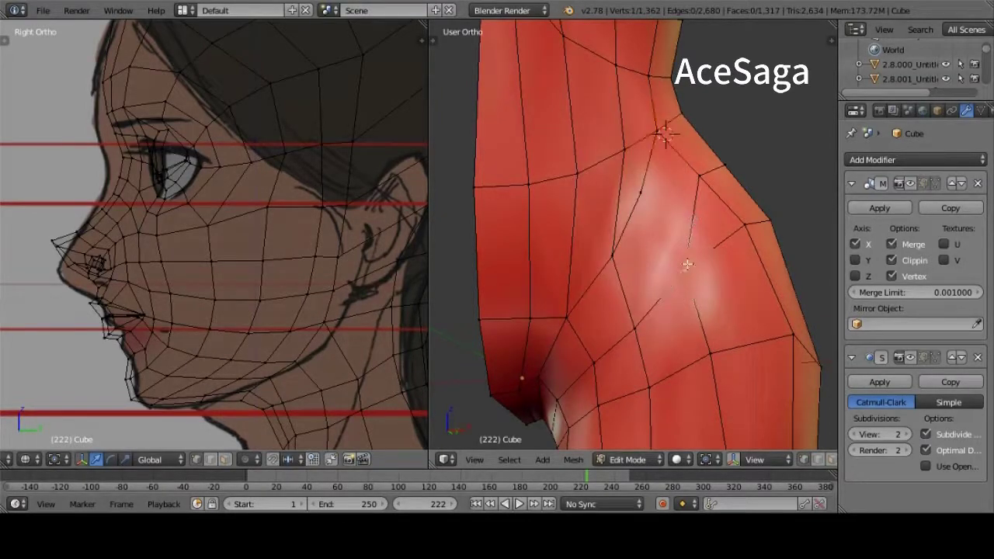
key(k)
click(684, 211)
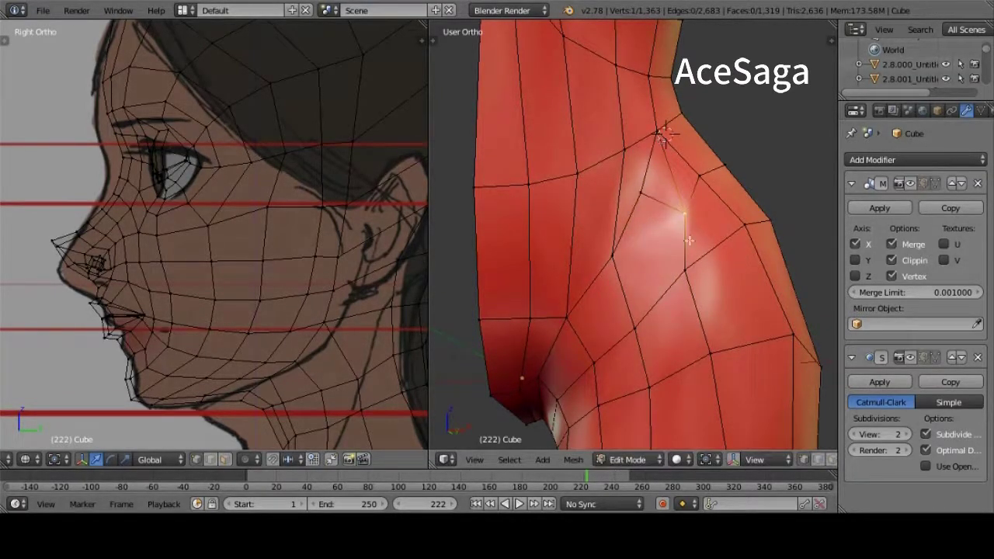
click(631, 279)
key(Return)
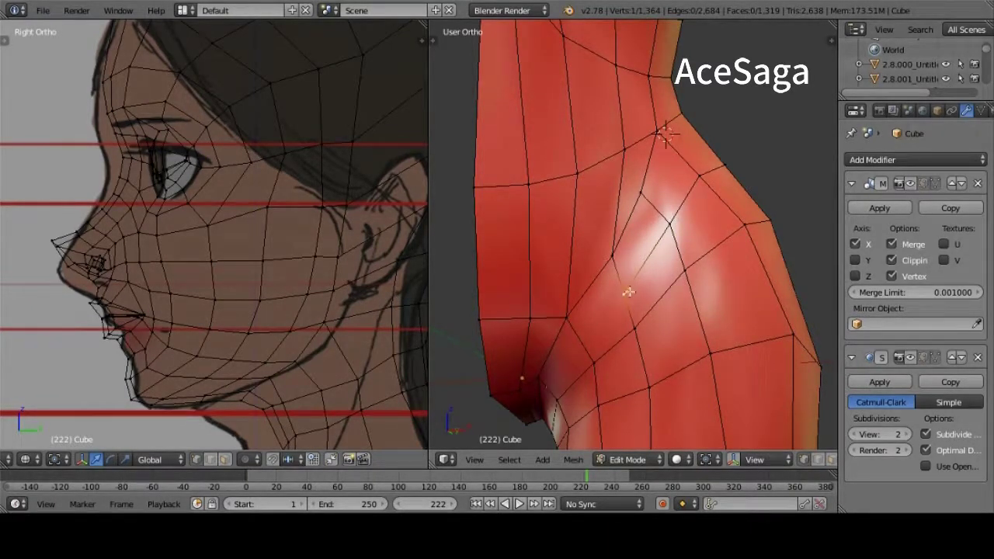
mouse_move(604, 314)
middle_down()
mouse_move(747, 160)
mouse_move(698, 226)
mouse_move(579, 240)
mouse_move(653, 303)
mouse_move(635, 258)
middle_up()
Select the two parallel edge chains near the armpit and dissolve them
scroll(579, 240, down, 3)
middle_drag(614, 169, 630, 276)
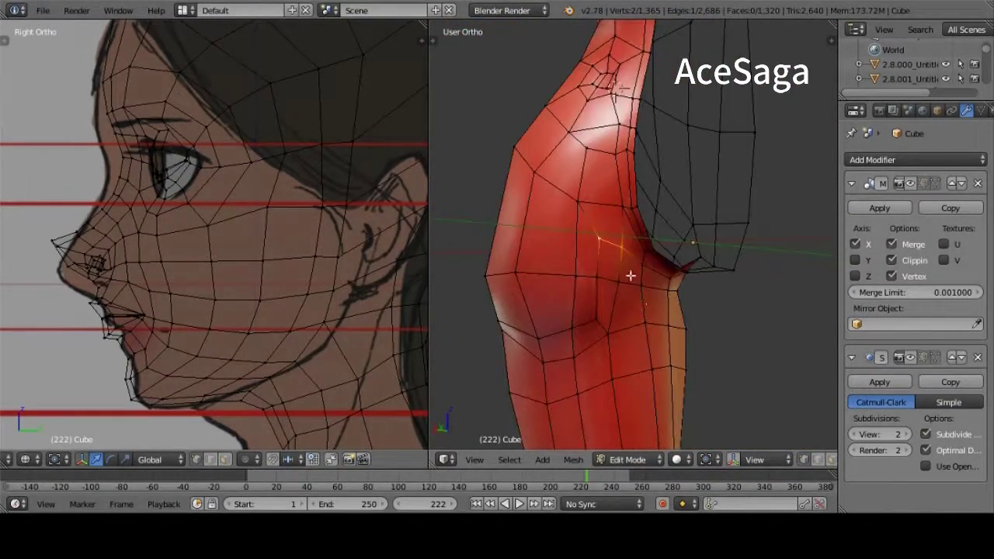
right_click(622, 156)
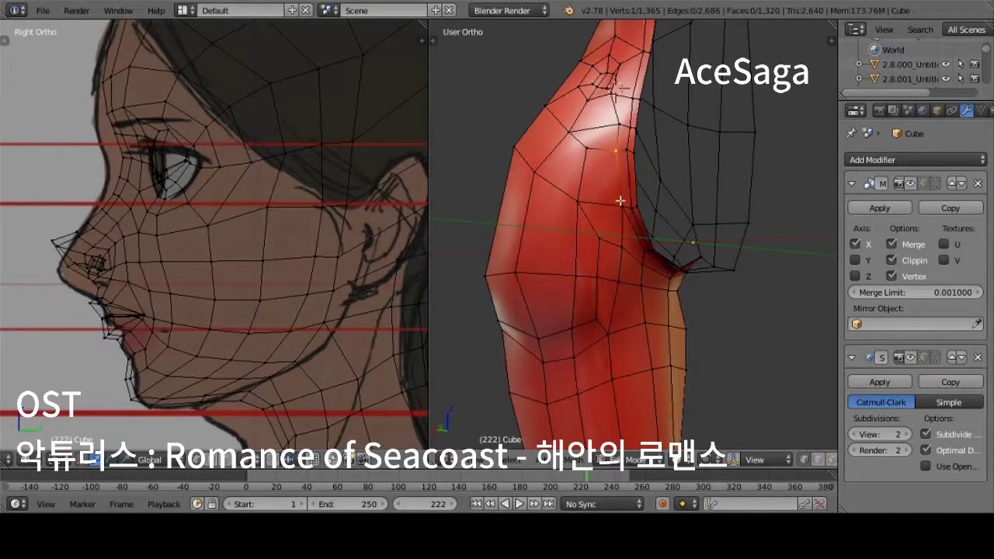
mouse_move(628, 211)
middle_down()
mouse_move(601, 191)
mouse_move(614, 191)
mouse_move(621, 218)
middle_up()
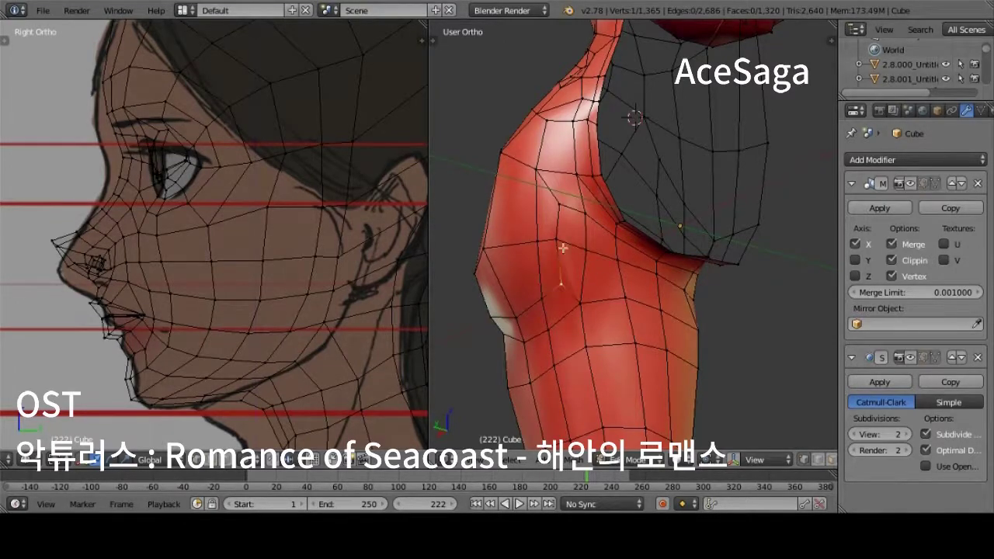
shift+right_click(592, 256)
middle_drag(590, 264, 587, 295)
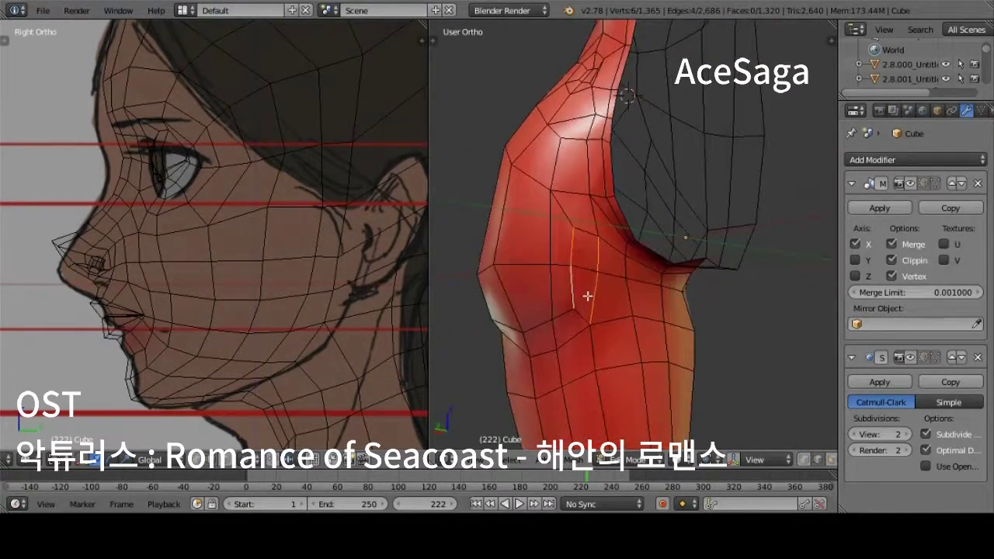
key(ctrl+x)
key(ctrl+x)
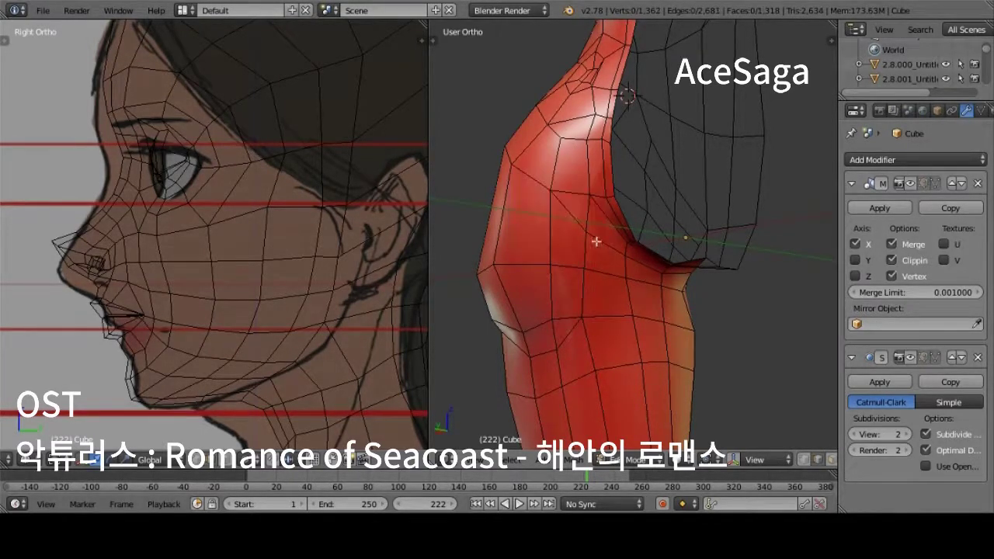
Knife-cut a new edge from near the armpit to the next vertex
right_click(565, 208)
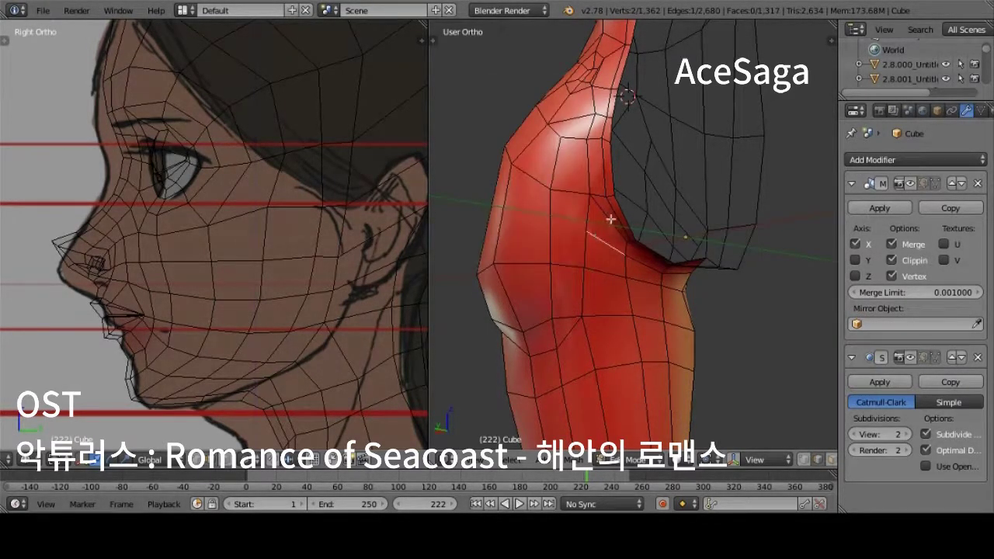
mouse_move(610, 219)
middle_down()
mouse_move(629, 219)
mouse_move(634, 282)
middle_up()
key(ctrl+Tab)
key(k)
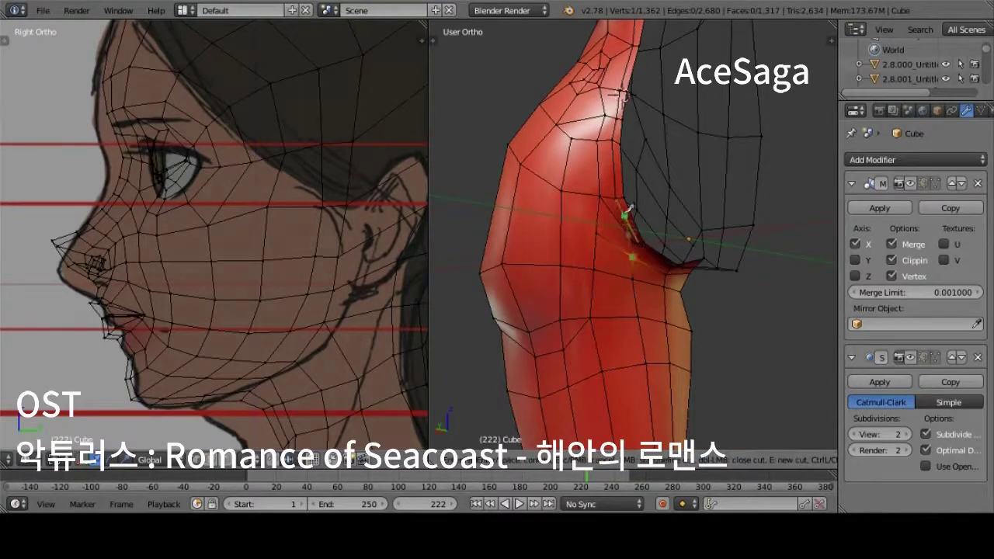
key(Return)
key(ctrl+Tab)
click(640, 259)
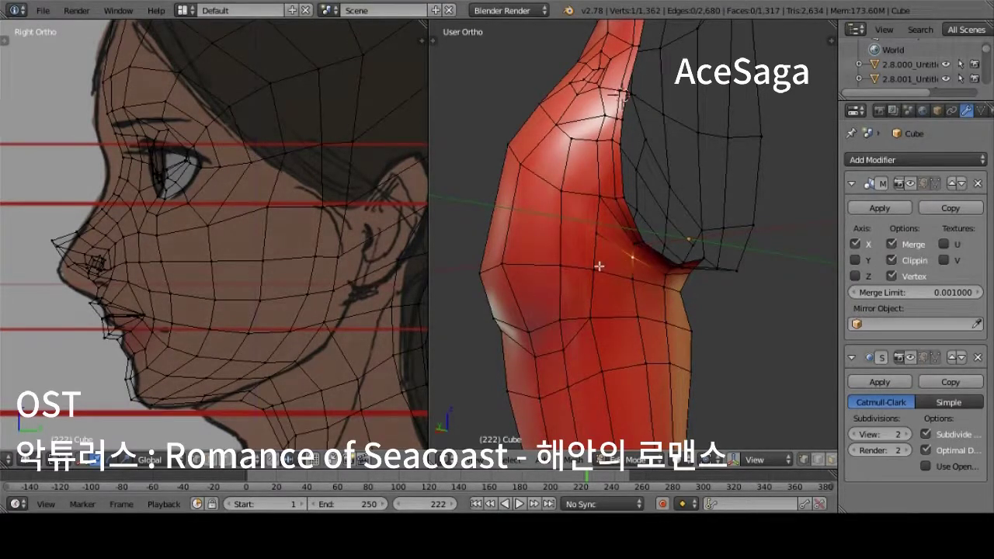
key(k)
click(593, 270)
click(617, 247)
key(Return)
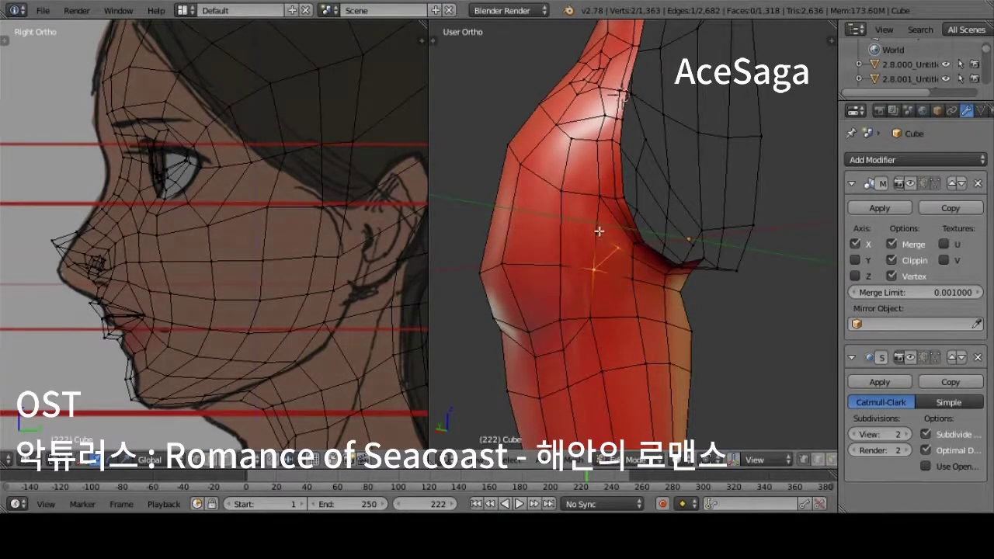
Knife-cut another new edge starting from the vertex near the armpit
right_click(617, 242)
key(k)
click(615, 228)
key(Return)
key(ctrl+Tab)
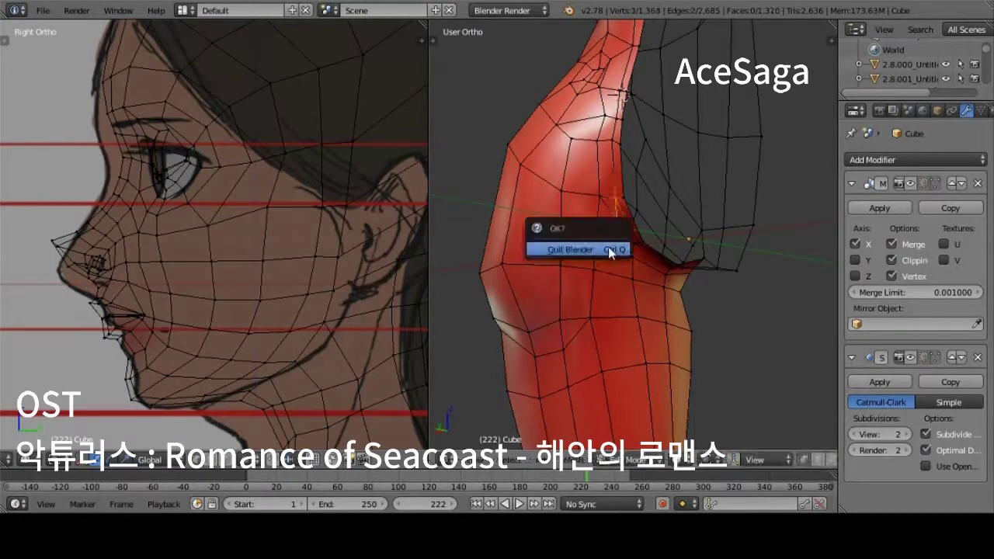
click(611, 247)
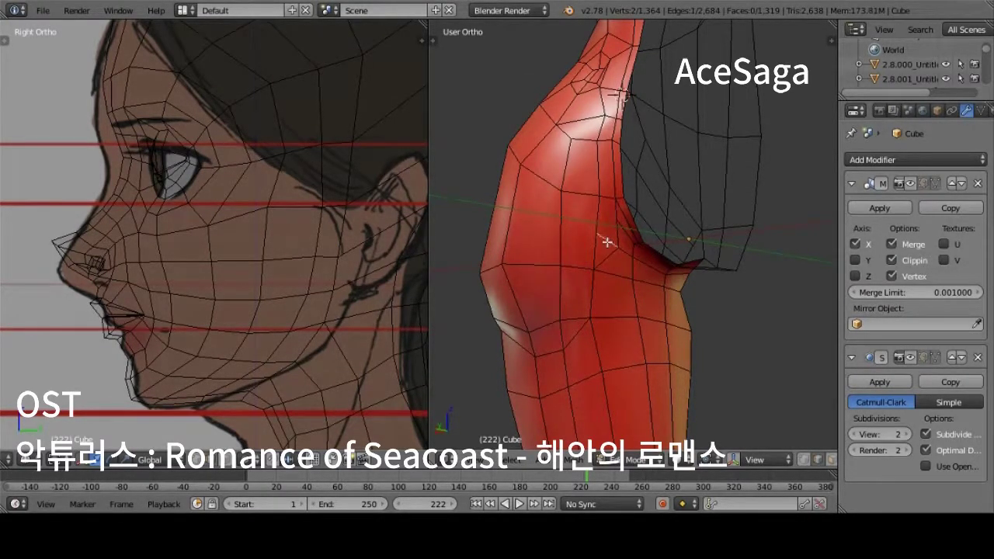
Dissolve the extra geometry at the neck and rip the vertex apart there
scroll(624, 234, up, 2)
key(x)
click(599, 152)
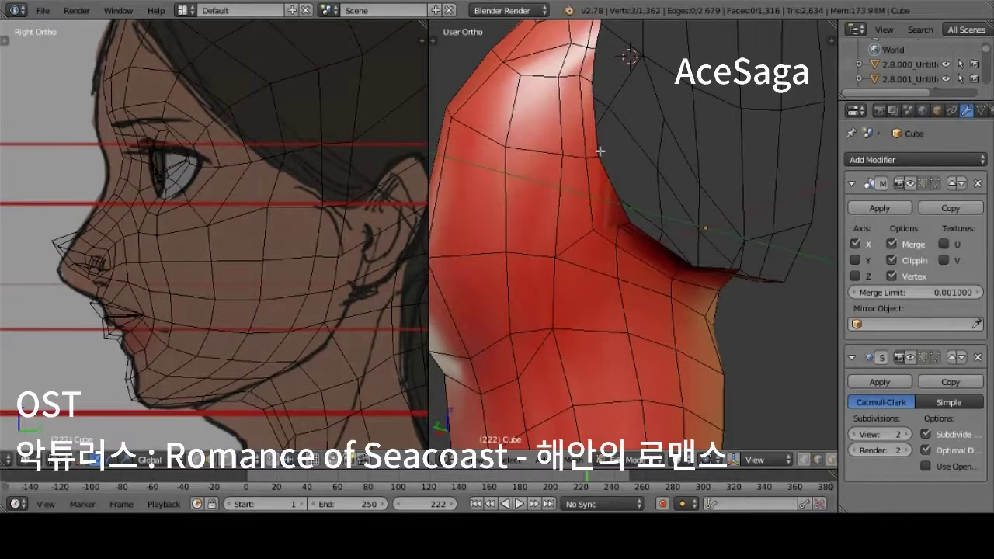
scroll(637, 226, up, 1)
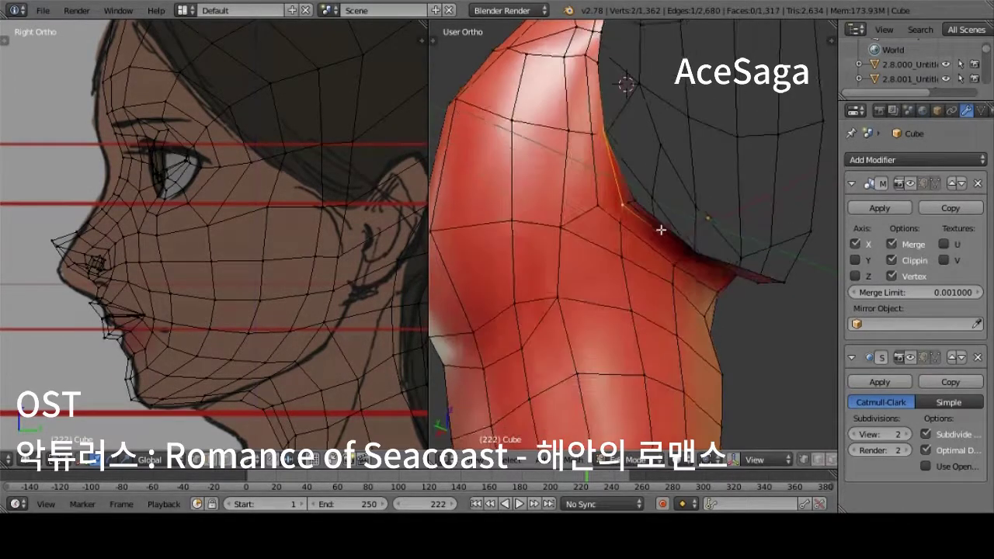
scroll(659, 229, up, 1)
key(ctrl+v)
click(657, 221)
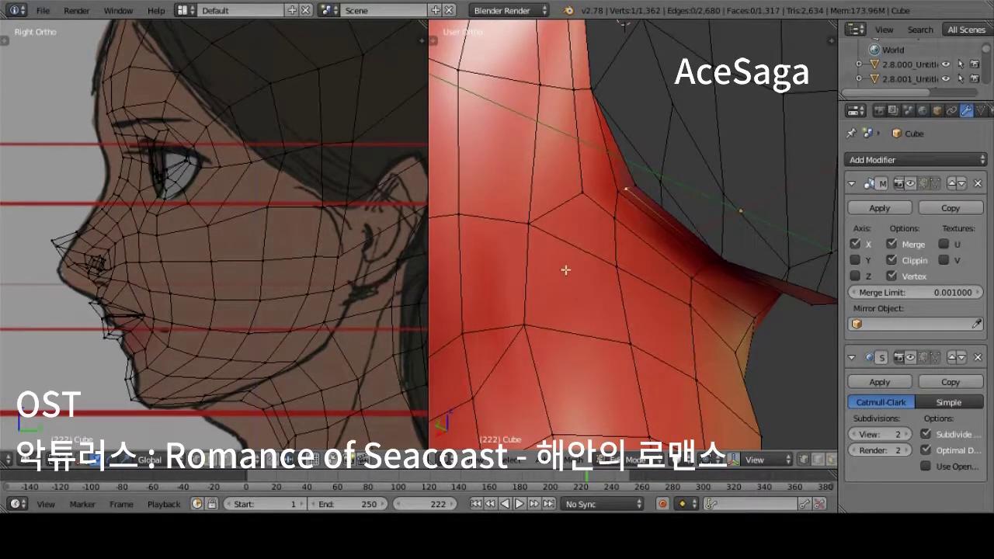
Fill a new face beside the ripped vertex and knife-cut an edge next to it
scroll(575, 257, down, 1)
scroll(610, 225, down, 1)
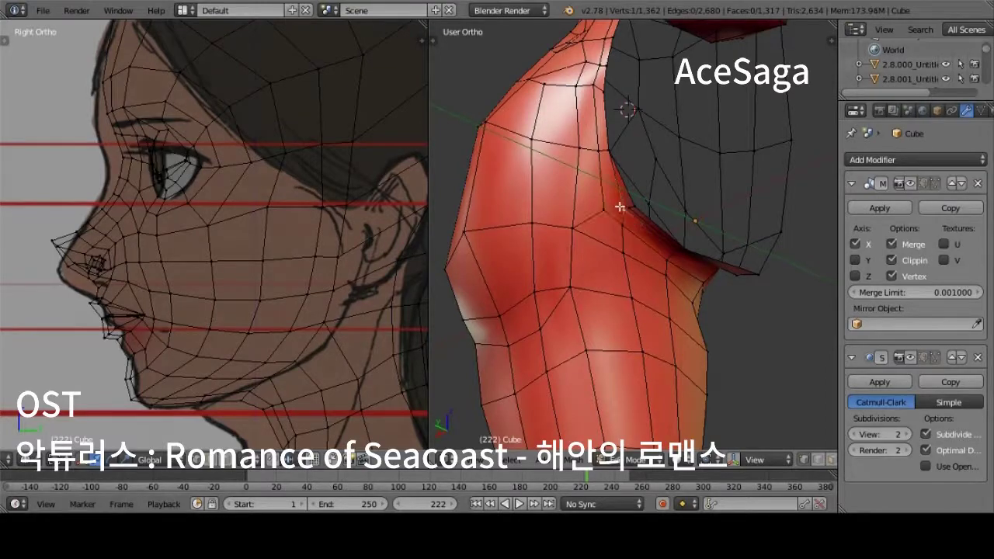
scroll(619, 207, up, 2)
key(f)
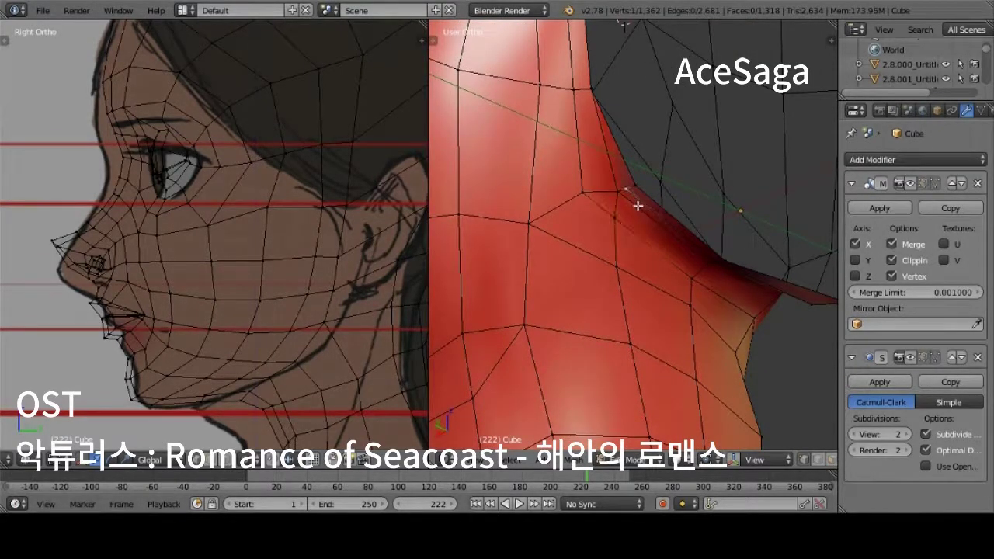
click(632, 211)
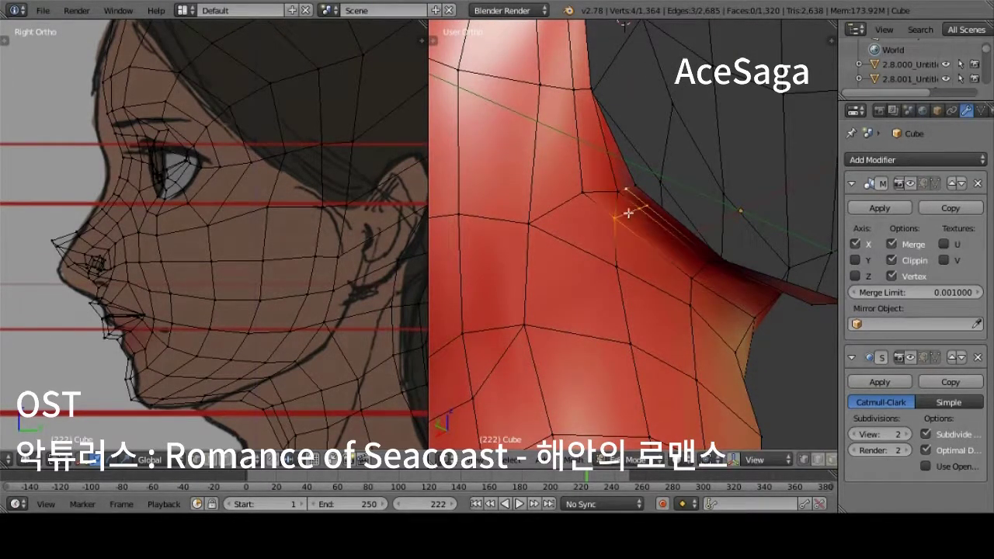
key(Return)
scroll(634, 222, down, 3)
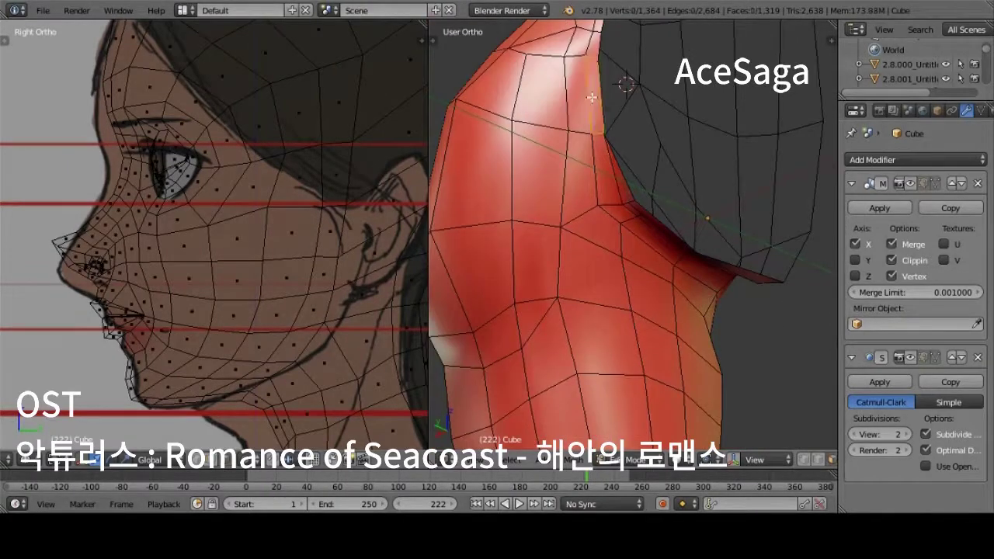
Select the strip of neck faces, then switch to edge selection mode
mouse_move(634, 222)
middle_down()
mouse_move(615, 230)
mouse_move(722, 161)
mouse_move(683, 131)
middle_up()
alt+right_click(615, 230)
alt+shift+right_click(654, 179)
alt+shift+right_click(643, 188)
shift+right_click(682, 131)
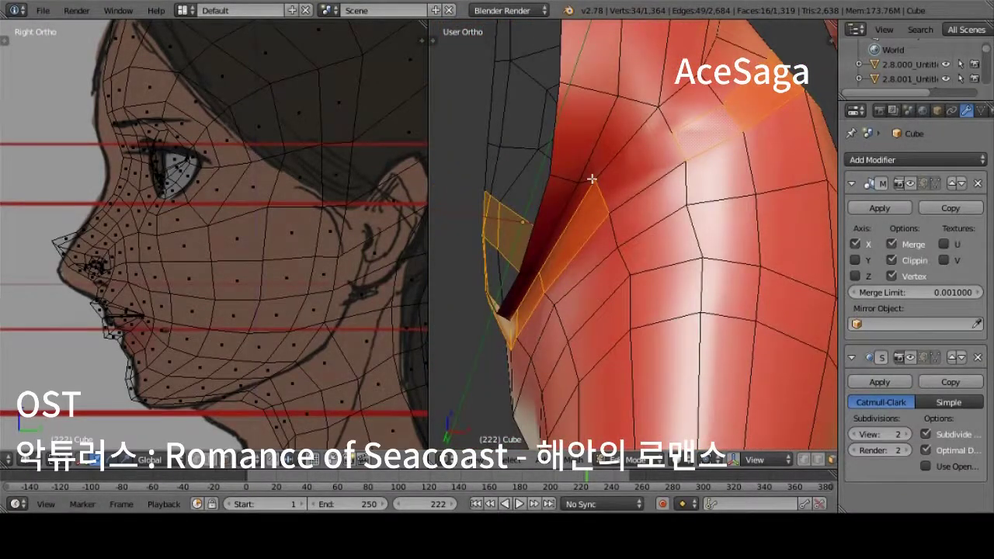
middle_drag(591, 179, 633, 302)
shift+right_click(632, 303)
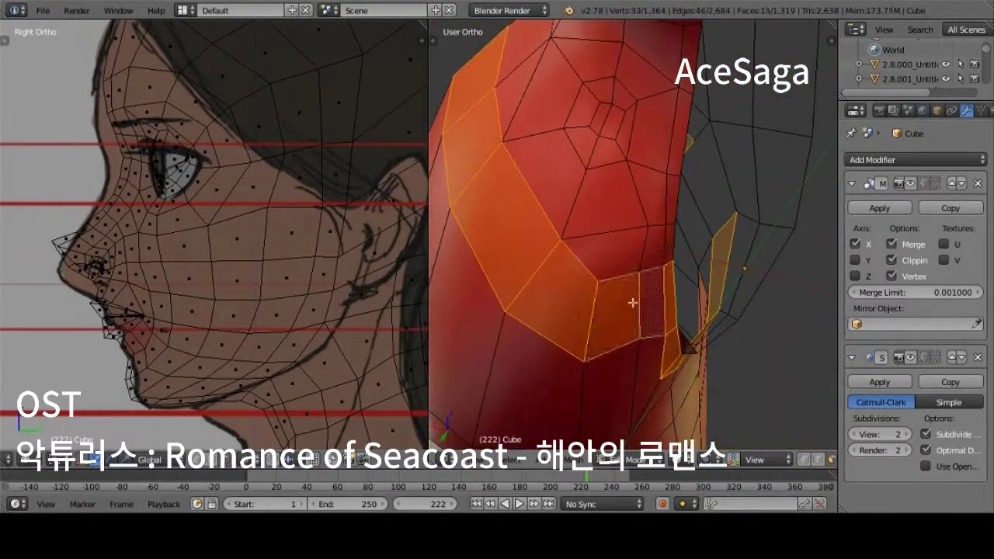
mouse_move(694, 326)
middle_down()
mouse_move(636, 251)
mouse_move(569, 302)
mouse_move(626, 160)
mouse_move(682, 228)
mouse_move(572, 184)
mouse_move(591, 210)
mouse_move(546, 261)
mouse_move(553, 236)
middle_up()
key(ctrl+Tab)
click(626, 160)
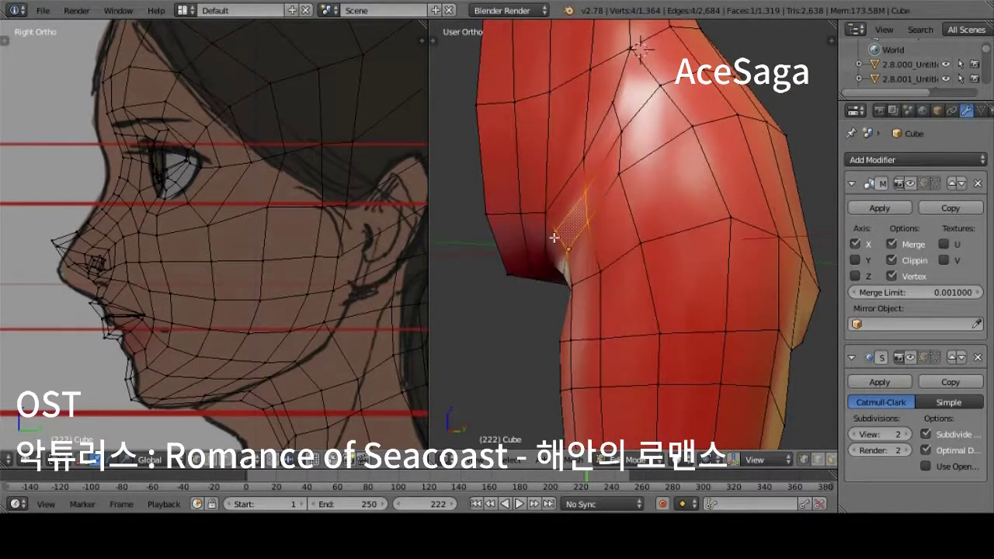
Connect two vertices near the armpit with a new edge using J
middle_drag(559, 202, 654, 111)
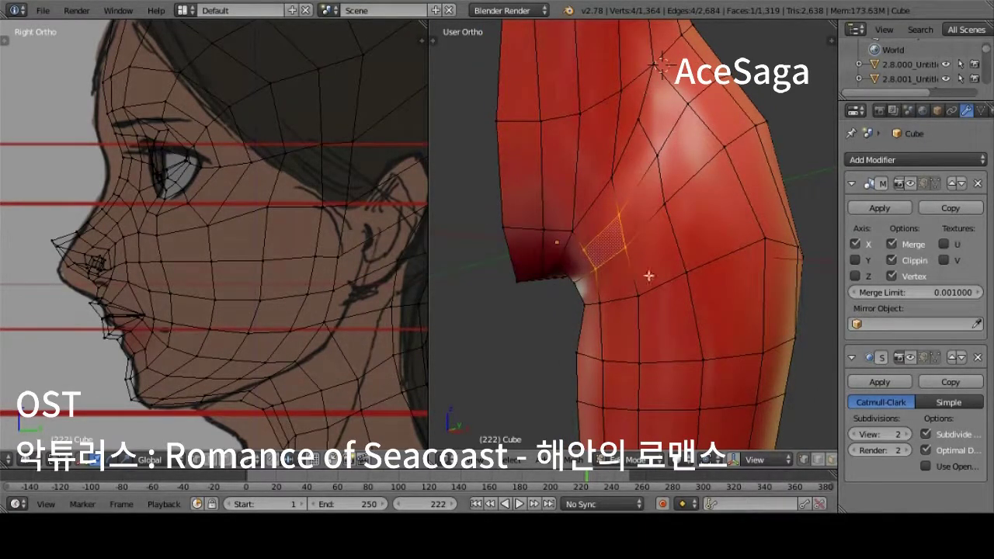
mouse_move(524, 246)
middle_down()
mouse_move(539, 206)
mouse_move(595, 160)
mouse_move(692, 205)
mouse_move(679, 209)
mouse_move(726, 241)
middle_up()
right_click(646, 155)
shift+right_click(652, 203)
key(j)
right_click(728, 244)
right_click(554, 250)
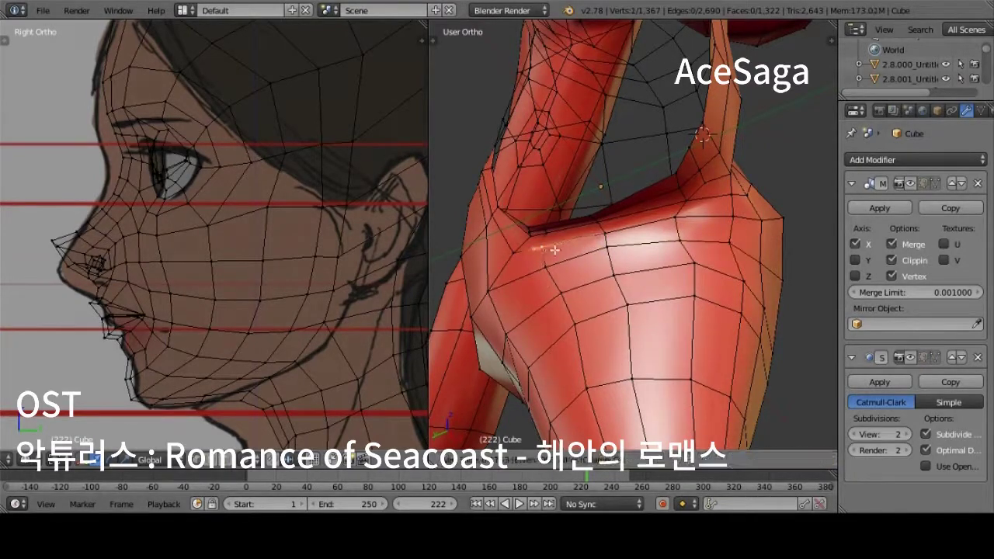
mouse_move(553, 250)
middle_down()
mouse_move(531, 194)
mouse_move(489, 227)
mouse_move(455, 234)
mouse_move(613, 222)
middle_up()
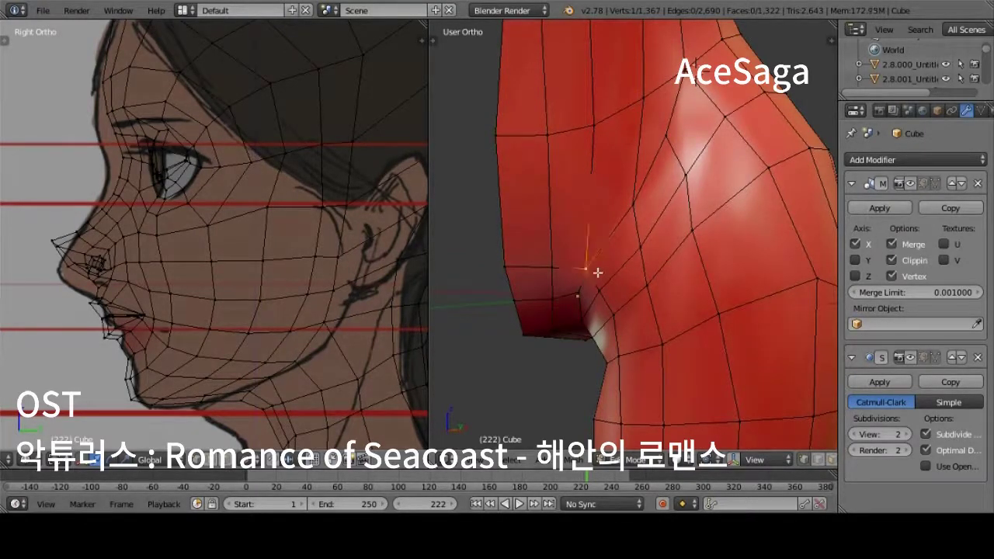
Select the vertical strip on the side of the hip and merge its vertices with Alt+M
ctrl+shift+right_click(642, 167)
middle_drag(642, 168, 615, 89)
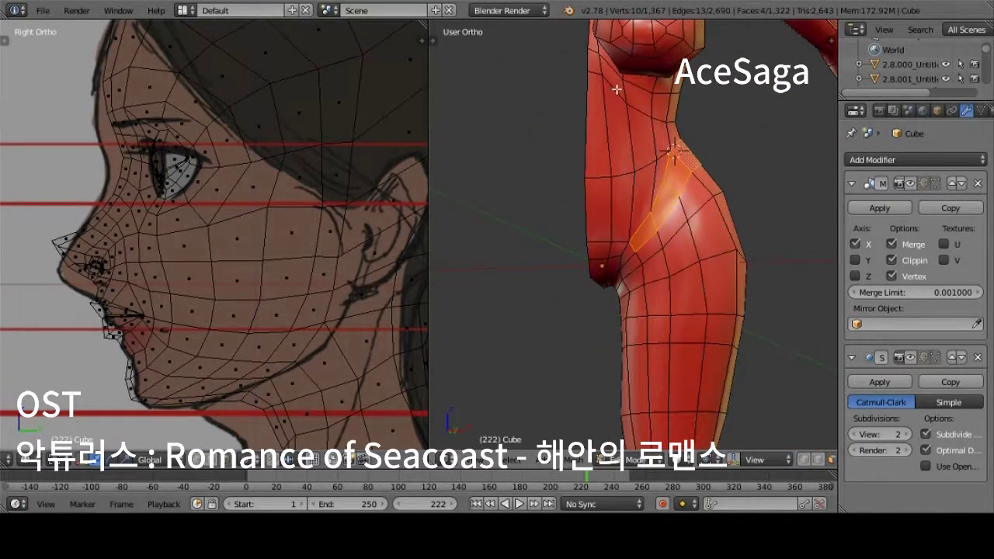
middle_drag(450, 311, 517, 243)
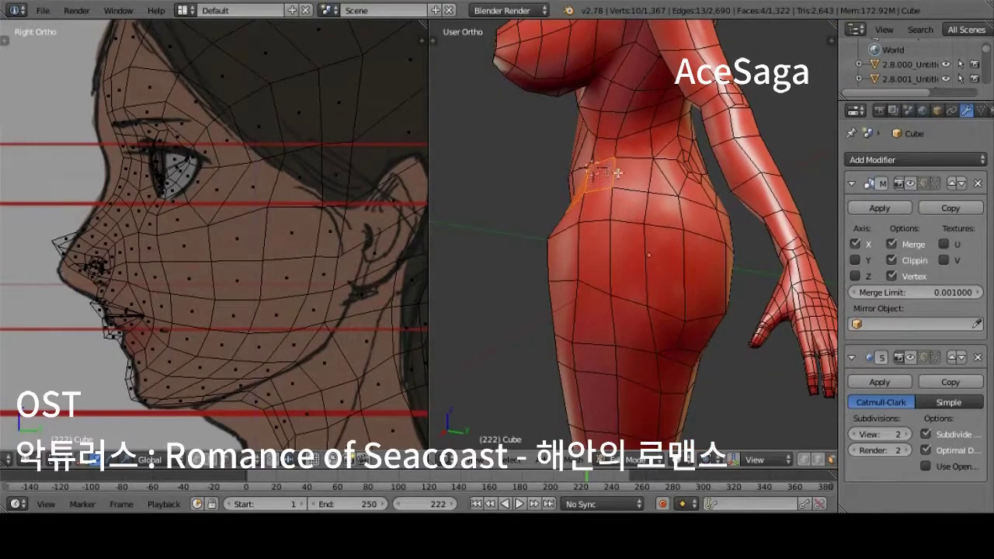
middle_drag(619, 174, 678, 132)
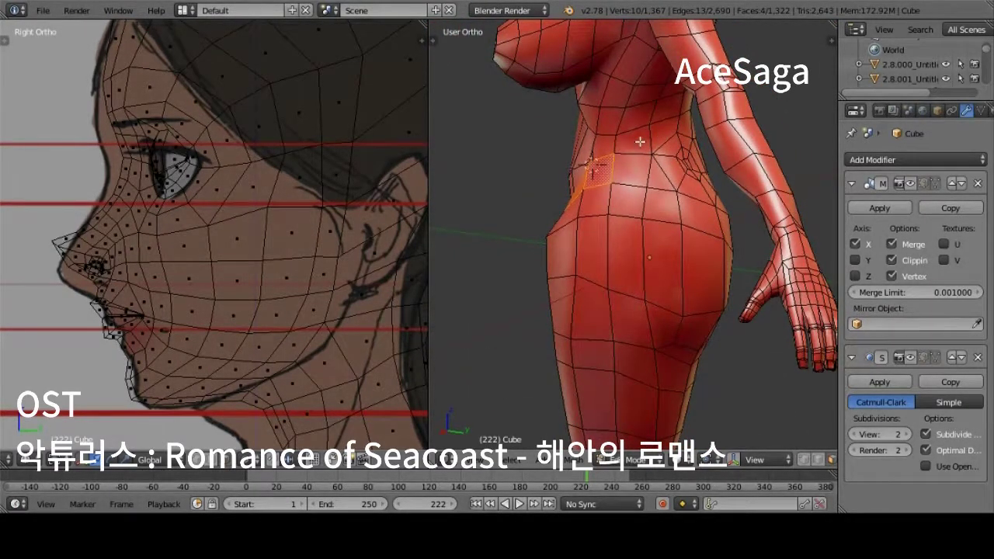
middle_drag(671, 267, 658, 195)
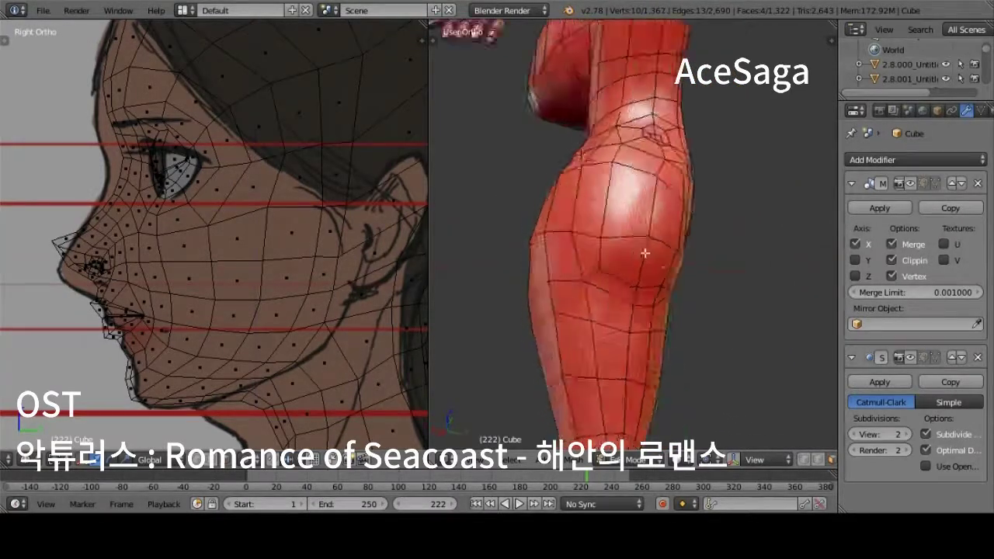
right_click(658, 195)
ctrl+right_click(654, 333)
mouse_move(655, 333)
middle_down()
mouse_move(658, 311)
mouse_move(580, 223)
mouse_move(651, 170)
mouse_move(614, 262)
mouse_move(191, 391)
middle_up()
key(alt+m)
click(645, 284)
Select the diagonal strip of hip faces in face selection mode
alt+right_click(650, 169)
shift+right_click(613, 262)
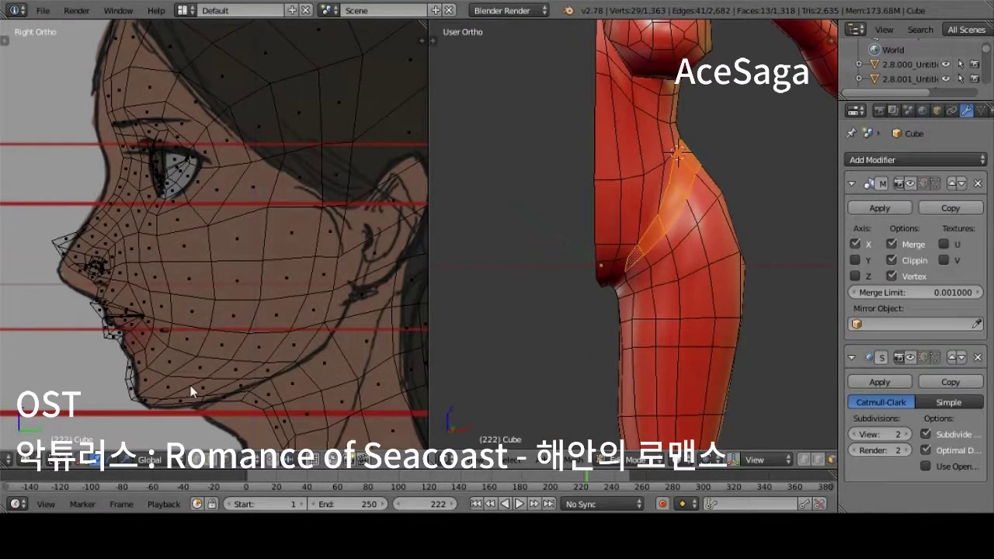
middle_drag(743, 266, 457, 301)
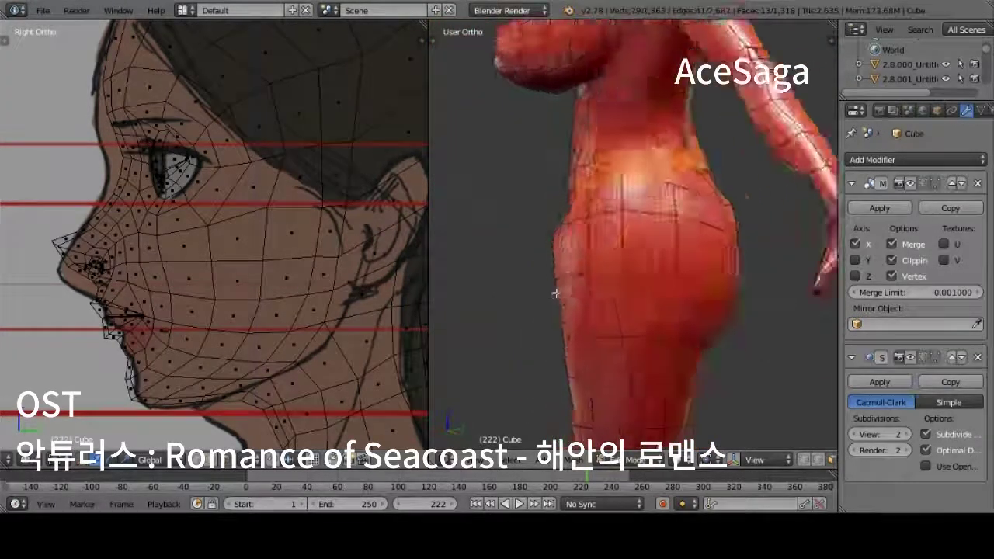
key(ctrl+Tab)
click(457, 301)
key(ctrl+Tab)
Dissolve the selected hip faces and save the blend file, overwriting it
click(572, 321)
key(x)
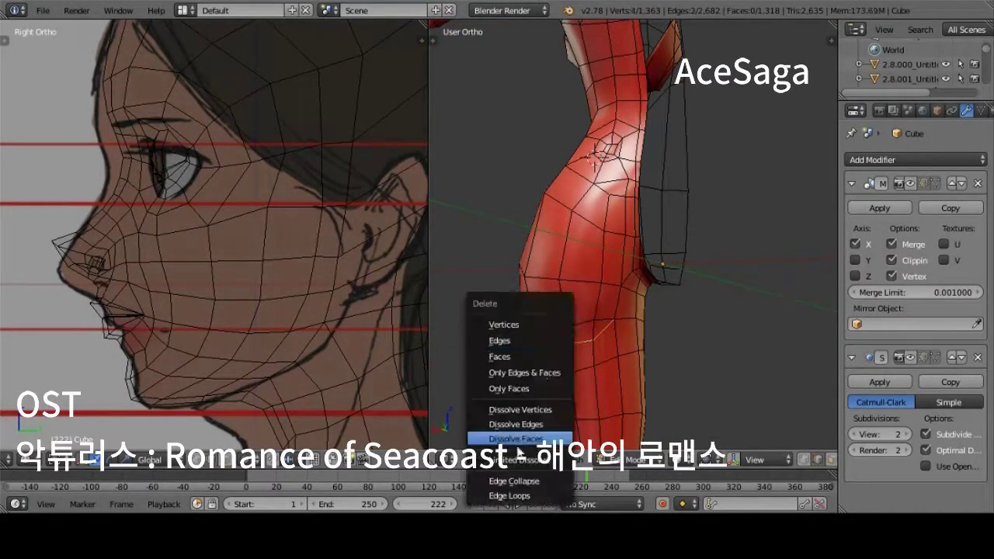
click(514, 351)
scroll(514, 352, up, 2)
key(ctrl+s)
click(492, 362)
Select a strip of faces up the waist and view it from the front
key(ctrl+Tab)
click(579, 233)
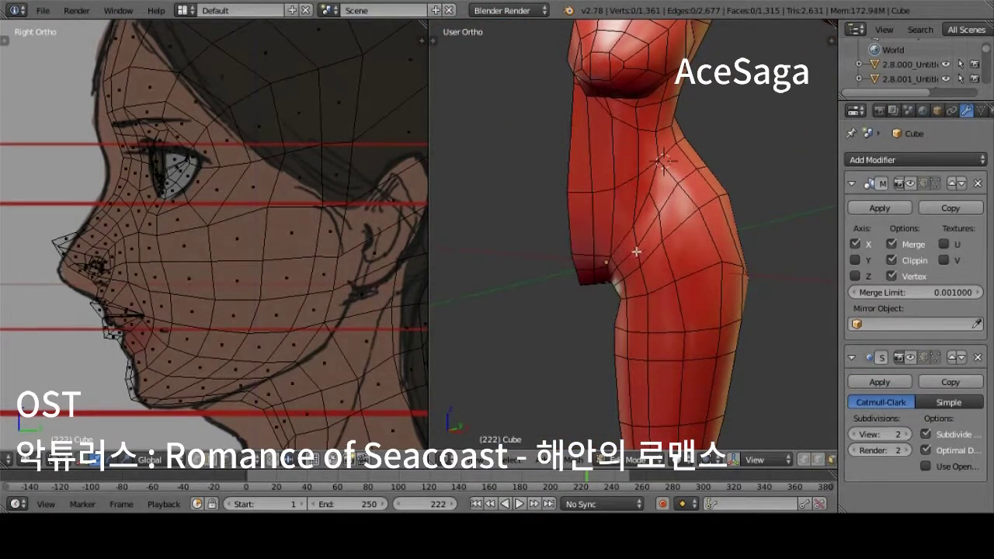
right_click(638, 214)
ctrl+right_click(661, 194)
middle_drag(661, 194, 611, 253)
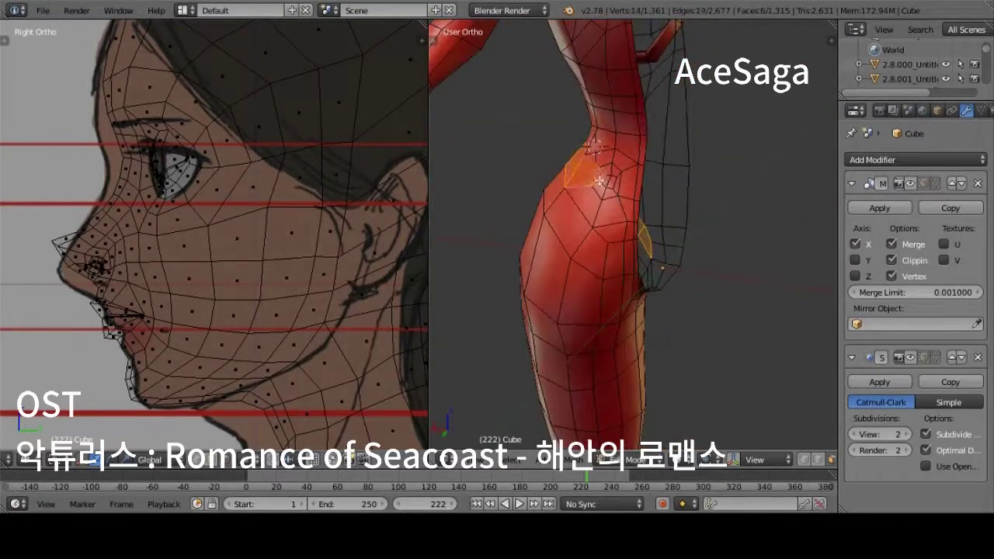
scroll(611, 253, up, 2)
key(KP_1)
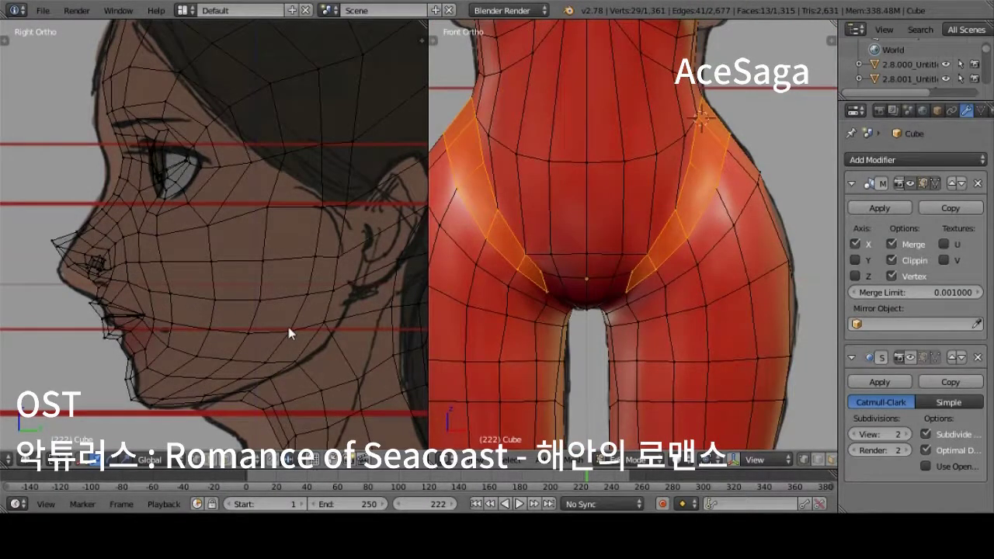
Pick hip vertices and check the body shape in front view with solid shading
right_click(665, 231)
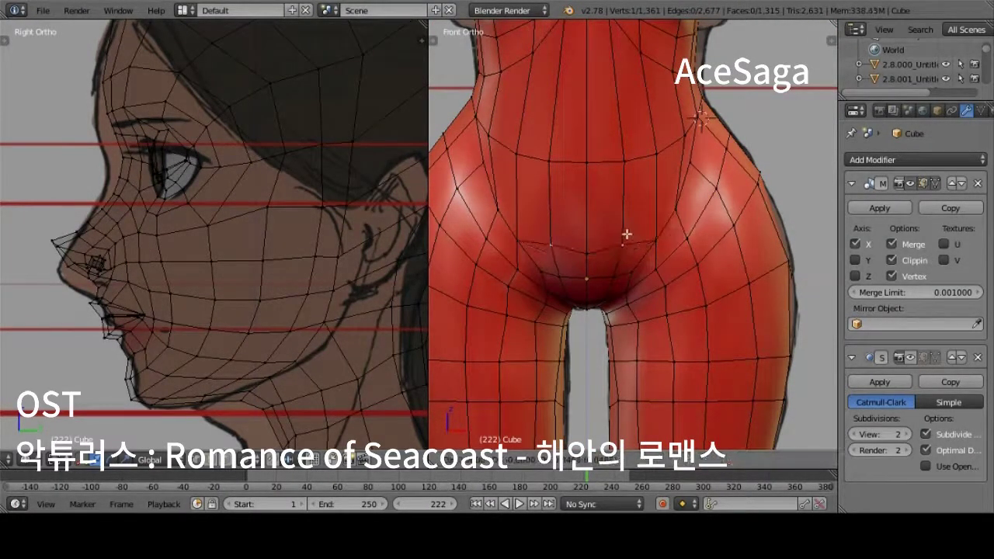
mouse_move(632, 268)
middle_down()
mouse_move(549, 237)
mouse_move(590, 233)
mouse_move(656, 287)
mouse_move(699, 233)
middle_up()
scroll(590, 233, down, 2)
shift+right_click(656, 287)
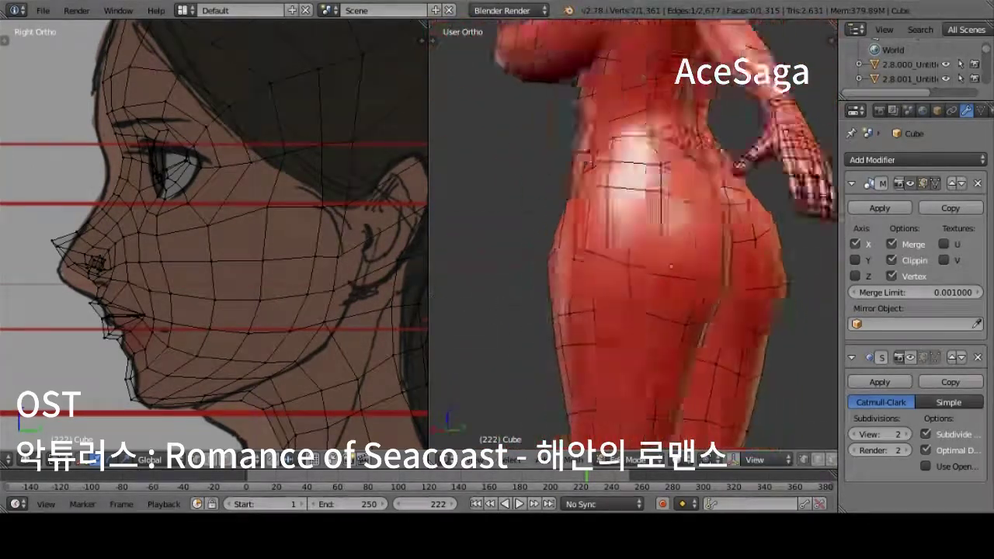
key(KP_1)
right_click(746, 146)
key(z)
scroll(771, 260, down, 2)
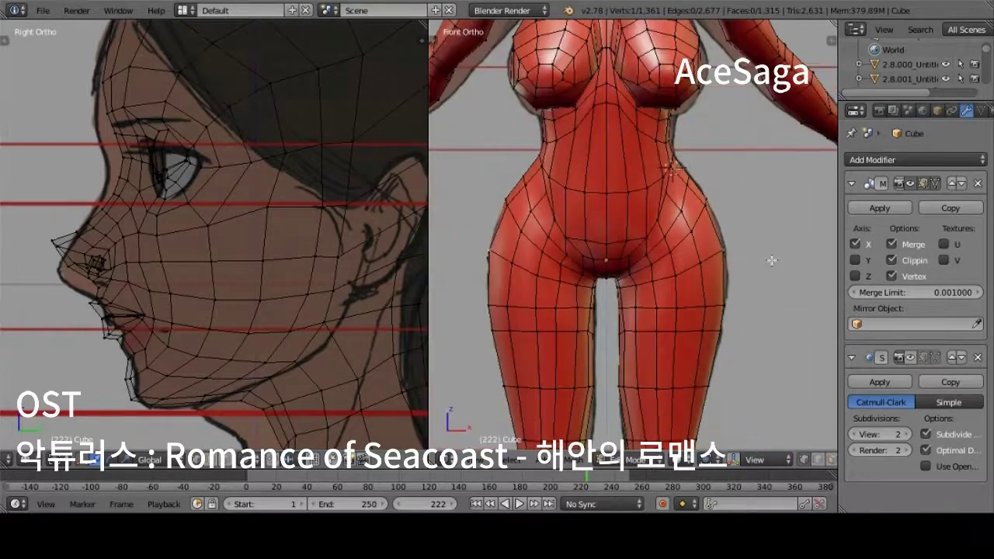
scroll(698, 248, up, 1)
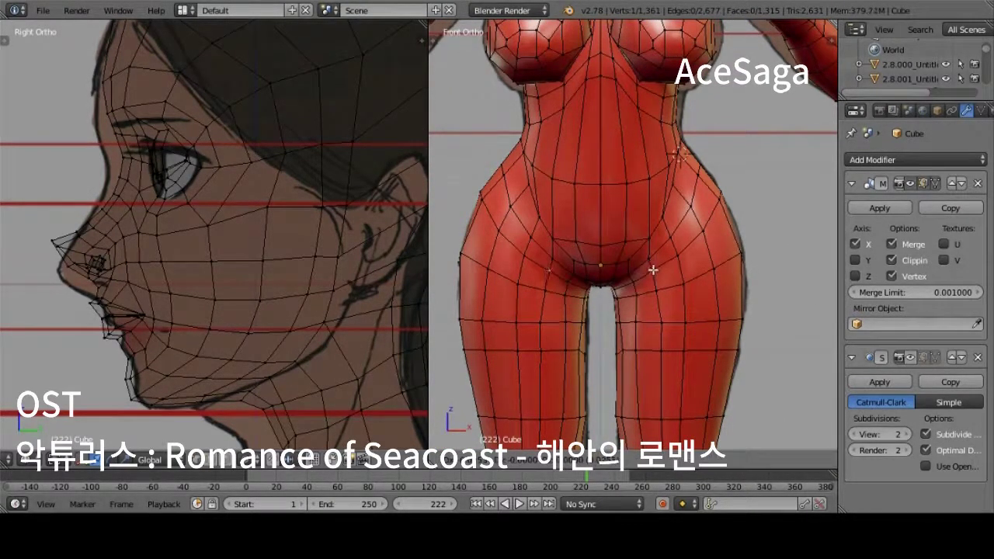
middle_drag(625, 281, 665, 251)
In right side view, adjust and select the vertices along the torso edge
key(KP_3)
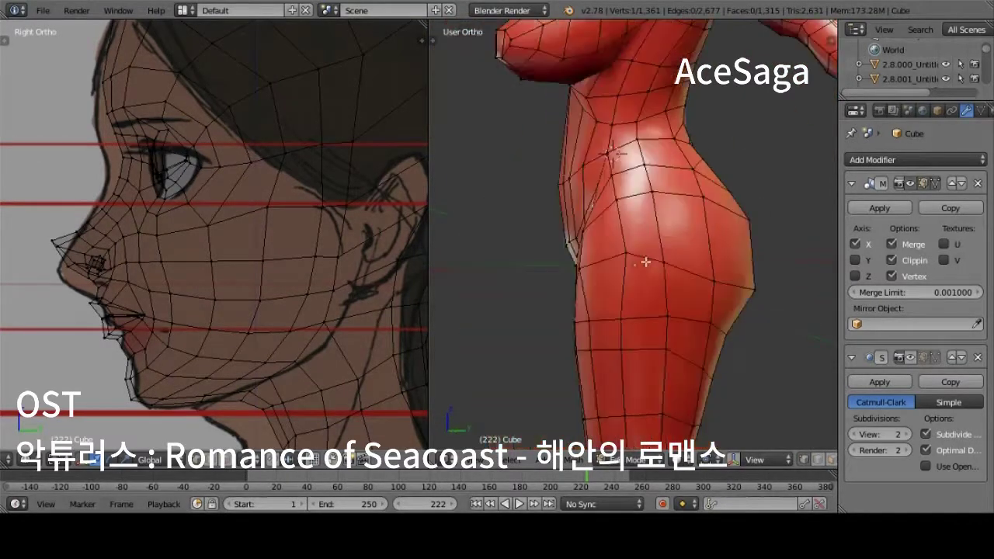
scroll(550, 143, up, 2)
scroll(547, 188, down, 1)
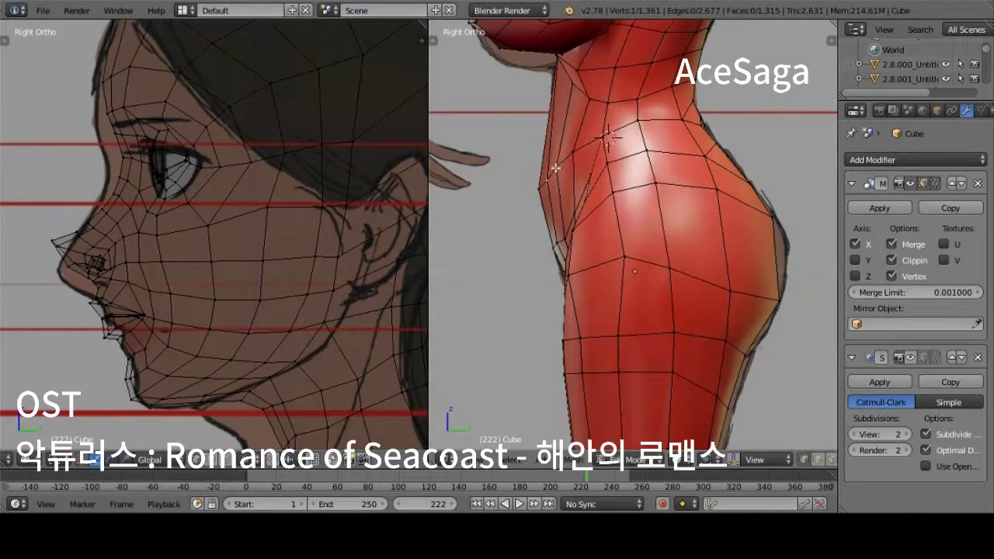
click(556, 167)
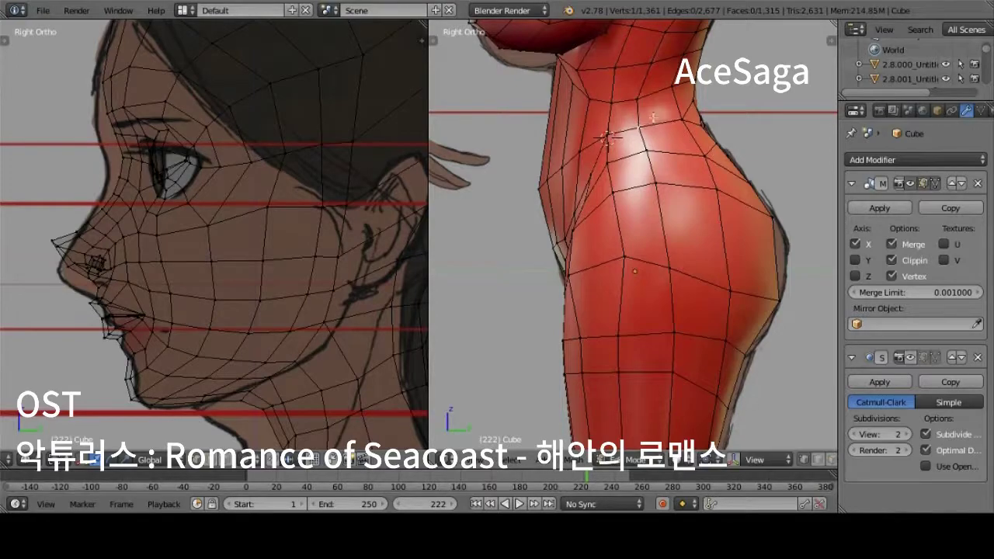
shift+right_click(647, 98)
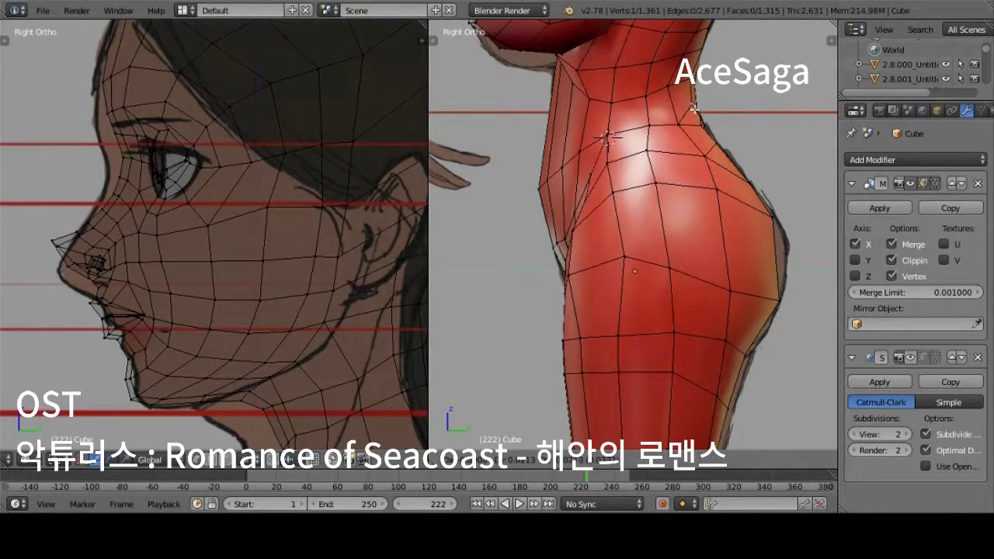
click(659, 165)
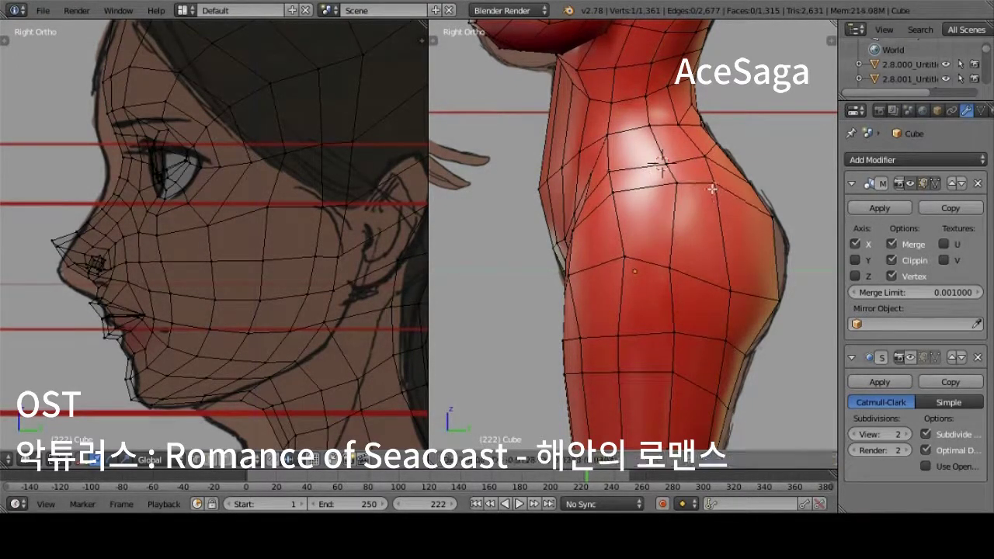
middle_drag(711, 189, 771, 247)
key(KP_3)
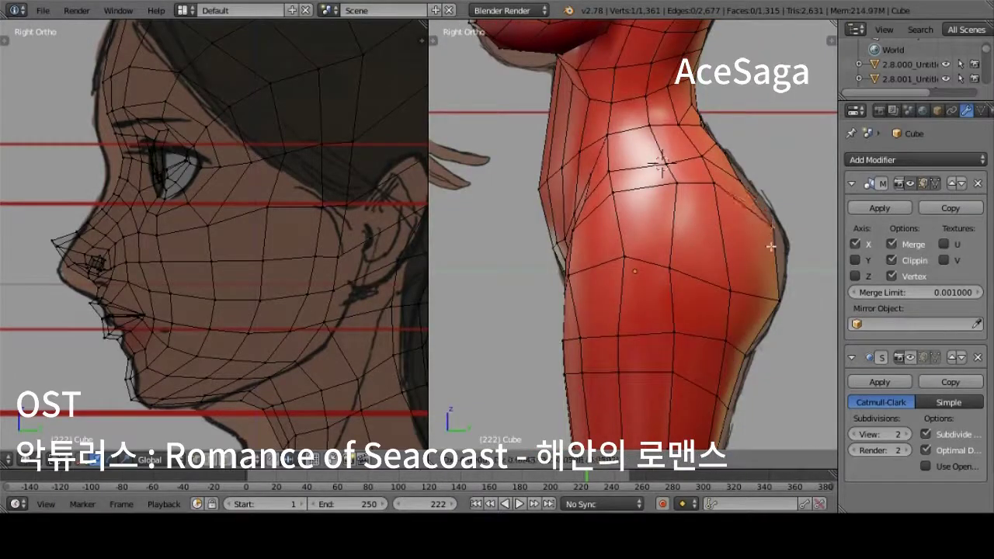
Add a centred edge loop across the torso with Ctrl+R
key(ctrl+r)
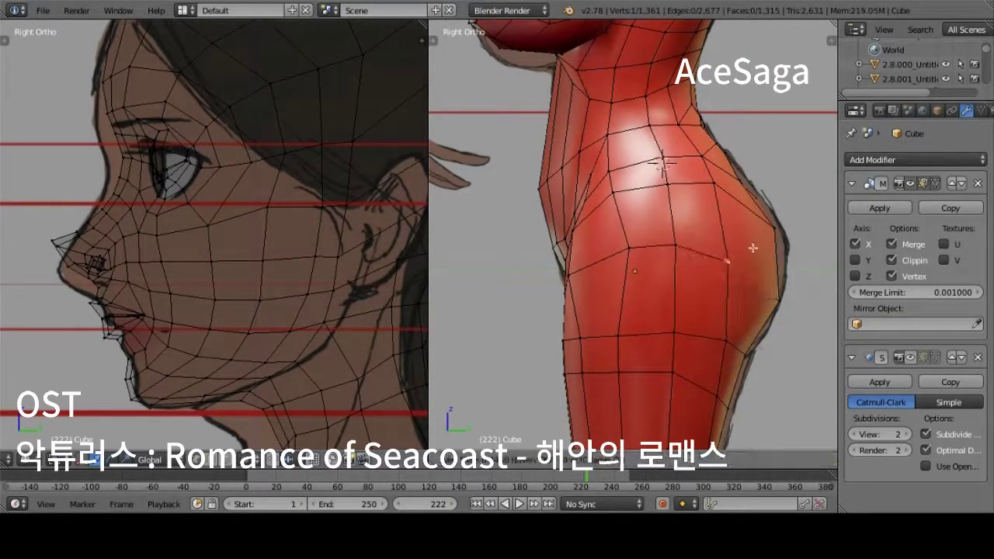
click(752, 248)
right_click(733, 325)
Knife-cut new edges into the lower torso from its front outline
right_click(573, 224)
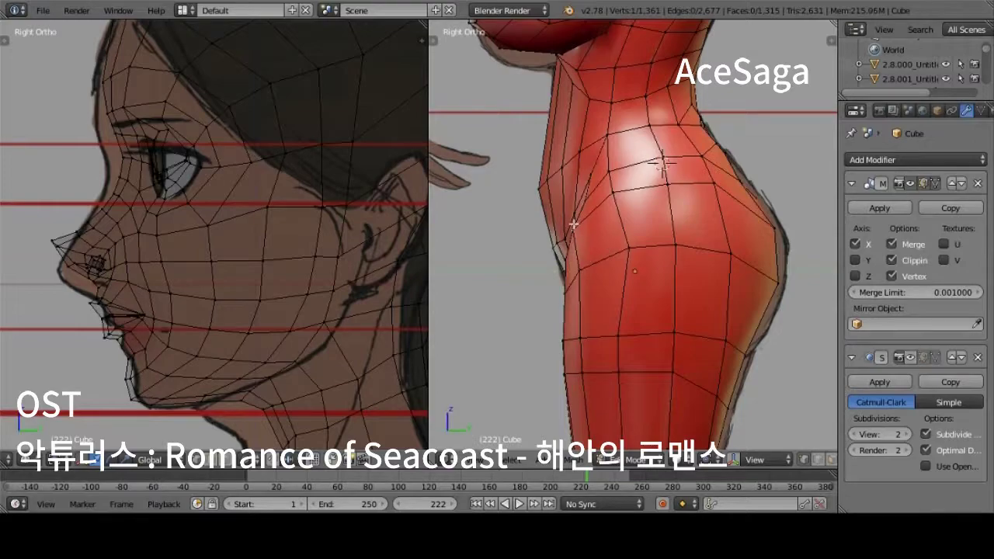
key(e)
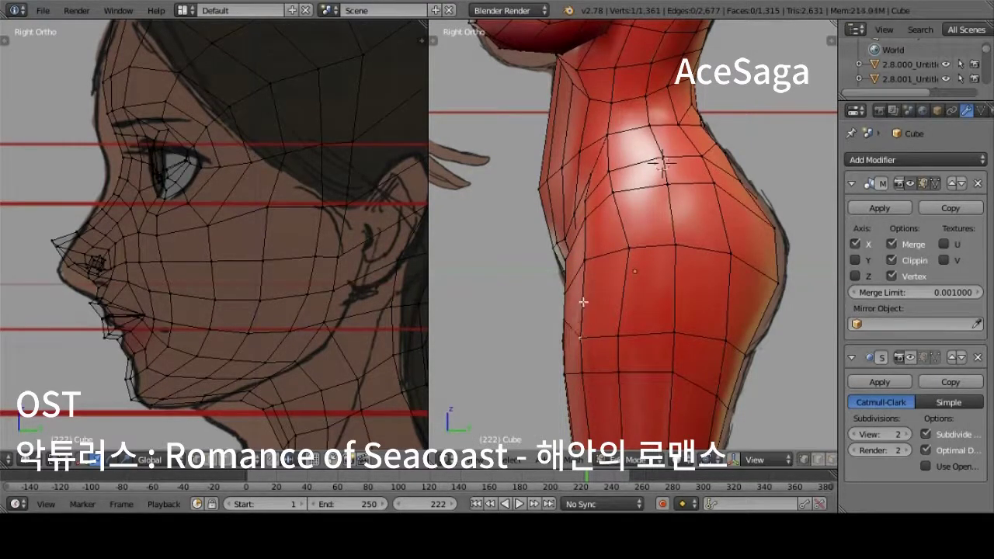
click(726, 340)
click(727, 314)
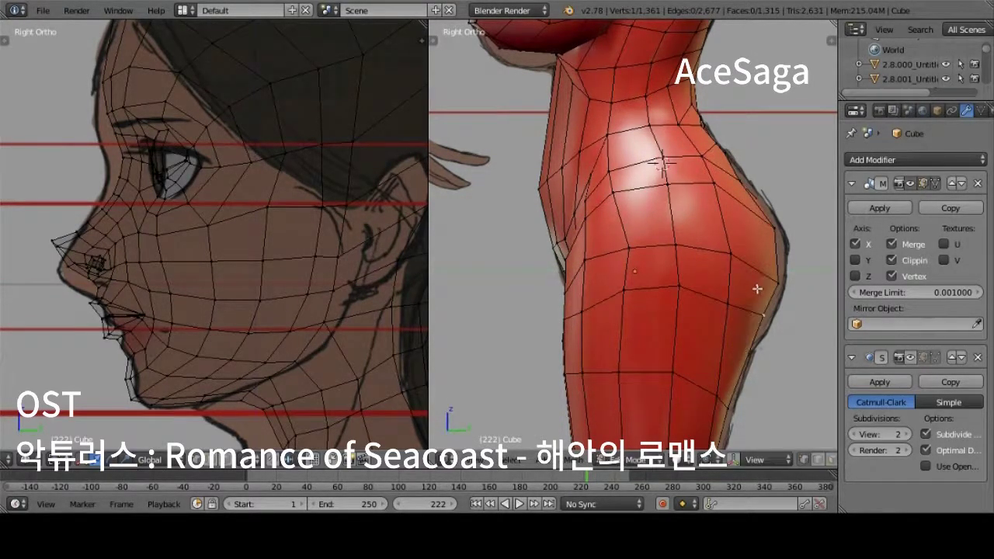
key(Return)
key(k)
click(673, 372)
key(Return)
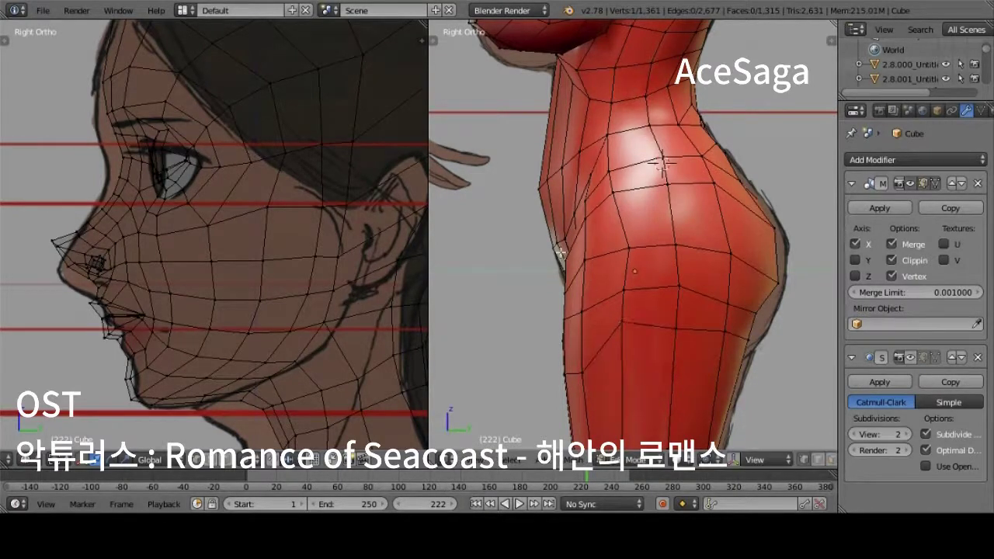
click(583, 306)
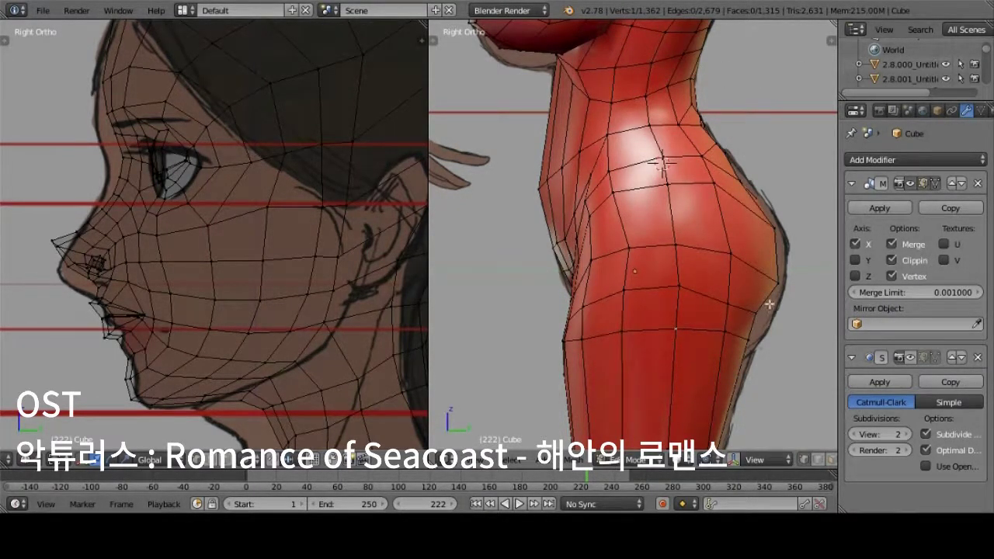
middle_drag(769, 330, 648, 368)
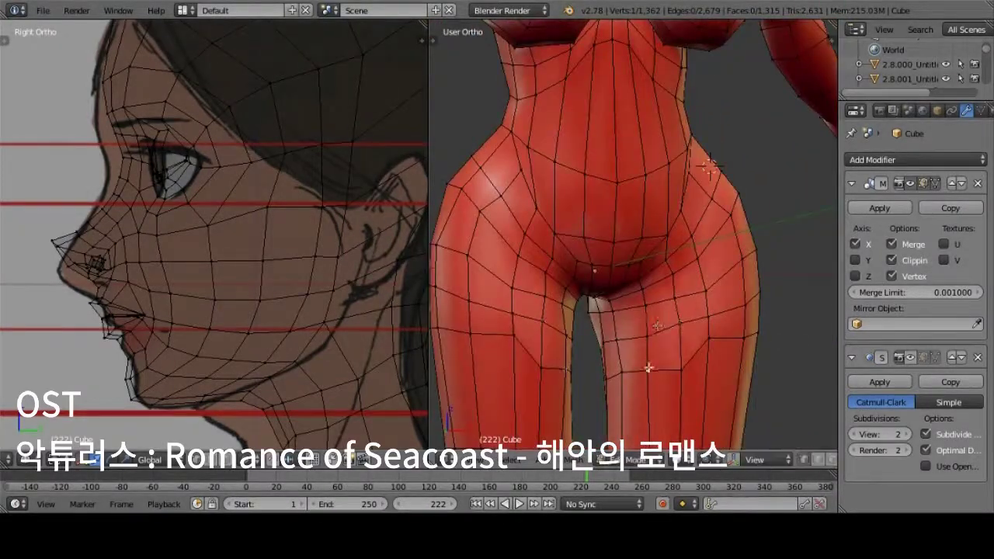
Merge the selected hip vertices into one to remove the extra vertex
key(alt+m)
click(675, 366)
key(z)
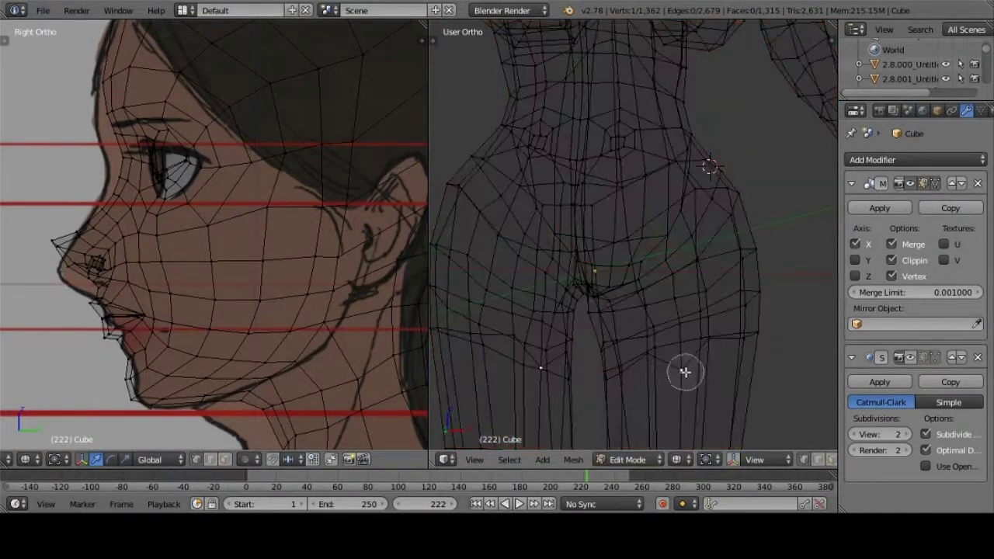
key(z)
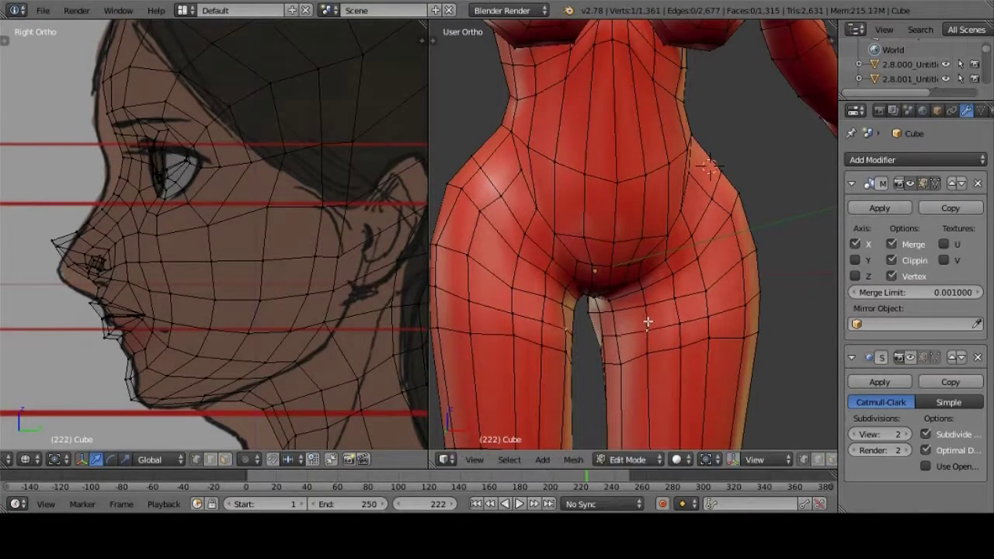
Reposition the hip vertex, checking it from the back, front and side views
key(KP_9)
key(KP_9)
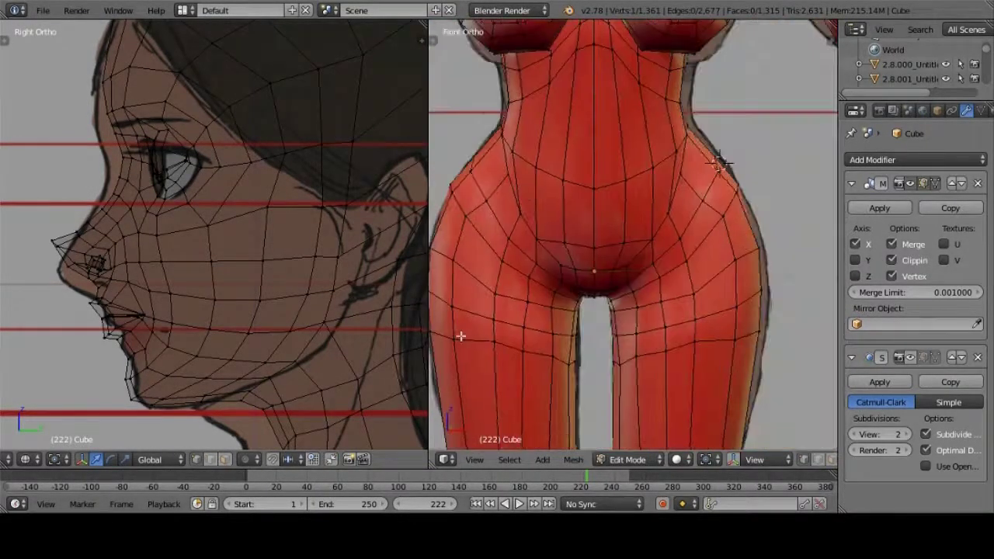
key(KP_3)
key(z)
key(z)
key(g)
click(660, 163)
middle_drag(661, 163, 613, 242)
key(KP_3)
key(z)
key(z)
key(KP_3)
key(z)
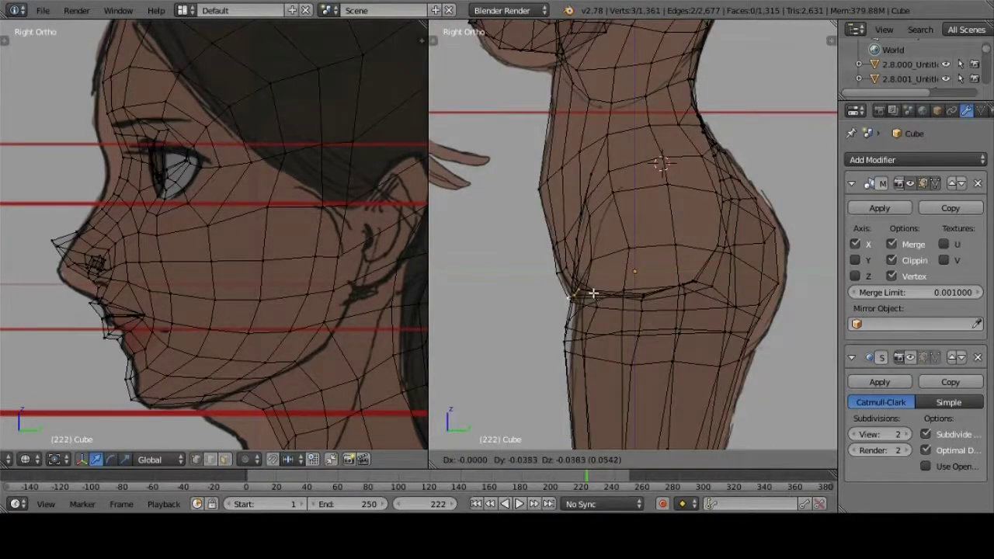
key(z)
key(KP_1)
Lift the upper thigh edge loop vertically and tilt it about -15 degrees around Y
right_click(720, 223)
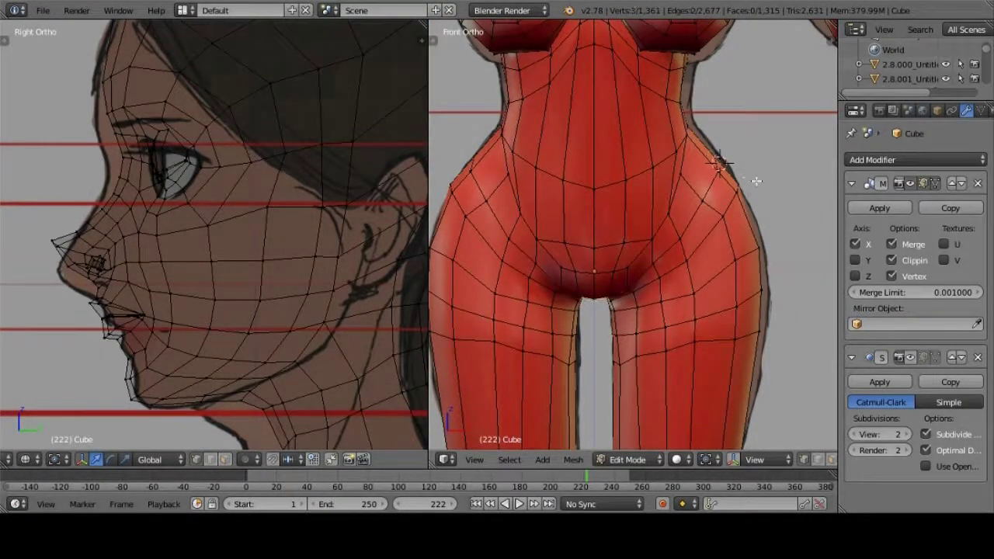
alt+right_click(628, 356)
scroll(769, 400, down, 1)
key(r)
key(y)
key(Escape)
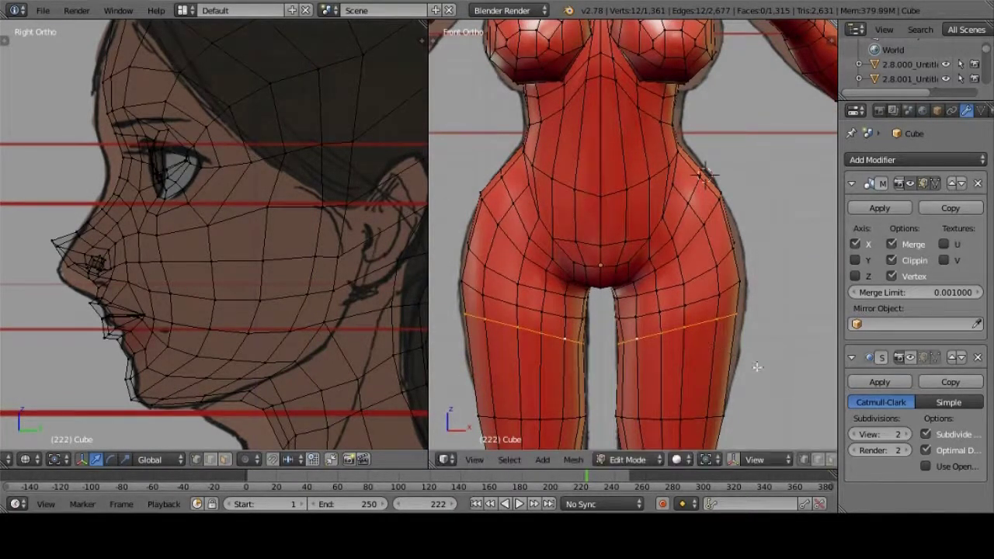
key(g)
key(z)
click(650, 317)
key(r)
key(y)
click(643, 330)
scroll(643, 330, up, 1)
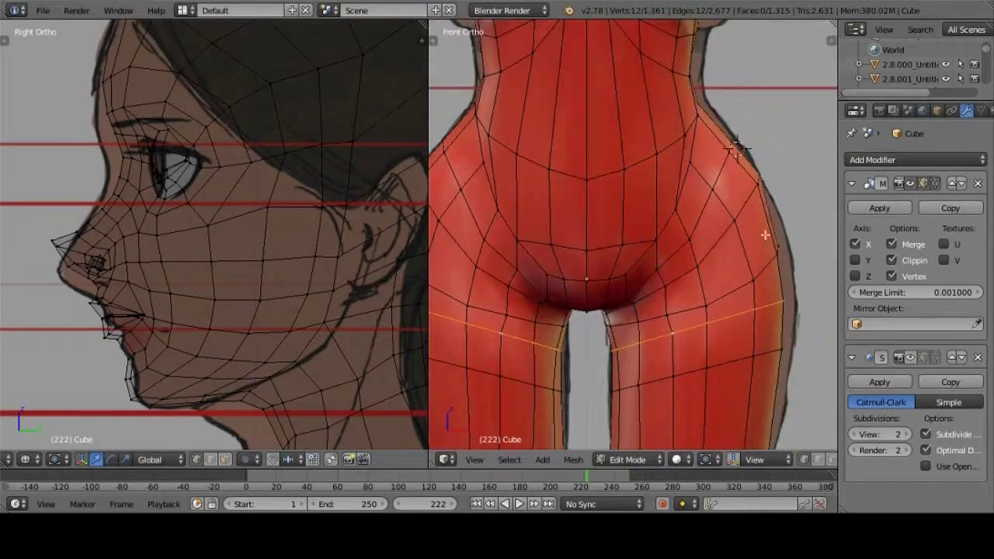
Move the vertex above the hip into place, then clear the selection
right_click(614, 322)
key(g)
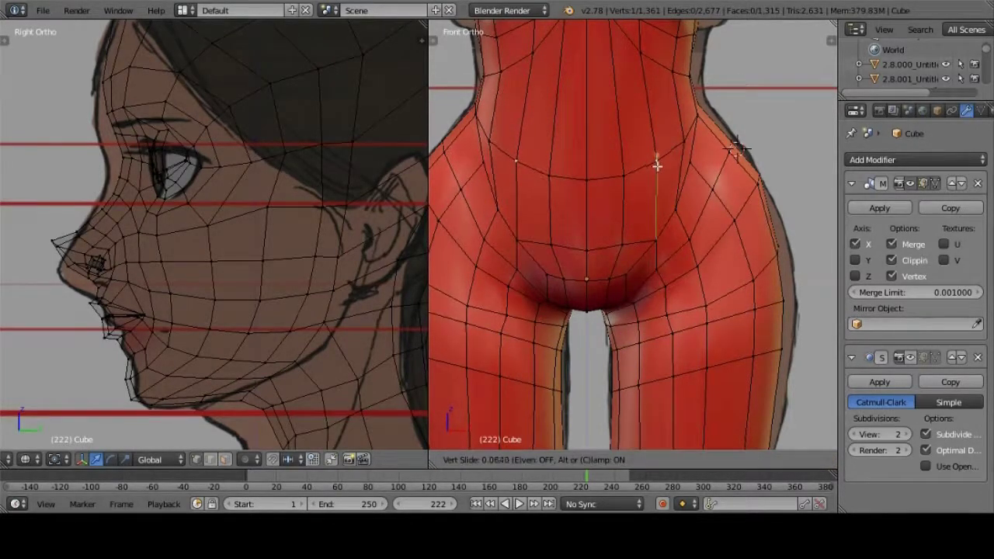
click(656, 160)
alt+right_click(767, 261)
key(a)
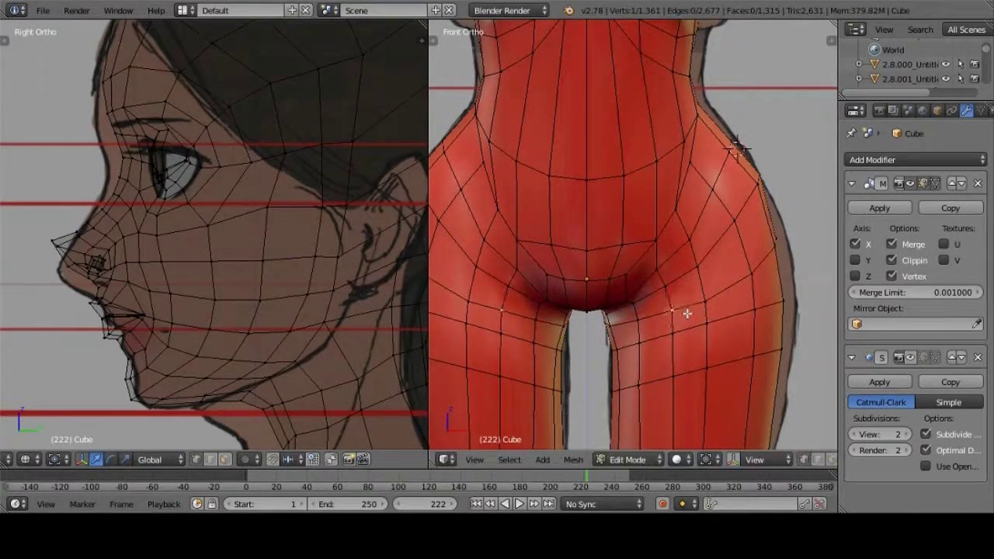
scroll(707, 290, down, 4)
scroll(594, 211, up, 4)
mouse_move(708, 290)
middle_down()
mouse_move(595, 211)
mouse_move(685, 264)
middle_up()
Add a knife cut point near the armpit to create a new vertex
scroll(685, 263, up, 3)
key(k)
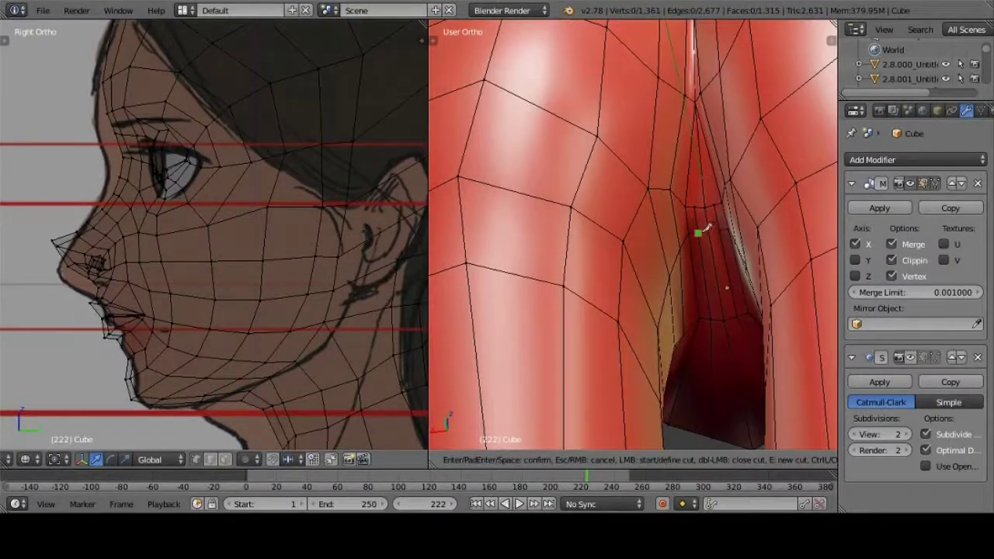
click(705, 222)
key(Return)
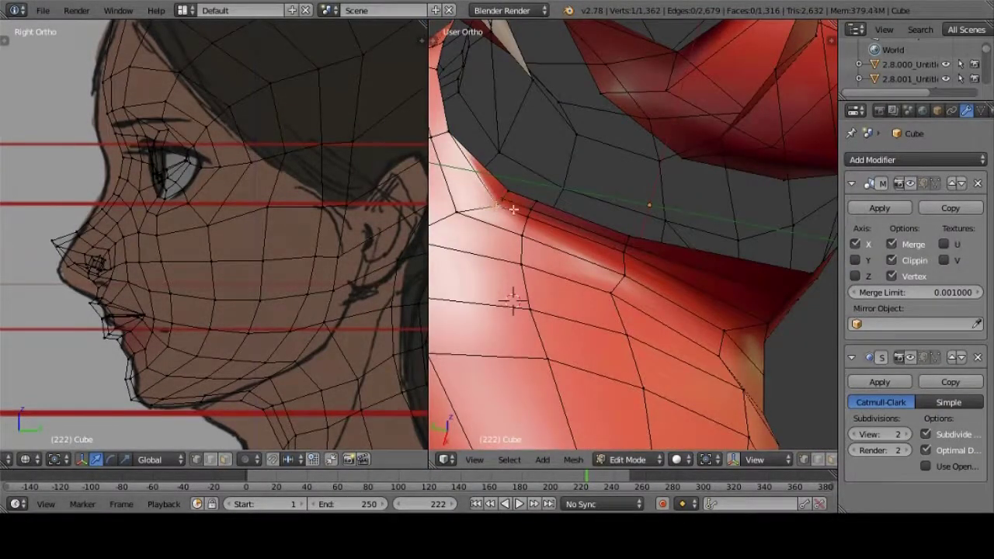
Slide five armpit vertices along their edges so the flow runs into chest and arm
scroll(536, 248, down, 2)
key(shift+v)
click(528, 245)
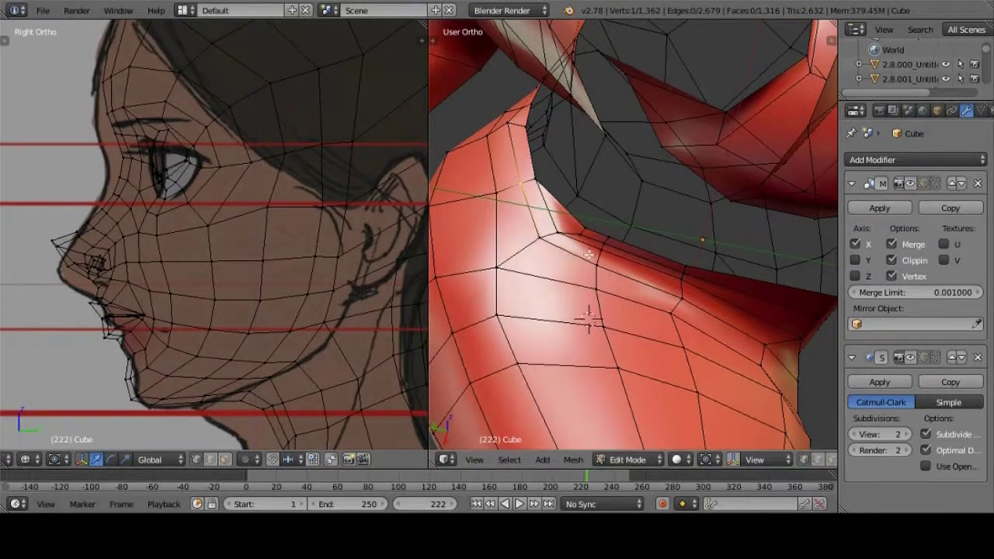
middle_drag(528, 245, 578, 271)
key(shift+v)
click(578, 271)
key(shift+v)
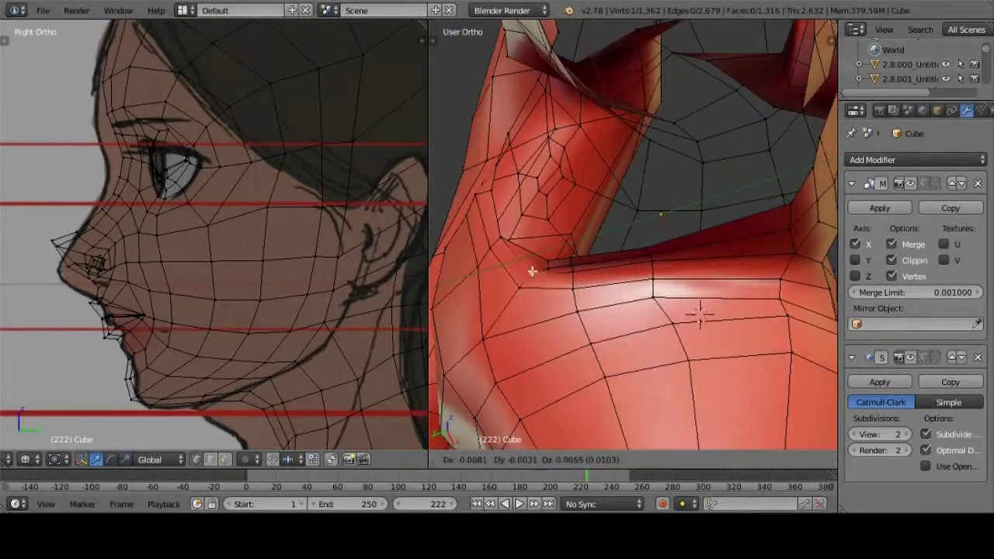
click(582, 283)
key(shift+v)
click(651, 276)
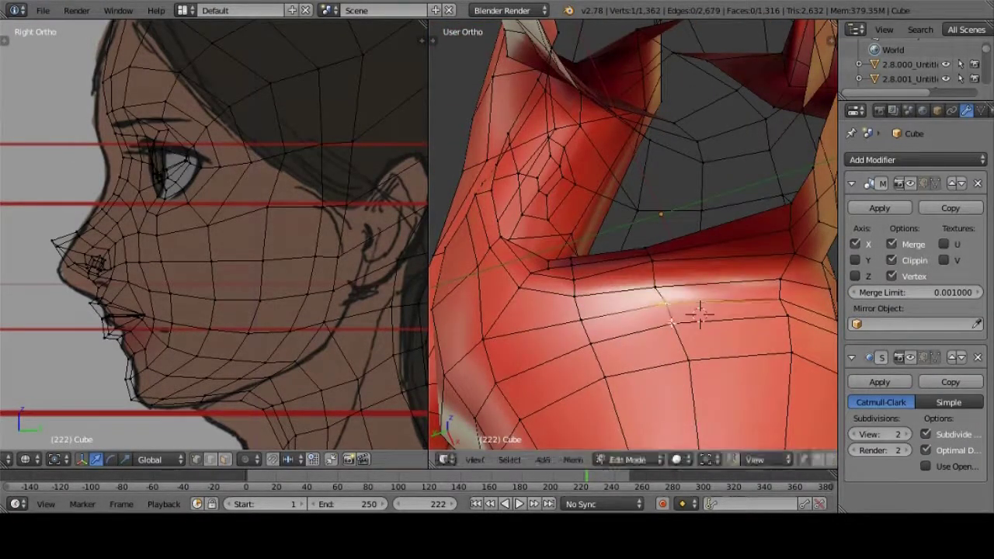
key(shift+v)
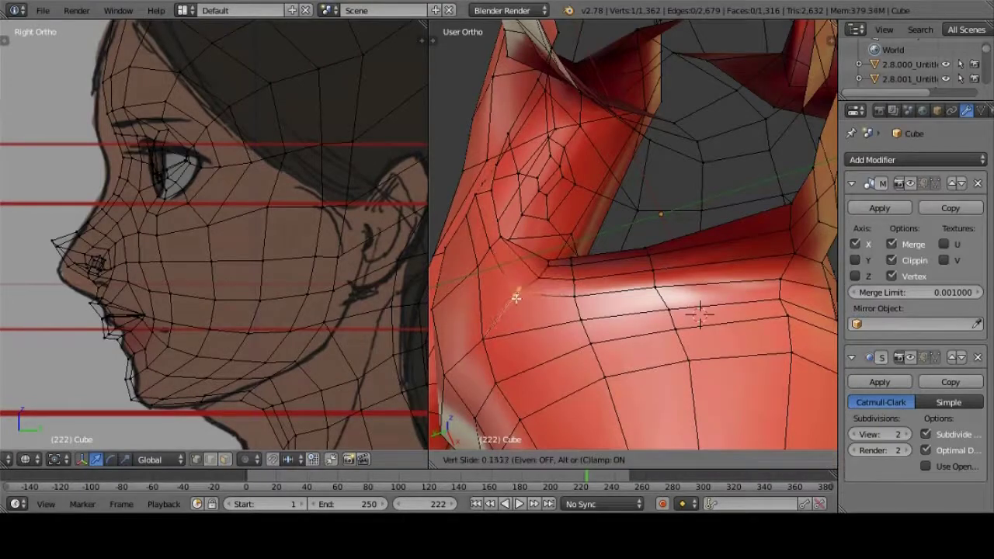
click(526, 273)
click(914, 357)
Zoom out and orbit to view the full smooth subdivided body01 model
scroll(589, 311, down, 5)
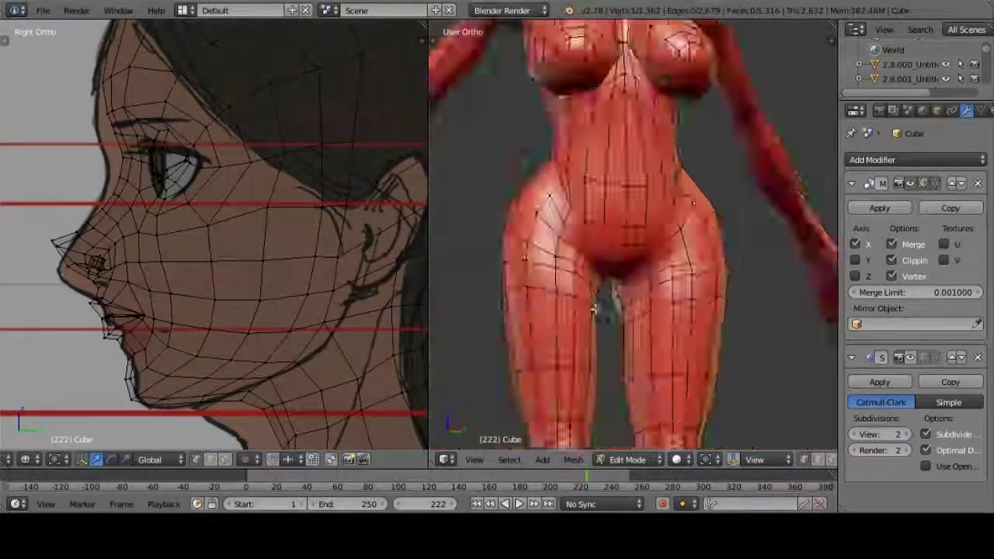
mouse_move(547, 331)
middle_down()
mouse_move(536, 196)
mouse_move(590, 201)
middle_up()
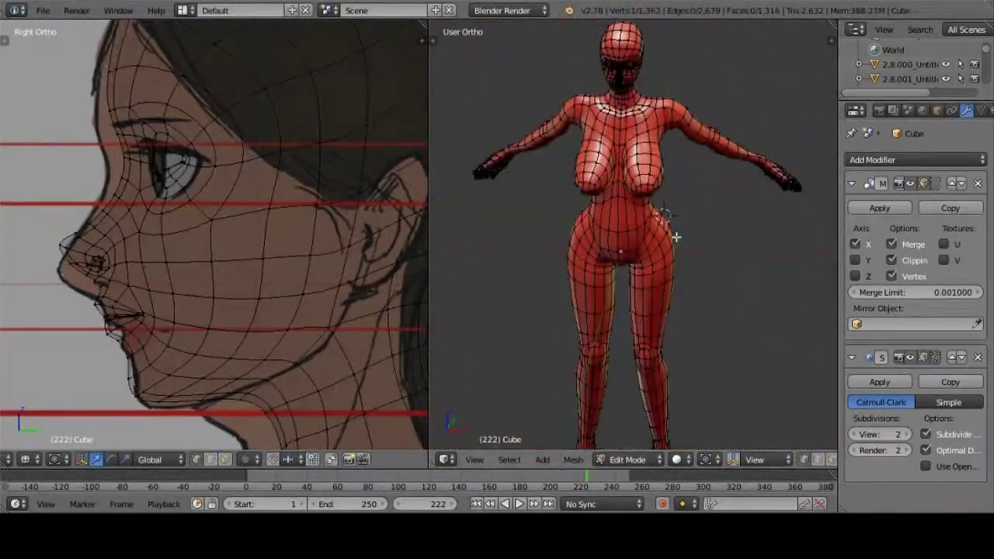
scroll(590, 201, down, 1)
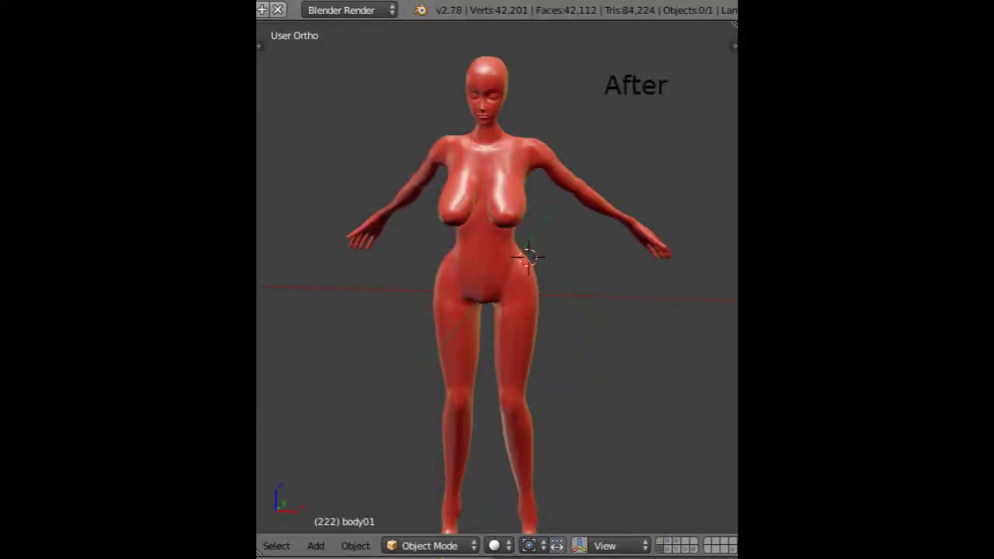